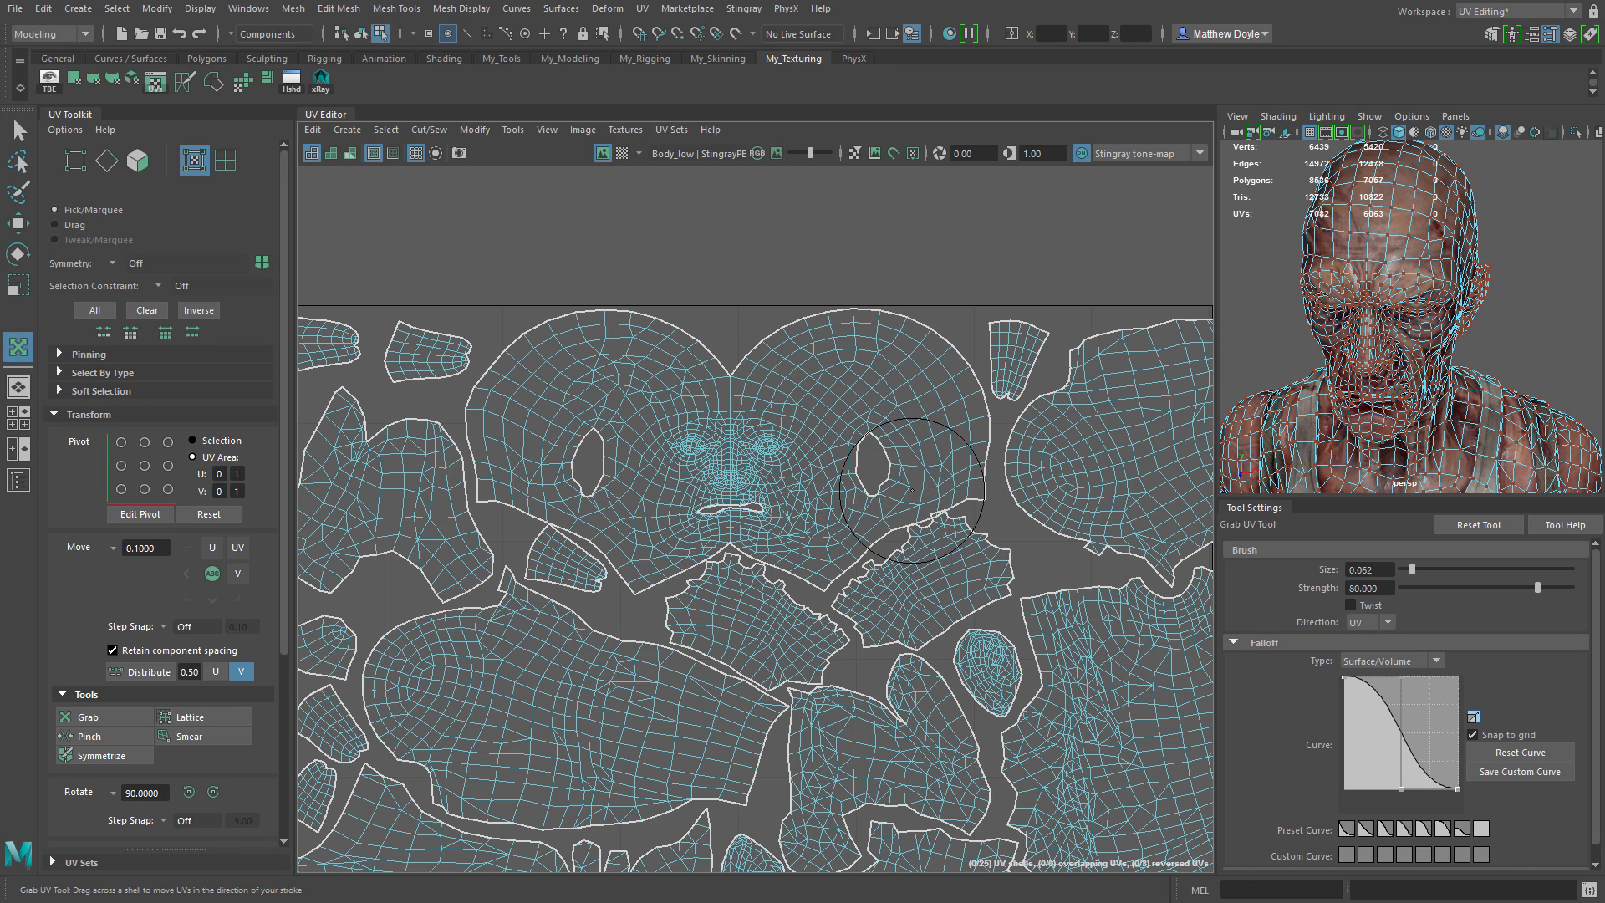
Undo the last grab strokes around the ear openings of the head UV shell
key("ctrl+z")
key("ctrl+z")
key("ctrl+z")
key("ctrl+z")
key("ctrl+z")
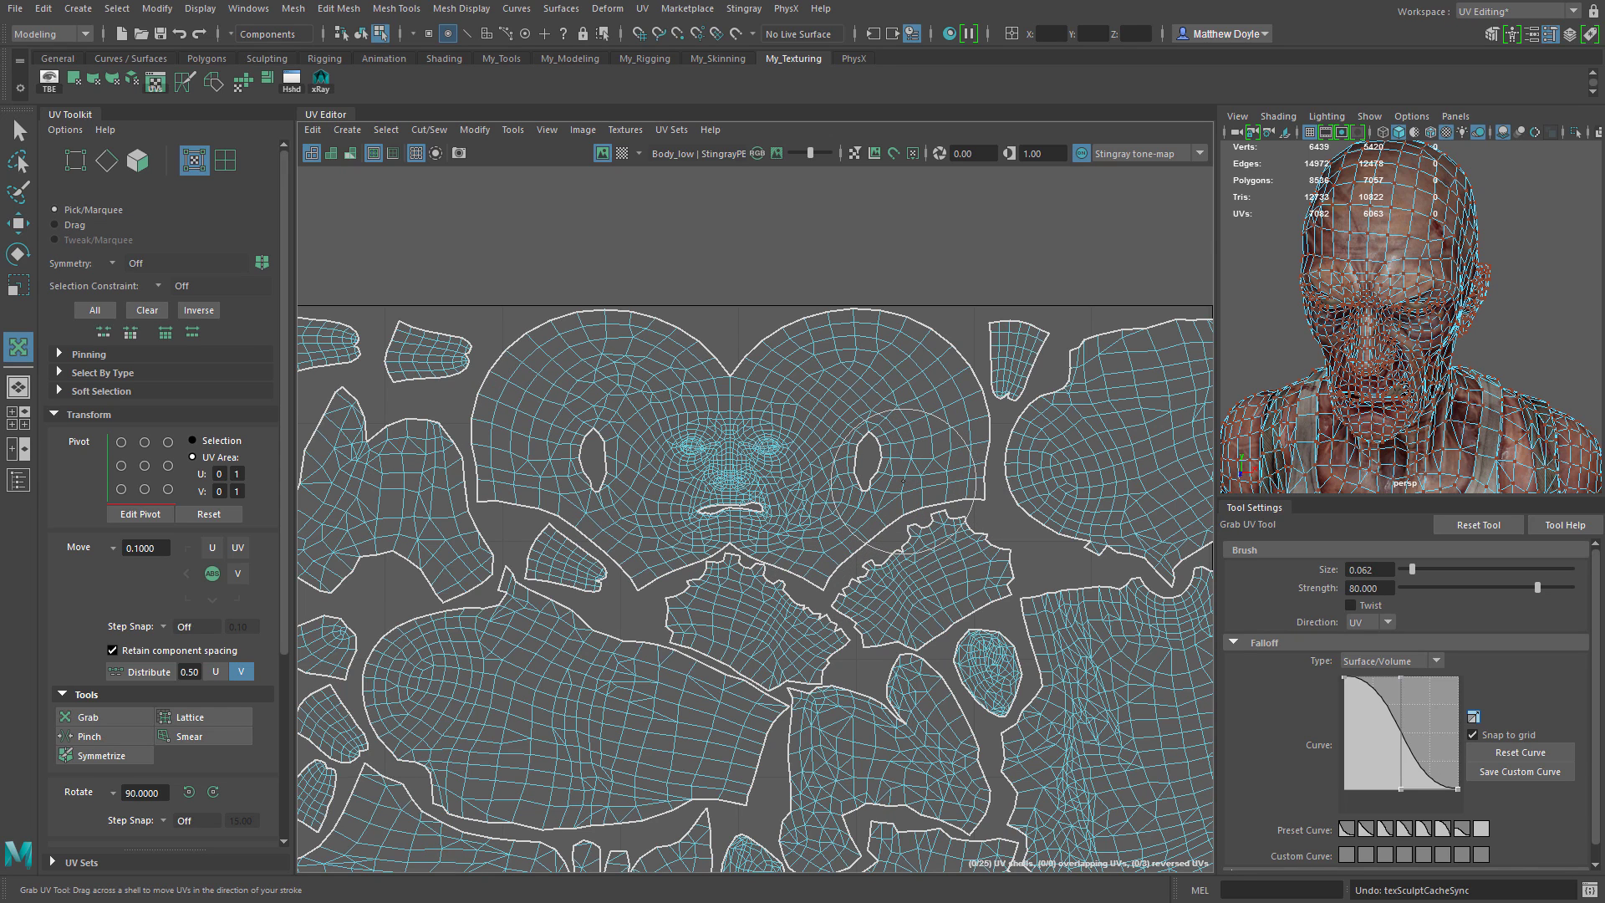
Try a Pinch stroke across the upper-left lobe of the head UV shell, and undo it
left_click(107, 737)
mouse_move(590, 397)
left_mouse_down()
mouse_move(585, 418)
mouse_move(577, 401)
mouse_move(665, 368)
mouse_move(642, 385)
left_mouse_up()
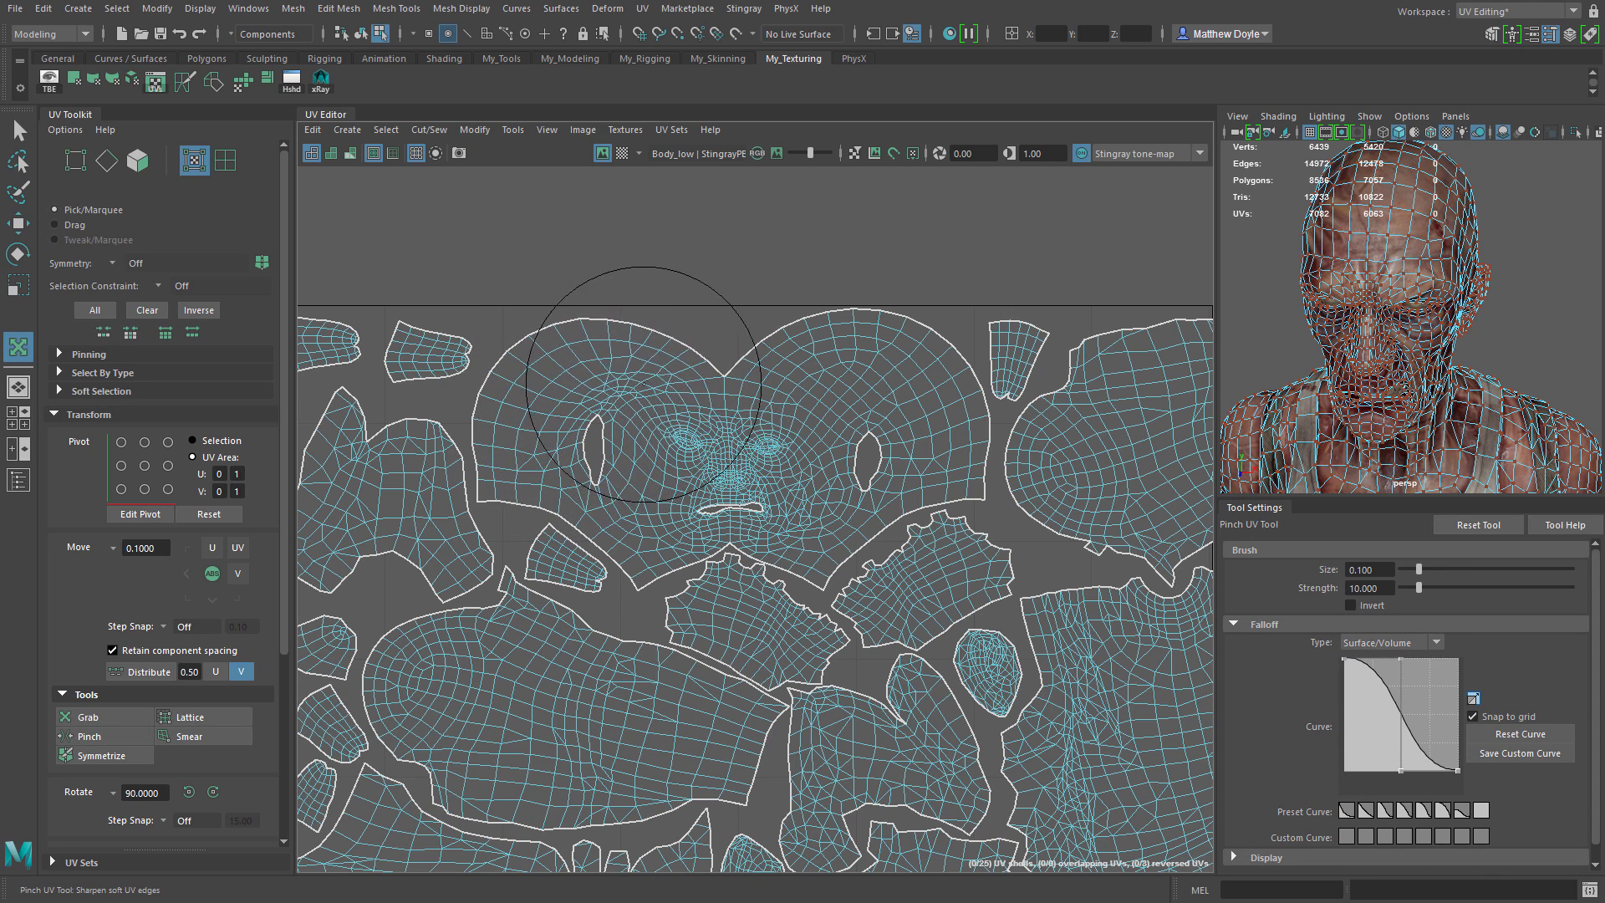
key("ctrl+z")
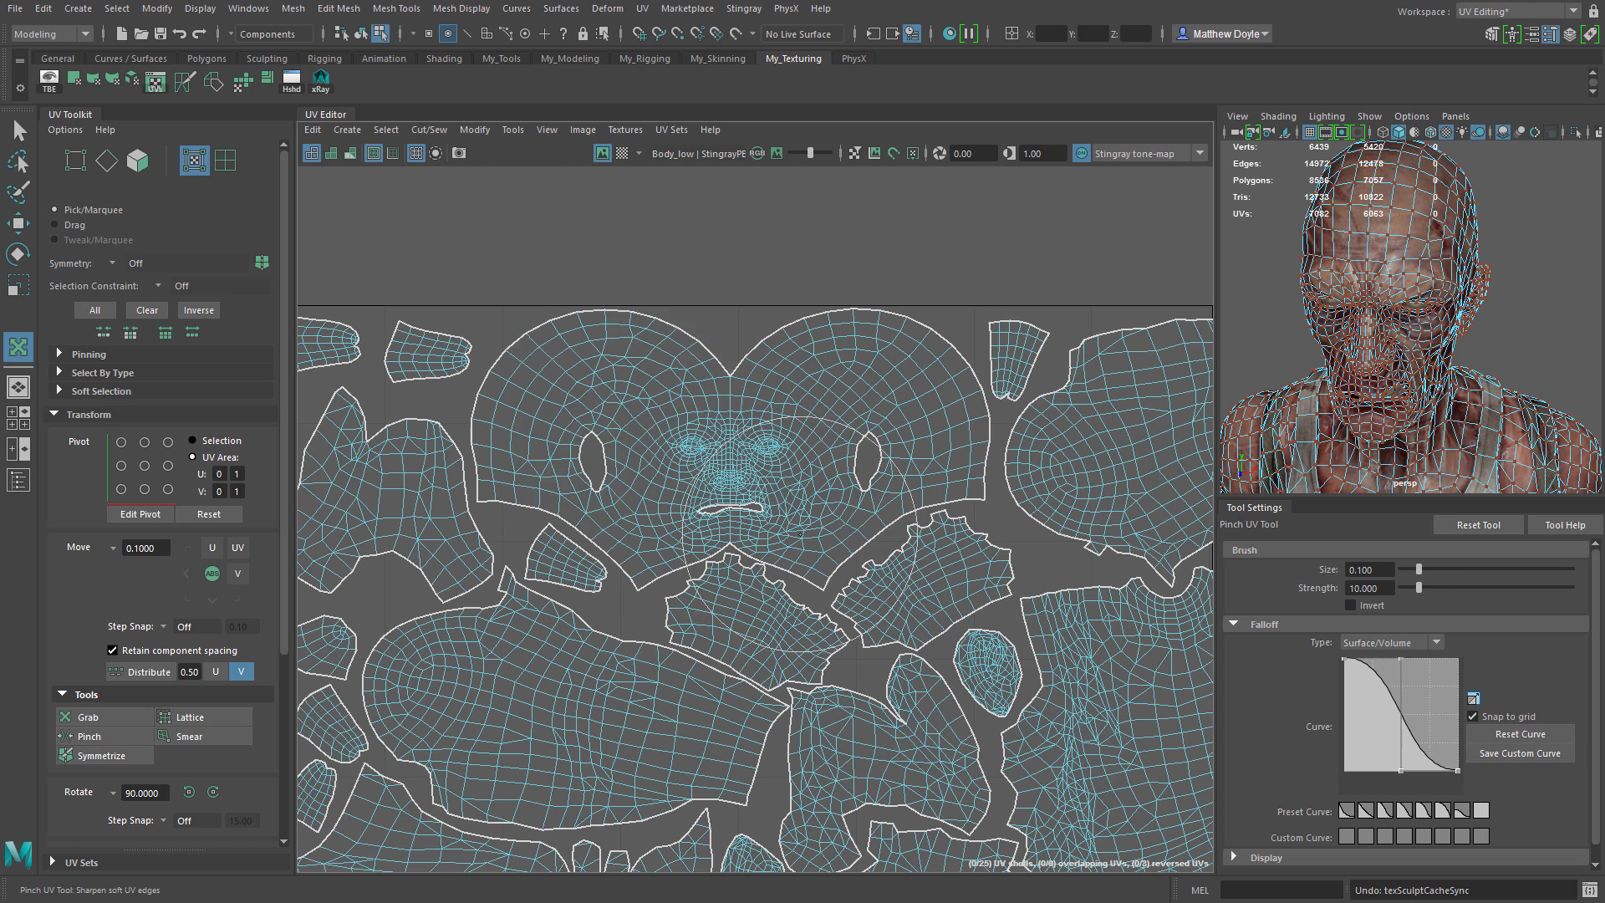
Try deforming the upper-left part of the head shell with a 3-by-3 UV lattice, pulling its upper and left points inward
left_click(203, 718)
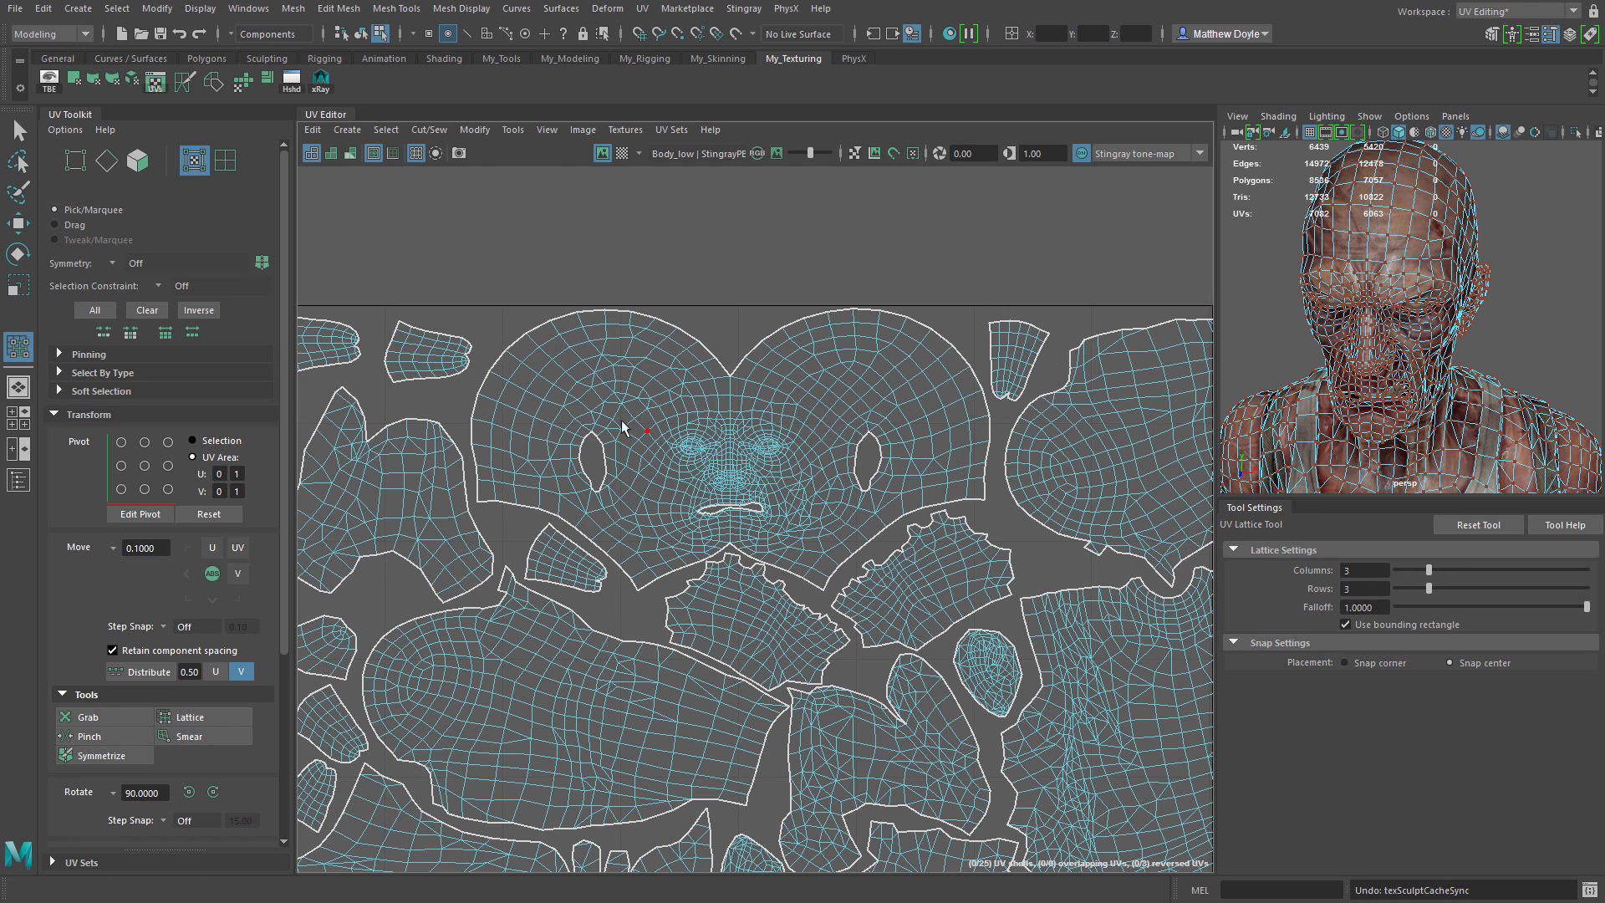
left_click_drag(494, 308, 642, 395)
left_click_drag(729, 478, 728, 474)
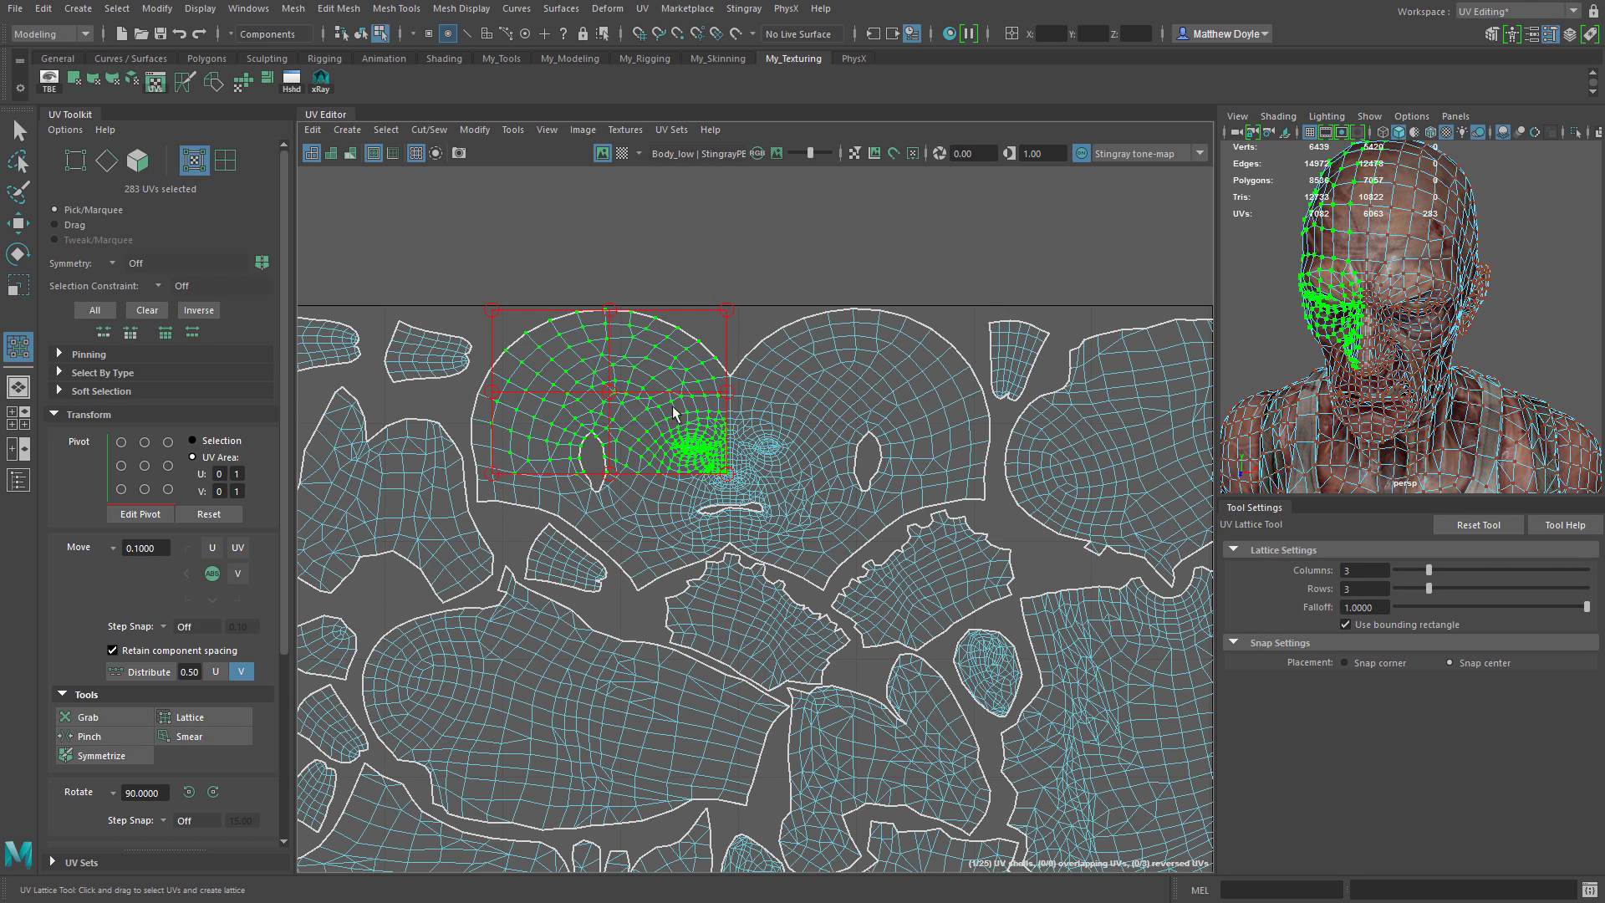
mouse_move(726, 314)
left_mouse_down()
mouse_move(705, 340)
mouse_move(721, 313)
left_mouse_up()
left_click_drag(610, 315, 507, 338)
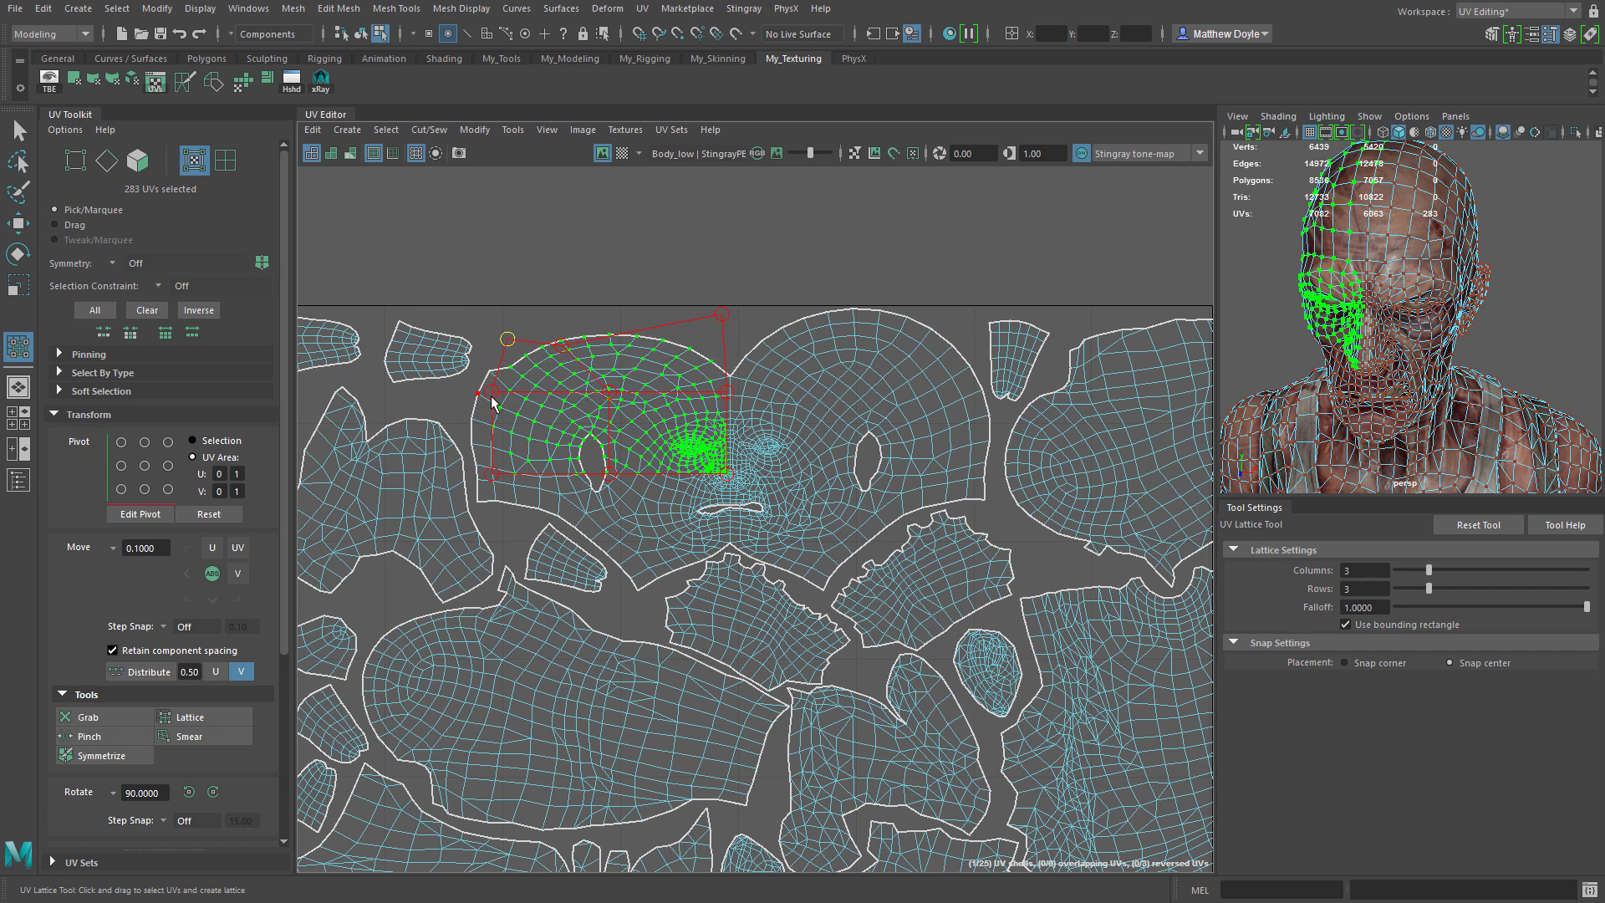
left_click_drag(490, 398, 514, 416)
Undo the lattice deformation and the UV selection on the head shell
key("ctrl+z")
key("ctrl+z")
key("ctrl+z")
key("ctrl+z")
key("ctrl+z")
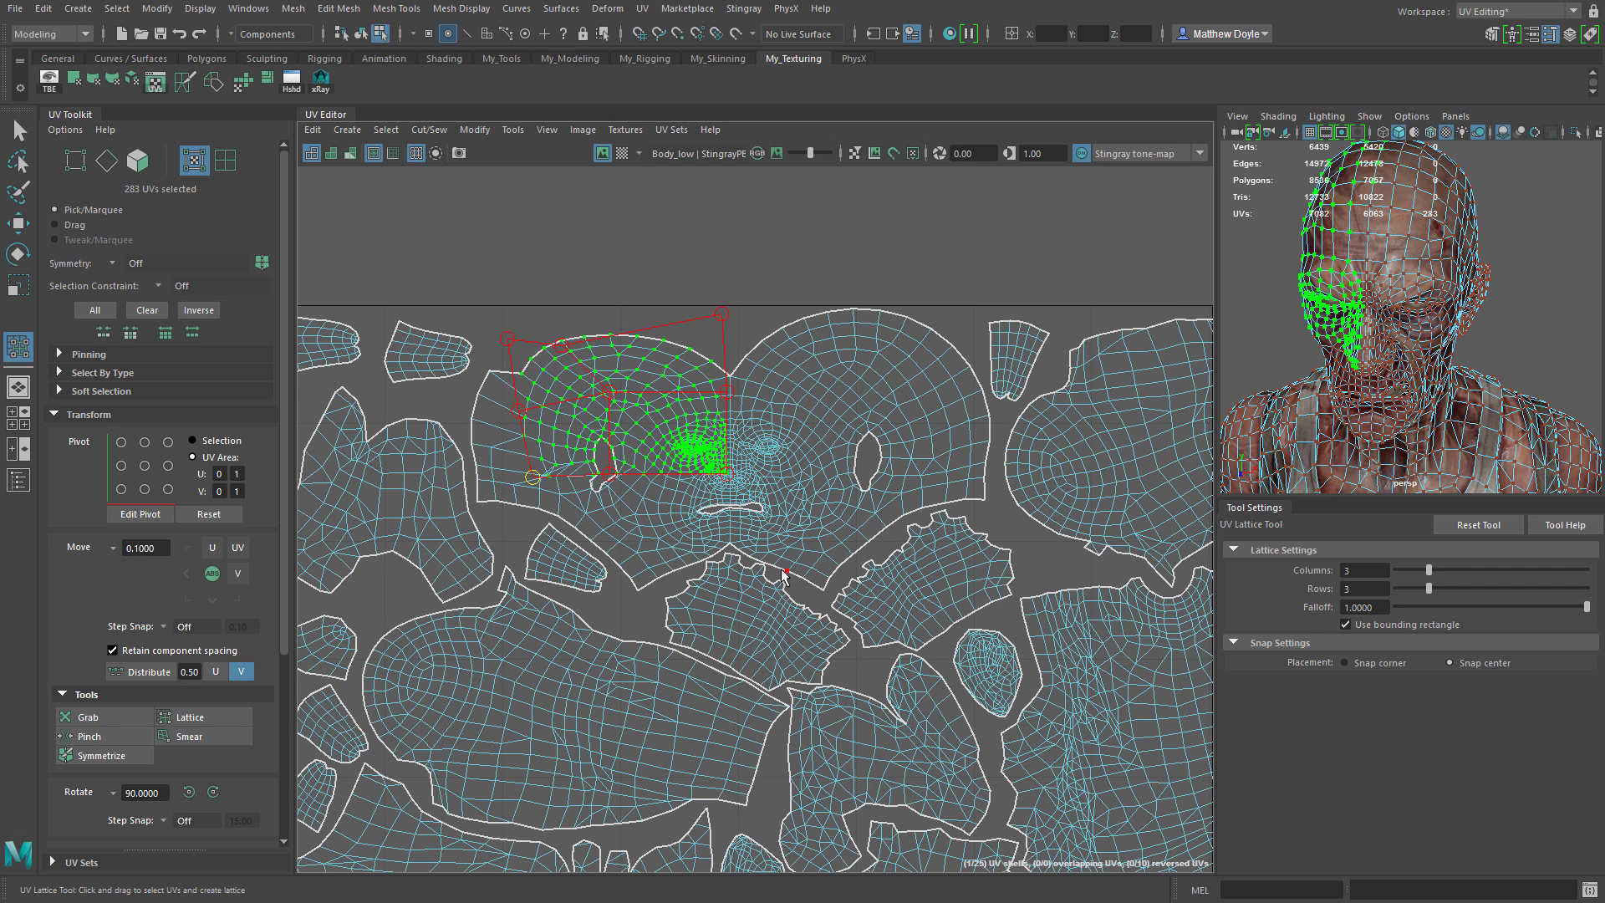
key("ctrl+z")
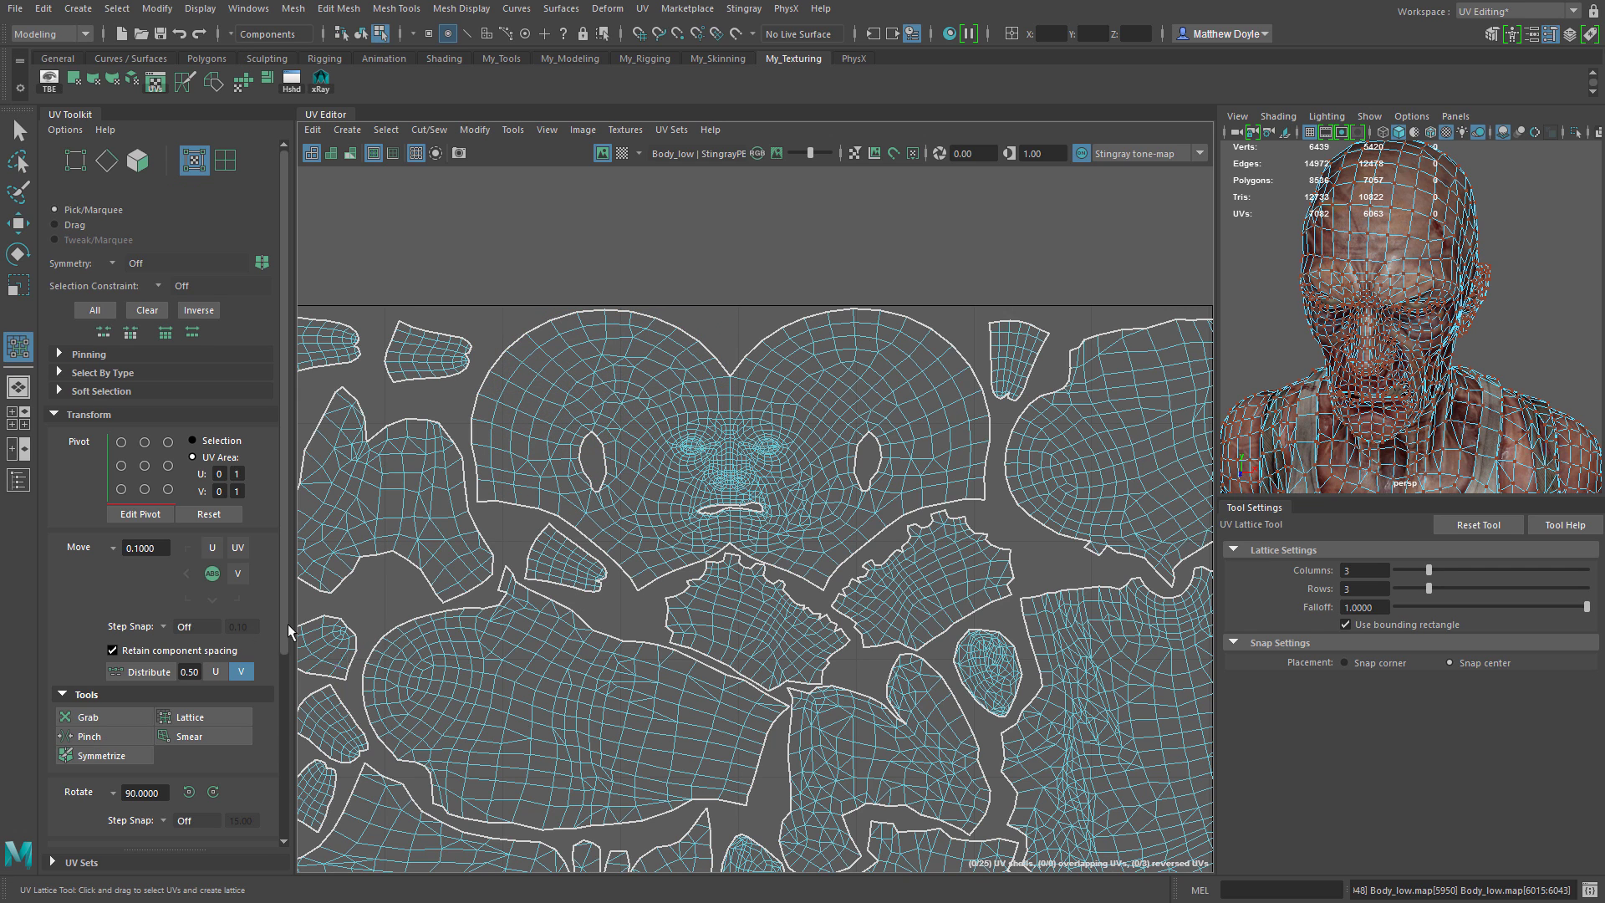
Try the Smear tool on the head shell, pulling both upper lobes upward and distorting the area around the right ear opening
left_click(193, 736)
mouse_move(585, 372)
left_mouse_down()
mouse_move(594, 348)
mouse_move(574, 329)
left_mouse_up()
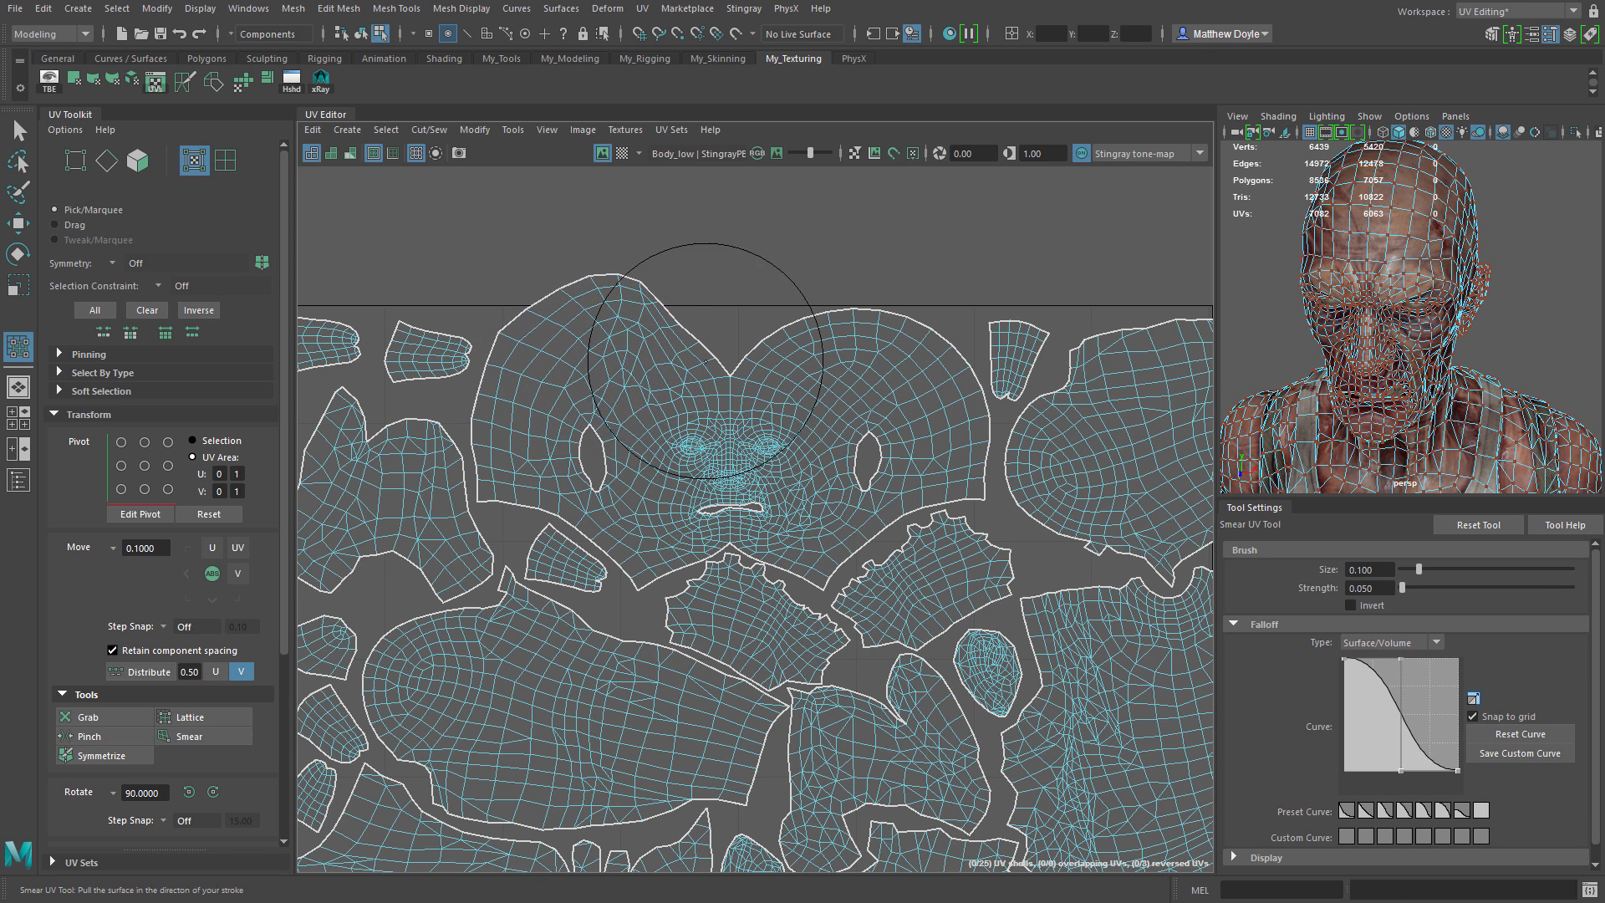
left_click_drag(706, 359, 678, 323)
left_click_drag(881, 352, 892, 276)
left_click_drag(817, 352, 809, 246)
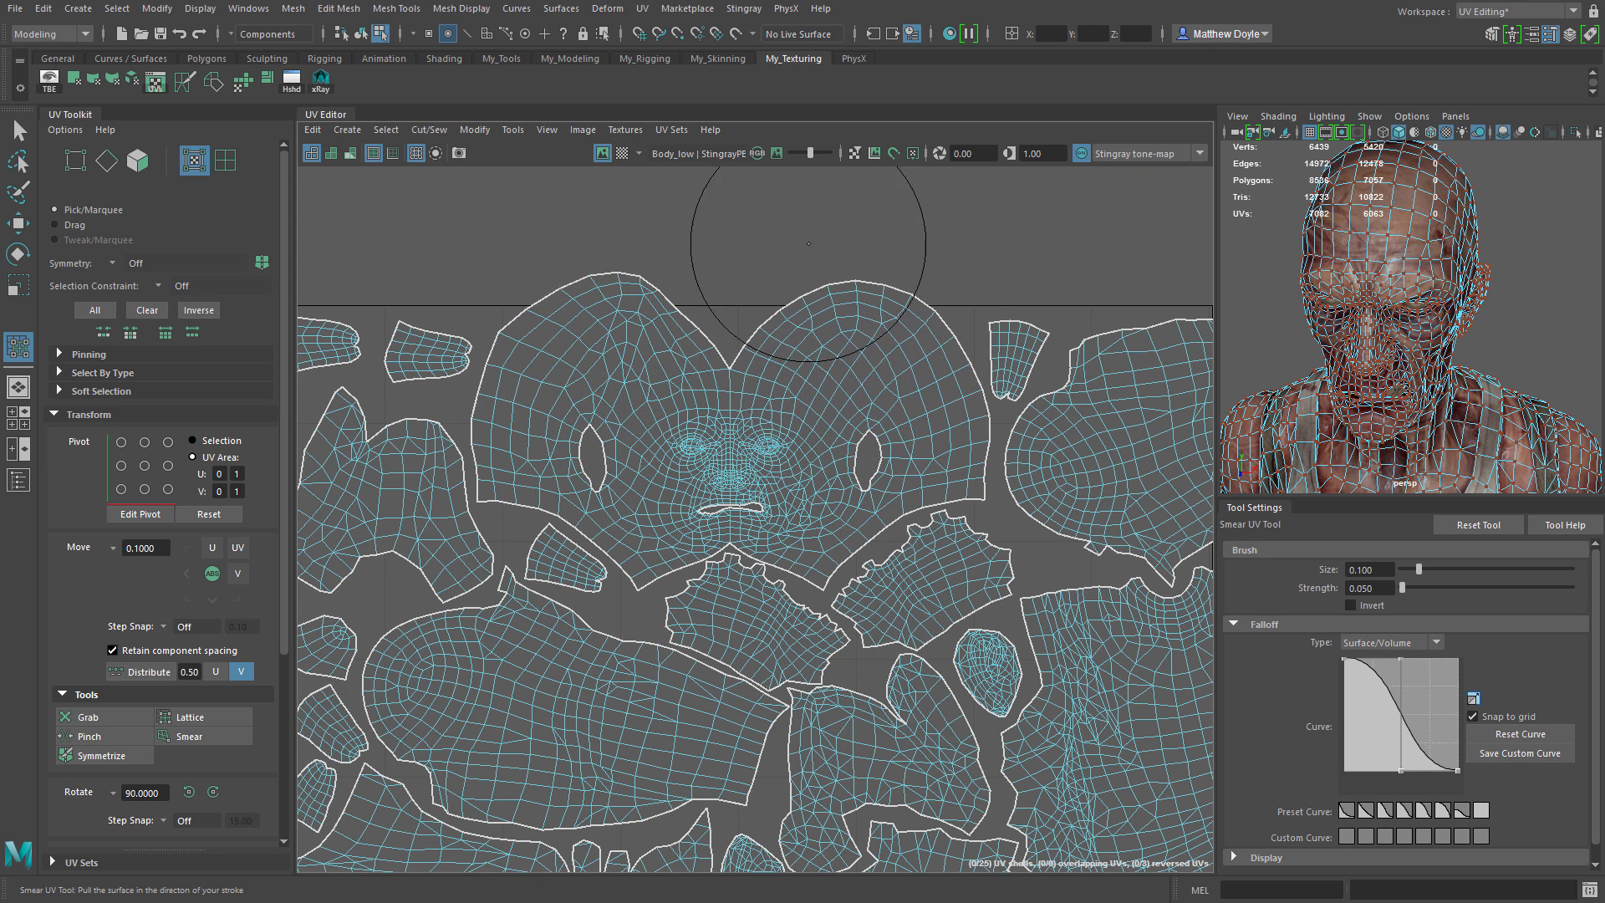
left_click_drag(914, 335, 925, 250)
left_click_drag(937, 456, 975, 544)
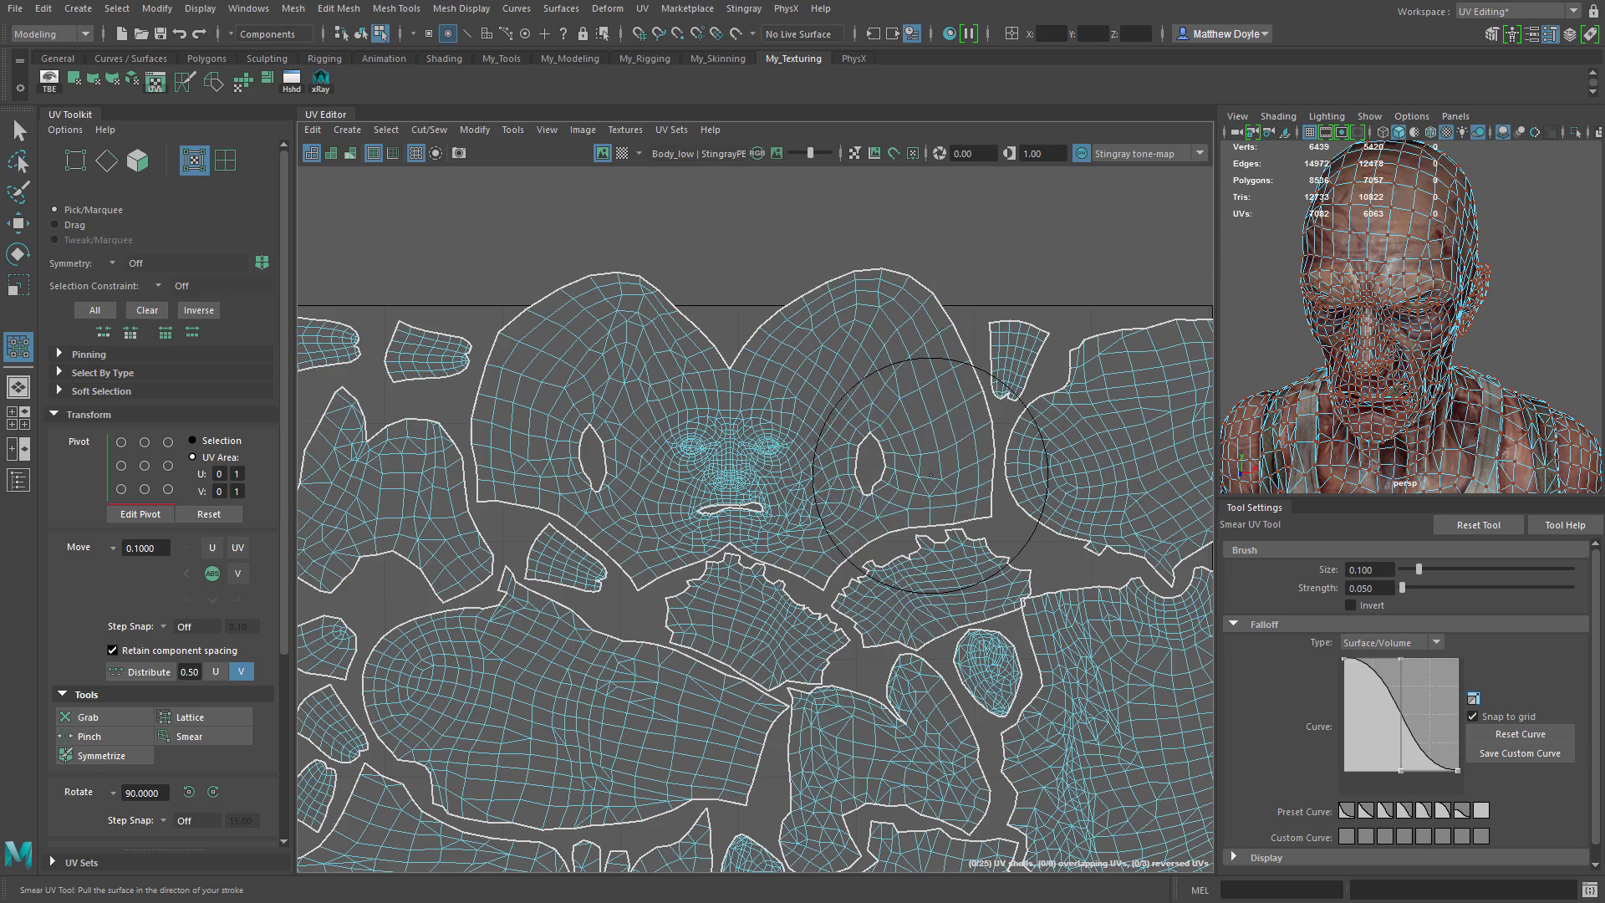
left_click_drag(930, 476, 782, 424)
Undo all smear strokes on the head UV shell
key("ctrl+z")
key("ctrl+z")
key("ctrl+z")
key("ctrl+z")
key("ctrl+z")
key("ctrl+z")
key("ctrl+z")
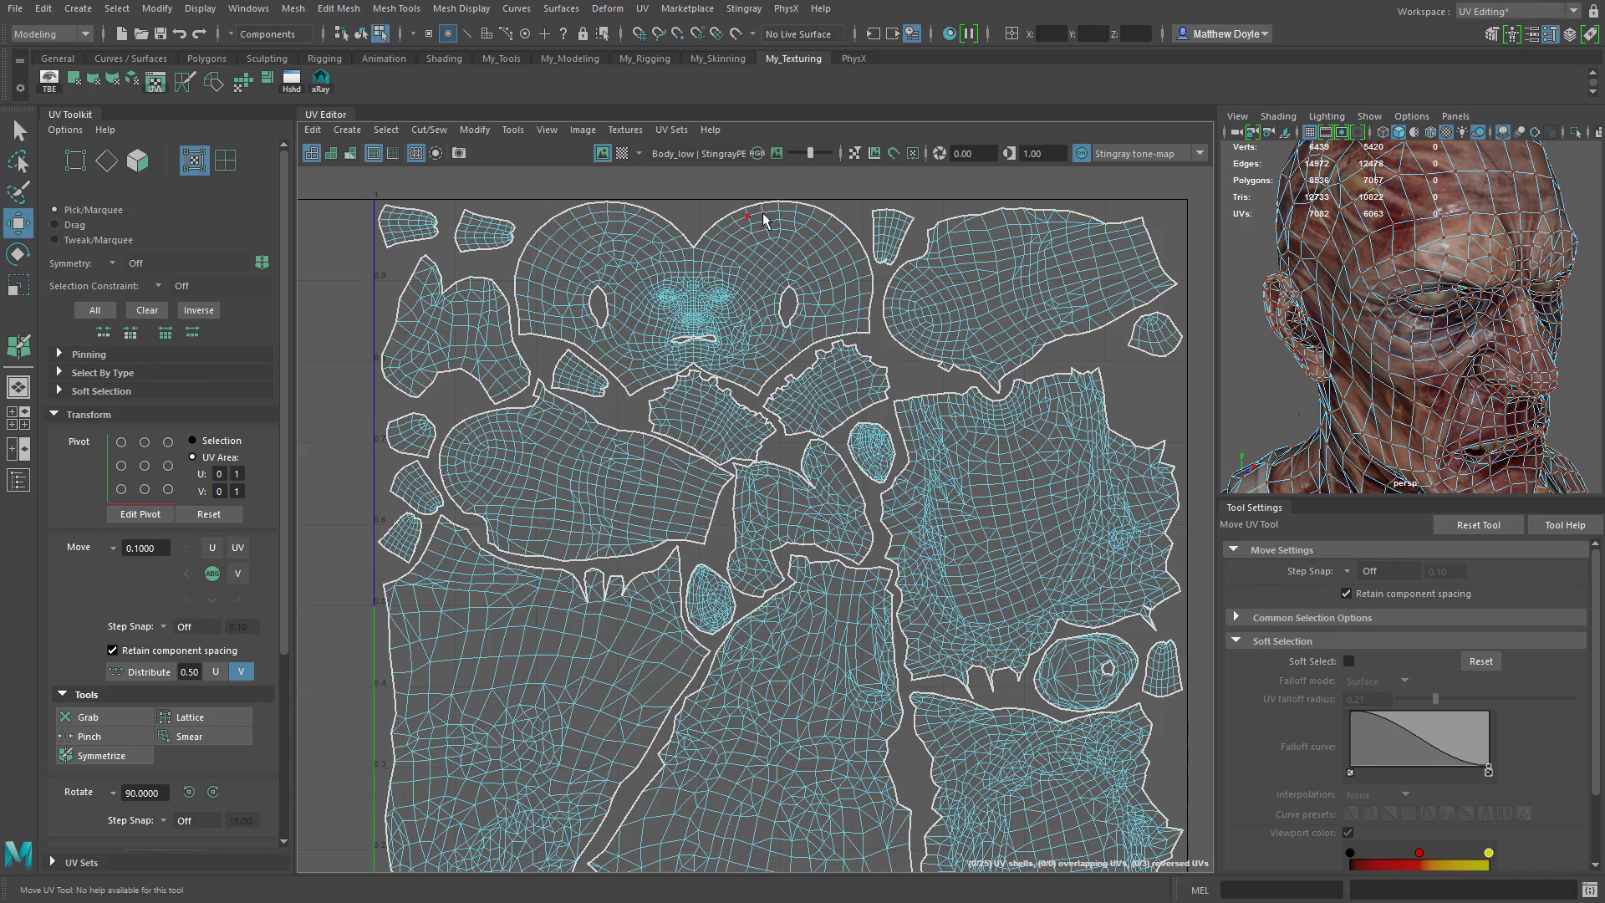
Select a single UV on the side of the face in the 3D view to locate it on the head shell
middle_click_drag(609, 253, 610, 333, "alt")
right_click_drag(609, 333, 921, 555, "alt")
middle_click_drag(602, 371, 568, 357, "alt")
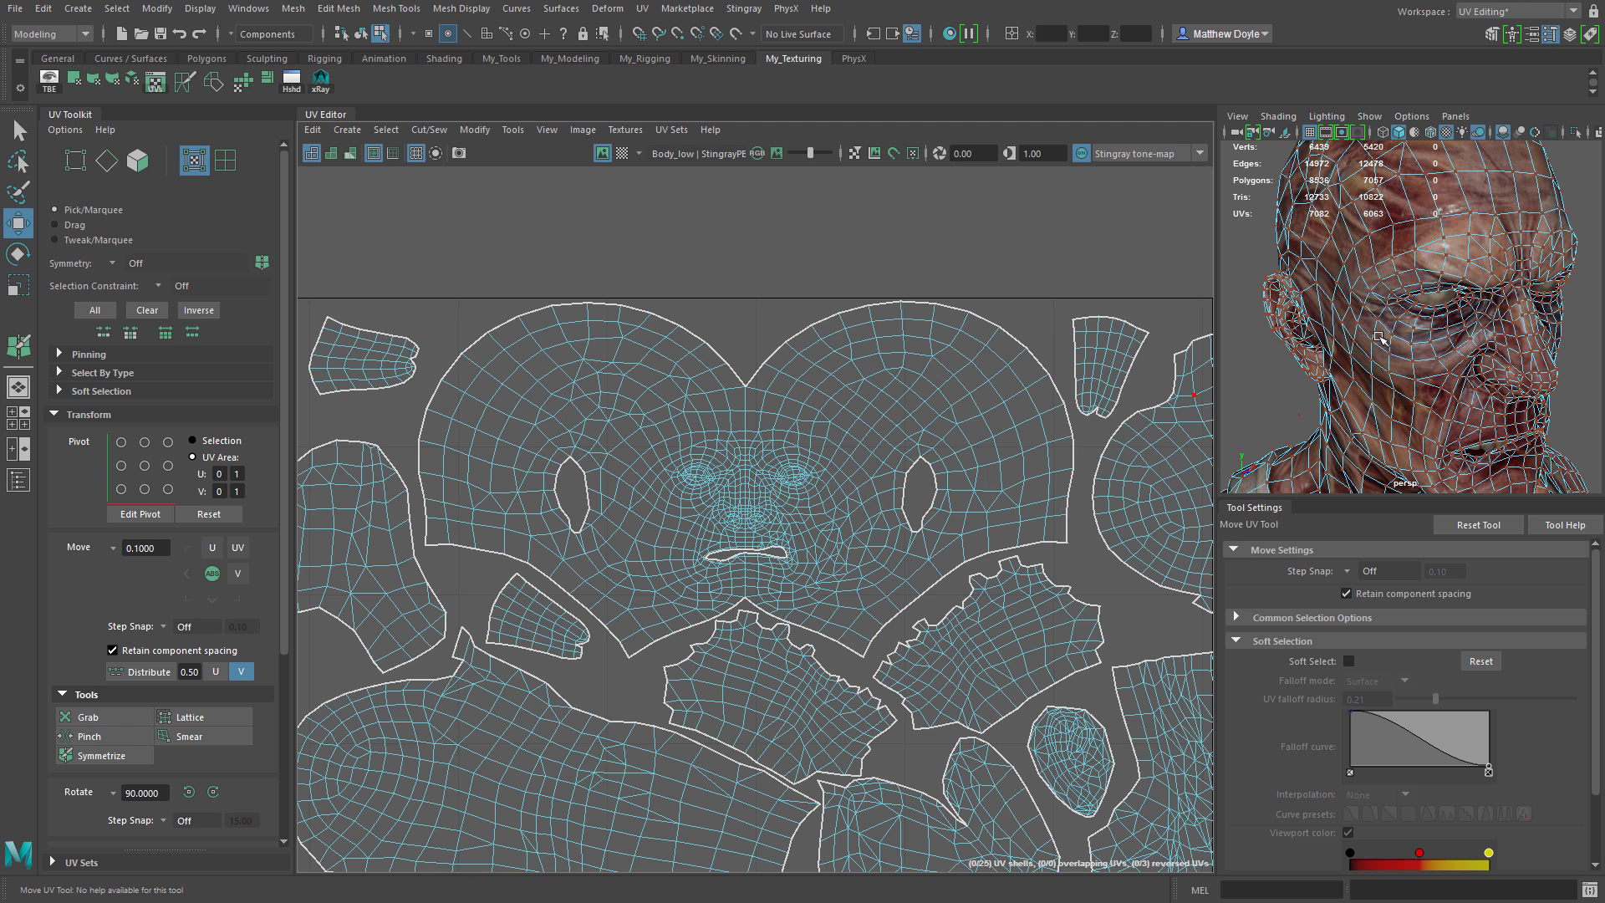
left_click_drag(1381, 393, 1327, 378, "alt")
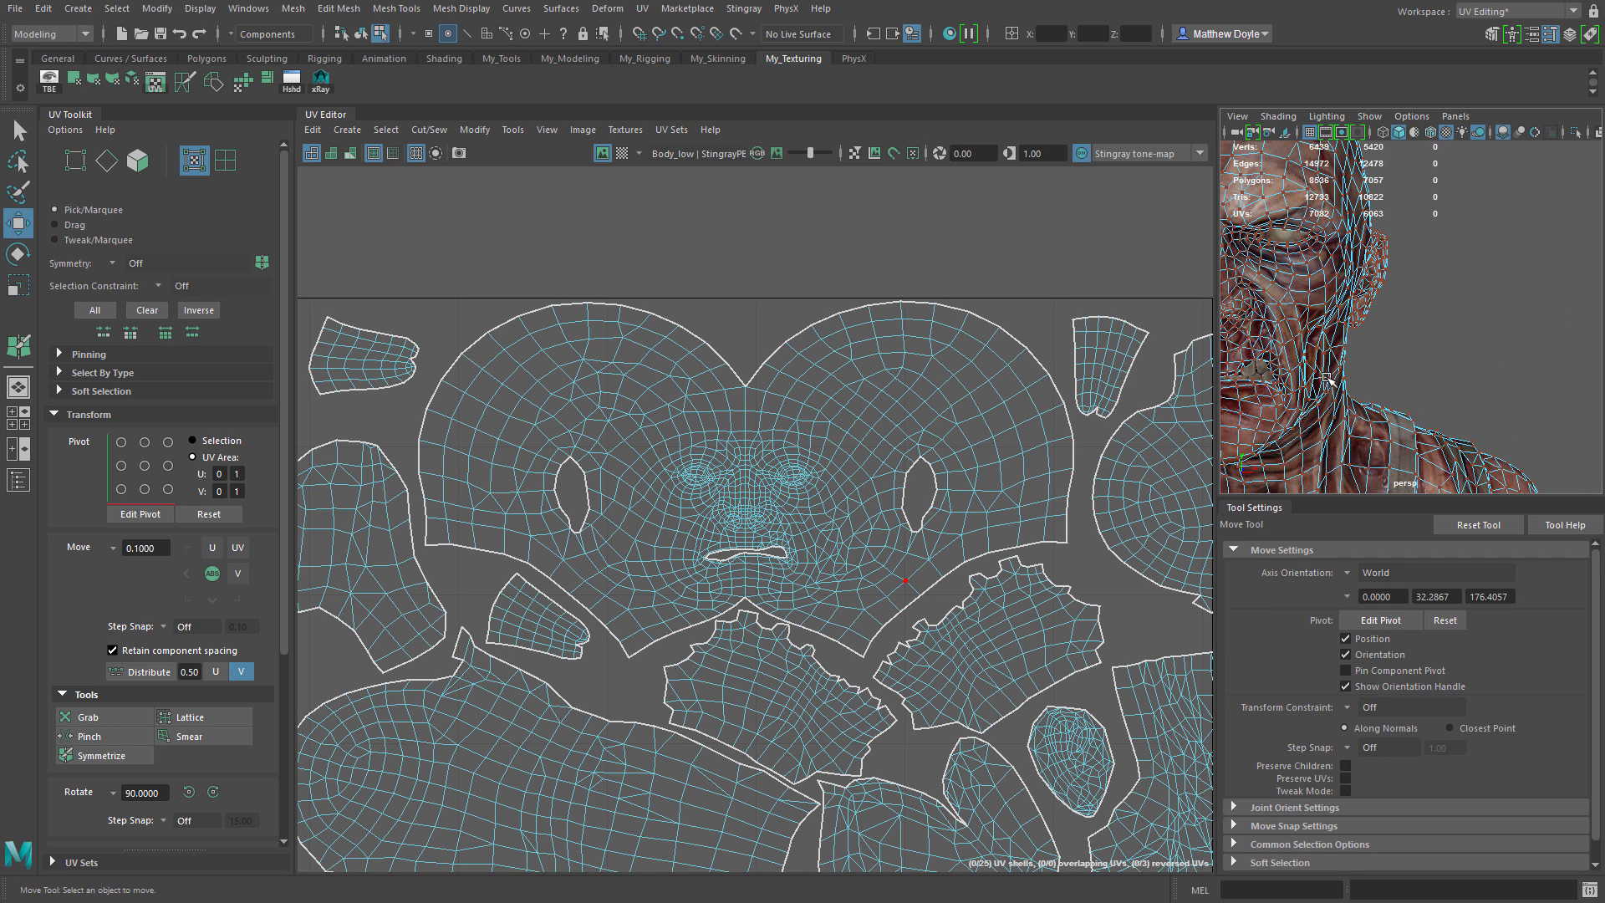
left_click(1322, 316)
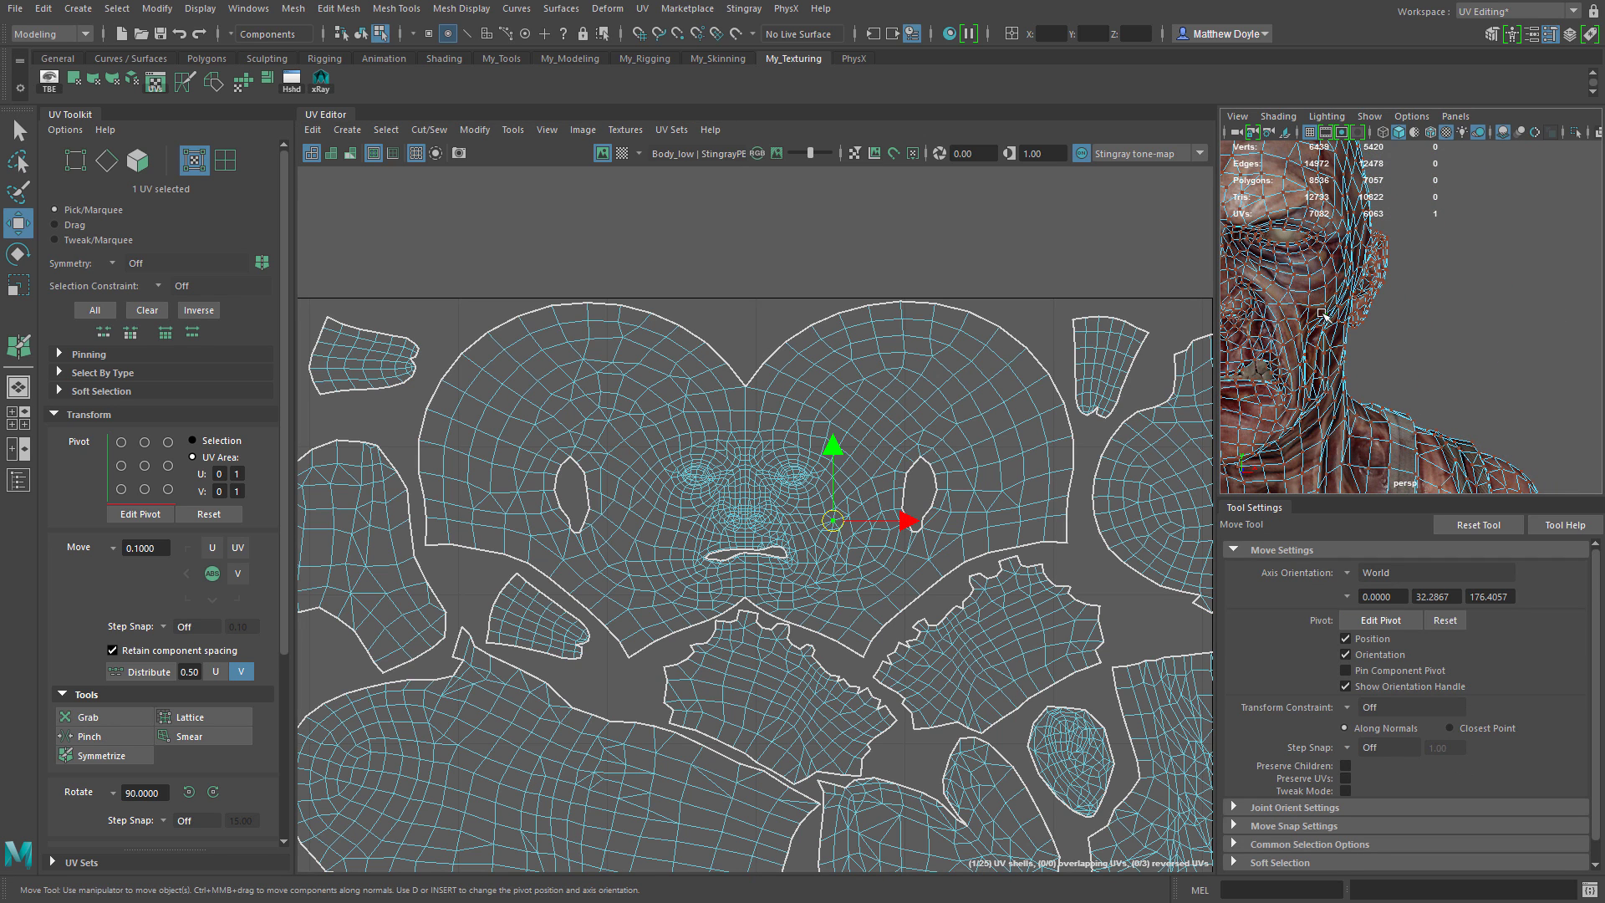
scroll(1322, 314, "down", 5)
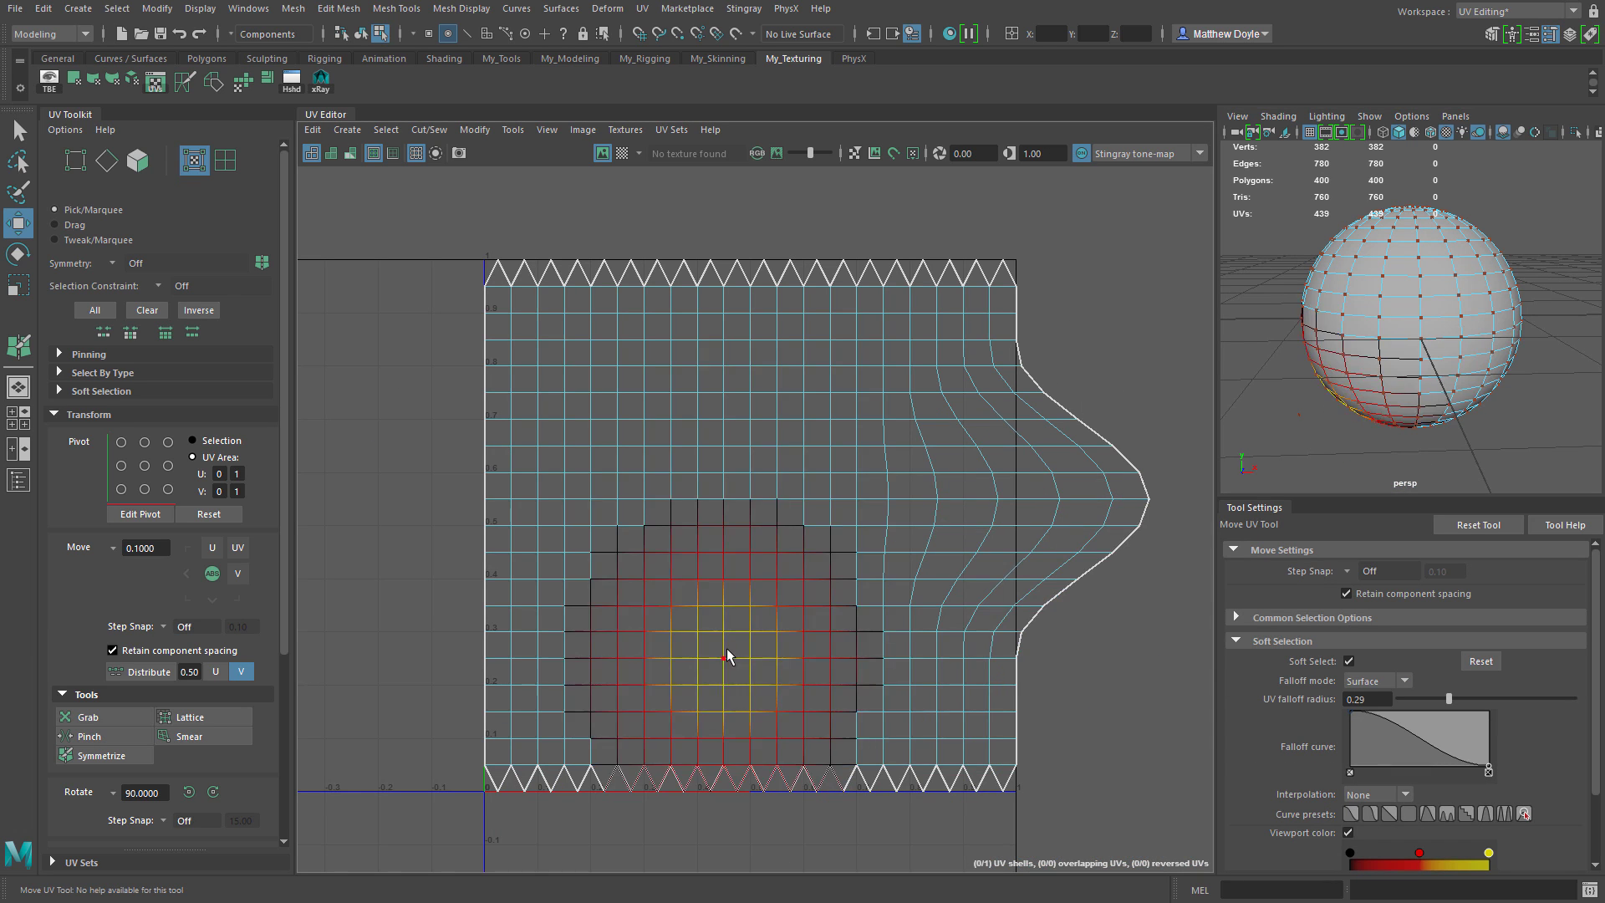
left_click(939, 674)
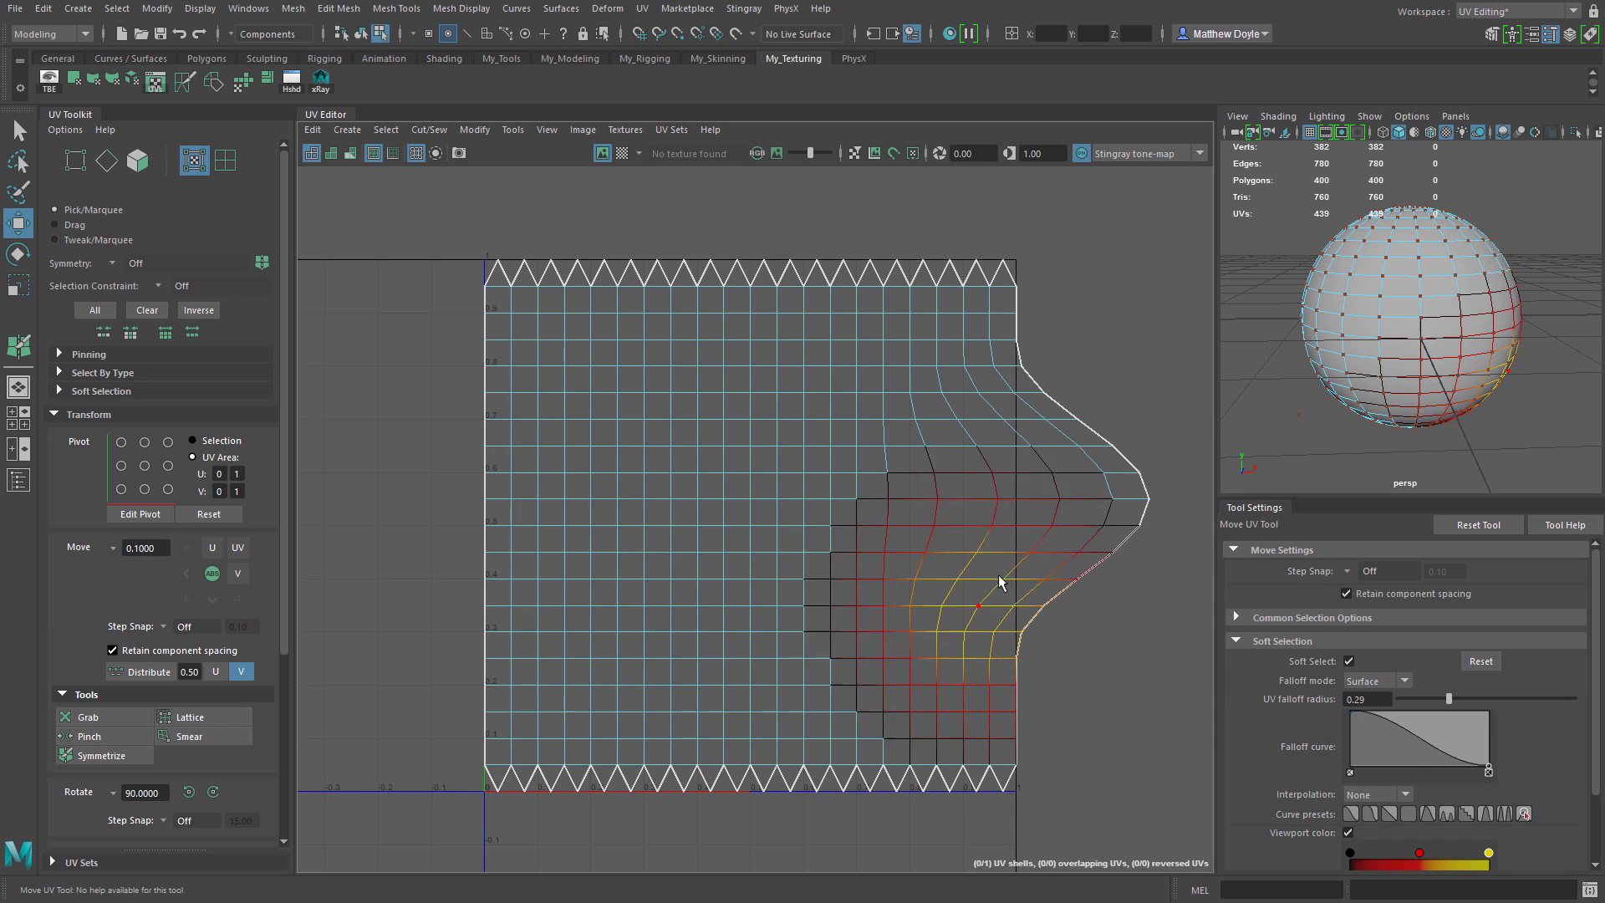
left_click(1258, 301)
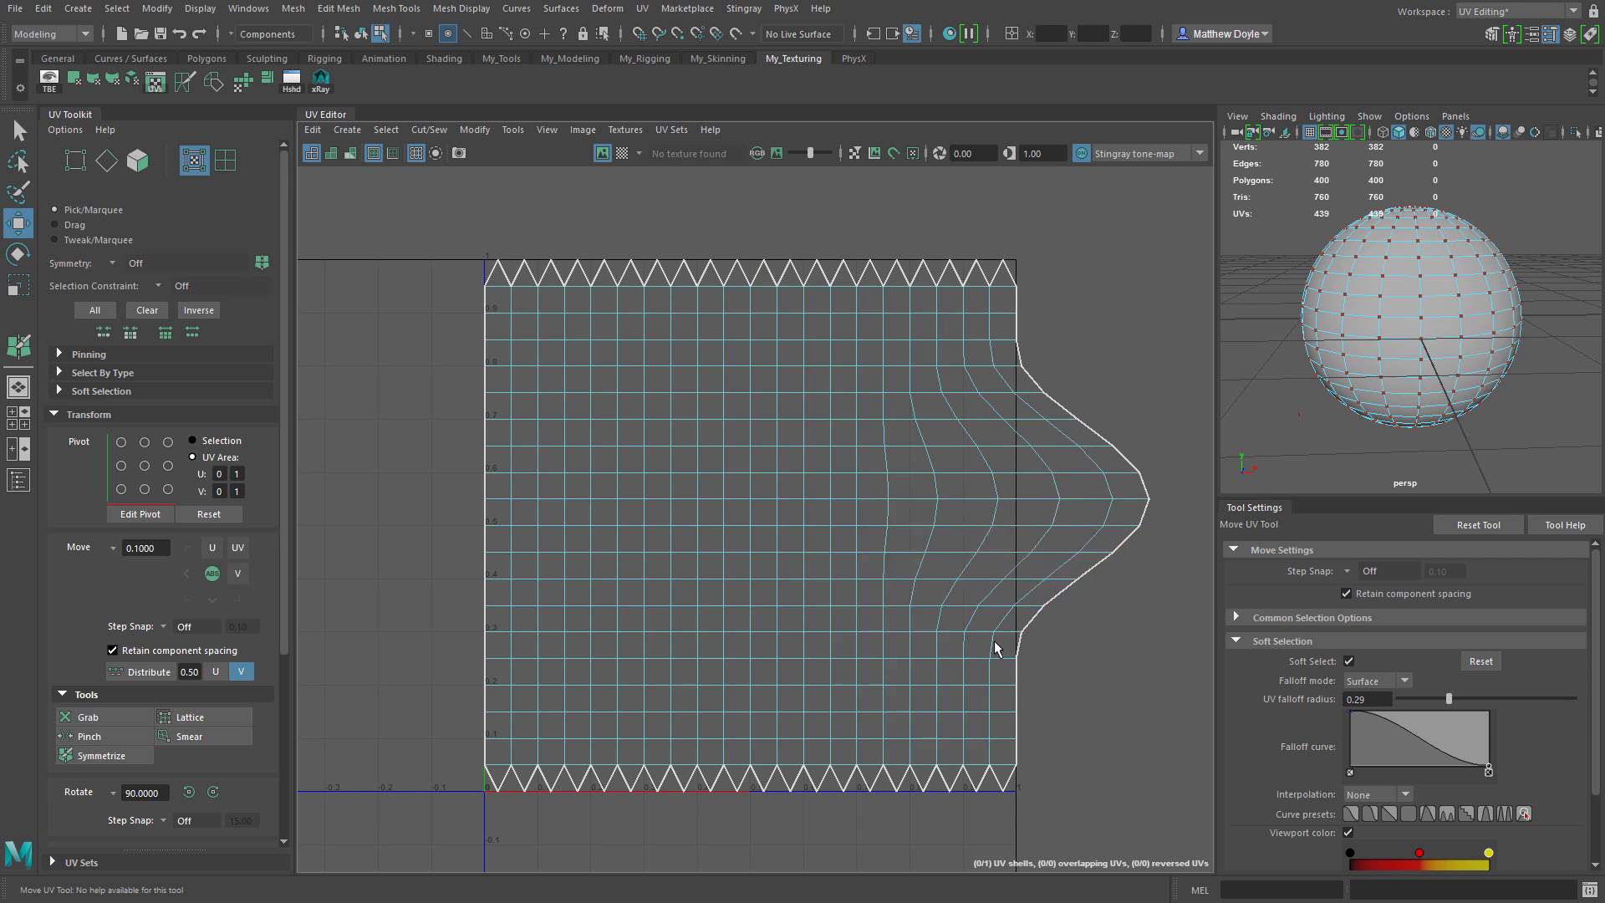
left_click(1014, 614)
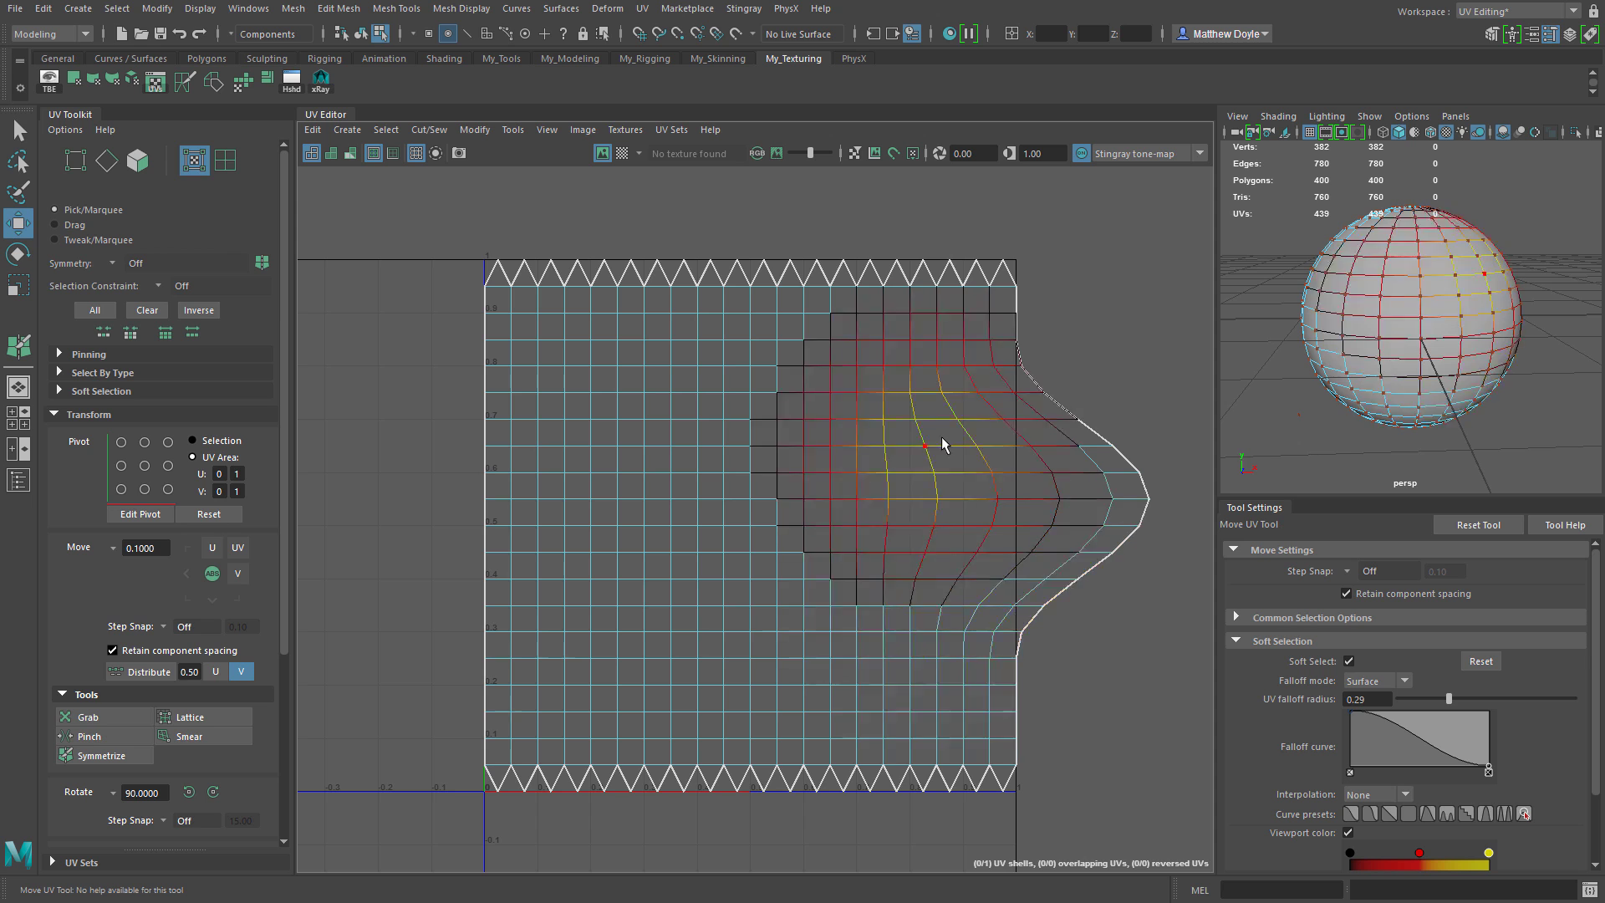
left_click(1059, 499)
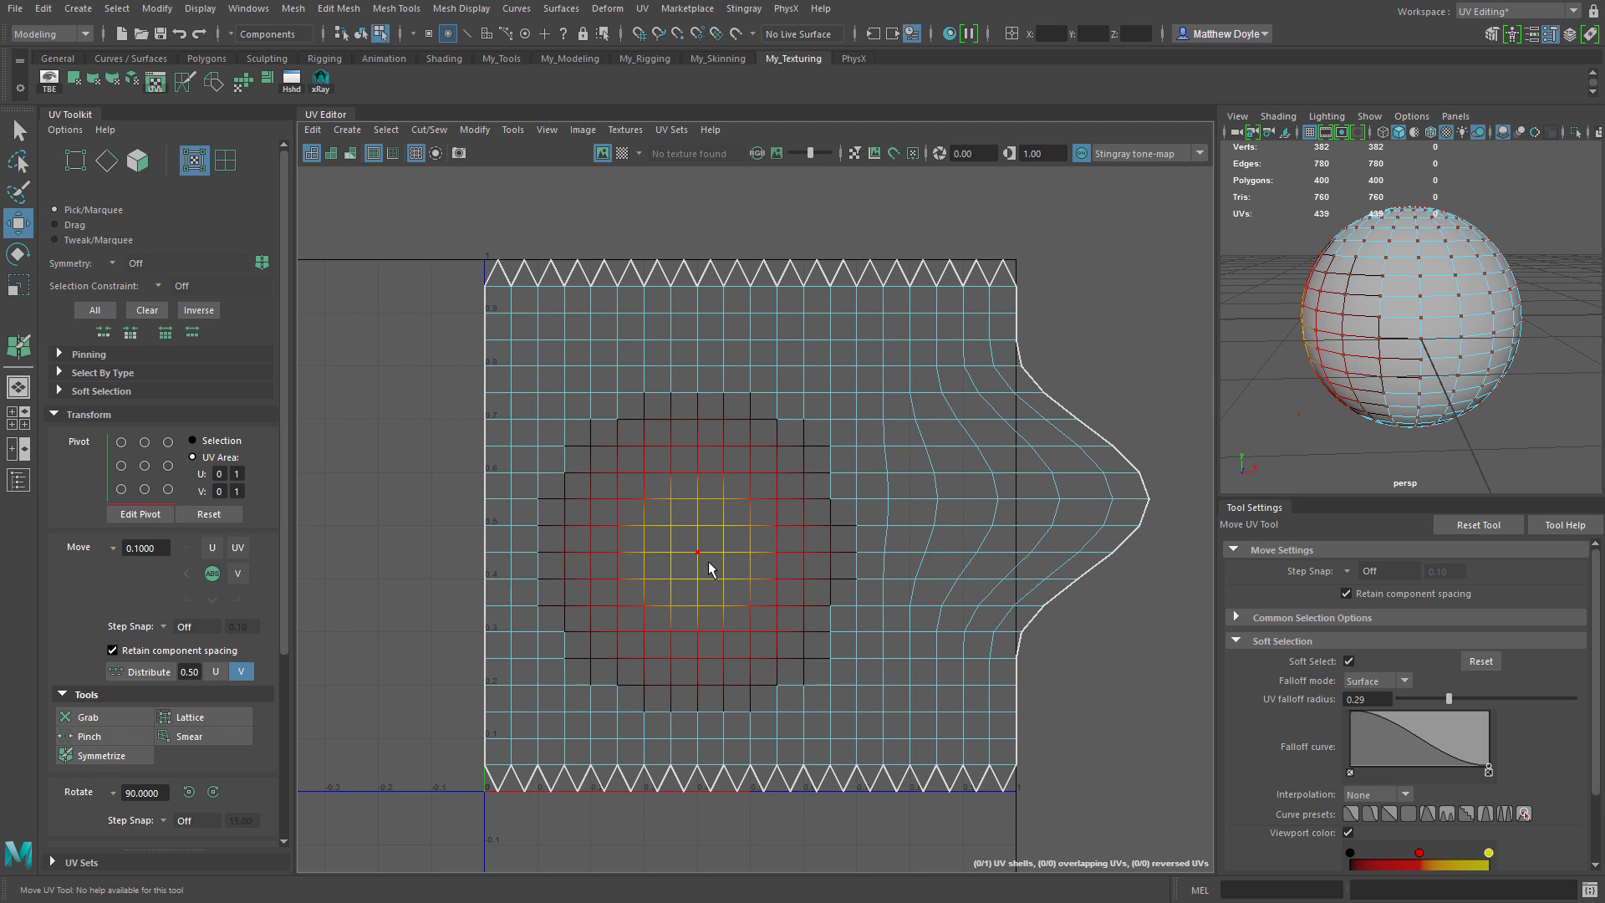
Start the Symmetrize UV tool and activate topological symmetry on the central vertical edge of the sphere's UV shell
left_click(102, 755)
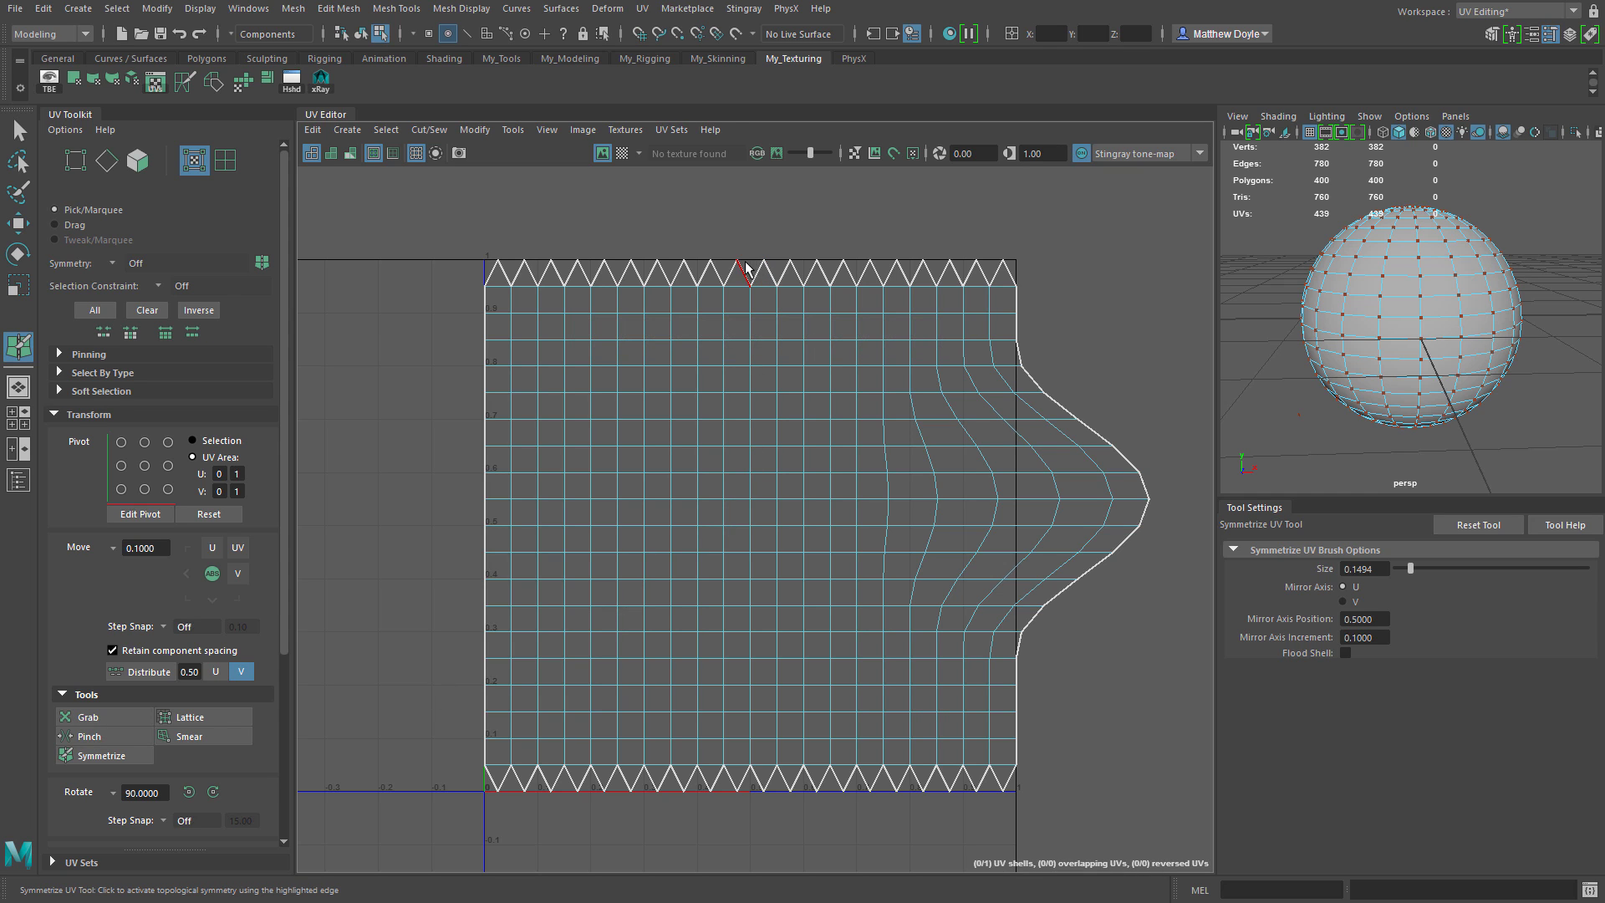
left_click(749, 492)
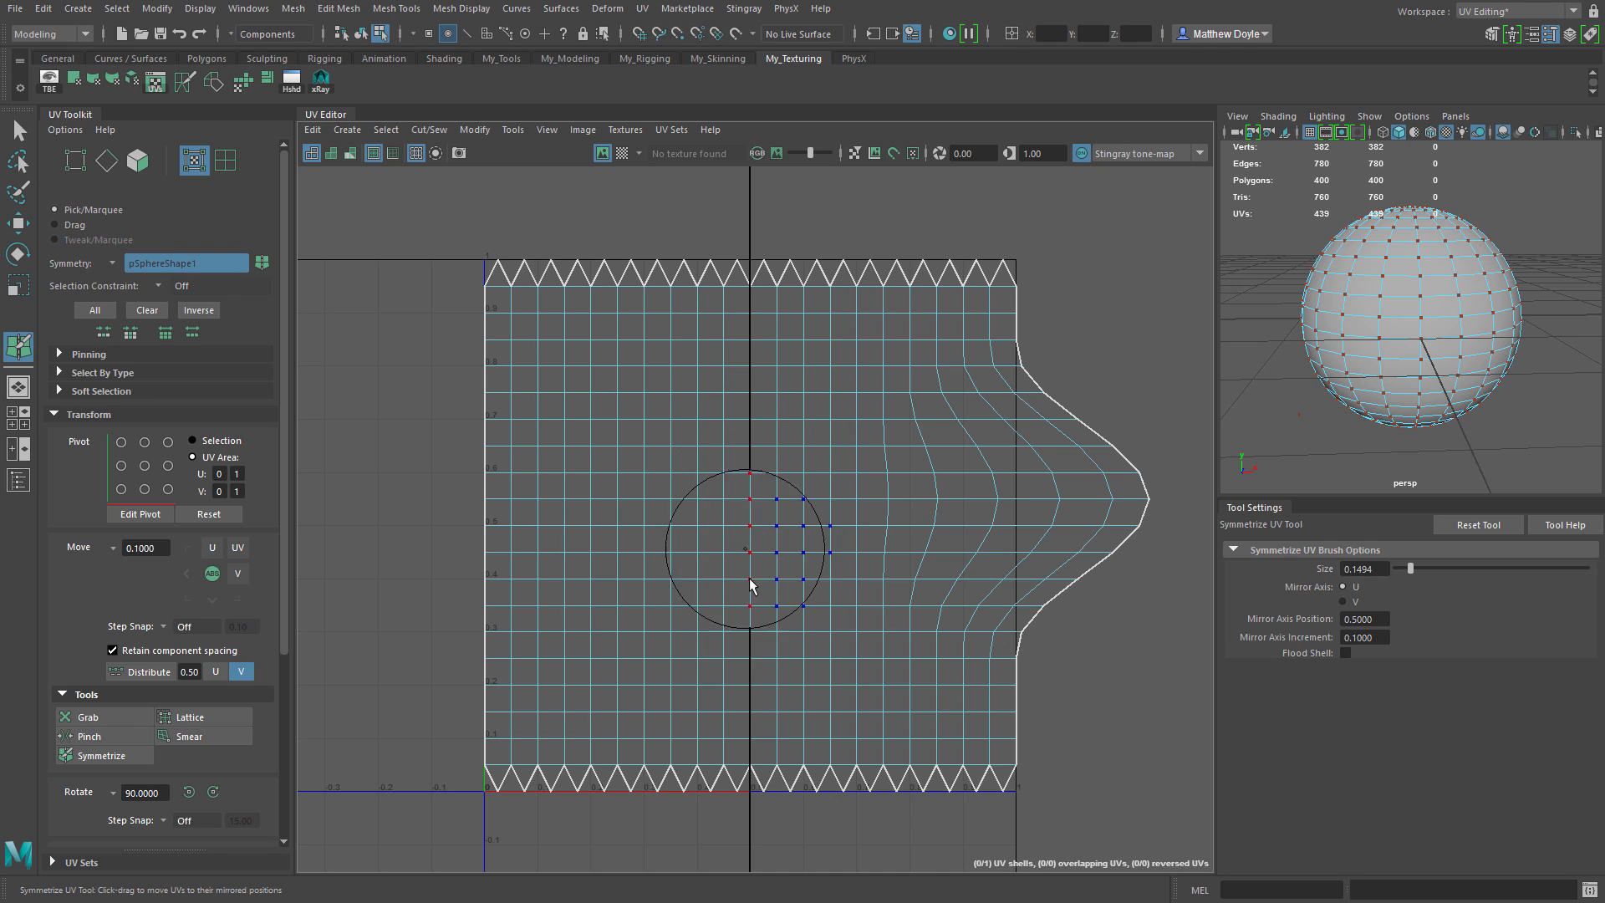
mouse_move(750, 596)
middle_mouse_down()
mouse_move(642, 606)
mouse_move(906, 607)
mouse_move(672, 599)
mouse_move(765, 600)
mouse_move(702, 601)
mouse_move(738, 598)
middle_mouse_up()
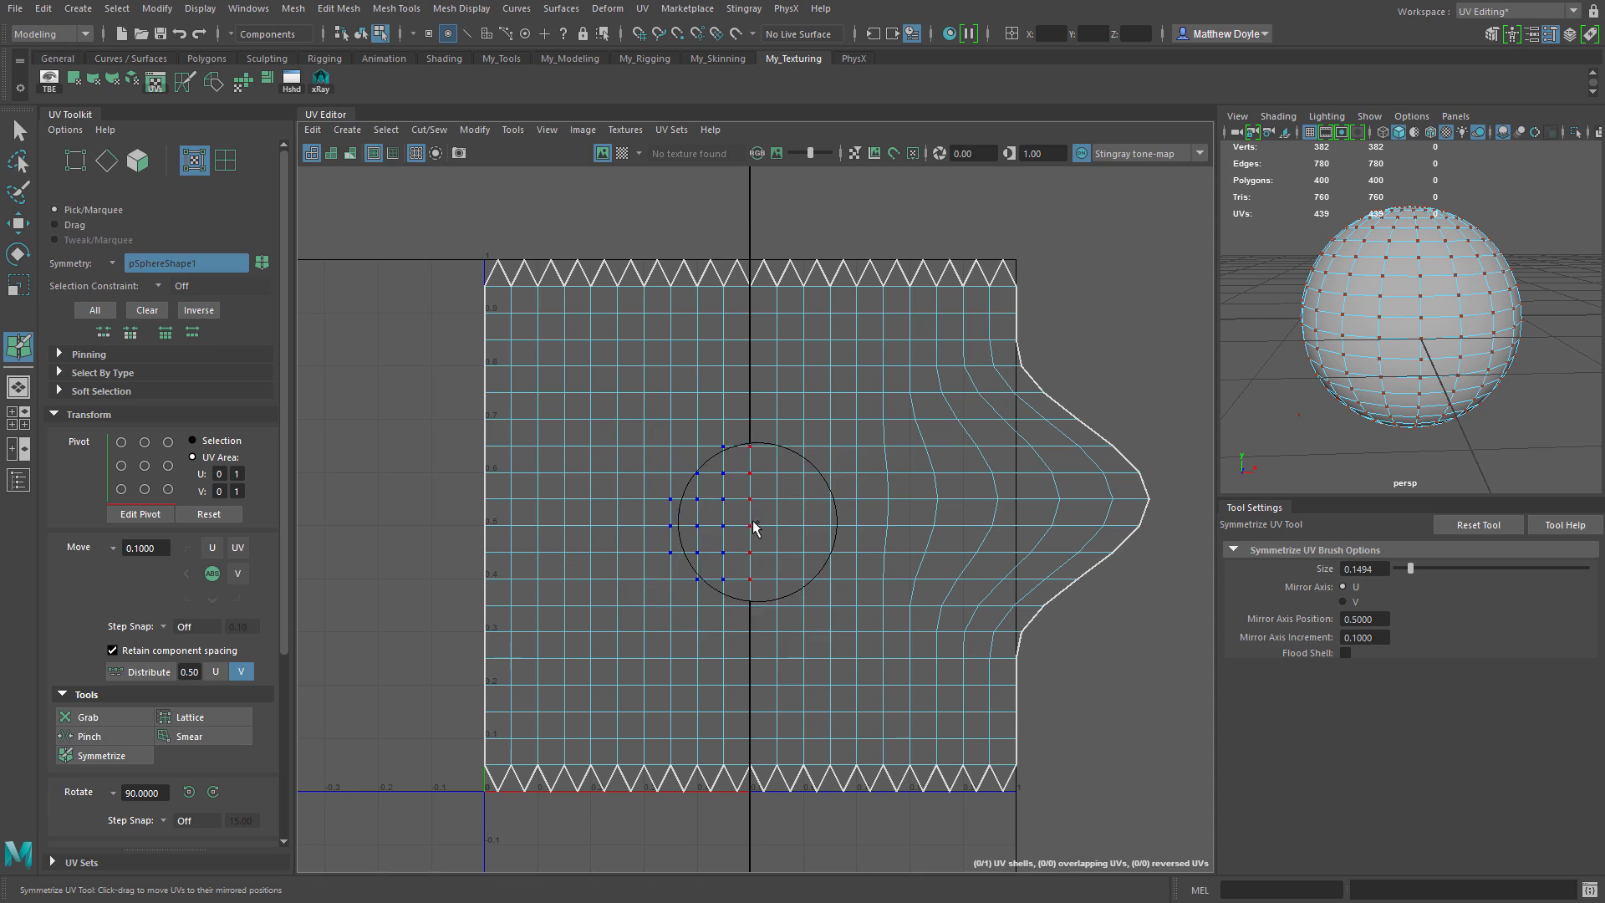
Move the symmetrize mirror axis to U 0.2 and return it to 0.5
middle_click_drag(752, 525, 604, 546)
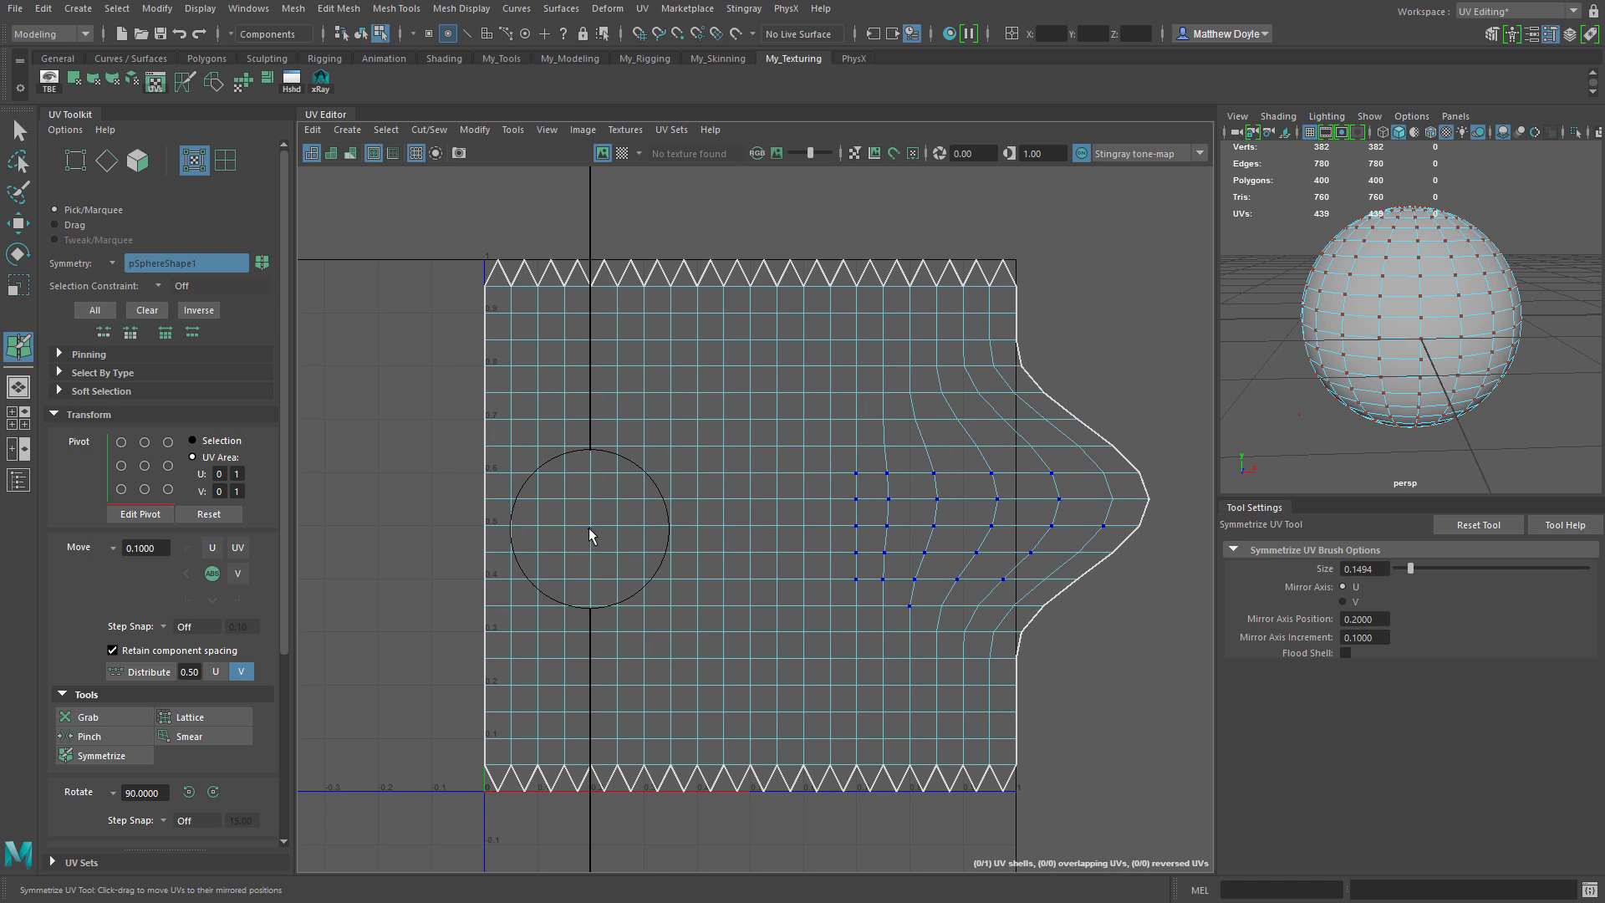
middle_click_drag(589, 528, 760, 541)
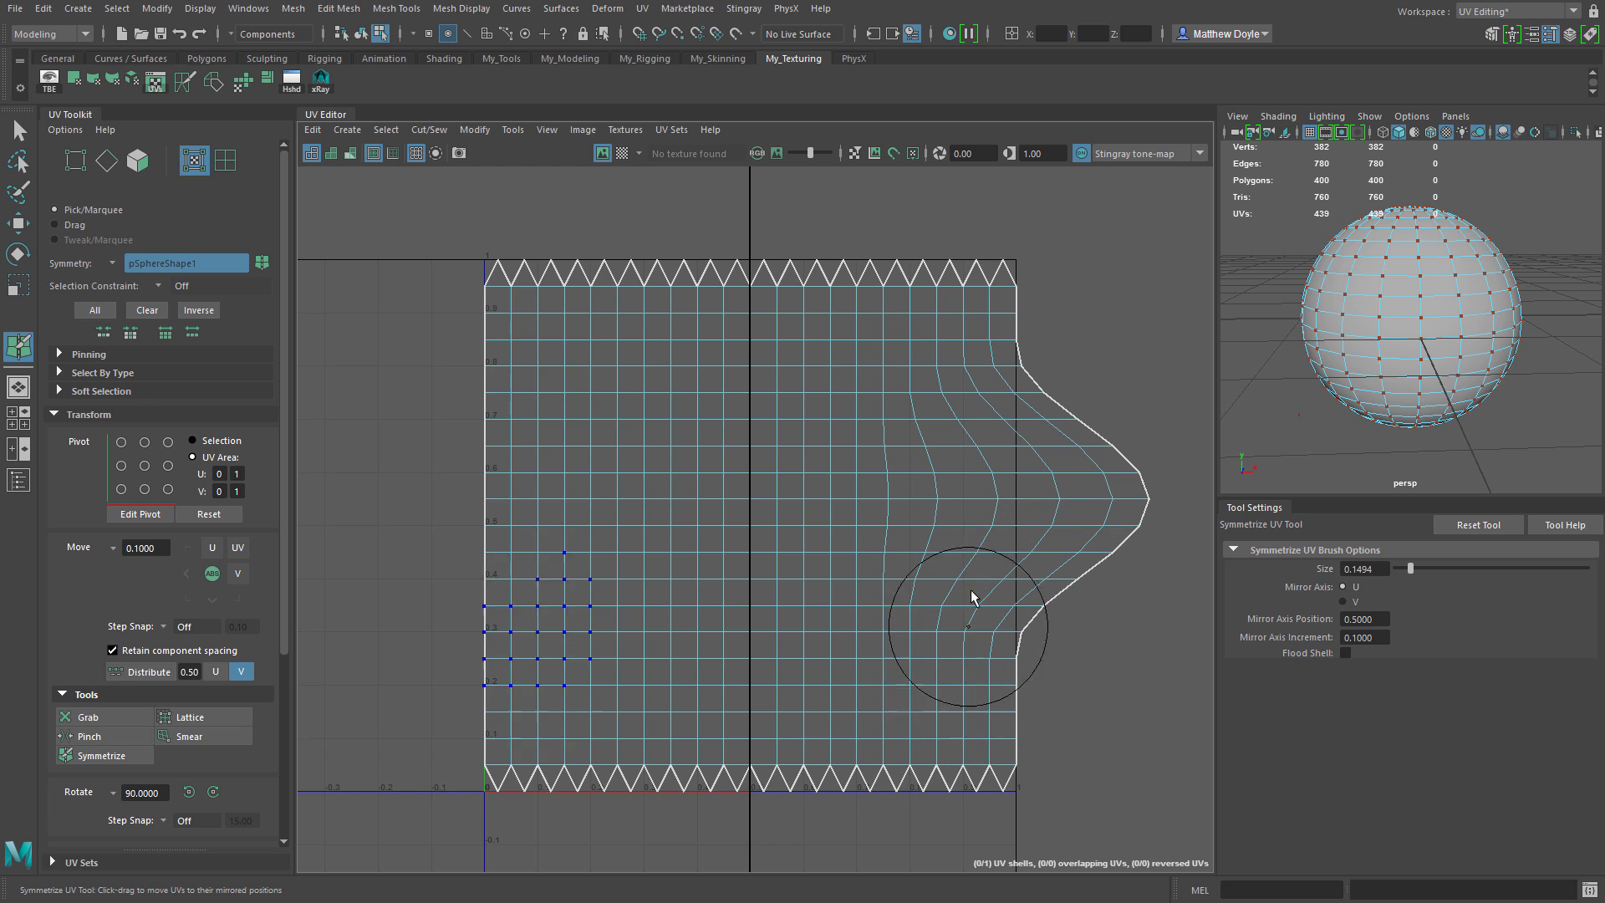
mouse_move(536, 454)
left_mouse_down()
mouse_move(550, 439)
mouse_move(522, 543)
mouse_move(471, 436)
mouse_move(455, 475)
mouse_move(500, 633)
mouse_move(543, 642)
mouse_move(644, 432)
left_mouse_up()
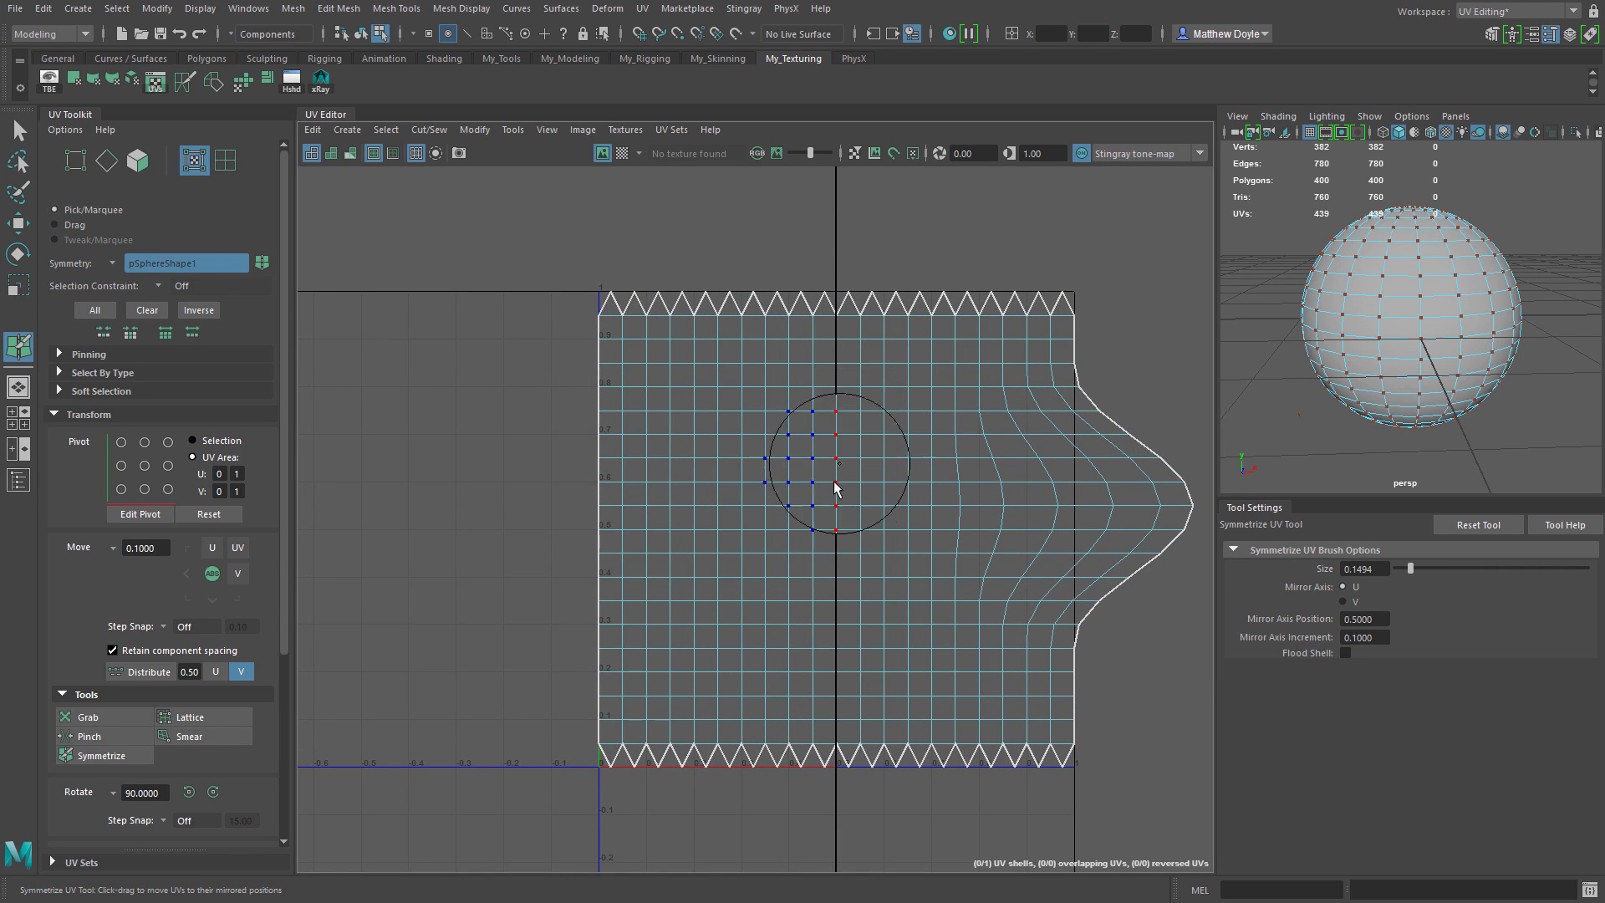
Set the mirror axis position to U 0.2 and brush over the shell's left half to mirror the right-side bulge onto it
middle_click_drag(836, 504, 685, 519)
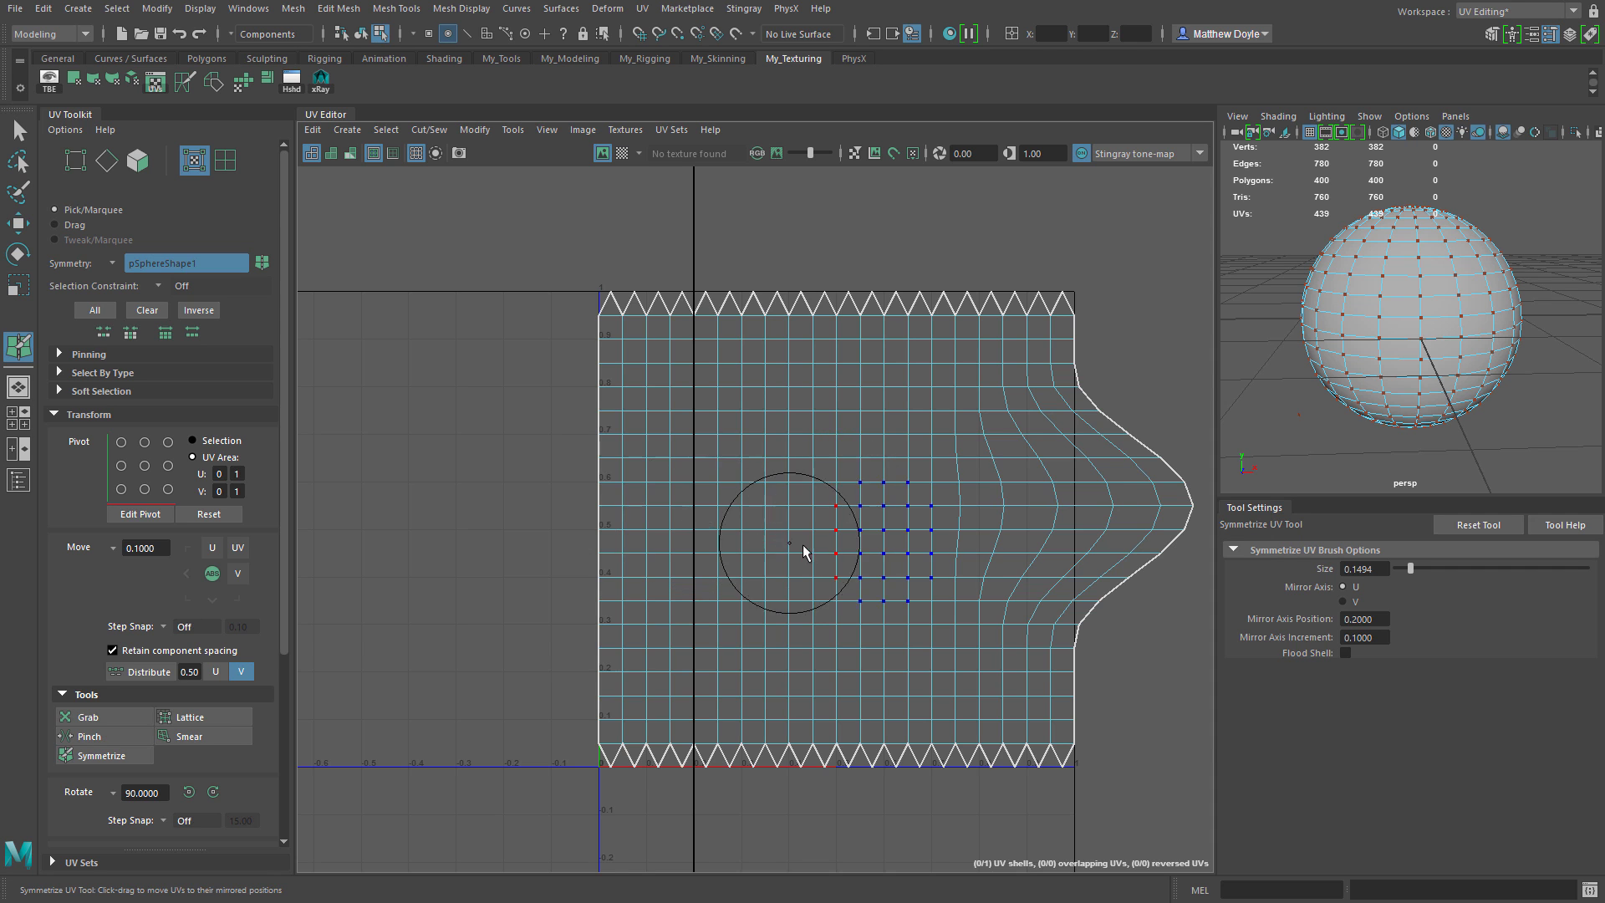
right_click_drag(845, 559, 664, 489, "alt")
mouse_move(627, 422)
left_mouse_down()
mouse_move(662, 484)
mouse_move(666, 598)
mouse_move(651, 490)
mouse_move(669, 573)
mouse_move(555, 526)
mouse_move(507, 462)
left_mouse_up()
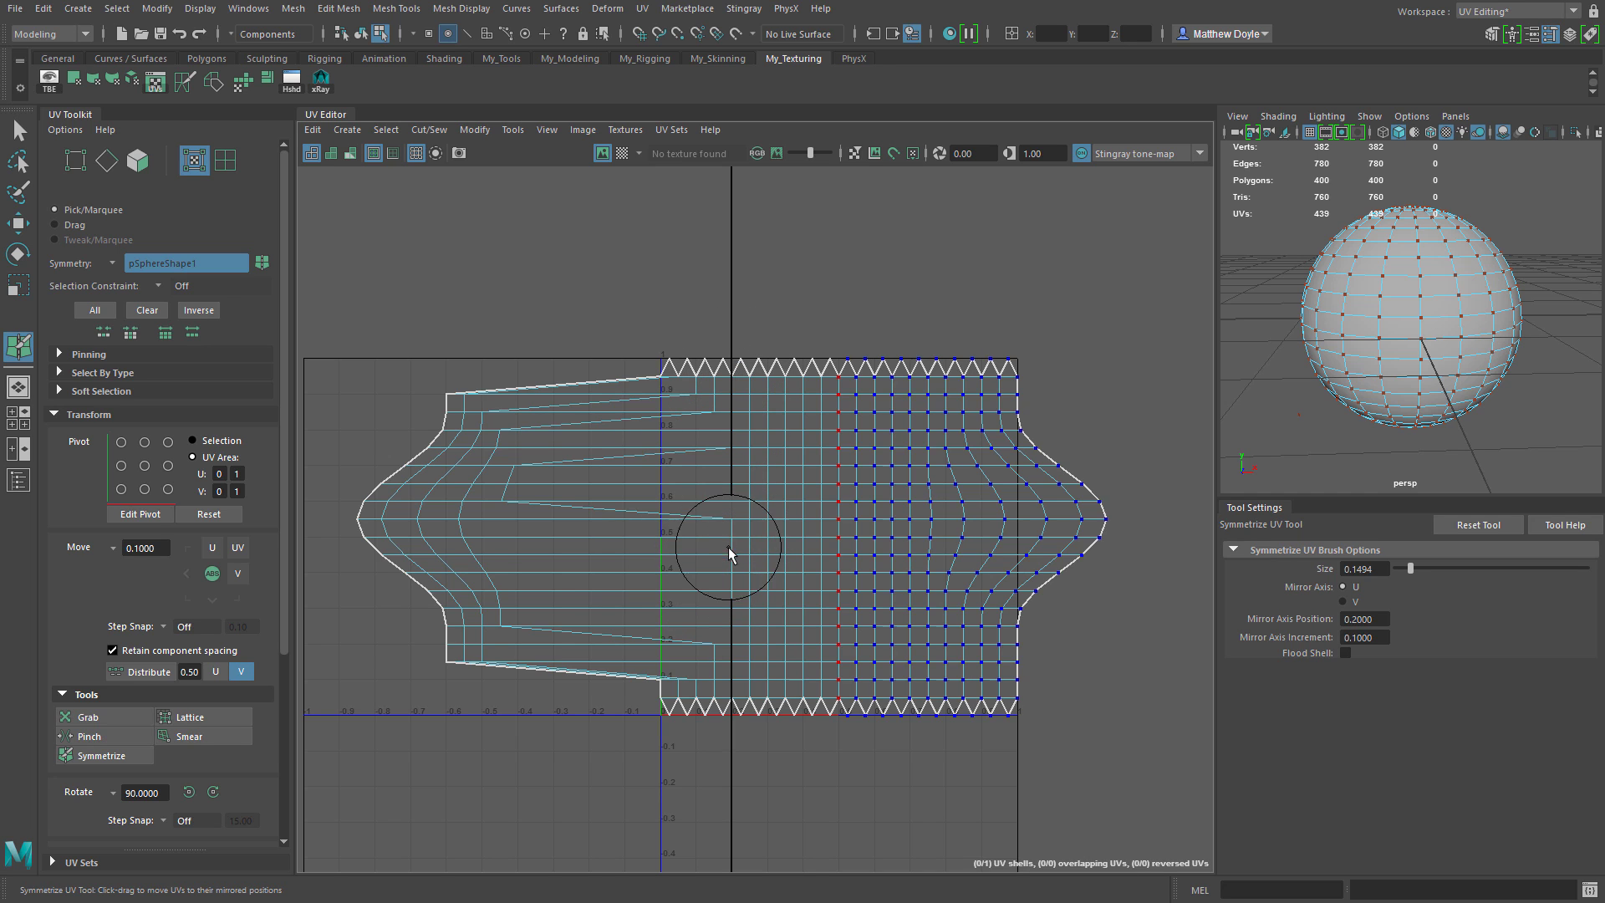
mouse_move(747, 551)
left_mouse_down()
mouse_move(840, 565)
mouse_move(665, 575)
mouse_move(484, 484)
left_mouse_up()
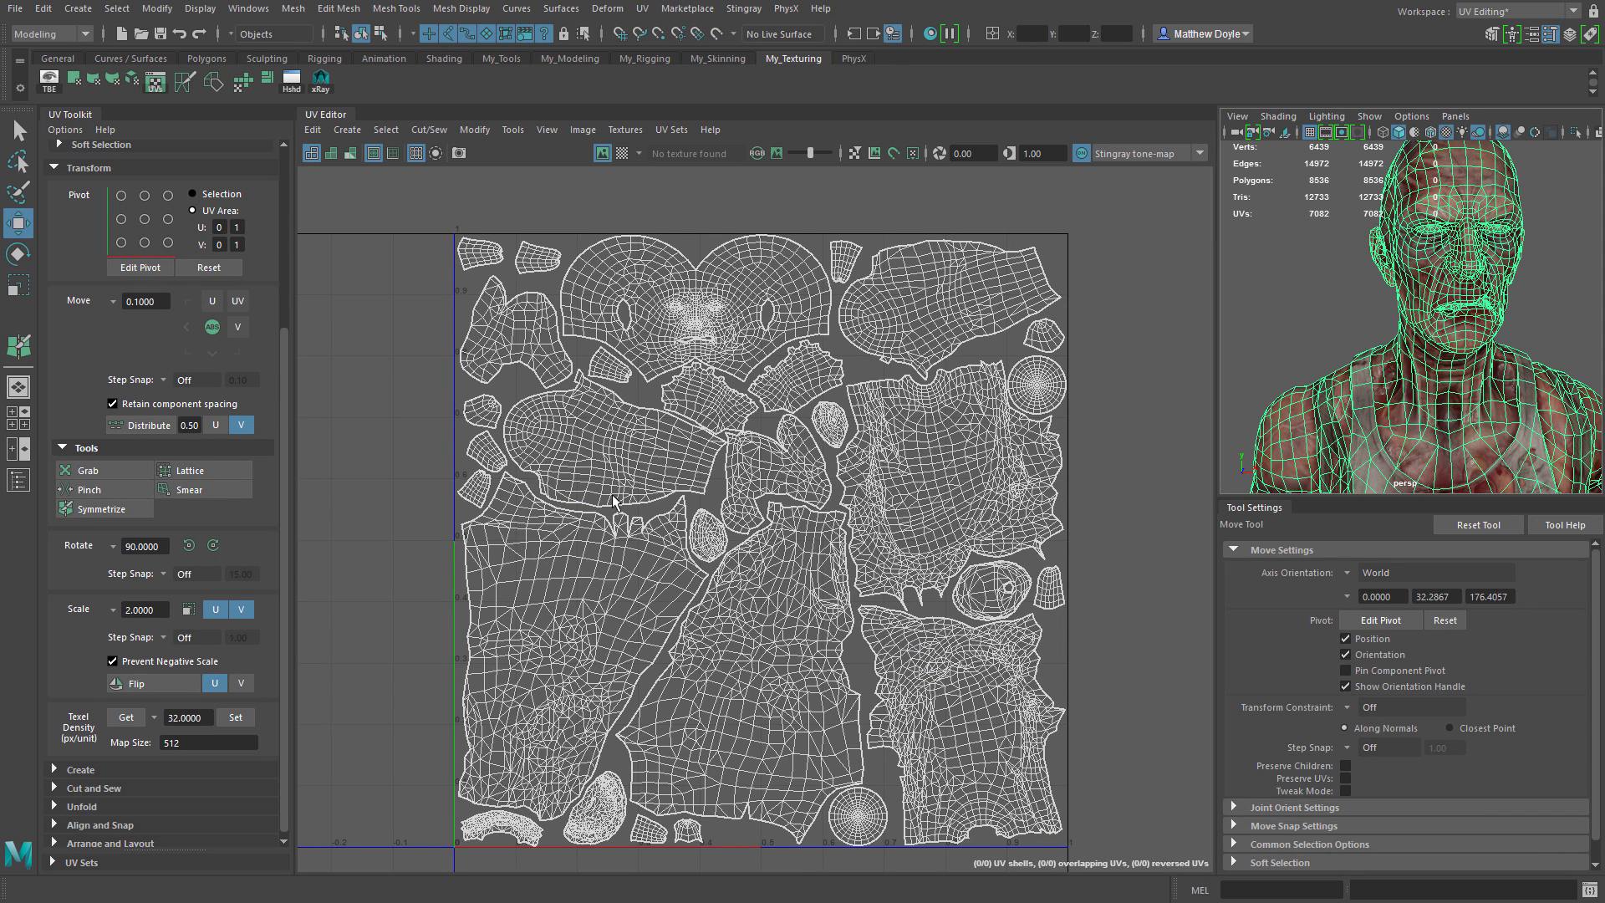
Switch the character mesh to UV shell selection, select the head shell and turn off soft selection
key("w")
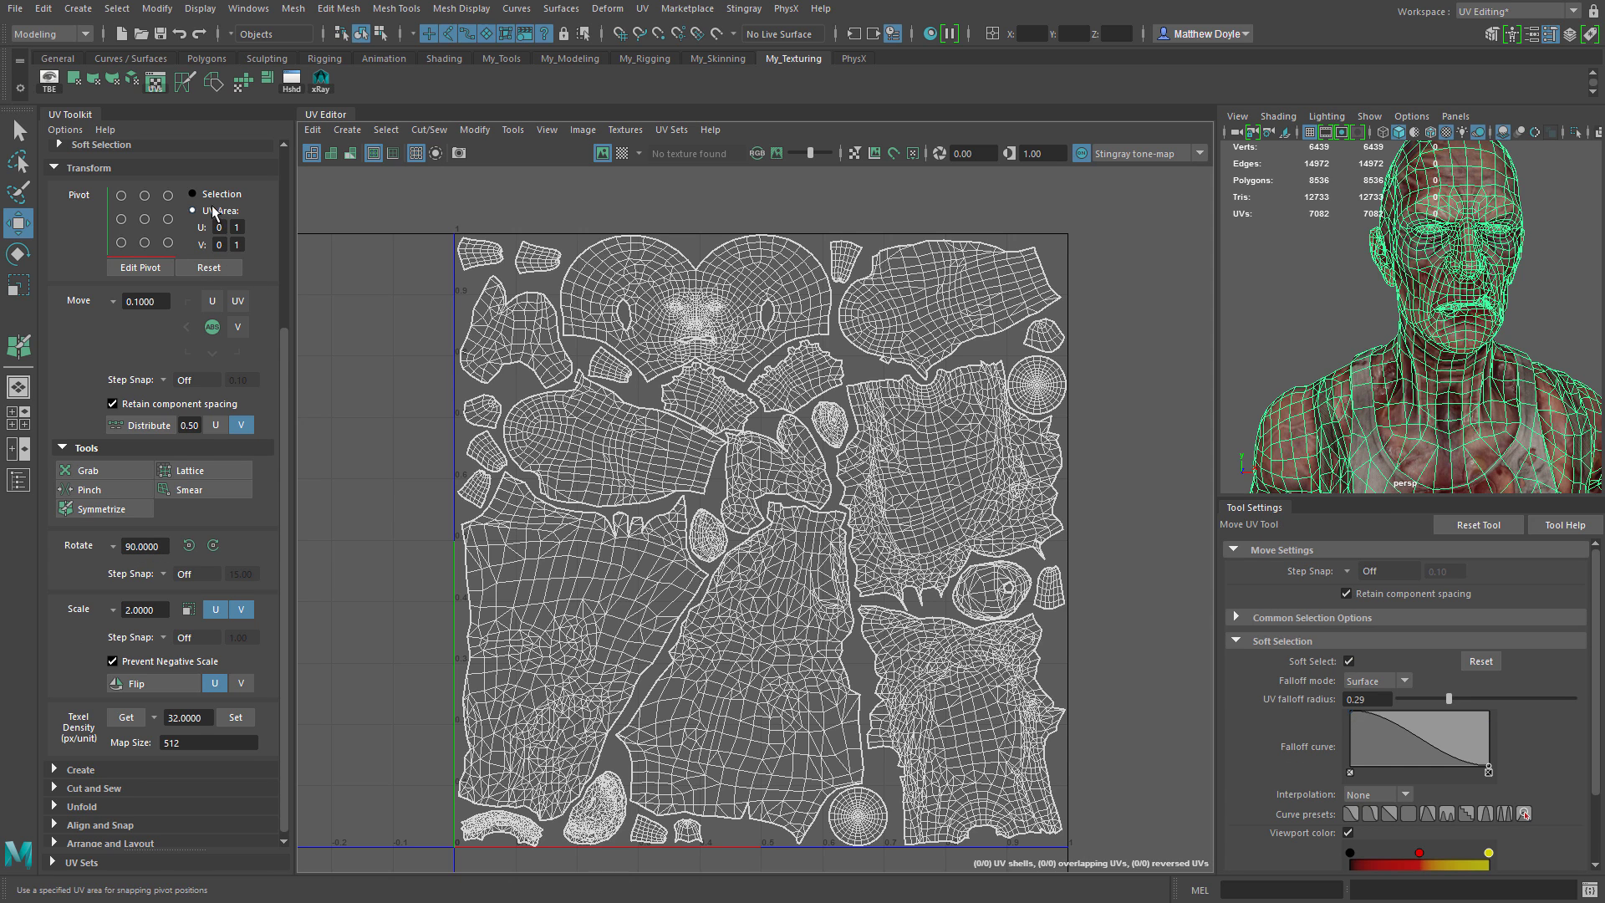
left_click_drag(284, 359, 295, 167)
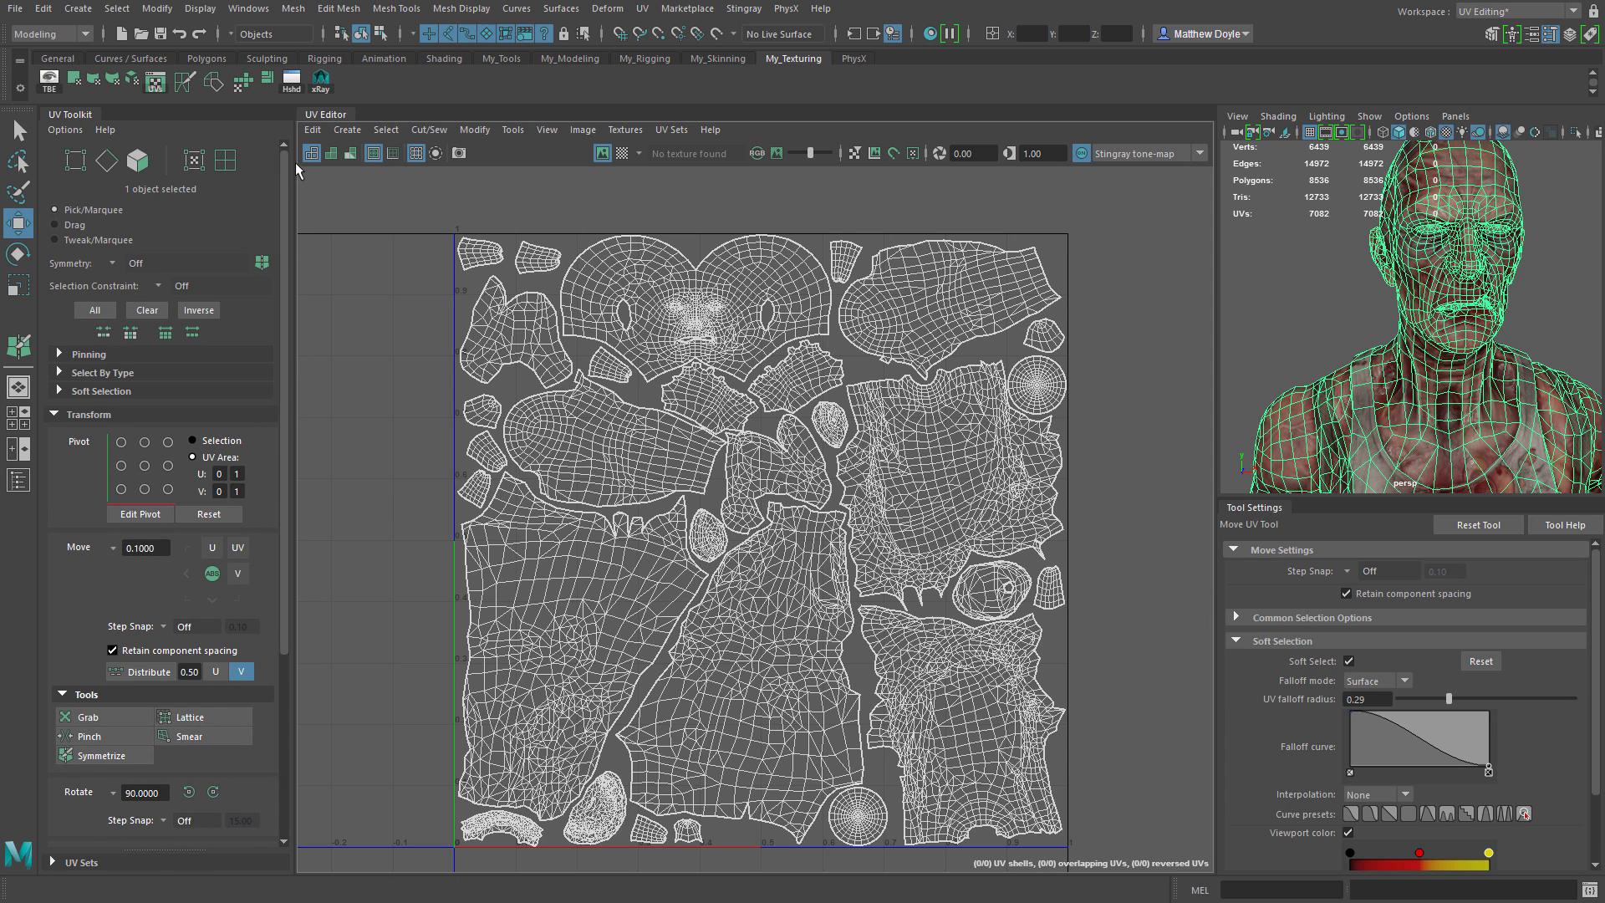
left_click(224, 162)
scroll(225, 598, "down", 4)
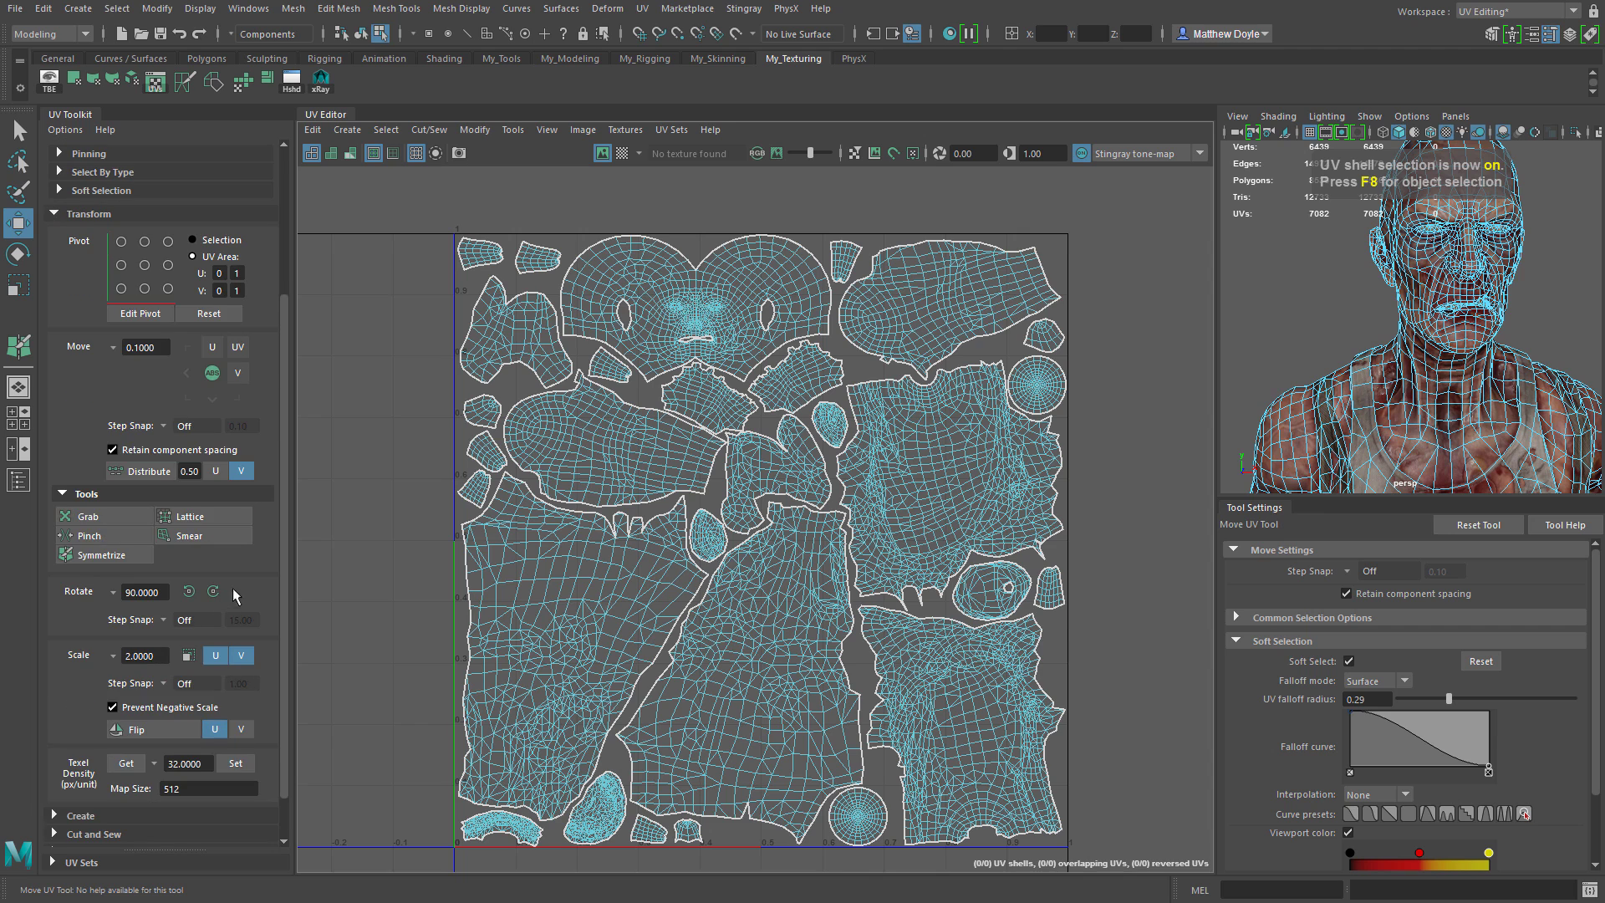
left_click(687, 311)
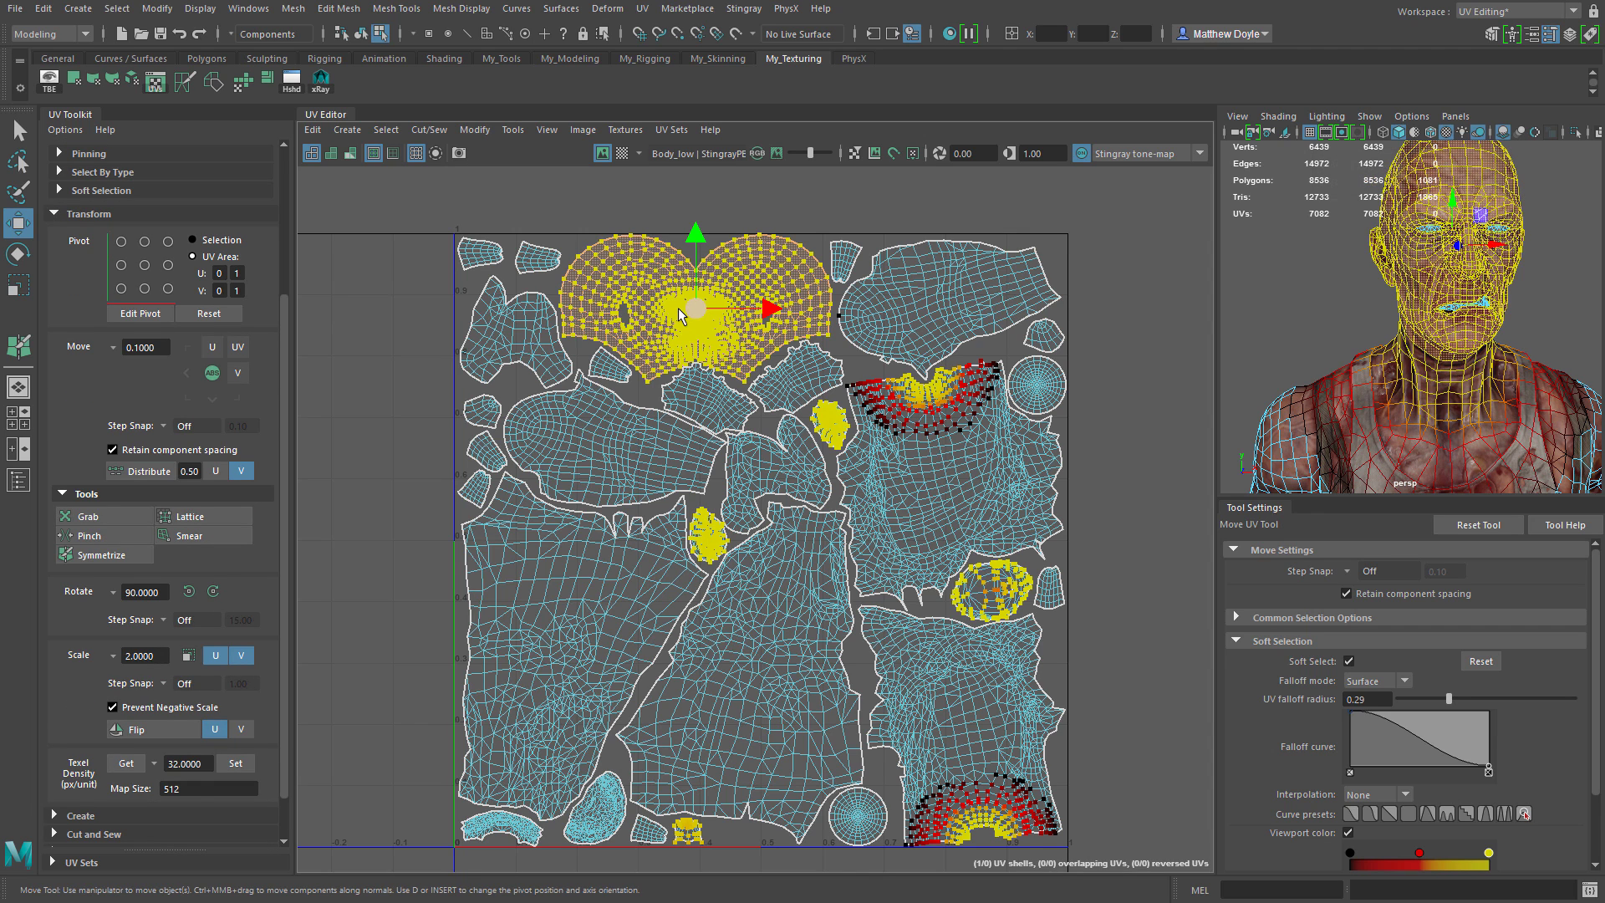
key("b")
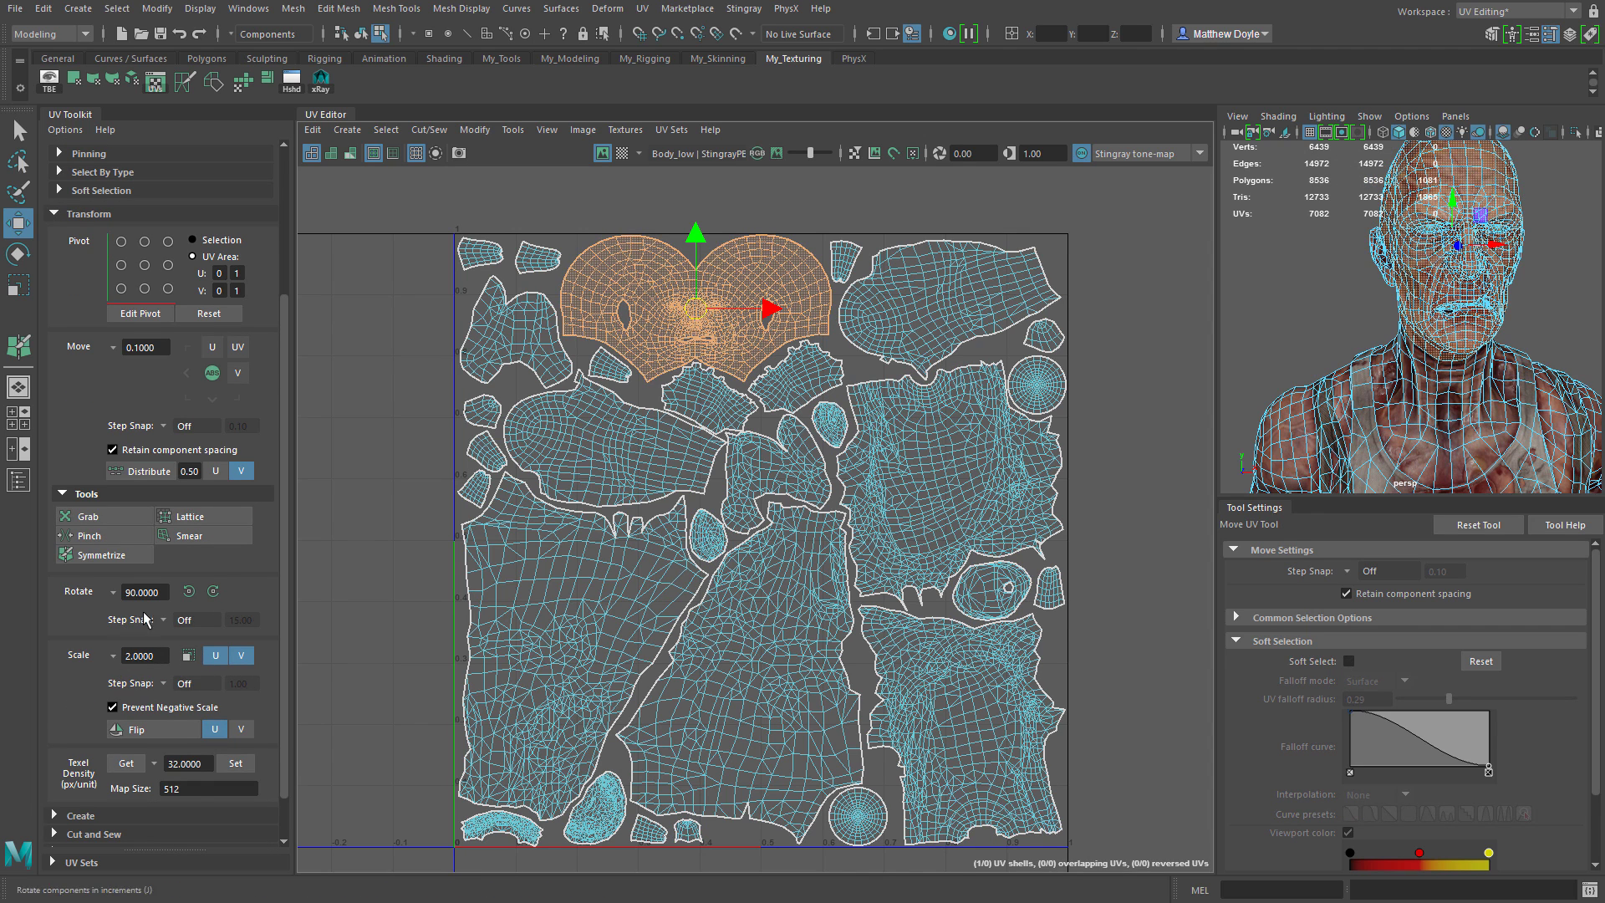
Rotate the head shell by 90 degrees in one direction and back by 90 degrees in the other
left_click(213, 591)
left_click(189, 591)
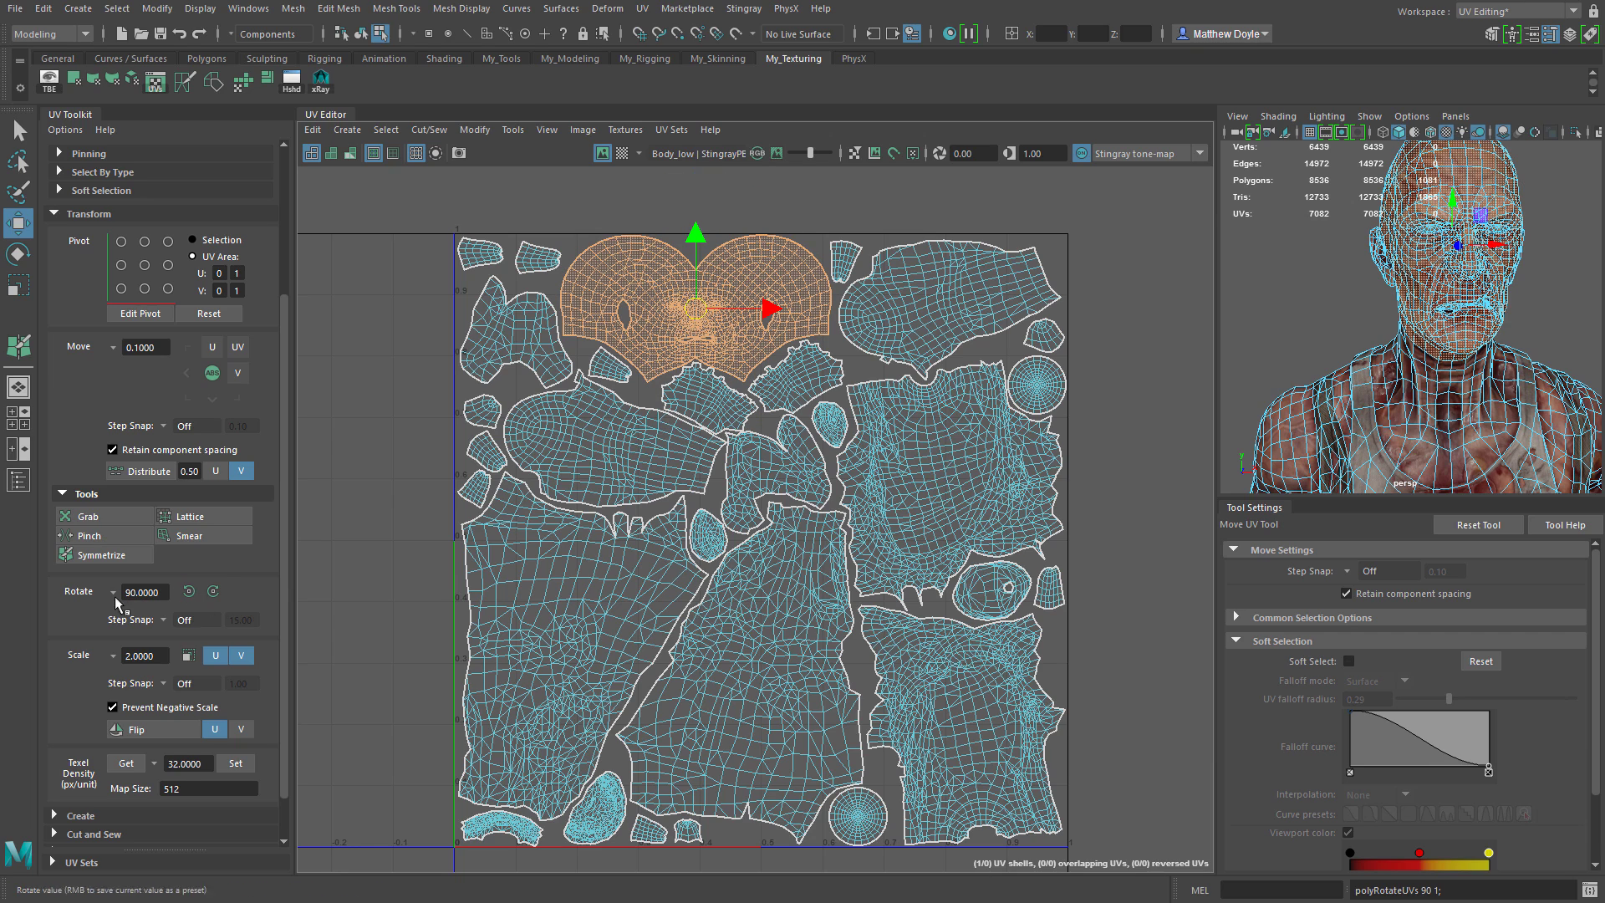
Rotate the head shell freely by a few degrees with the Rotate tool, without step snapping
left_click(188, 591)
key("e")
mouse_move(743, 254)
left_mouse_down()
mouse_move(759, 324)
mouse_move(741, 264)
left_mouse_up()
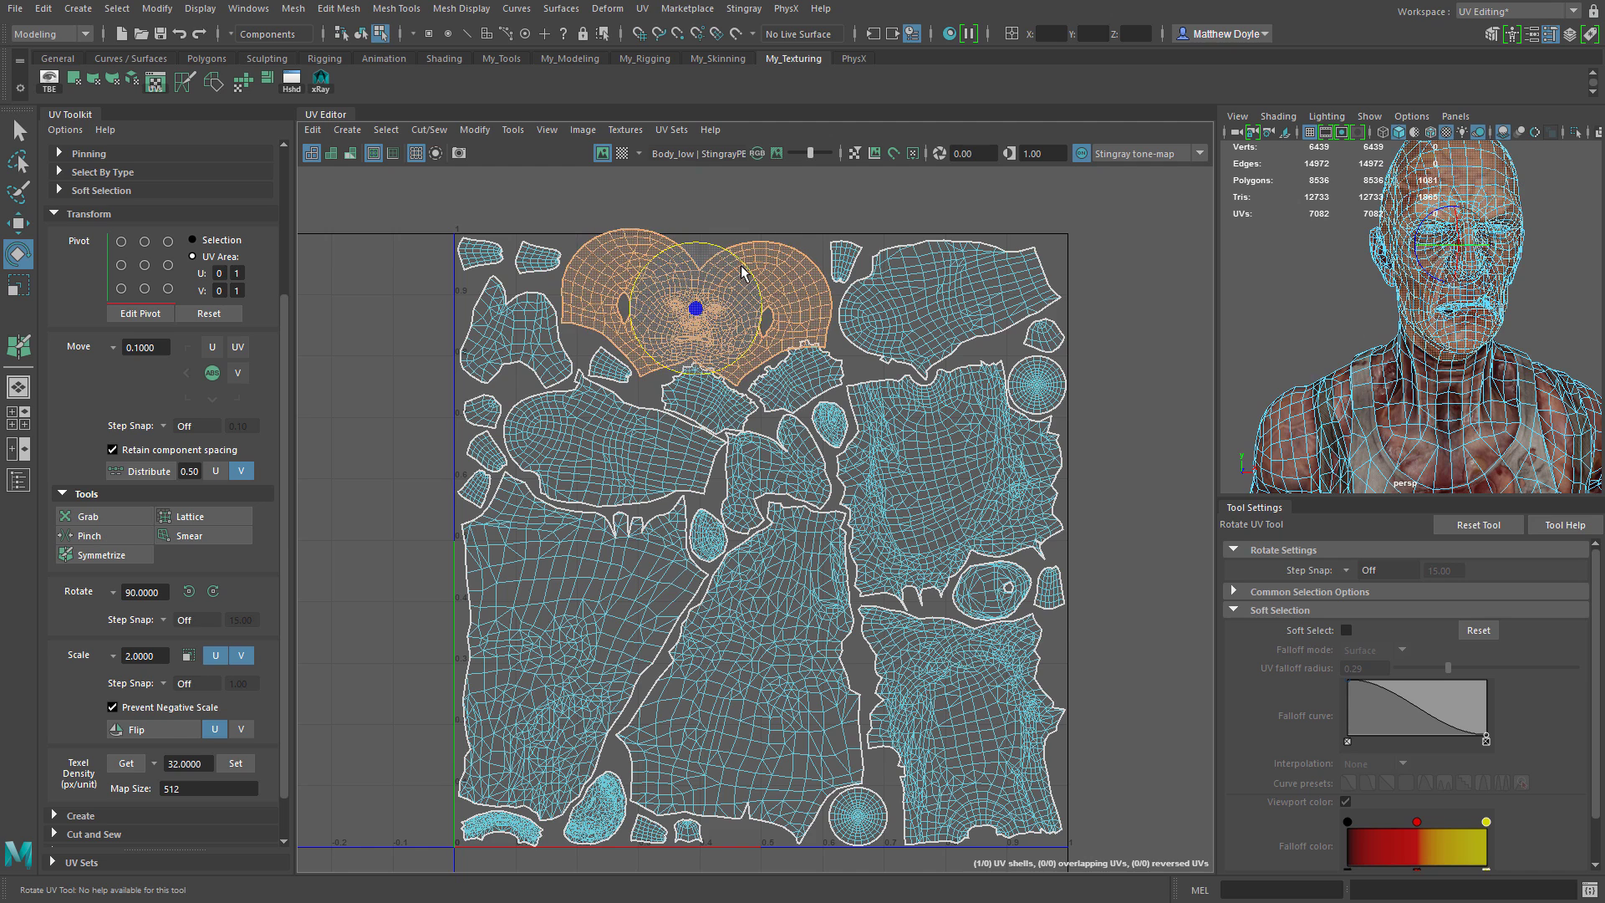
Turn on rotation step snapping at 15 degrees and rotate the head shell in snapped increments
left_click(167, 619)
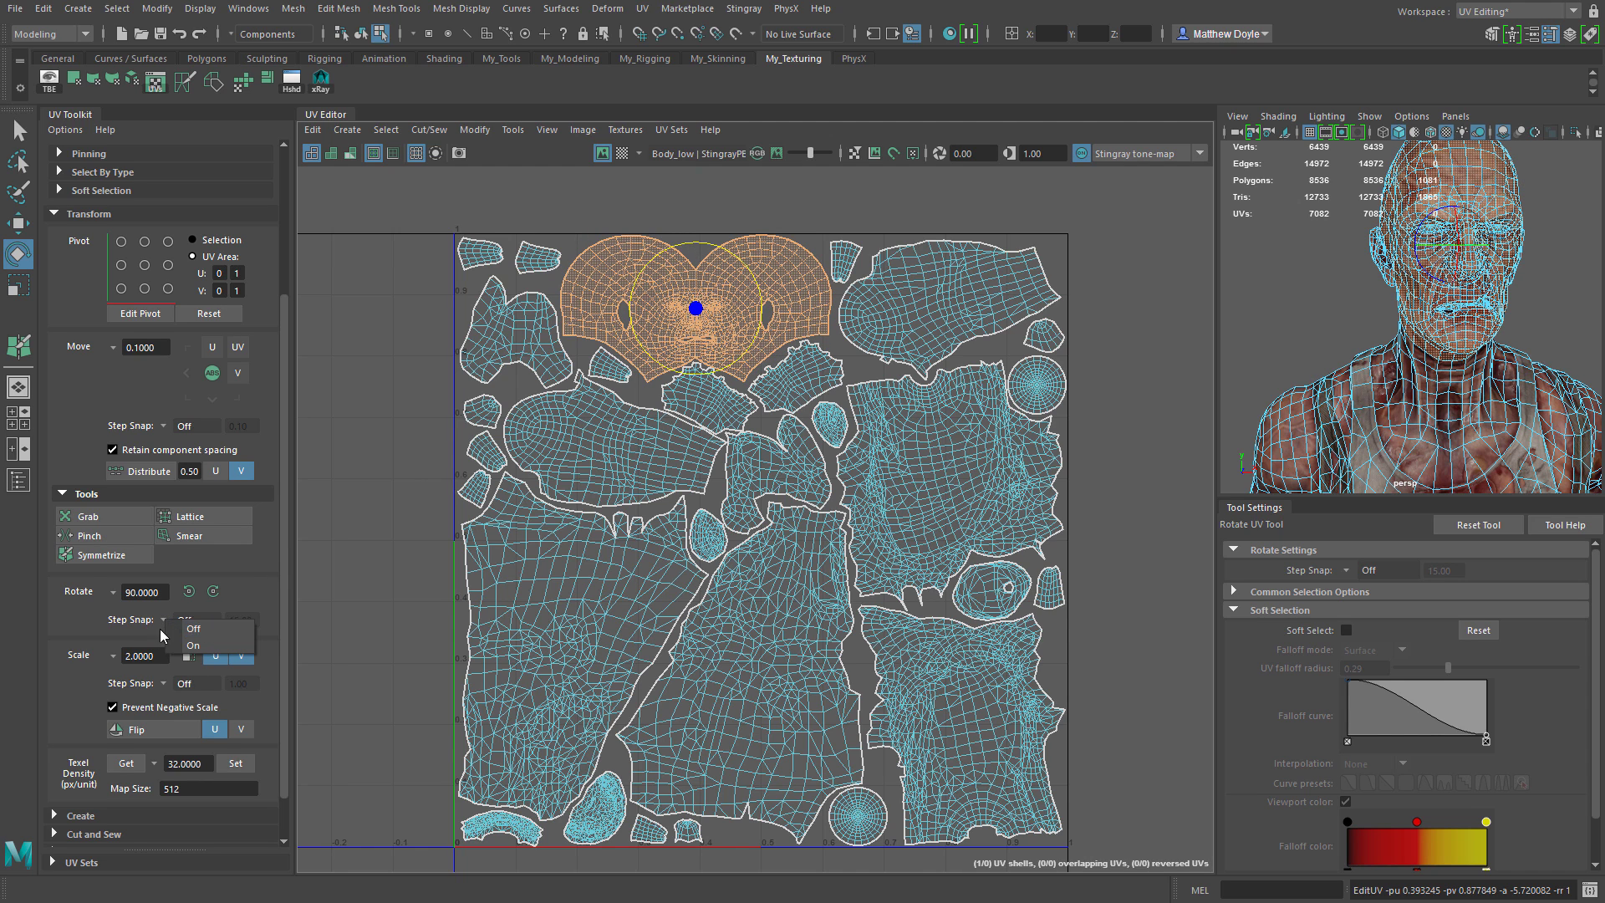
left_click(194, 645)
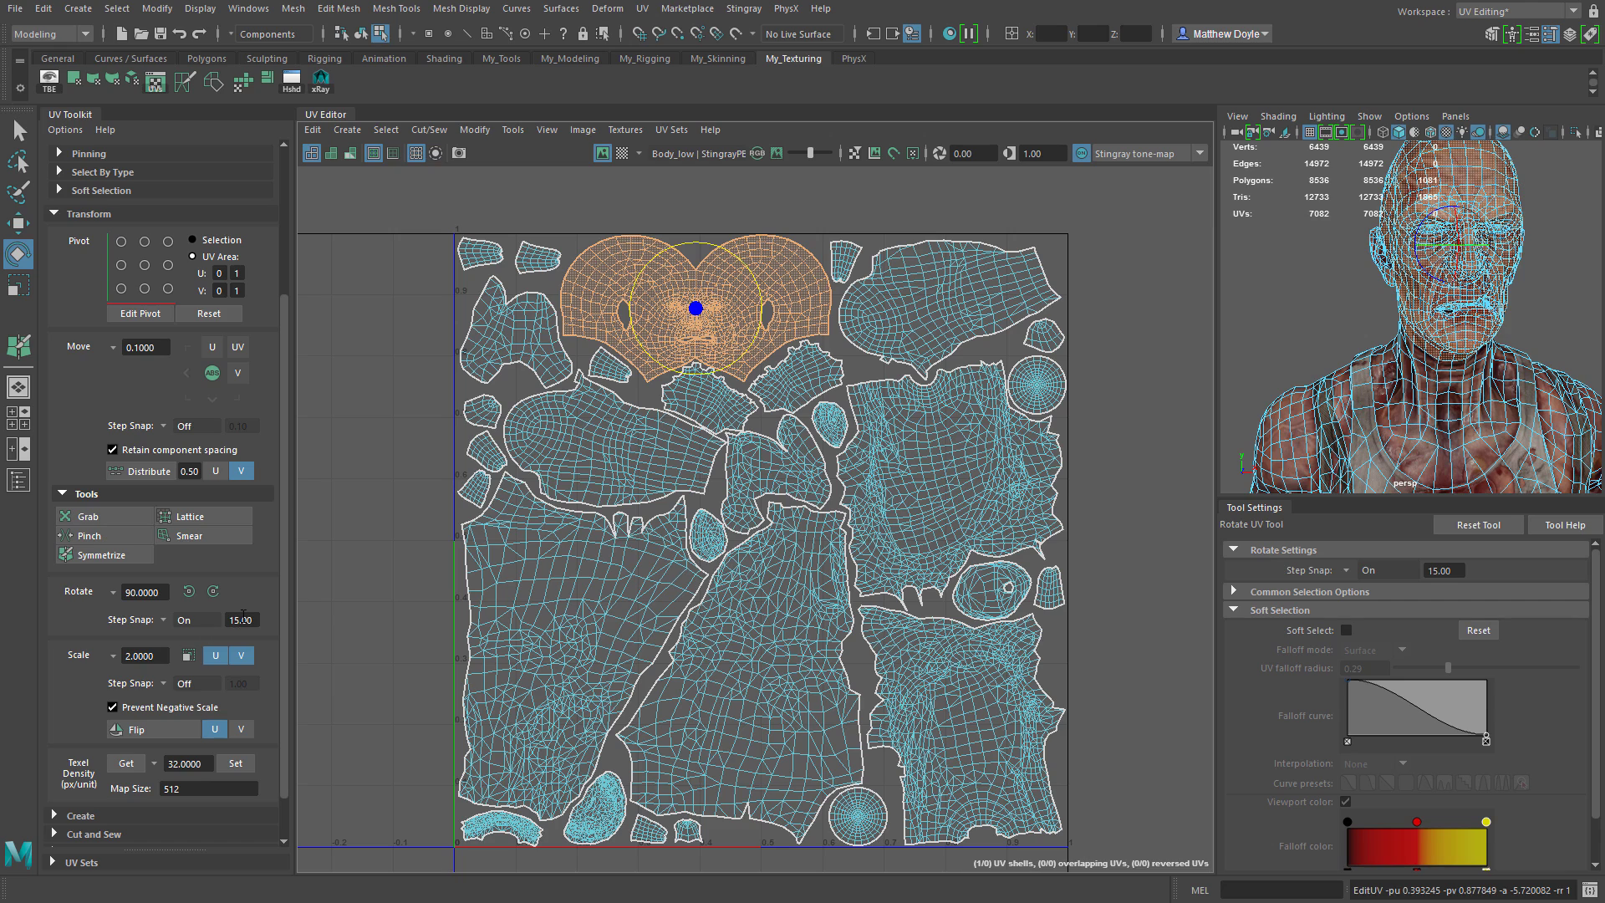
left_click_drag(753, 279, 665, 352)
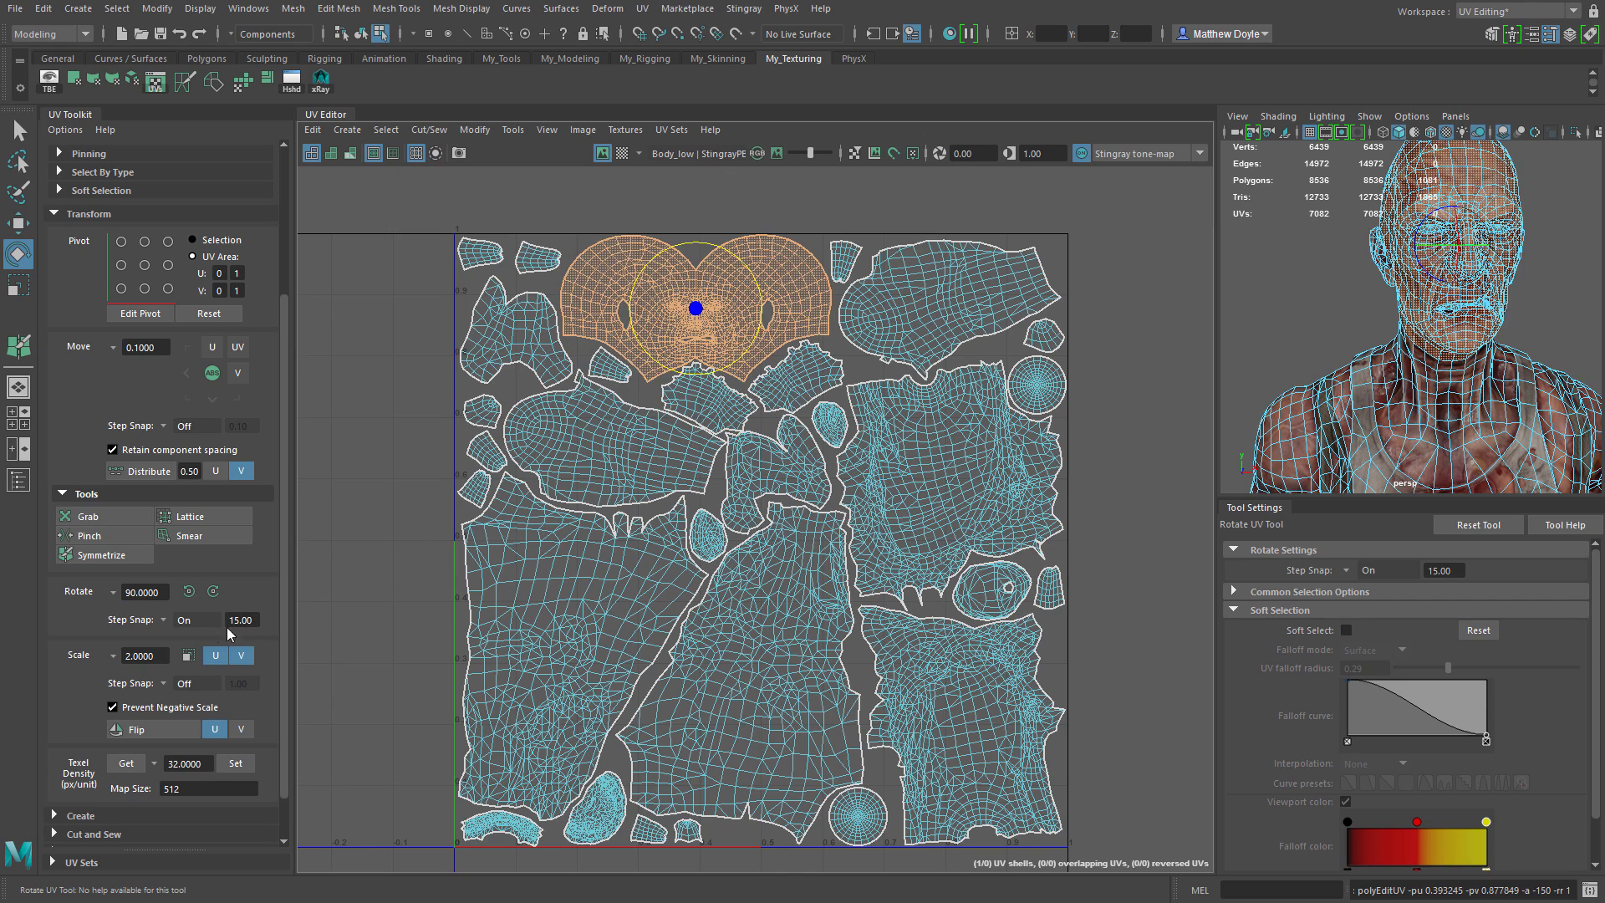
Set the rotation snap increment to 25 degrees and rotate the head shell with it
double_click(238, 620)
type("25")
key("Tab")
mouse_move(755, 290)
left_mouse_down()
mouse_move(724, 357)
mouse_move(760, 288)
mouse_move(803, 313)
mouse_move(810, 348)
left_mouse_up()
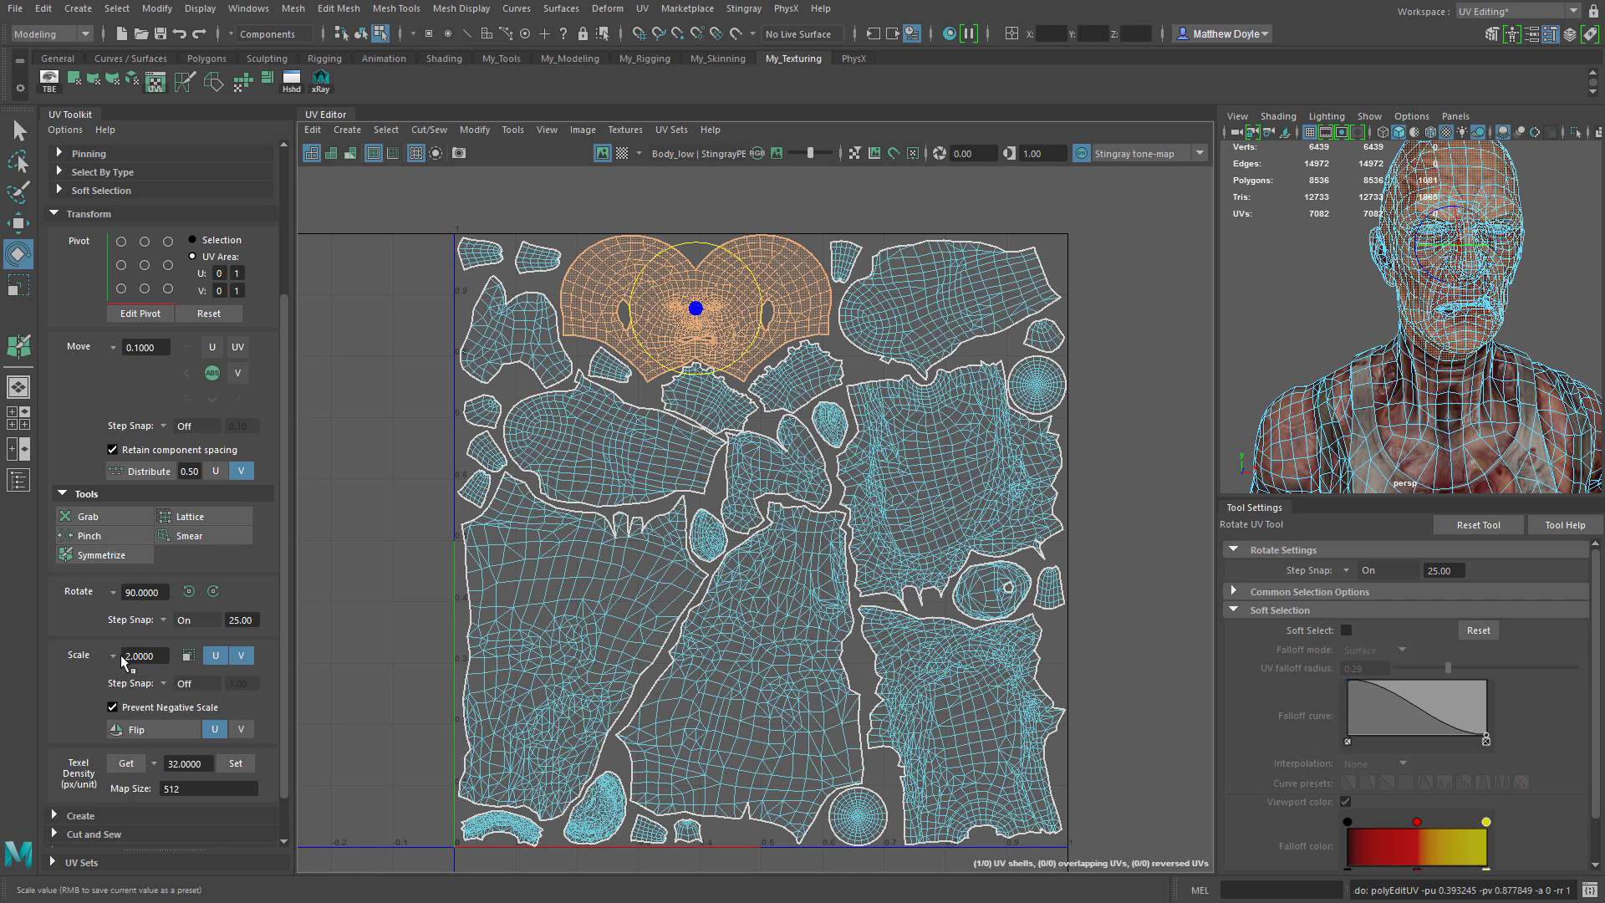
Scale the head shell up uniformly by about 1.47 with the Scale manipulator and undo it
left_click(163, 677)
left_click(165, 687)
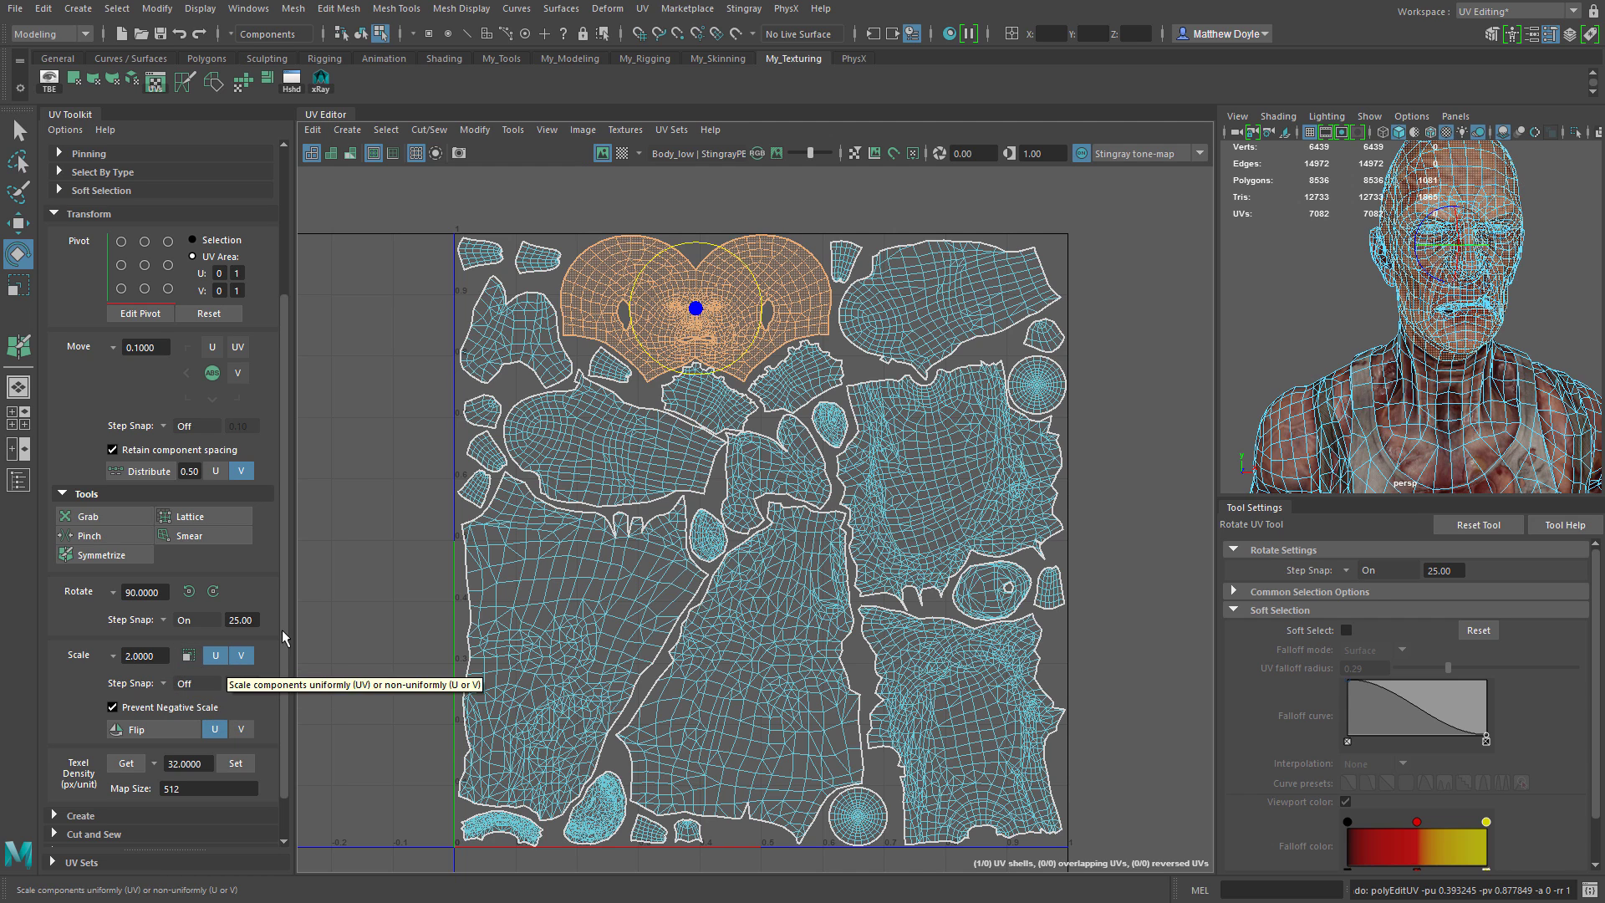
left_click(189, 656)
left_click_drag(694, 312, 744, 322)
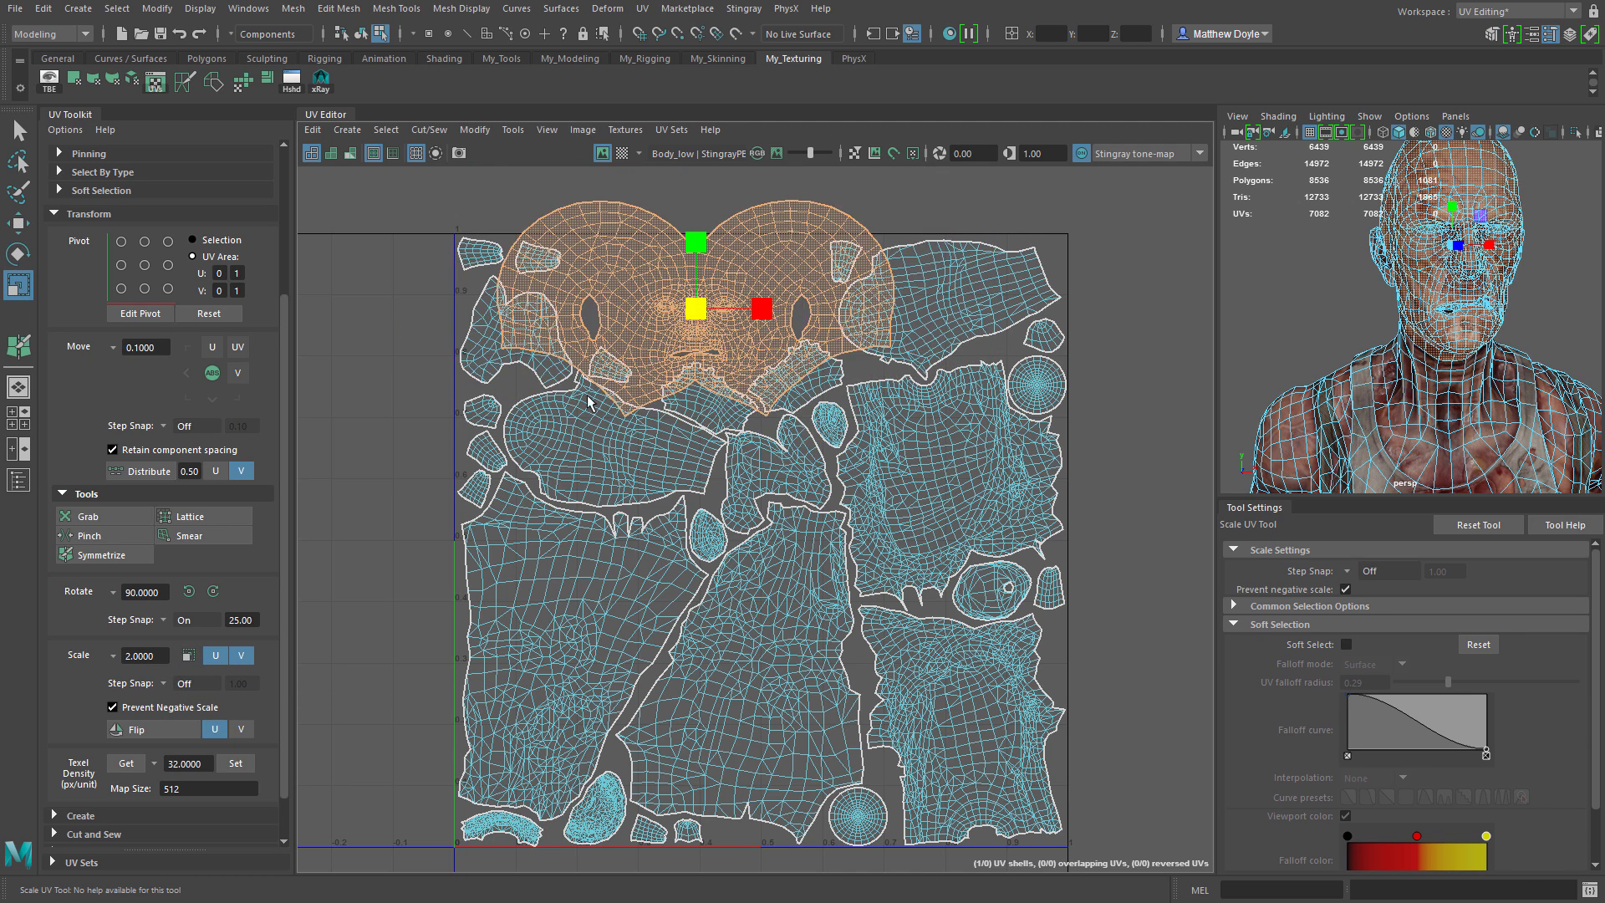
key("ctrl+z")
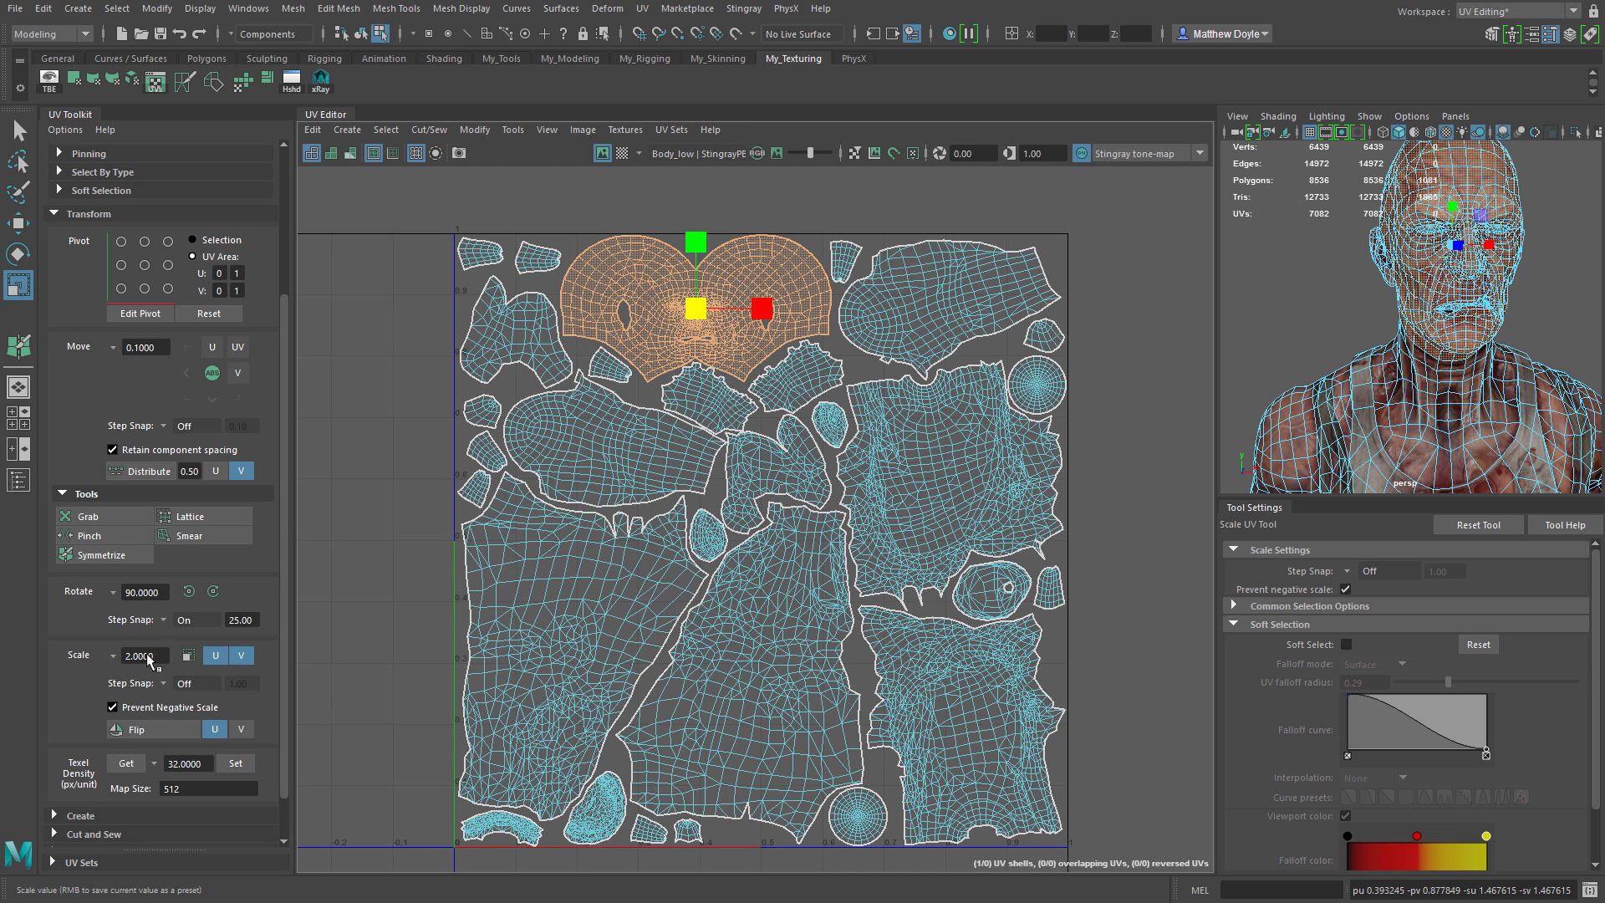
Try scaling the head shell by the value 2 in both U and V, and undo the scaling
left_click(189, 656)
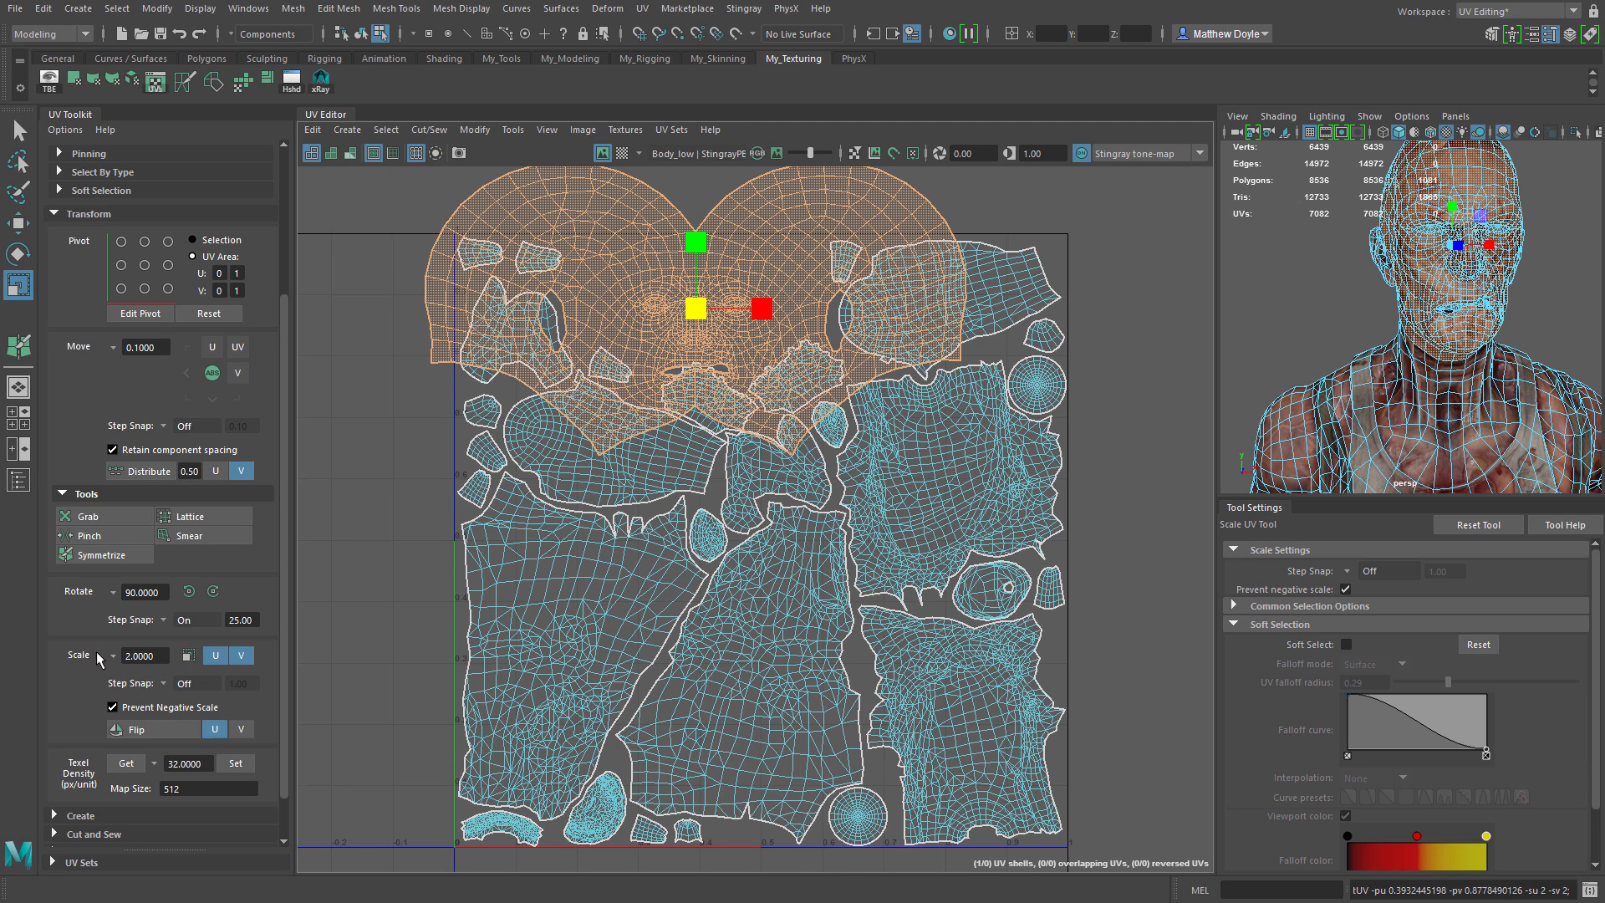
left_click(188, 656)
key("ctrl+z")
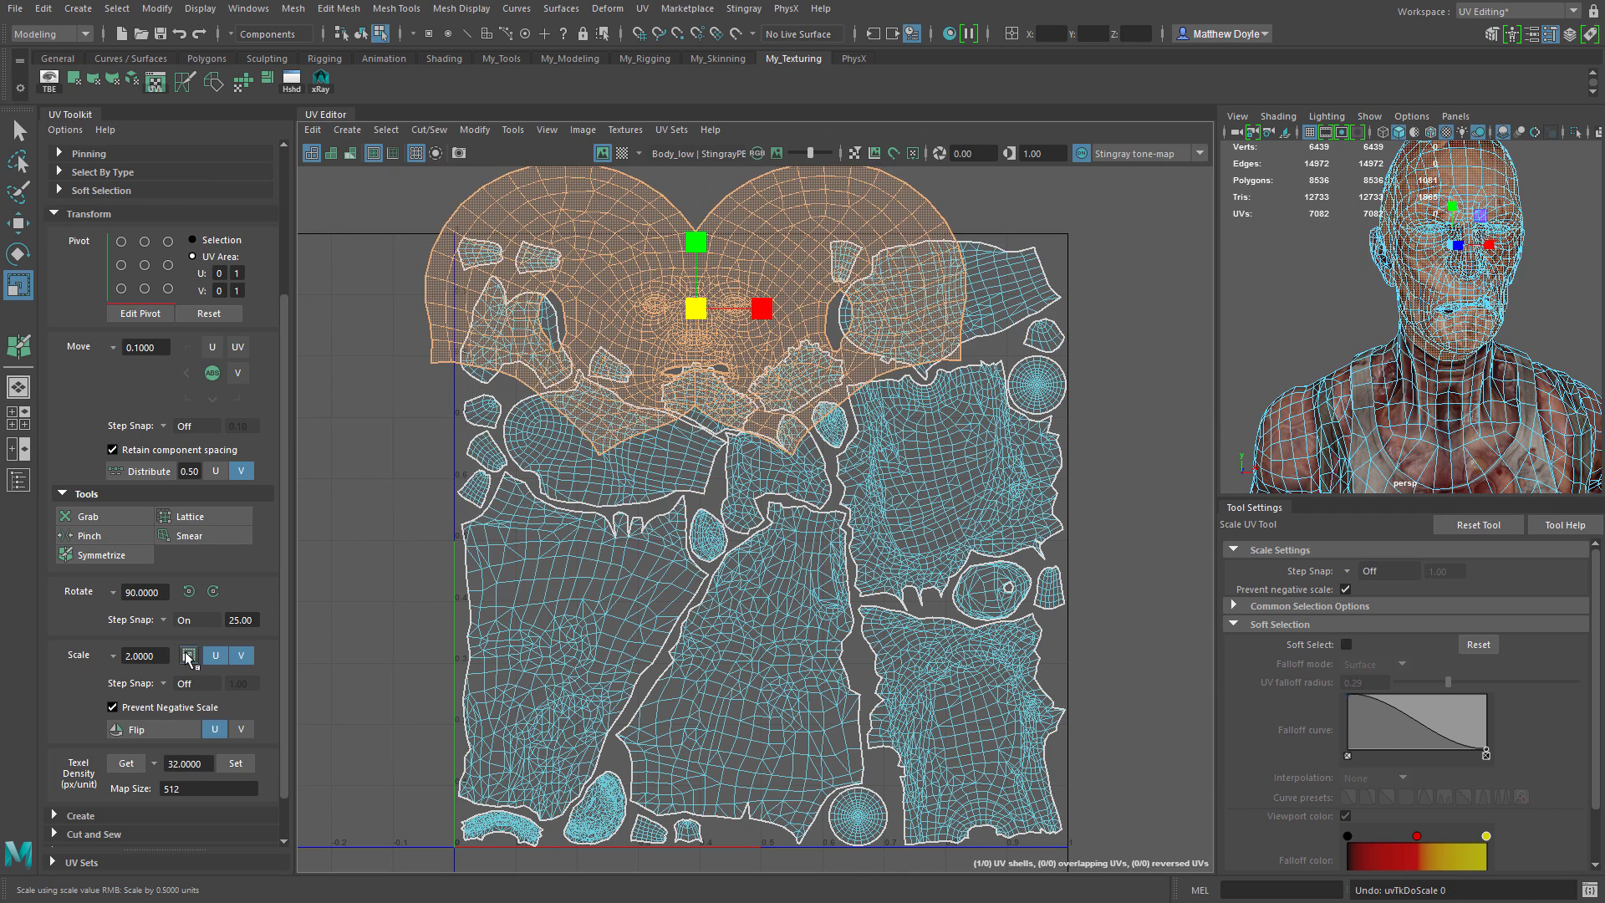
key("ctrl+z")
Restrict scaling to the V direction, scale the head shell by 2 and undo it
left_click(216, 656)
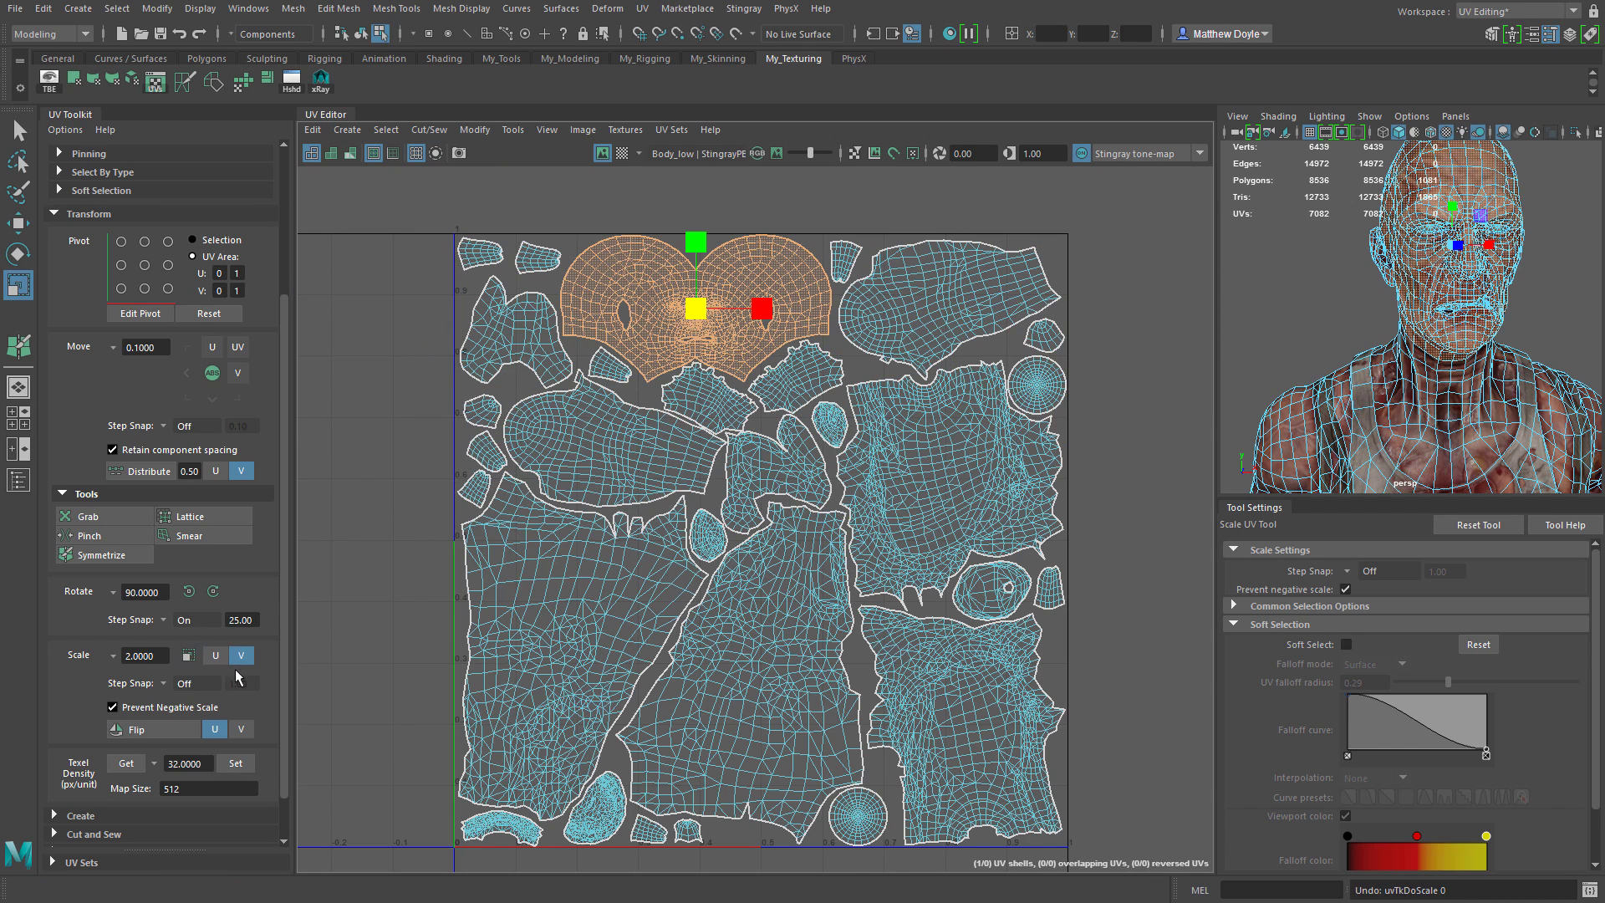
left_click(189, 656)
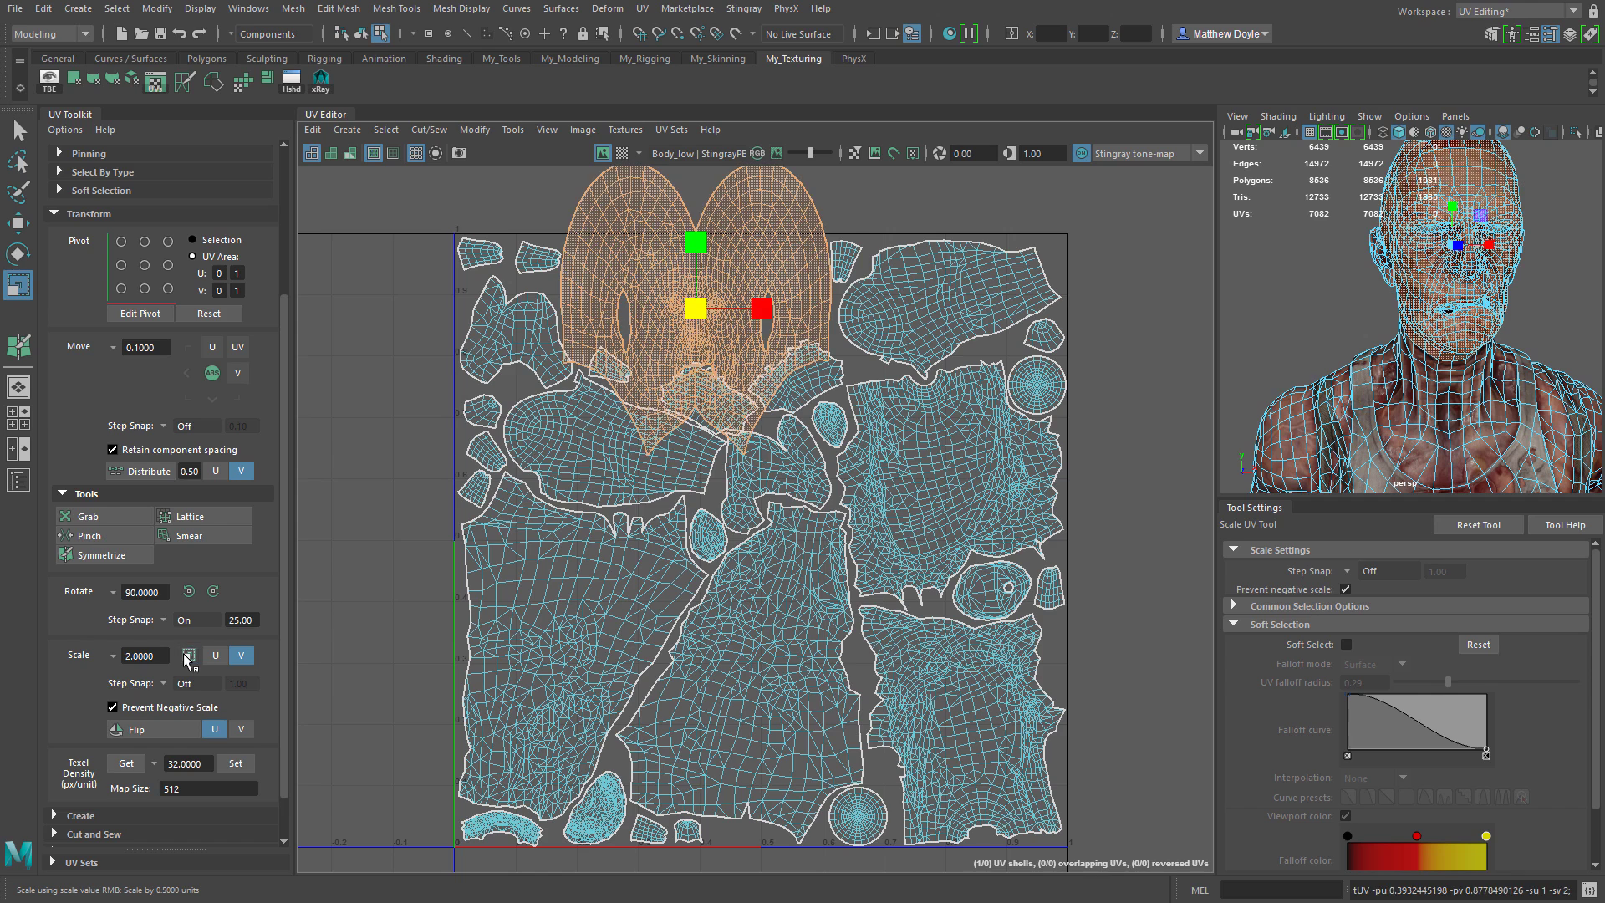
left_click(189, 656)
key("ctrl+z")
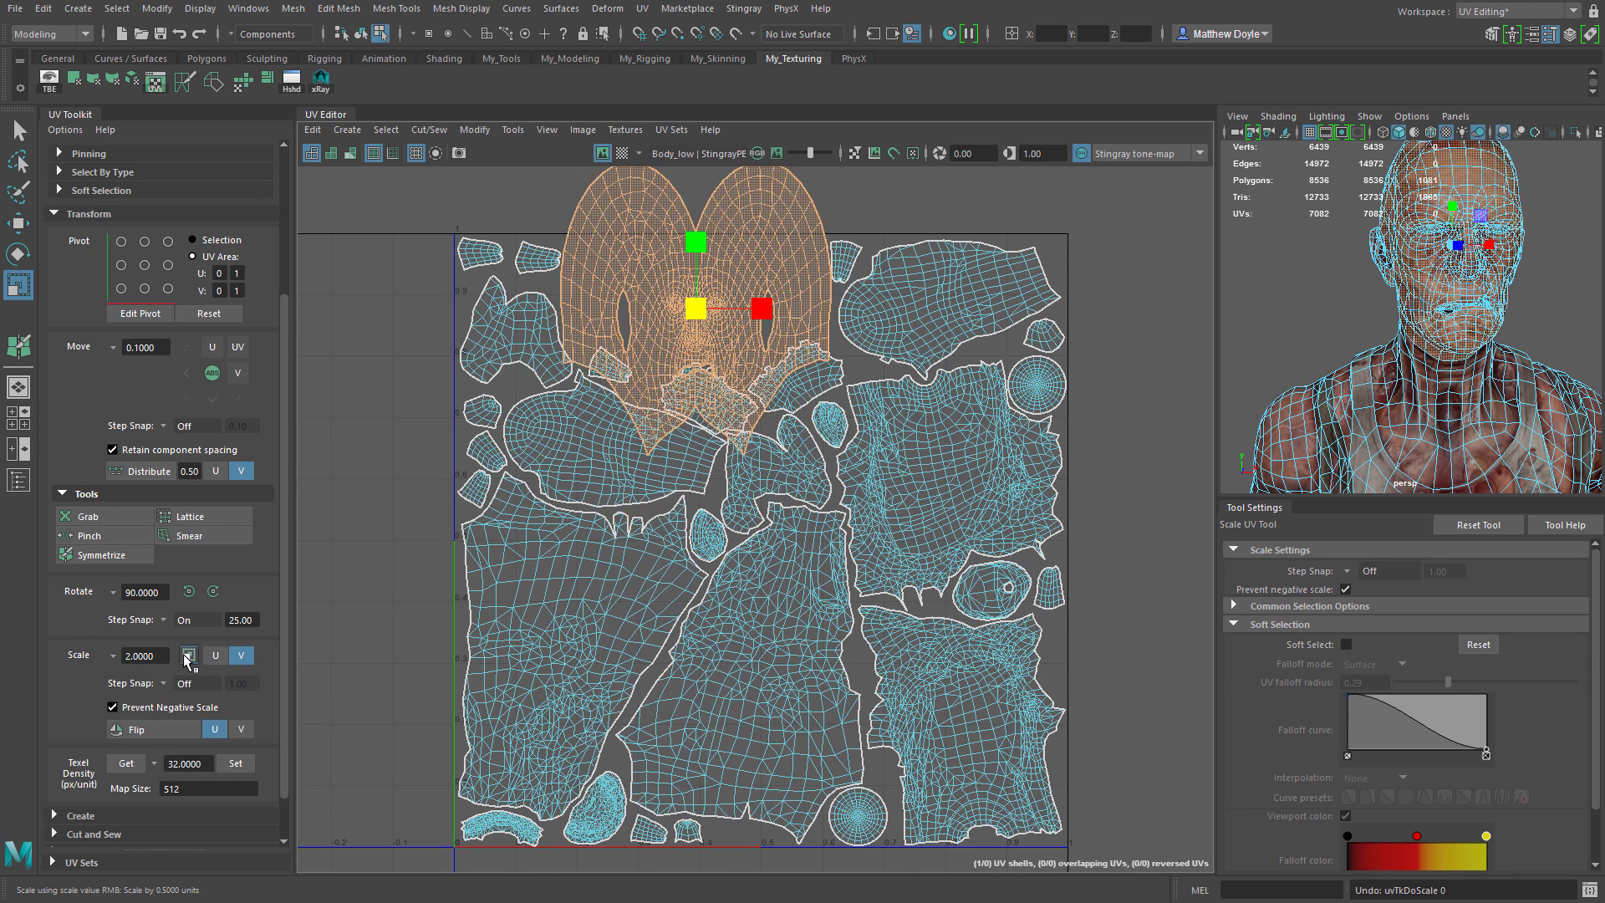
key("ctrl+z")
Restrict scaling to the U direction, scale the head shell repeatedly by 2 and undo it
left_click(216, 655)
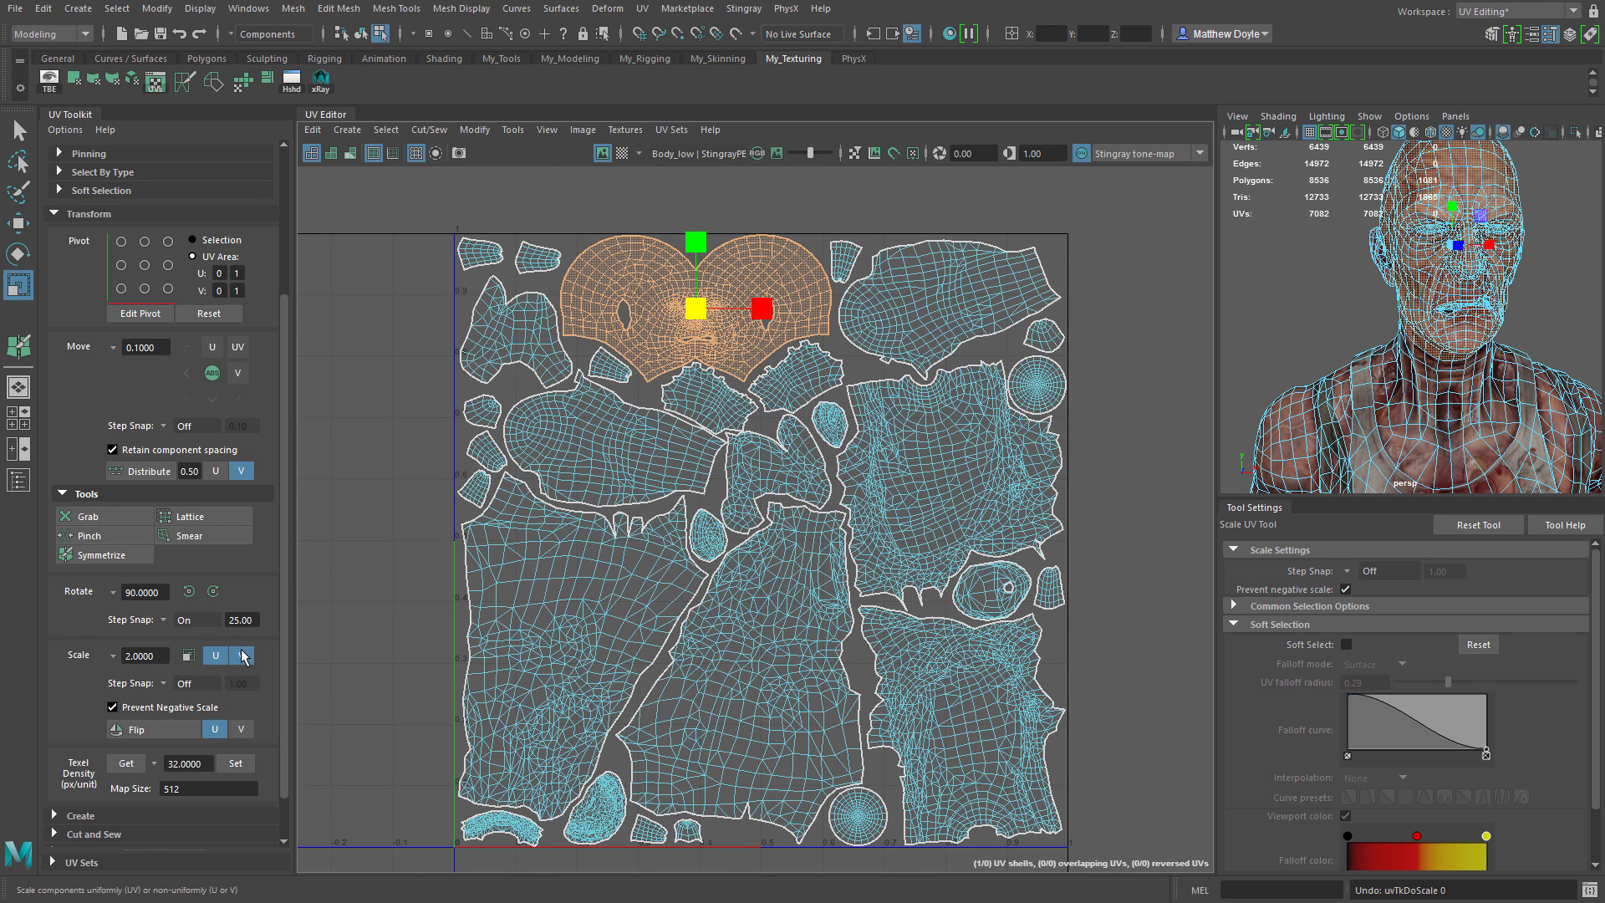
left_click(241, 655)
left_click(189, 656)
left_click(189, 656)
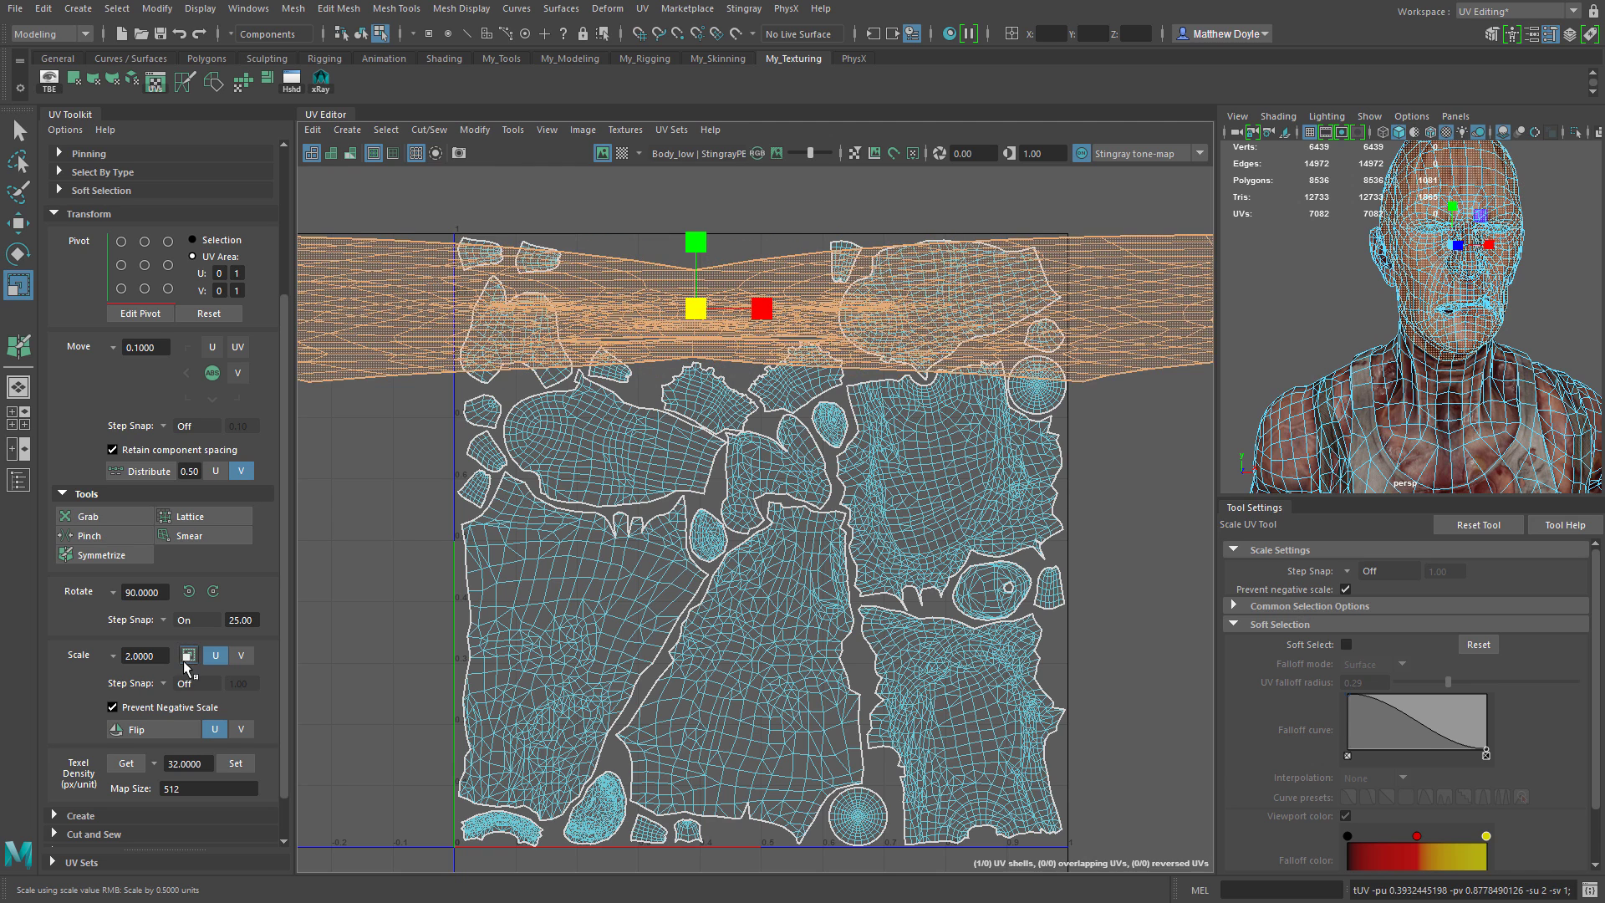
key("ctrl+z")
key("ctrl+z")
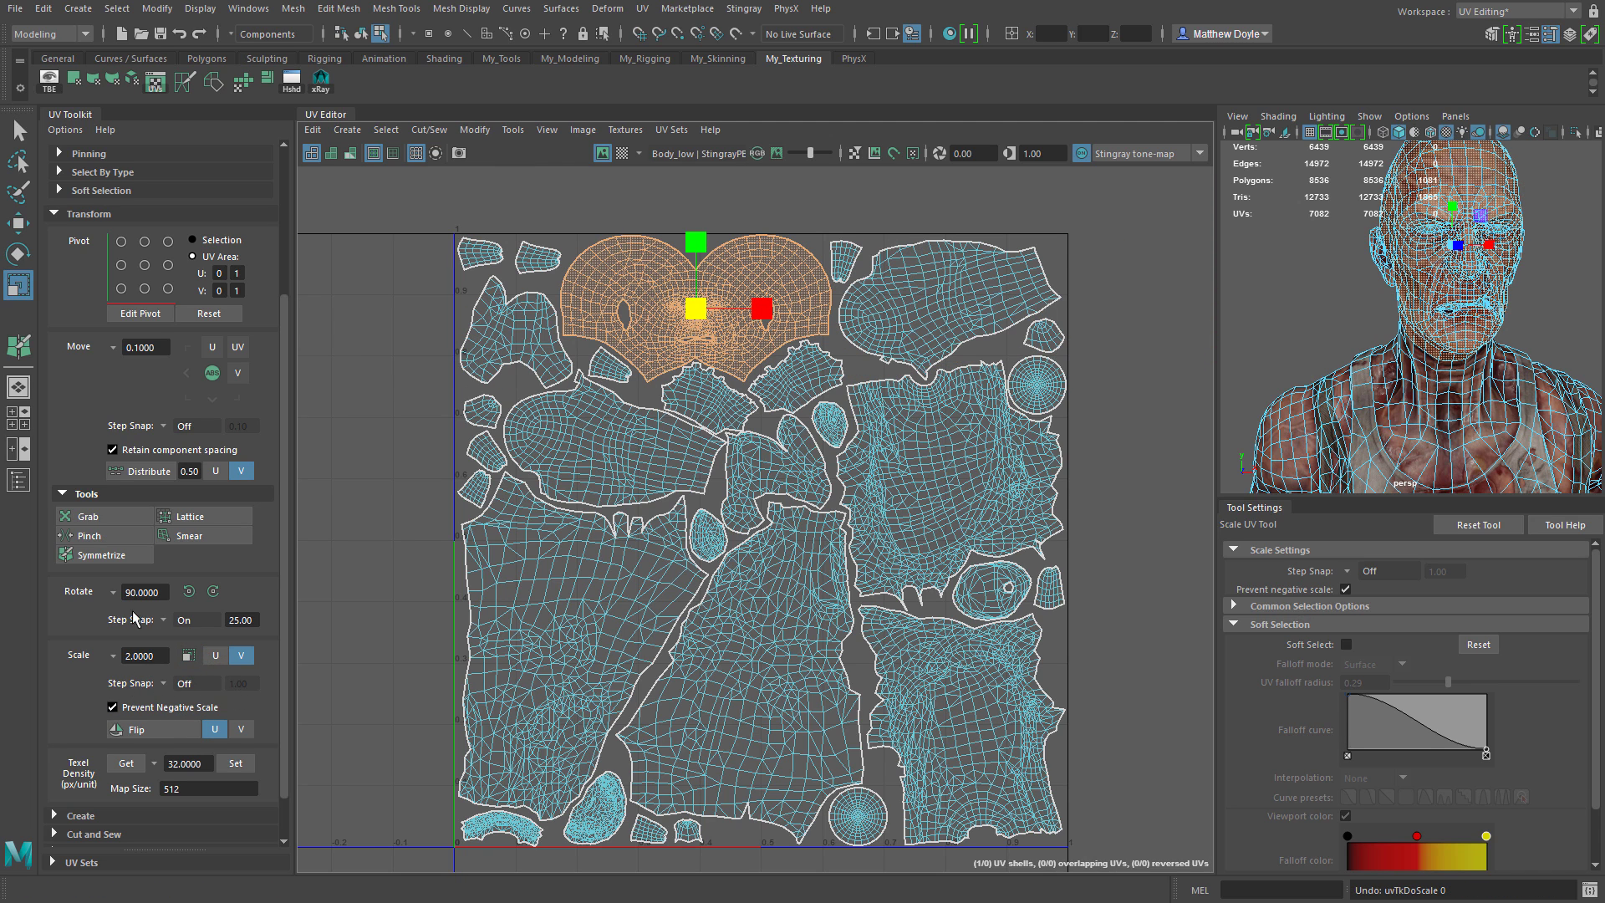
Try scaling the head shell along U toward negative values with Prevent Negative Scale enabled
scroll(112, 660, "down", 3)
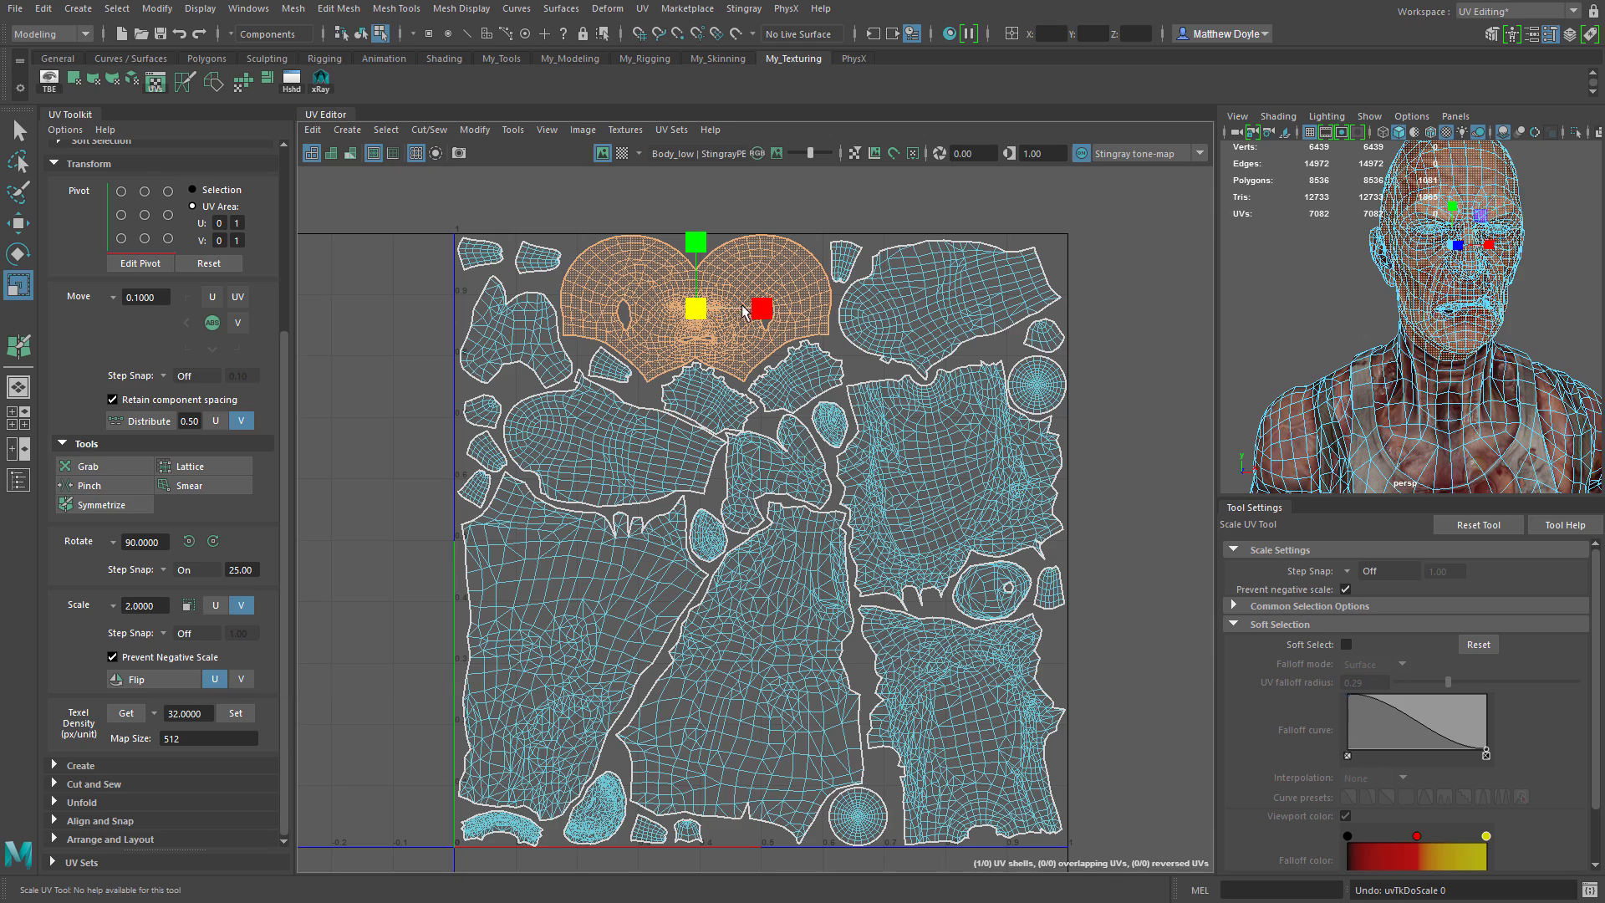
mouse_move(758, 307)
left_mouse_down()
mouse_move(697, 310)
mouse_move(827, 328)
mouse_move(701, 314)
mouse_move(792, 313)
mouse_move(706, 314)
mouse_move(763, 311)
mouse_move(660, 317)
mouse_move(808, 313)
mouse_move(666, 311)
mouse_move(767, 313)
left_mouse_up()
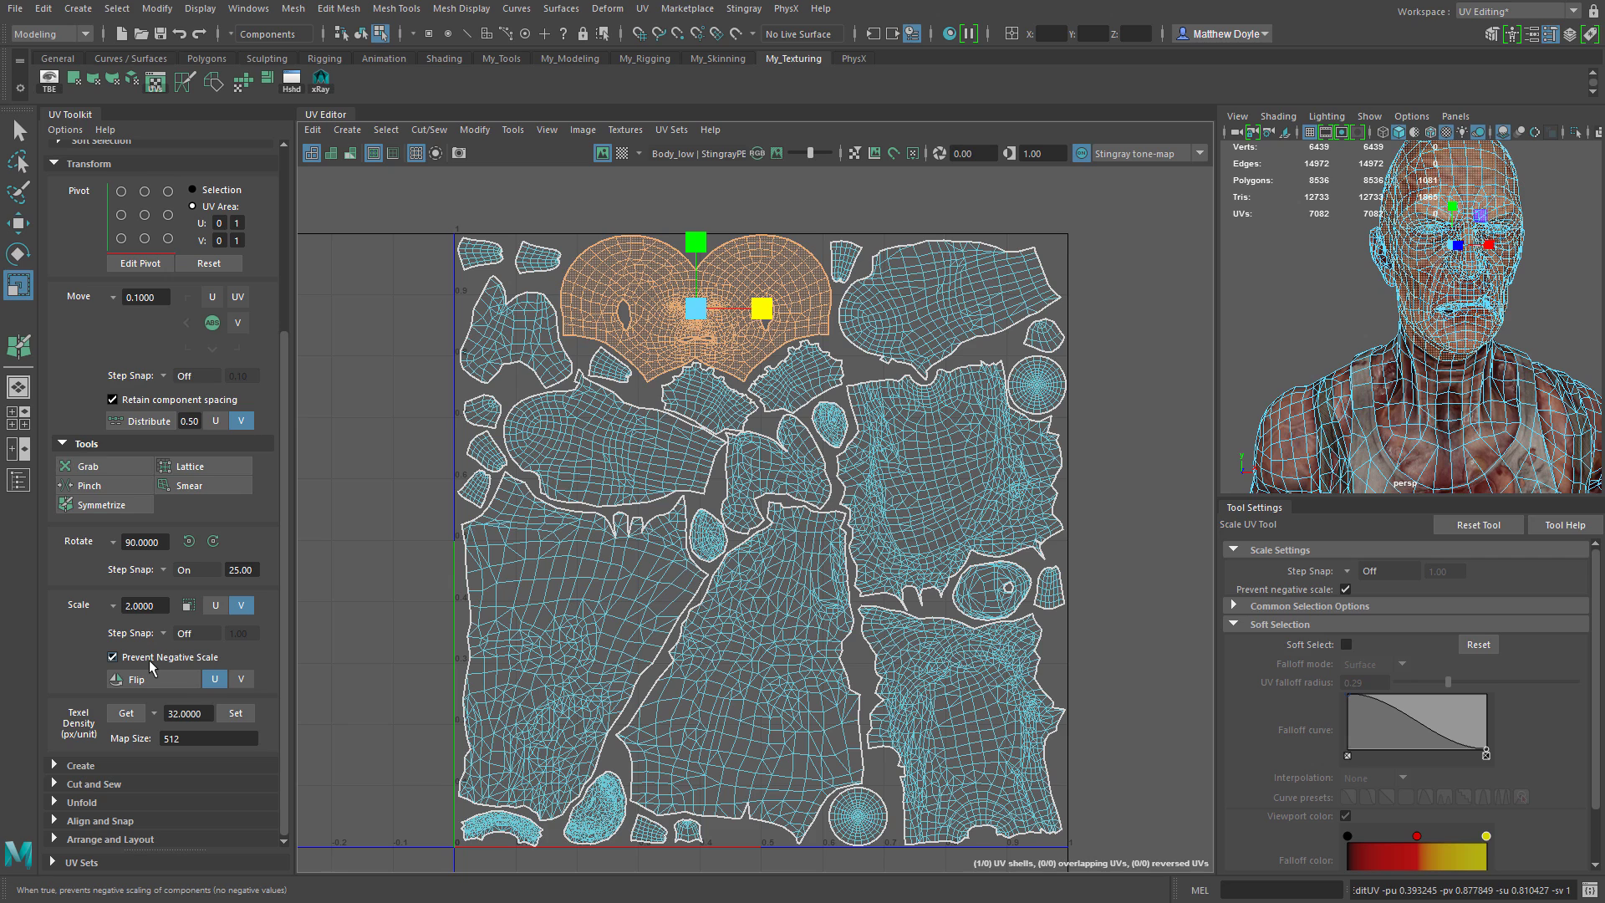
left_click_drag(763, 310, 779, 342)
left_click(168, 655)
Flip the head shell in U and V and flip it back to its original orientation
left_click(169, 676)
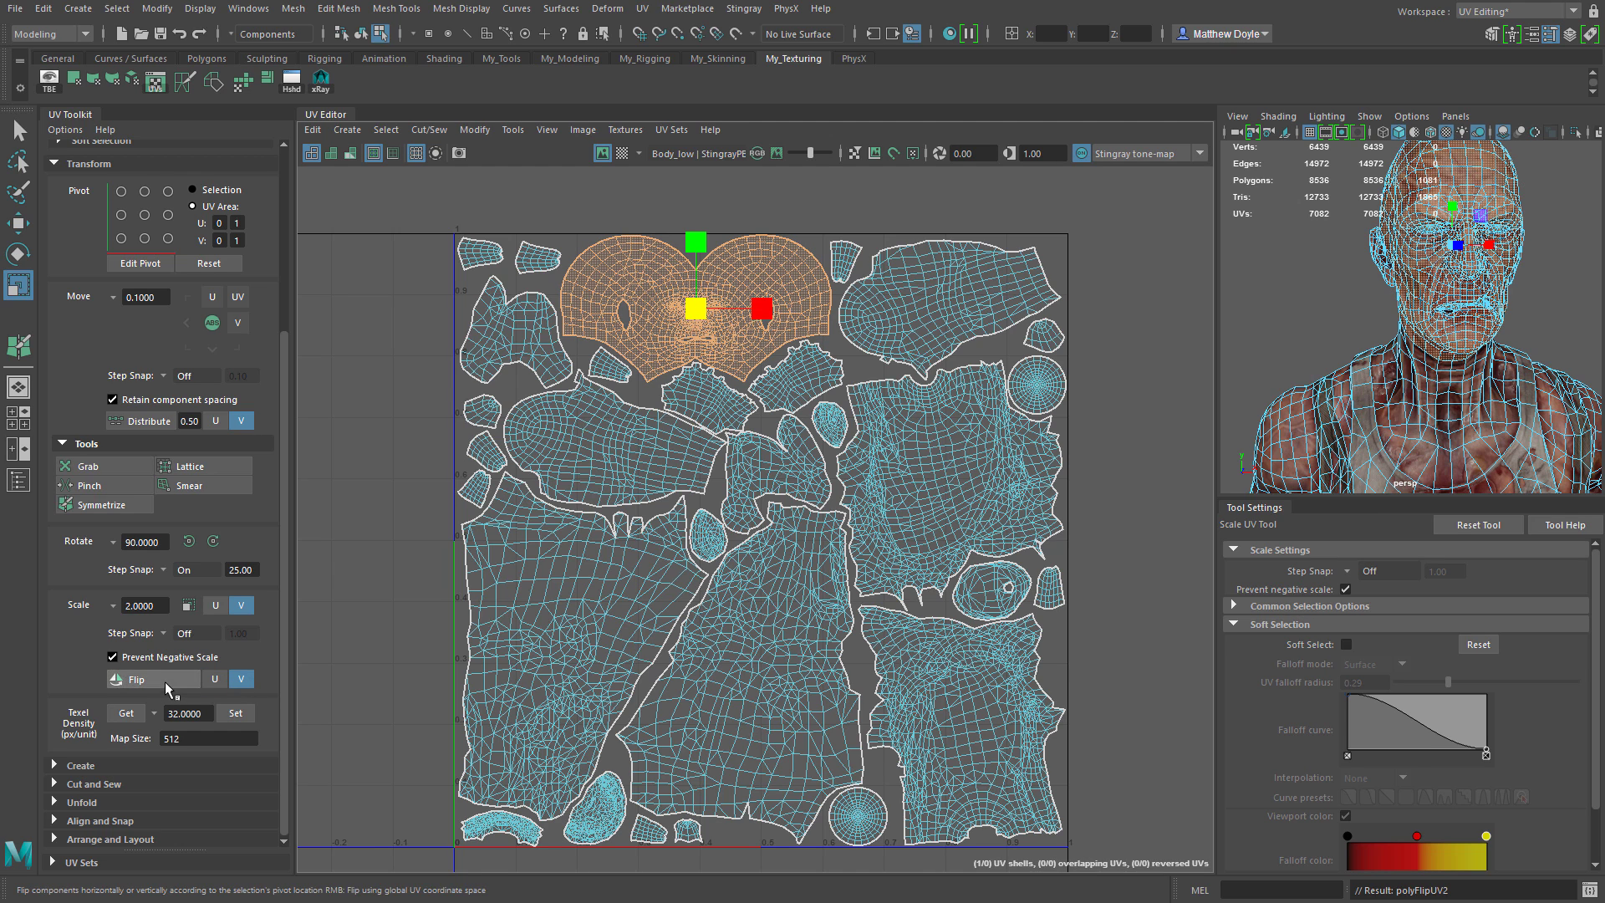
left_click(242, 678)
left_click(242, 679)
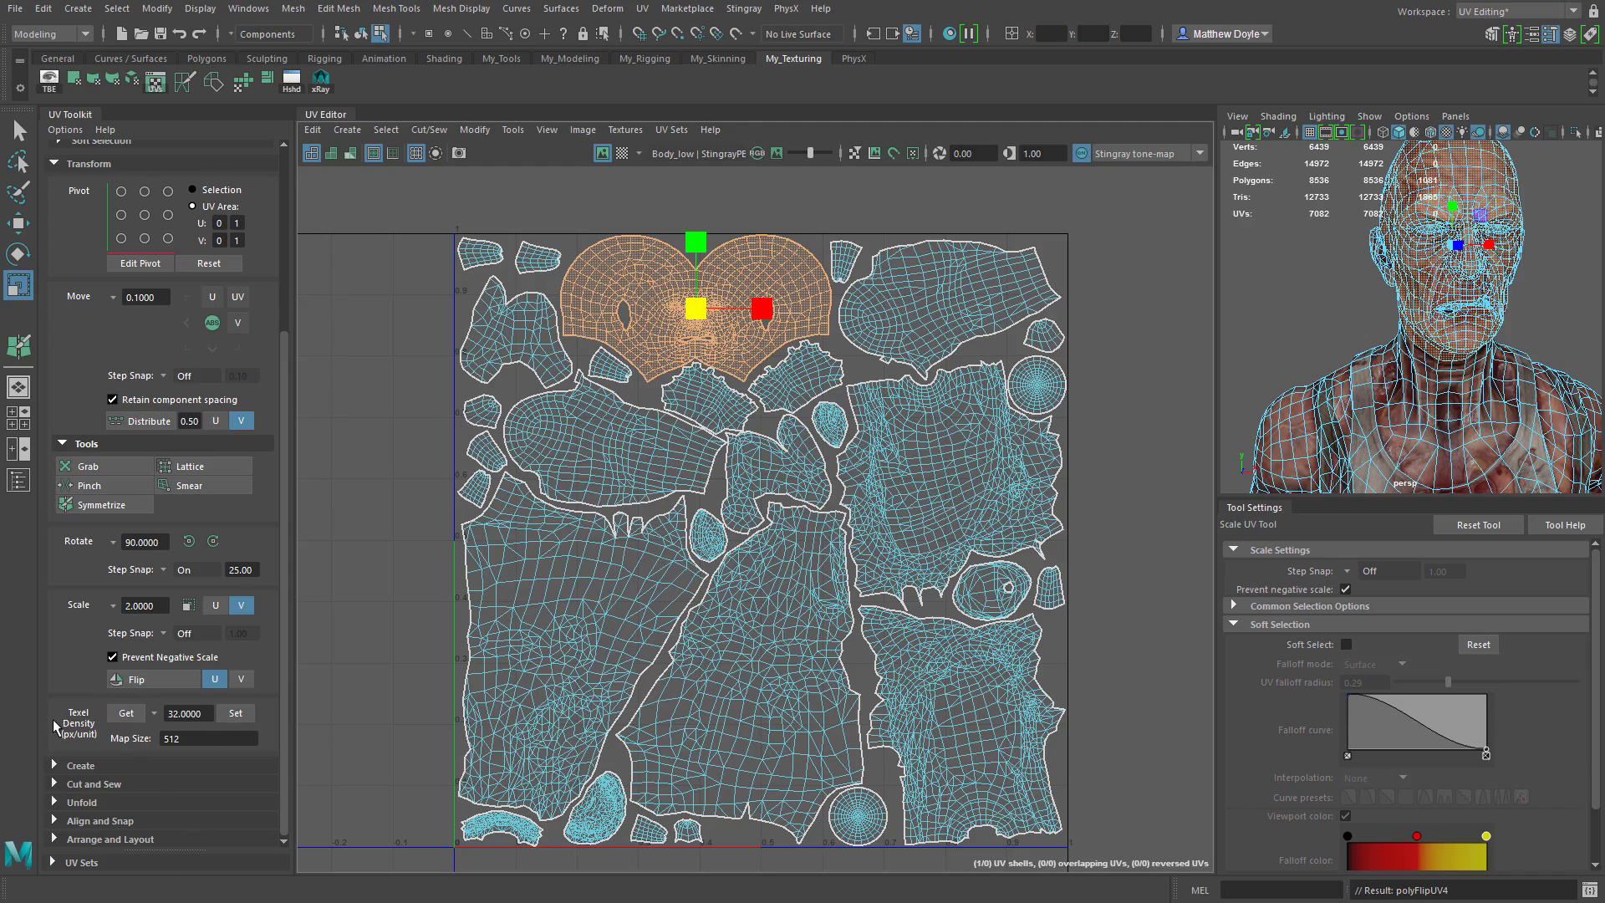
Get the head shell's average texel density for a map size of 512
middle_click_drag(375, 390, 420, 555, "alt")
right_click_drag(420, 555, 794, 556, "alt")
middle_click_drag(794, 555, 660, 534, "alt")
right_click_drag(660, 534, 756, 574, "alt")
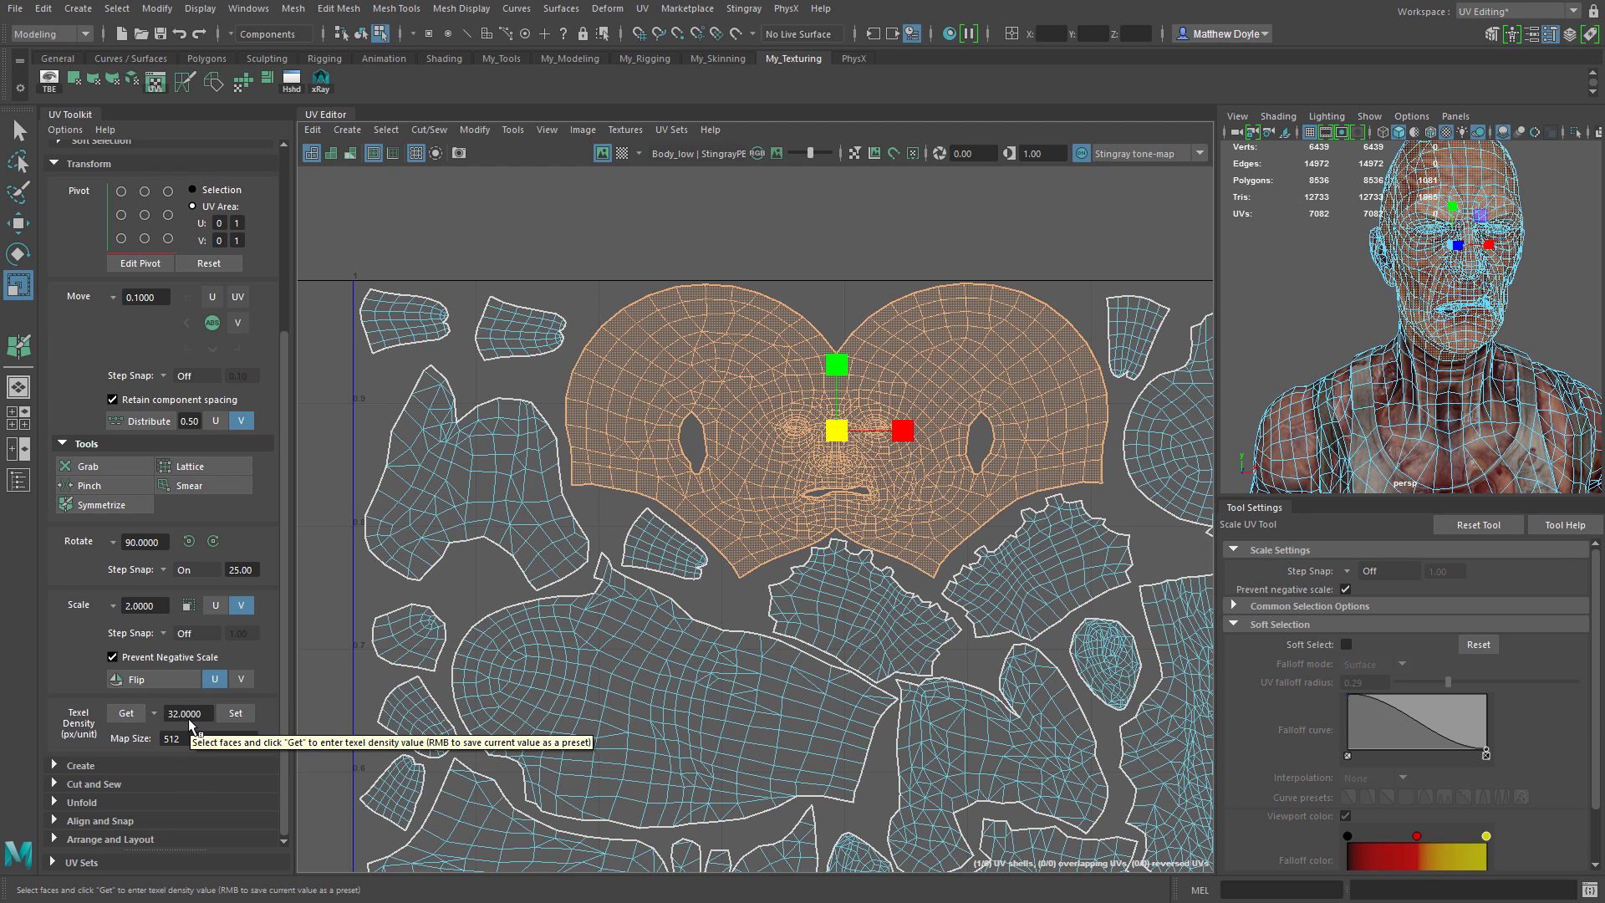
left_click(126, 712)
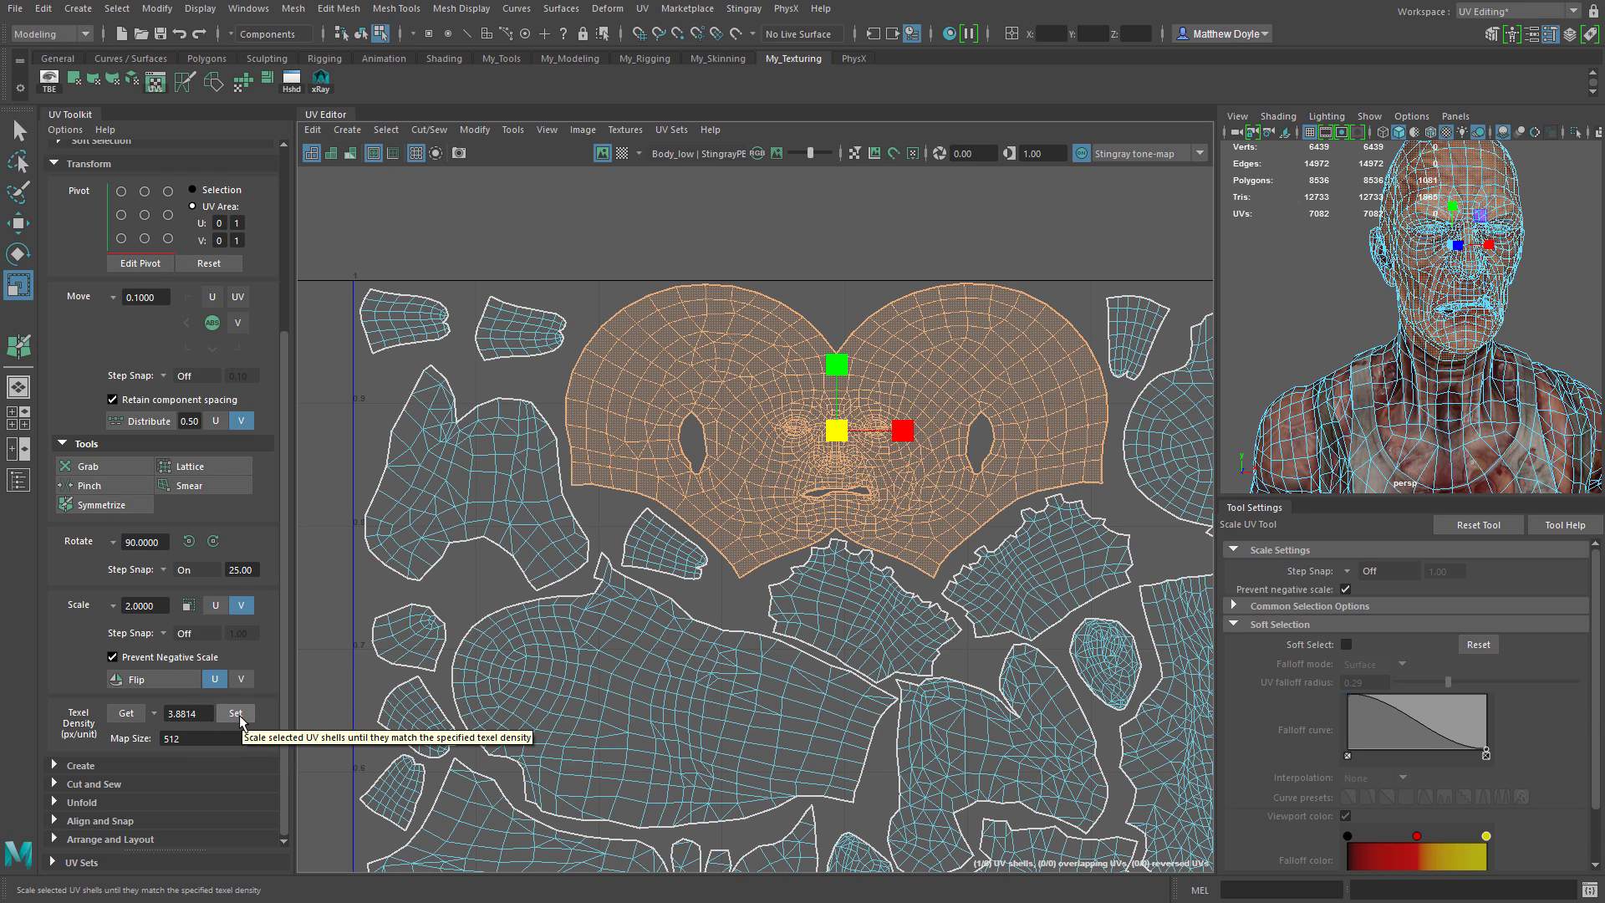
Set the texel density to 32 px/unit and apply it to the head shell
double_click(205, 717)
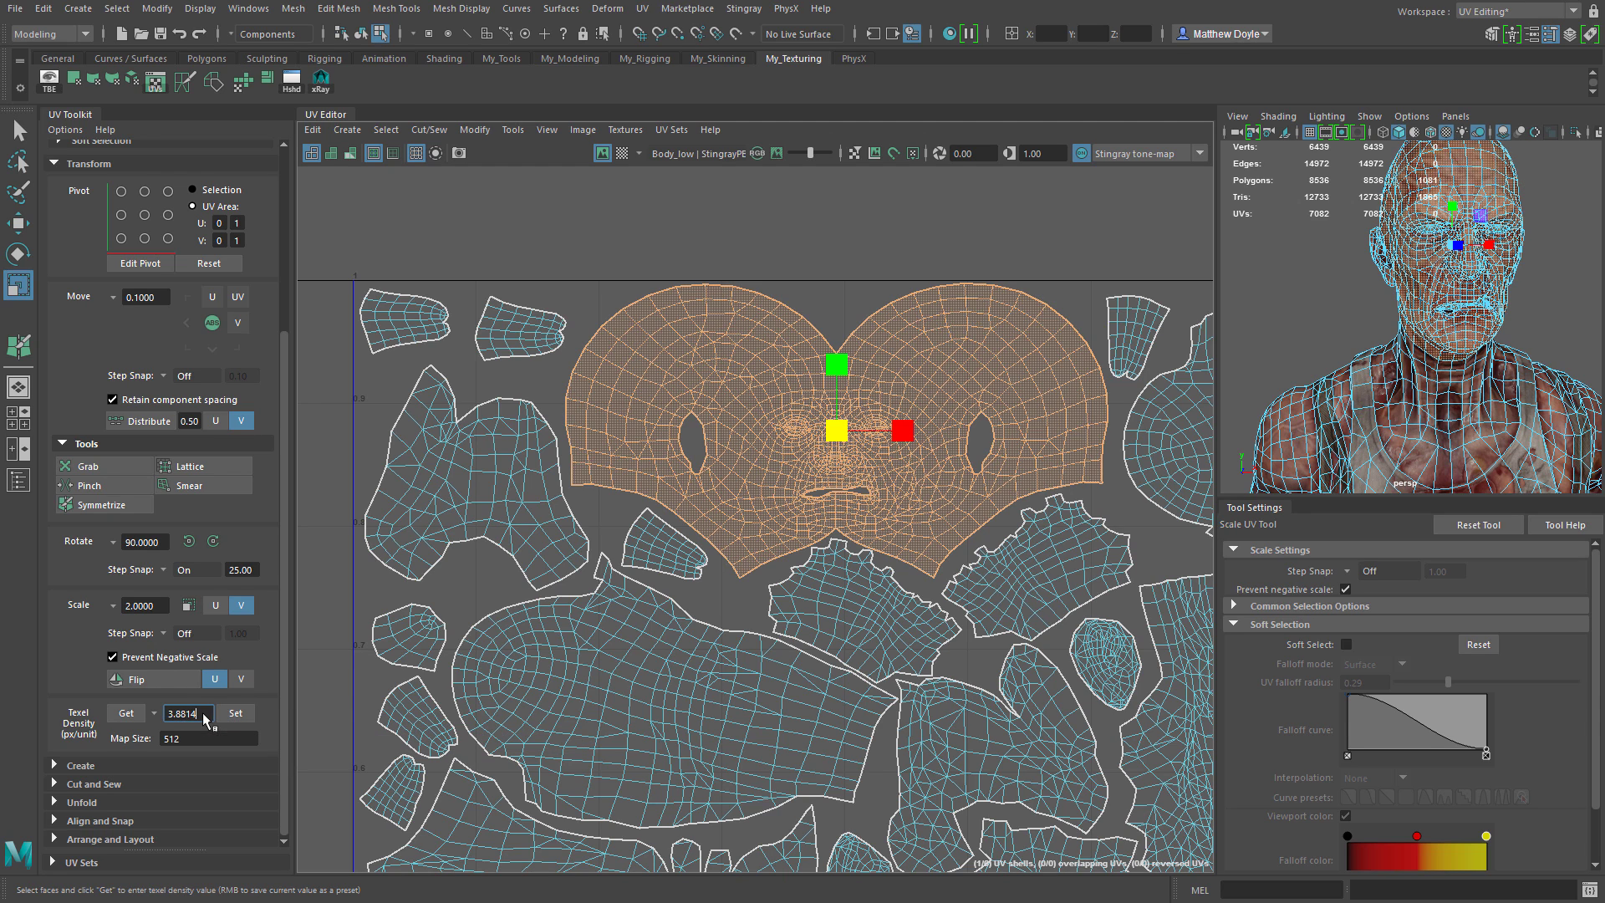
type("32")
key("Tab")
left_click(235, 713)
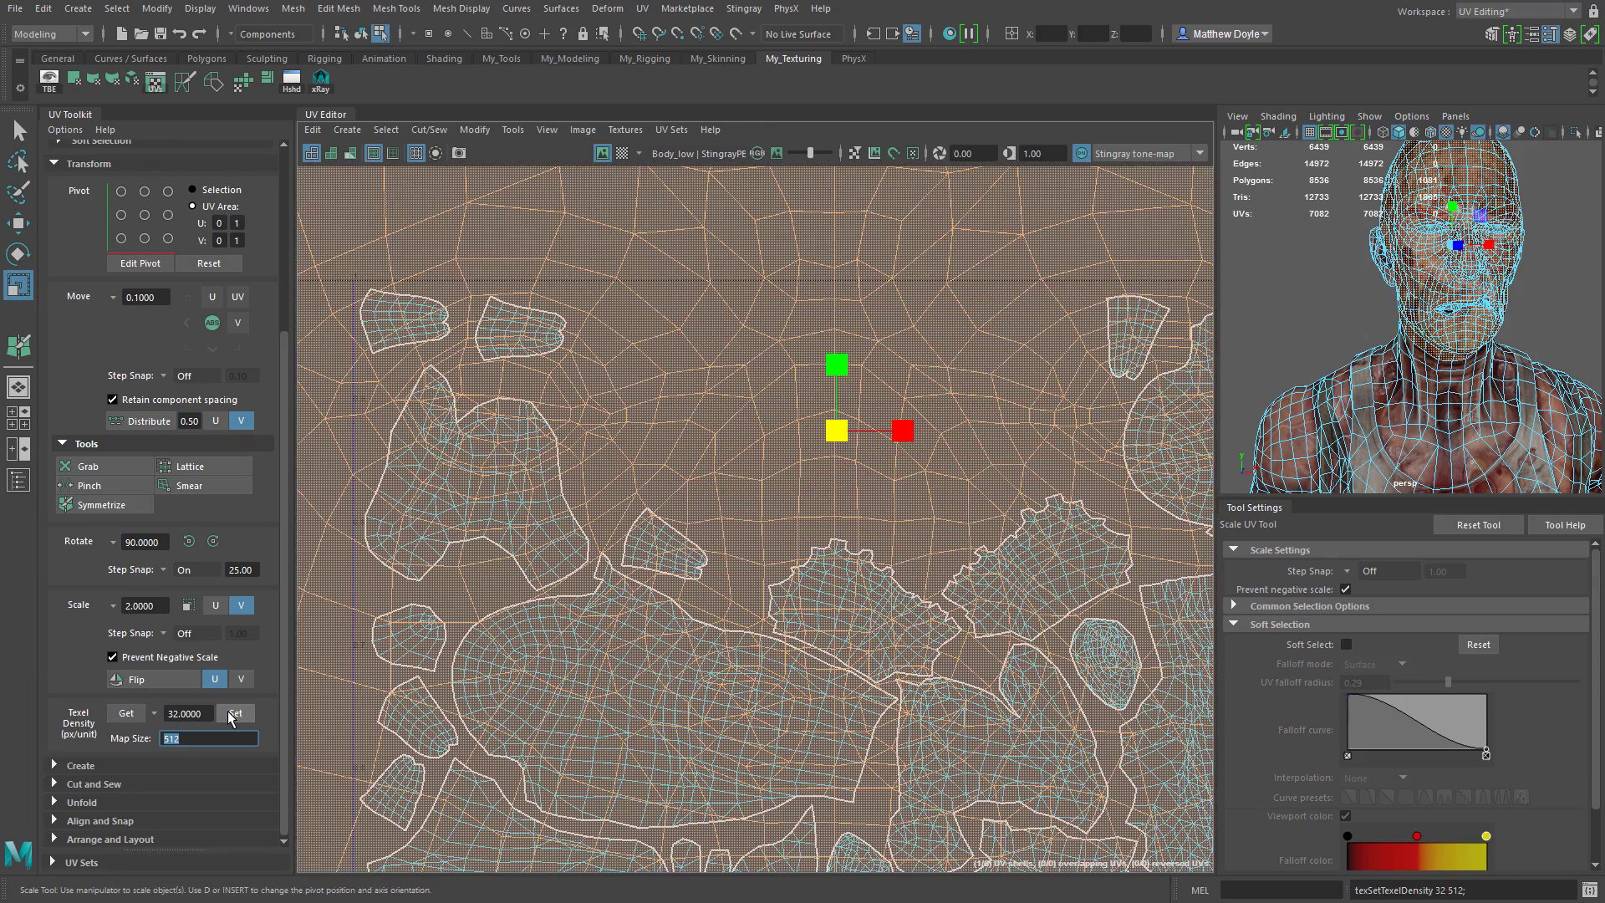
scroll(616, 574, "down", 10)
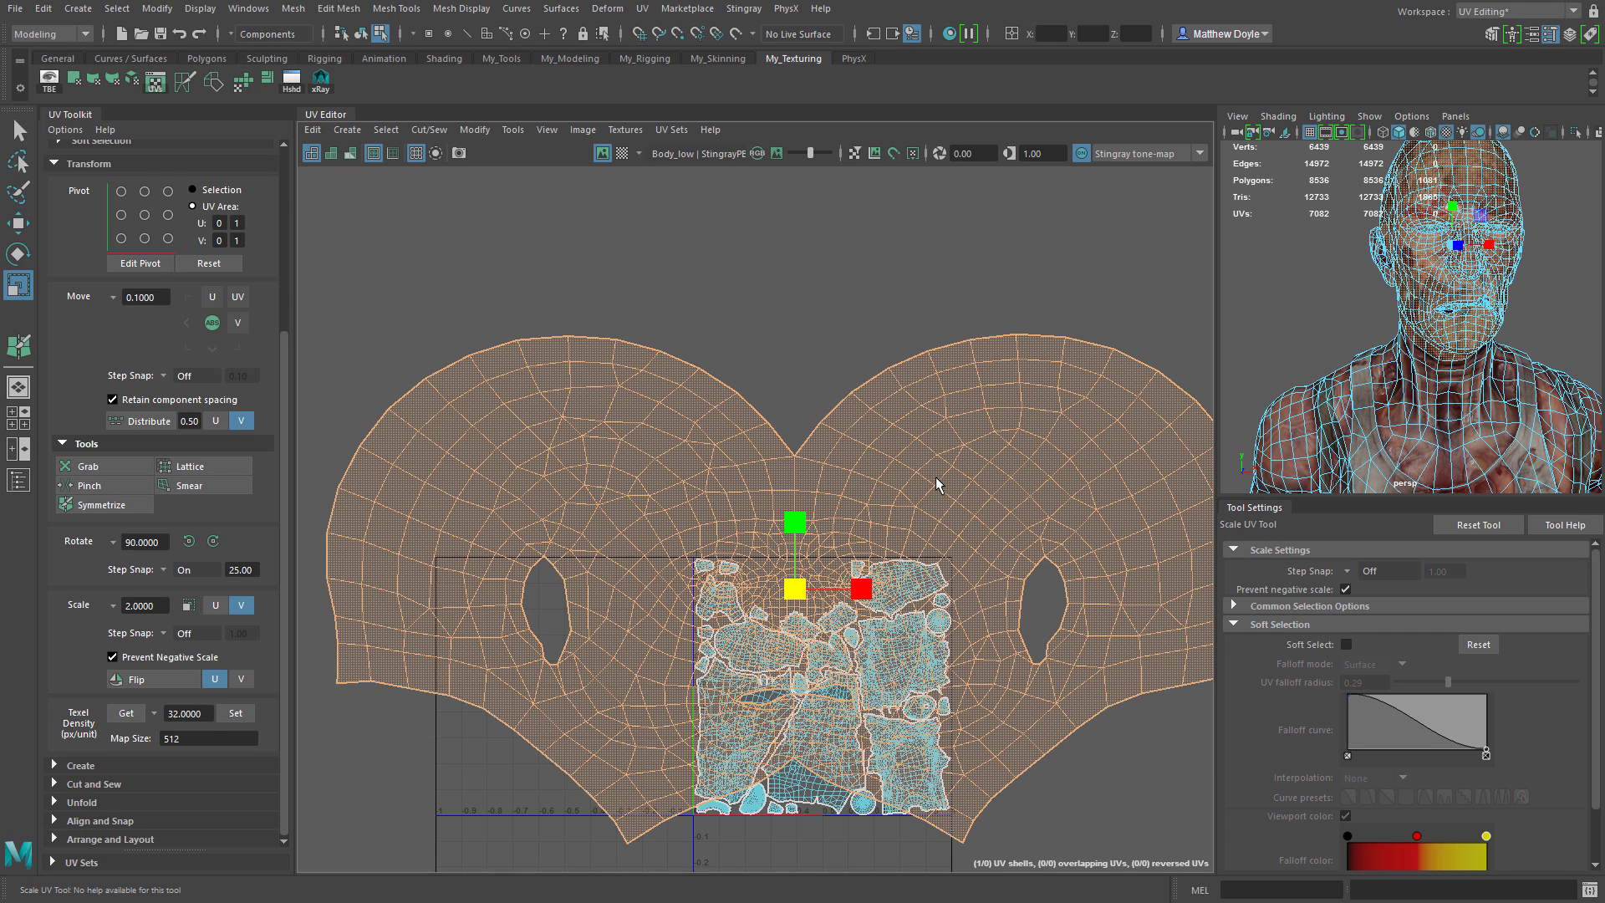
Change the map size to 1024 and apply the texel density of 32 to the head shell again
left_click(168, 738)
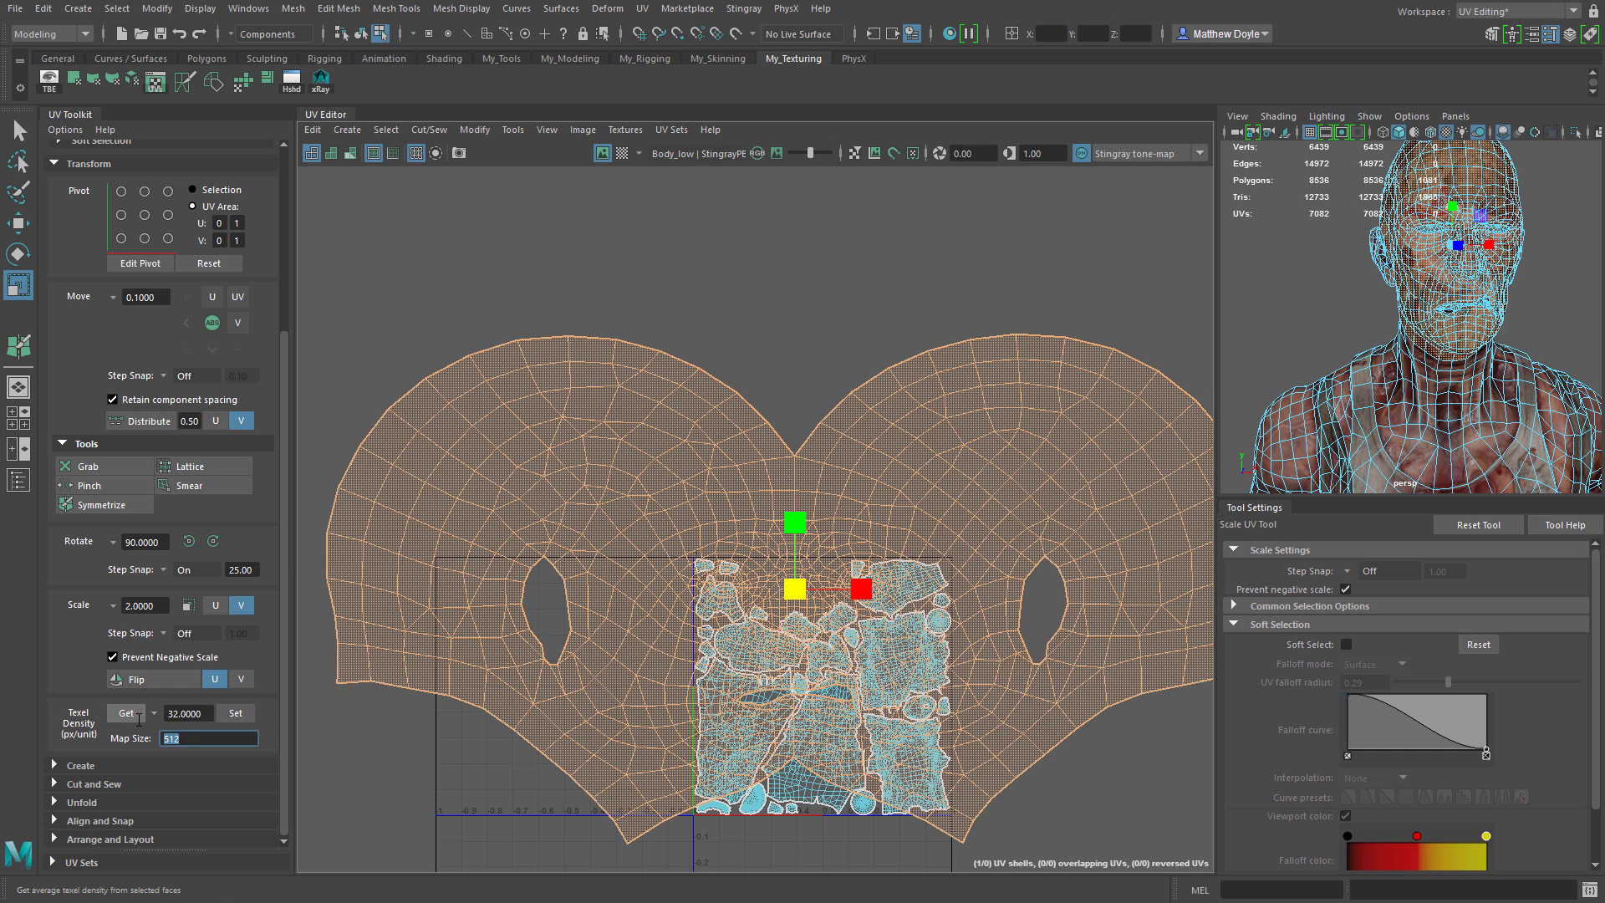
key("Return")
left_click(234, 713)
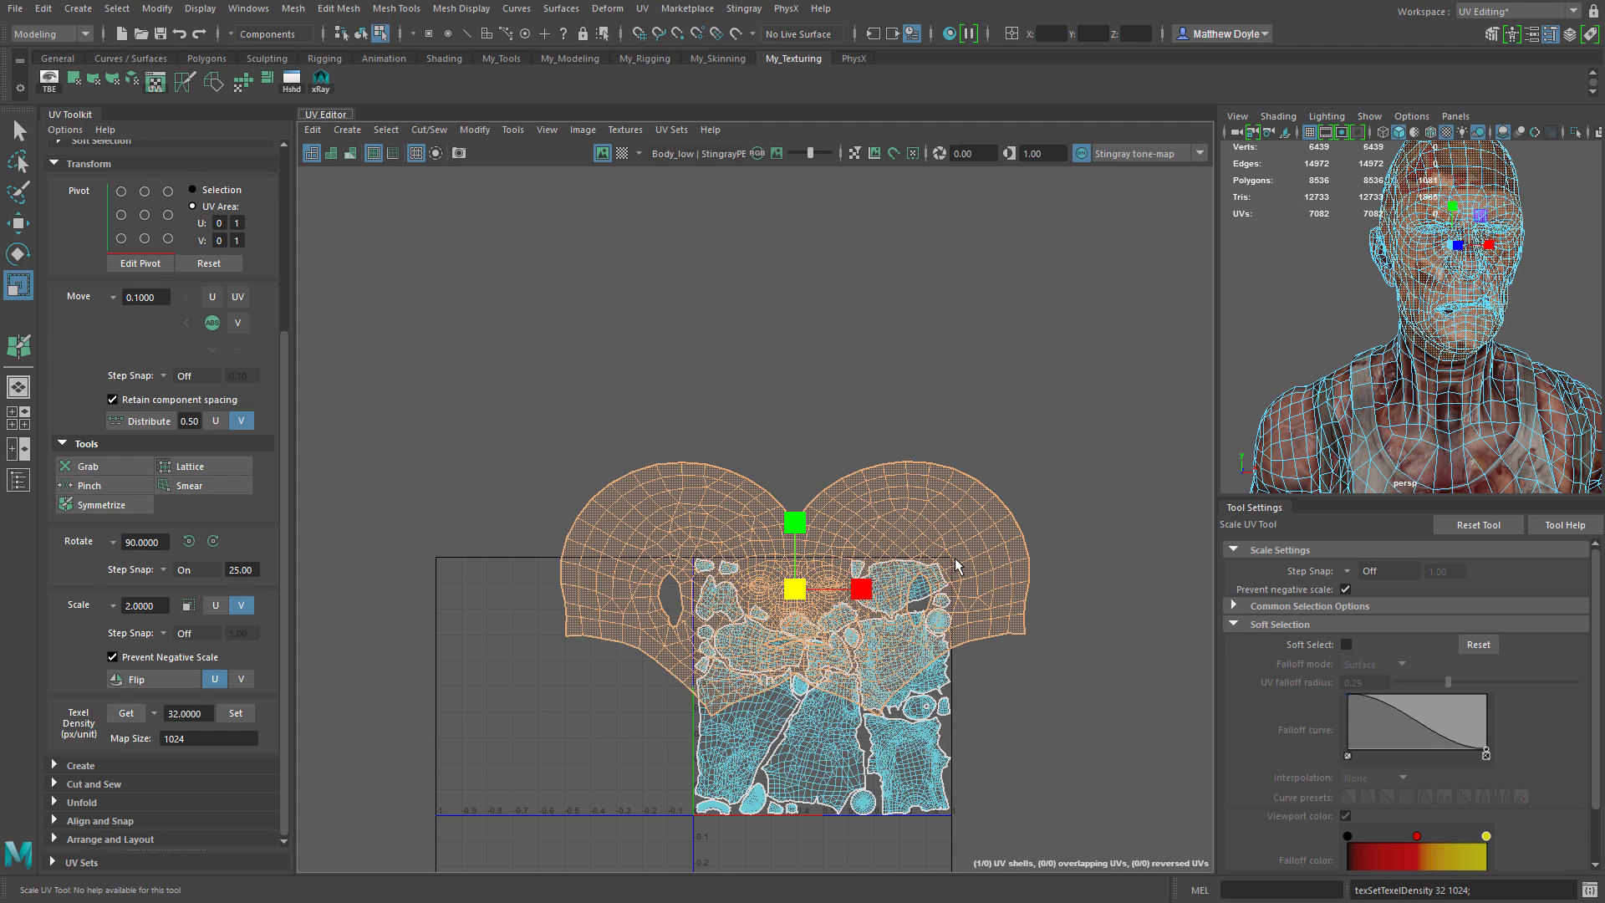
Set the map size back to 512, reapply the texel density and undo the texel density changes
double_click(201, 738)
type("5")
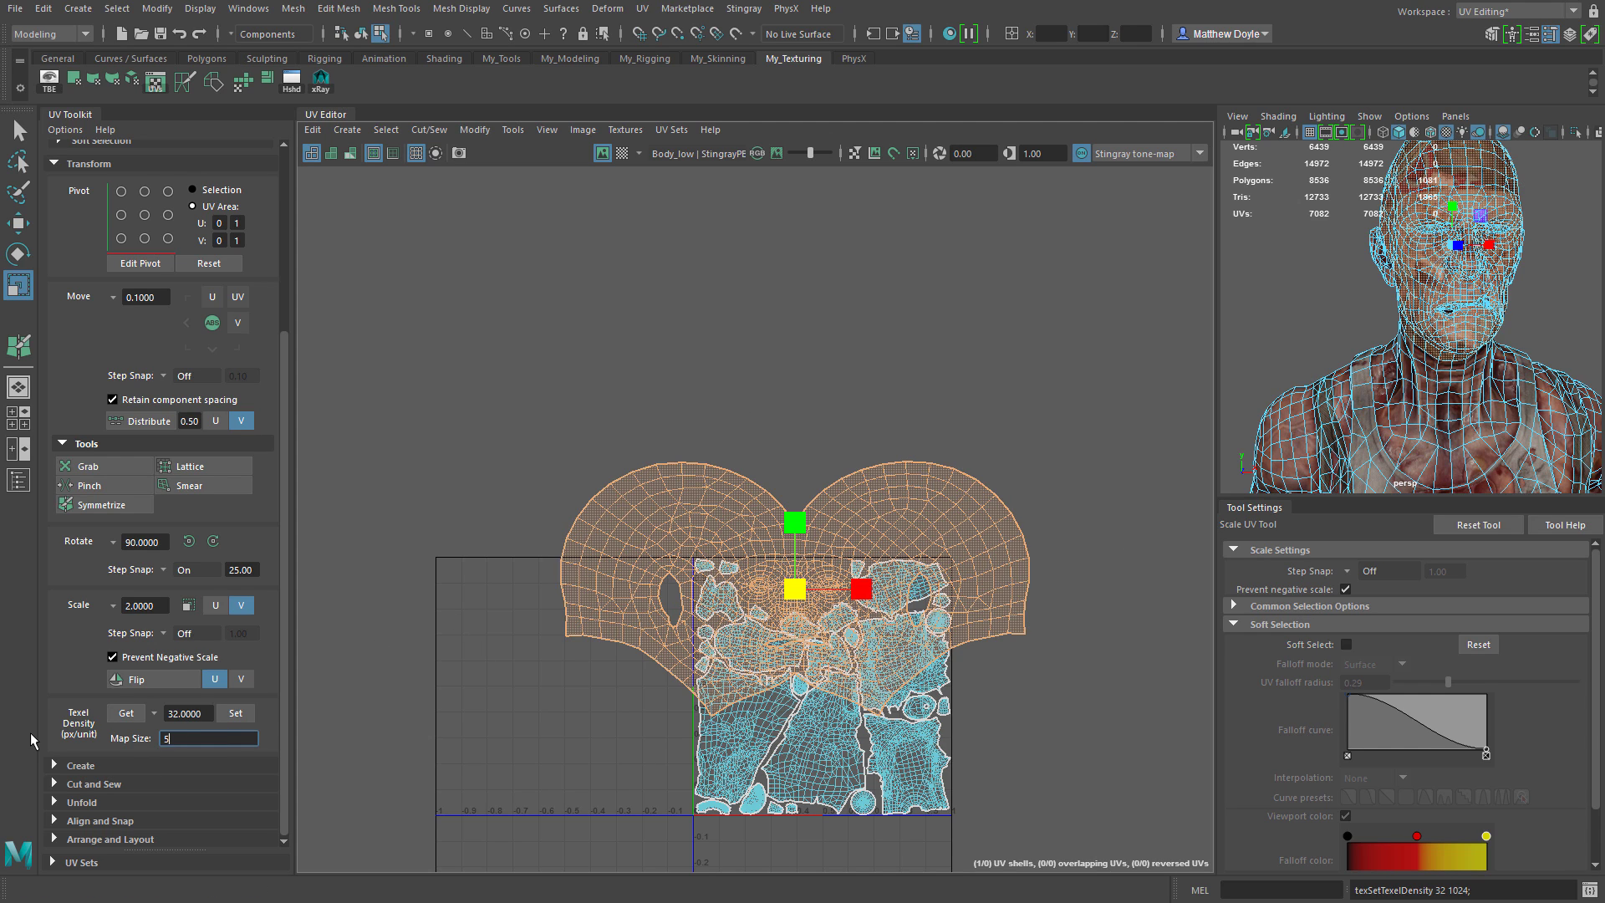
type("12")
key("Return")
left_click(235, 713)
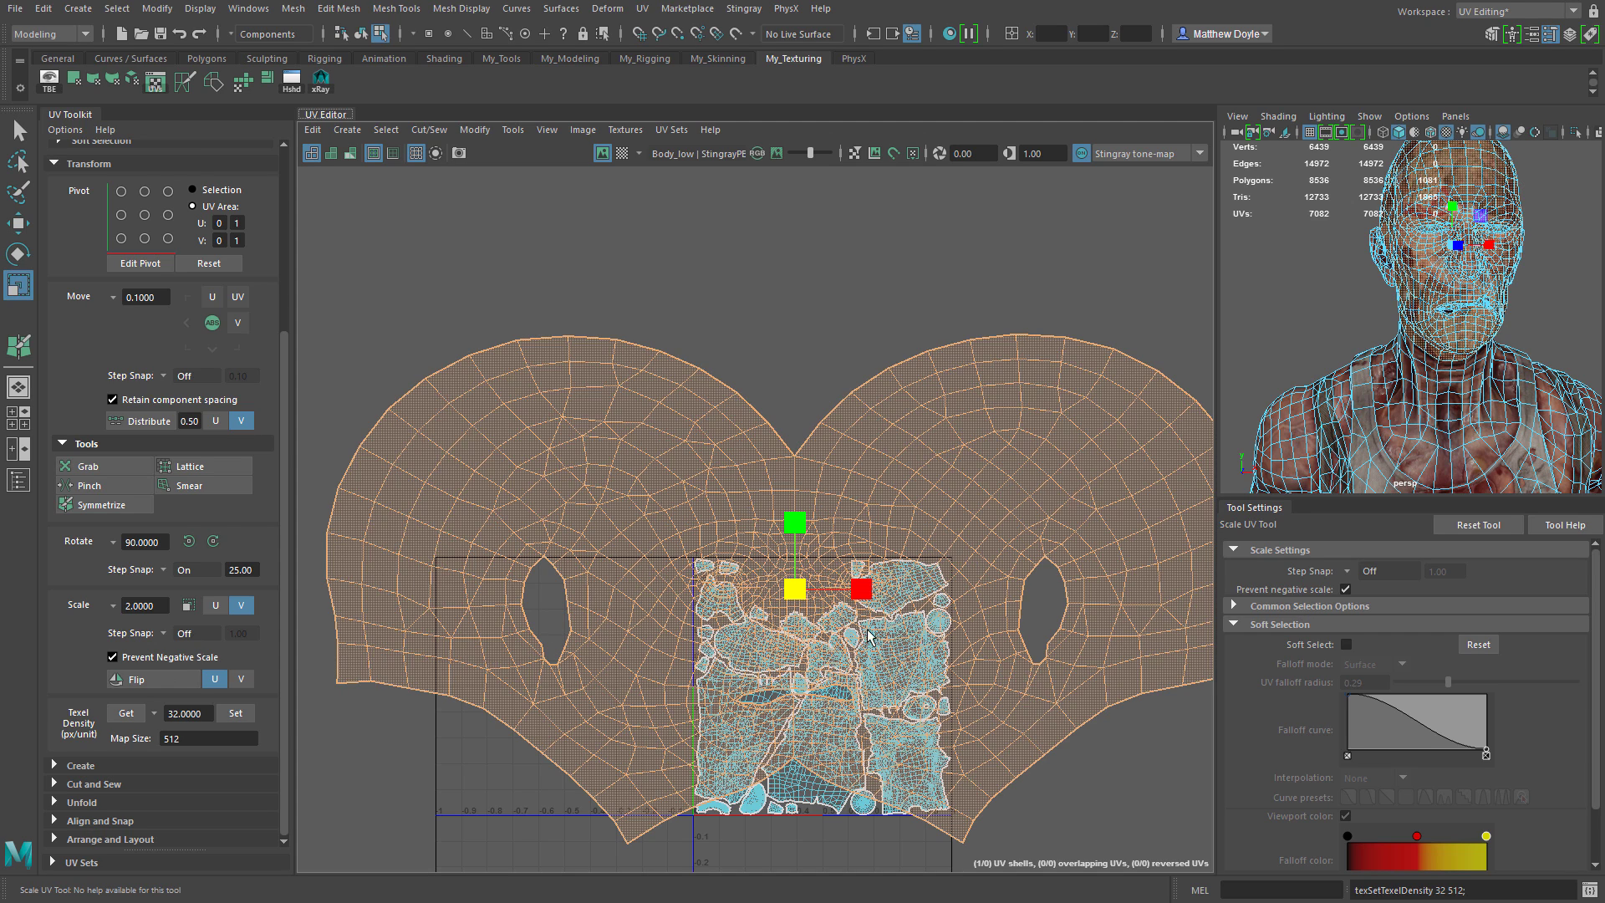
key("ctrl+z")
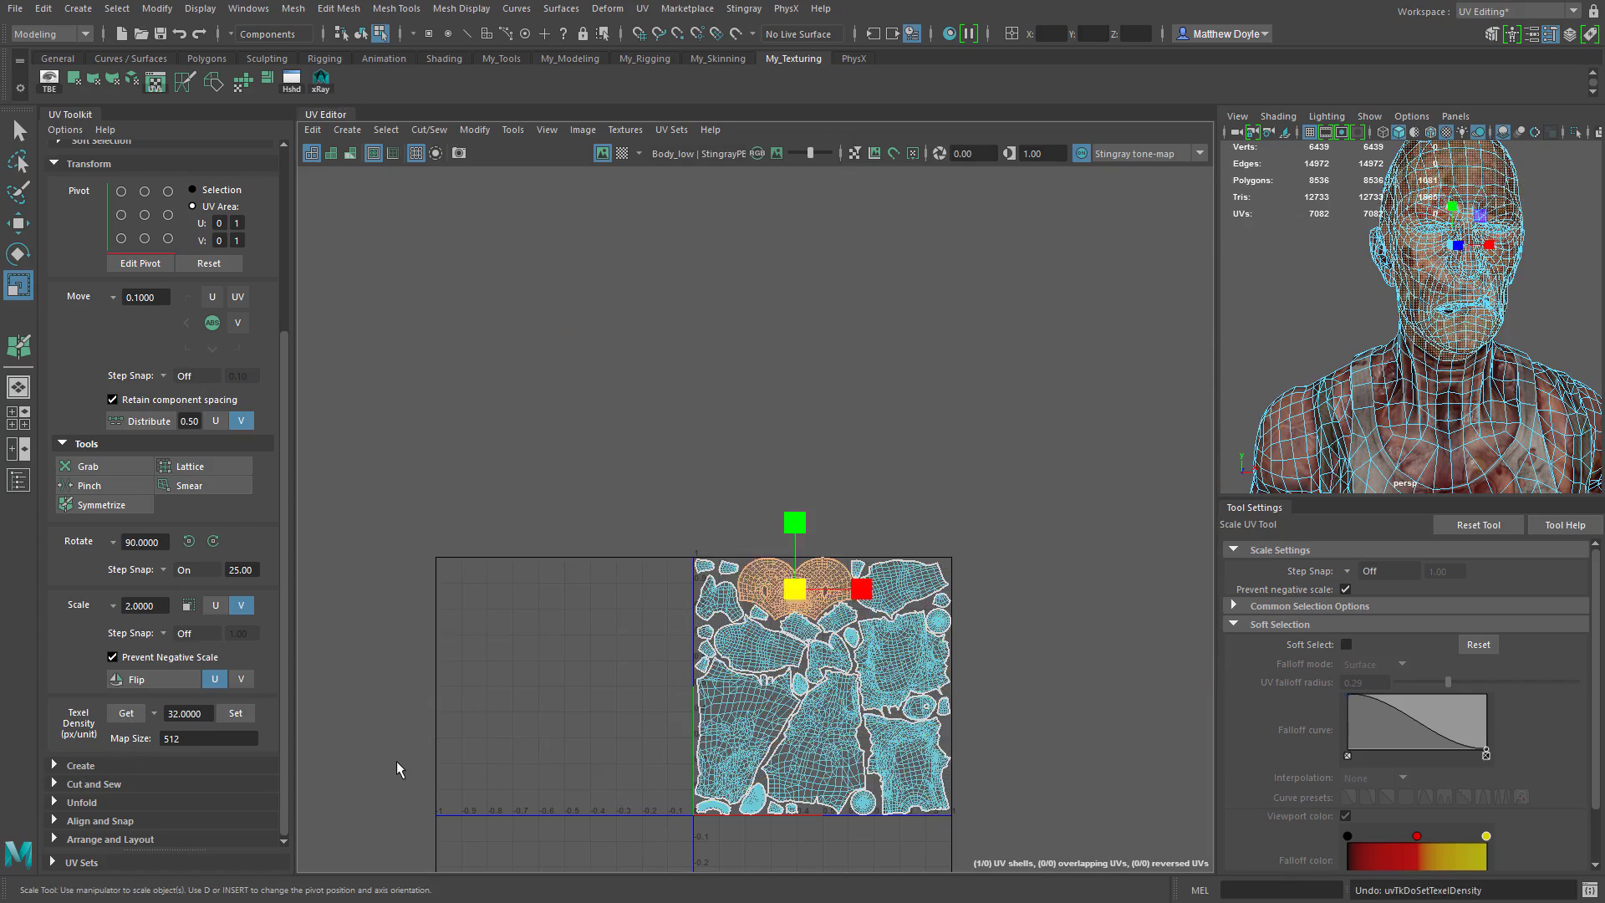
Frame the restored head shell and get its texel density again
scroll(619, 481, "up", 2)
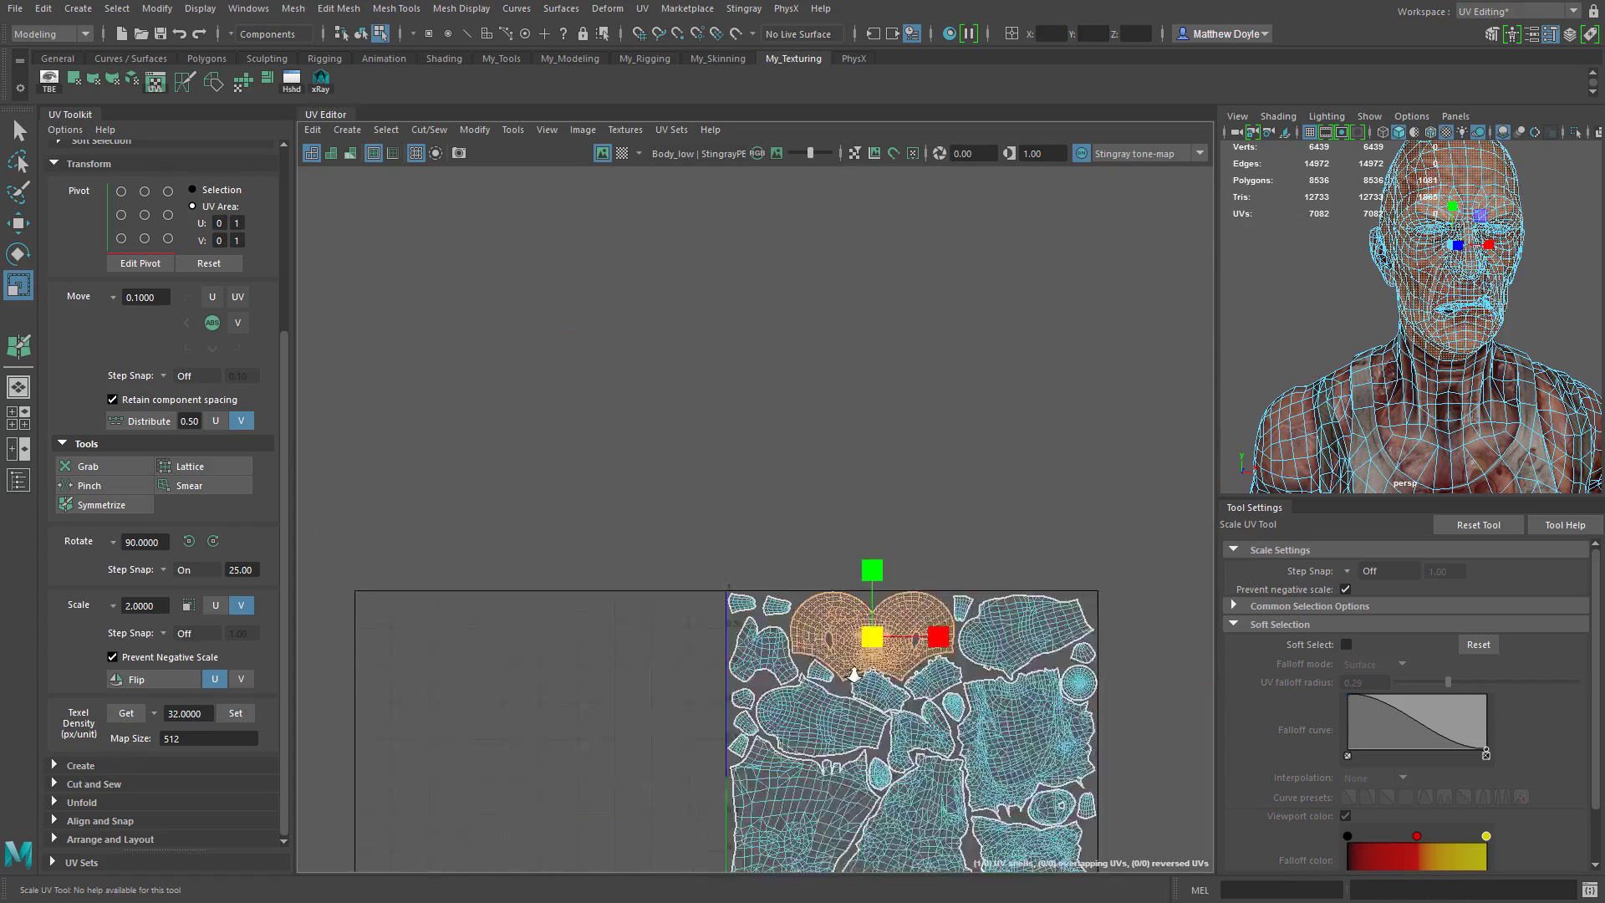
scroll(869, 828, "up", 3)
left_click(126, 713)
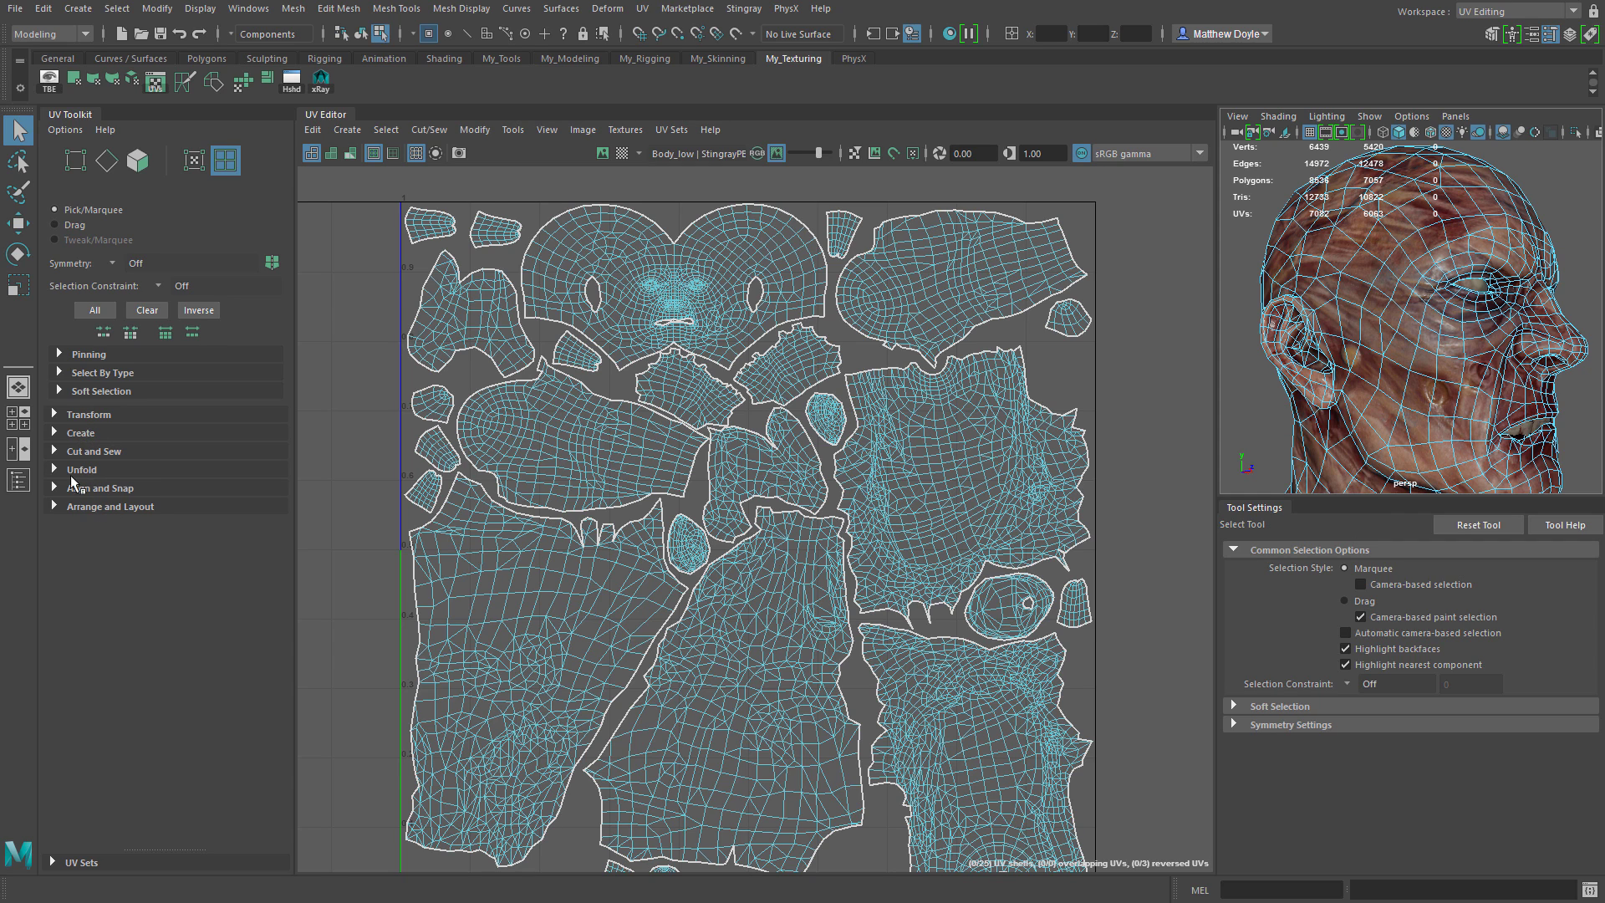
Review the UV projection commands available for creating UVs
left_click(84, 433)
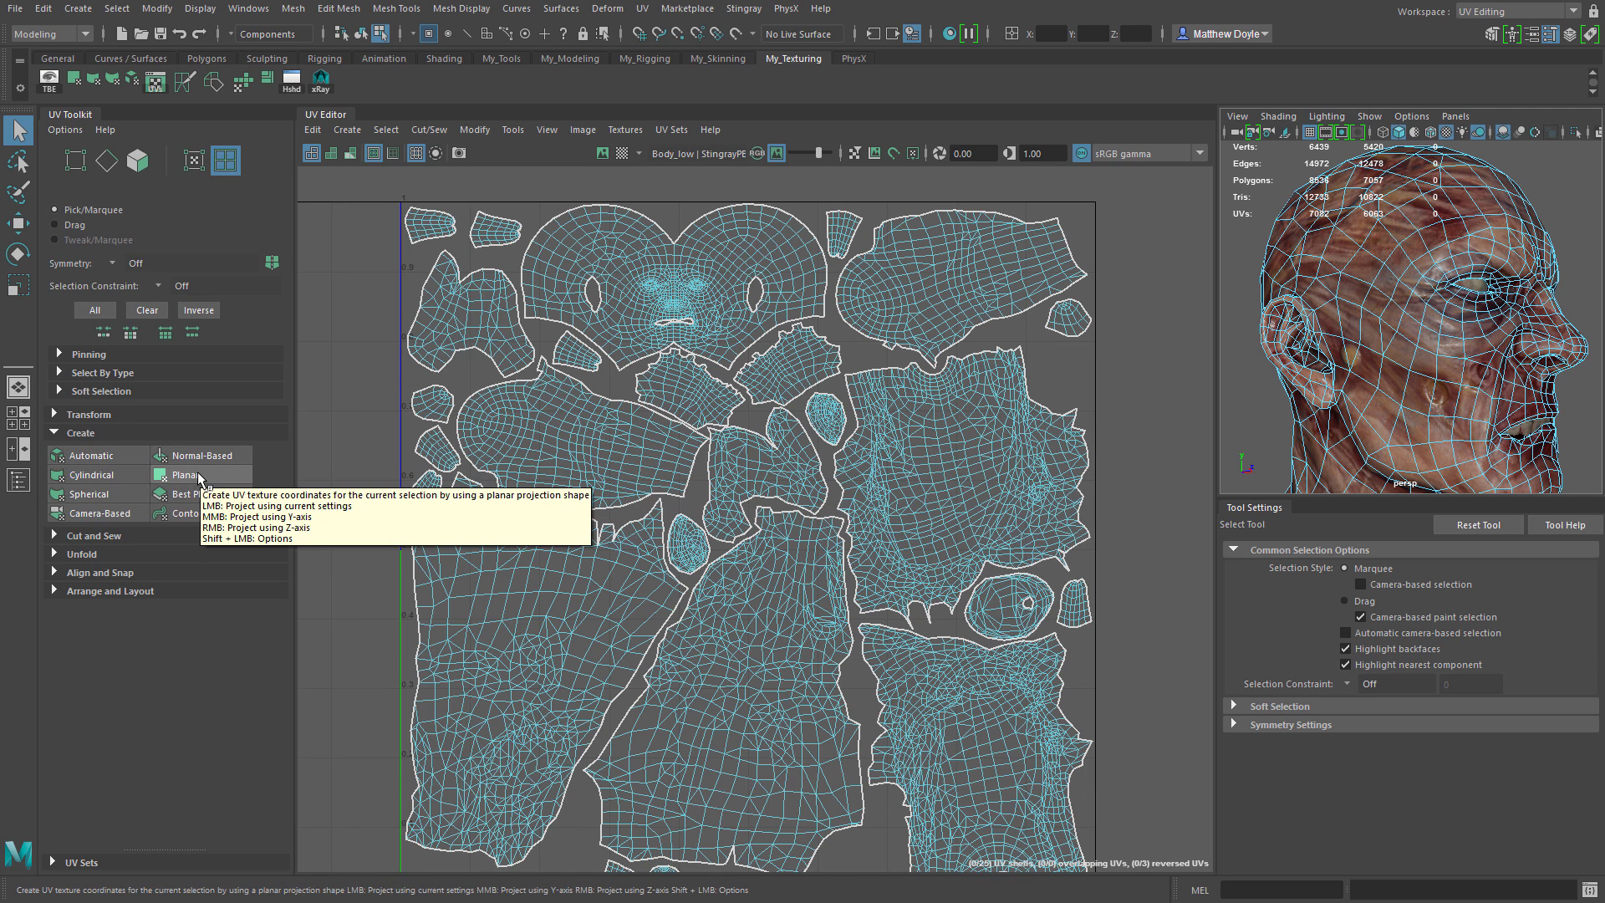
left_click(98, 434)
Cut the torso UV shell along the vertical edge line running down from the middle of its neckline
left_click(86, 452)
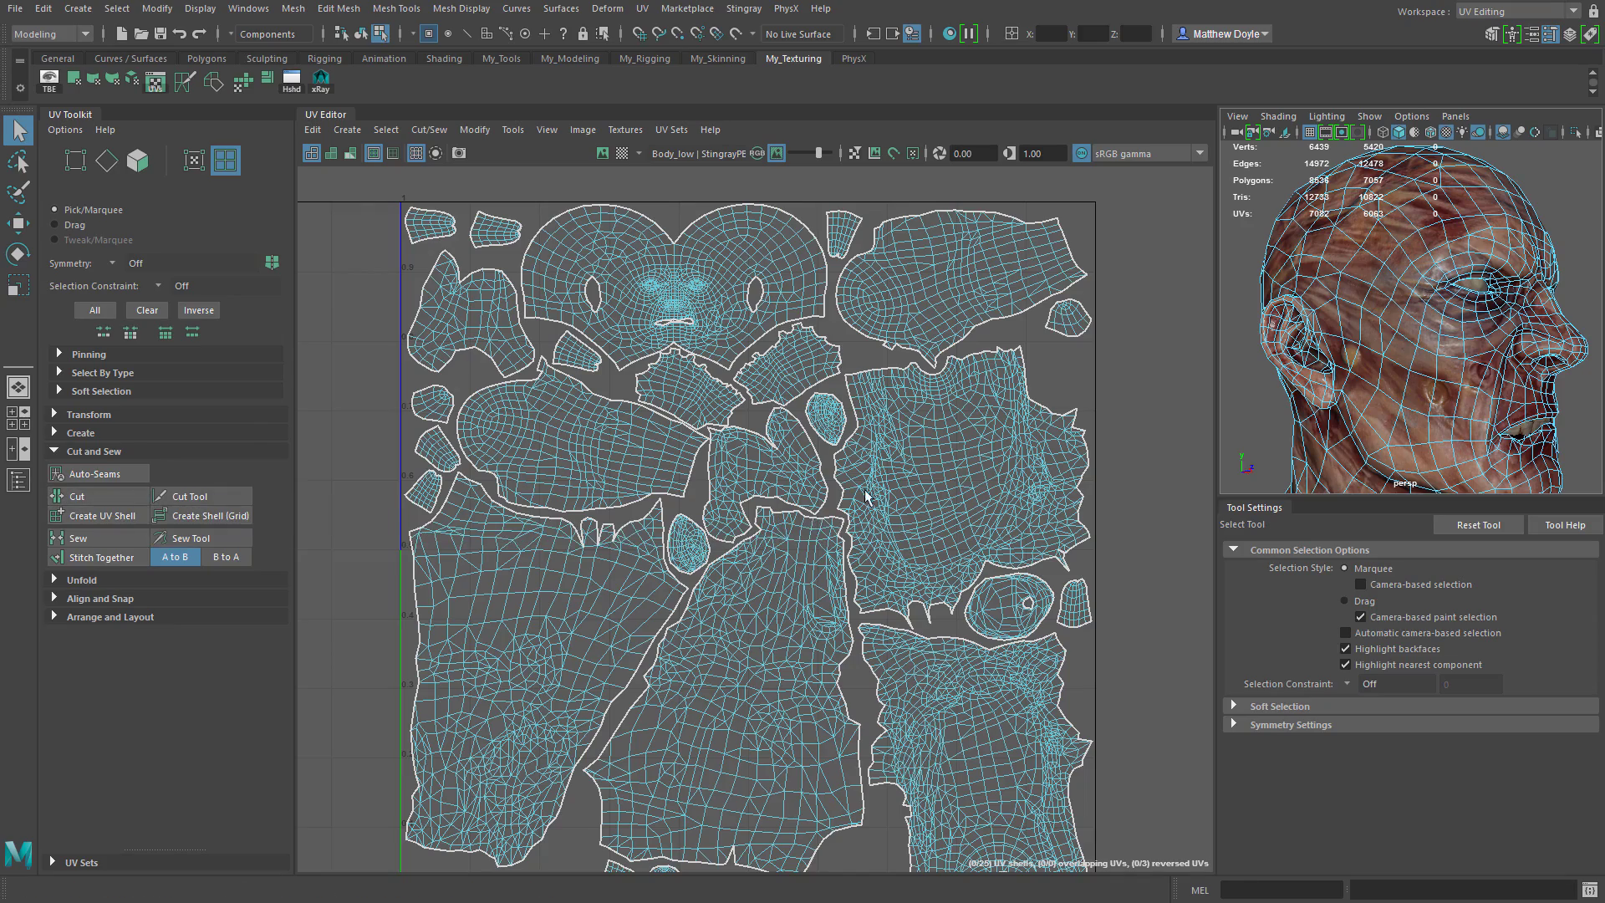
scroll(981, 565, "up", 8)
middle_click_drag(980, 565, 893, 566, "alt")
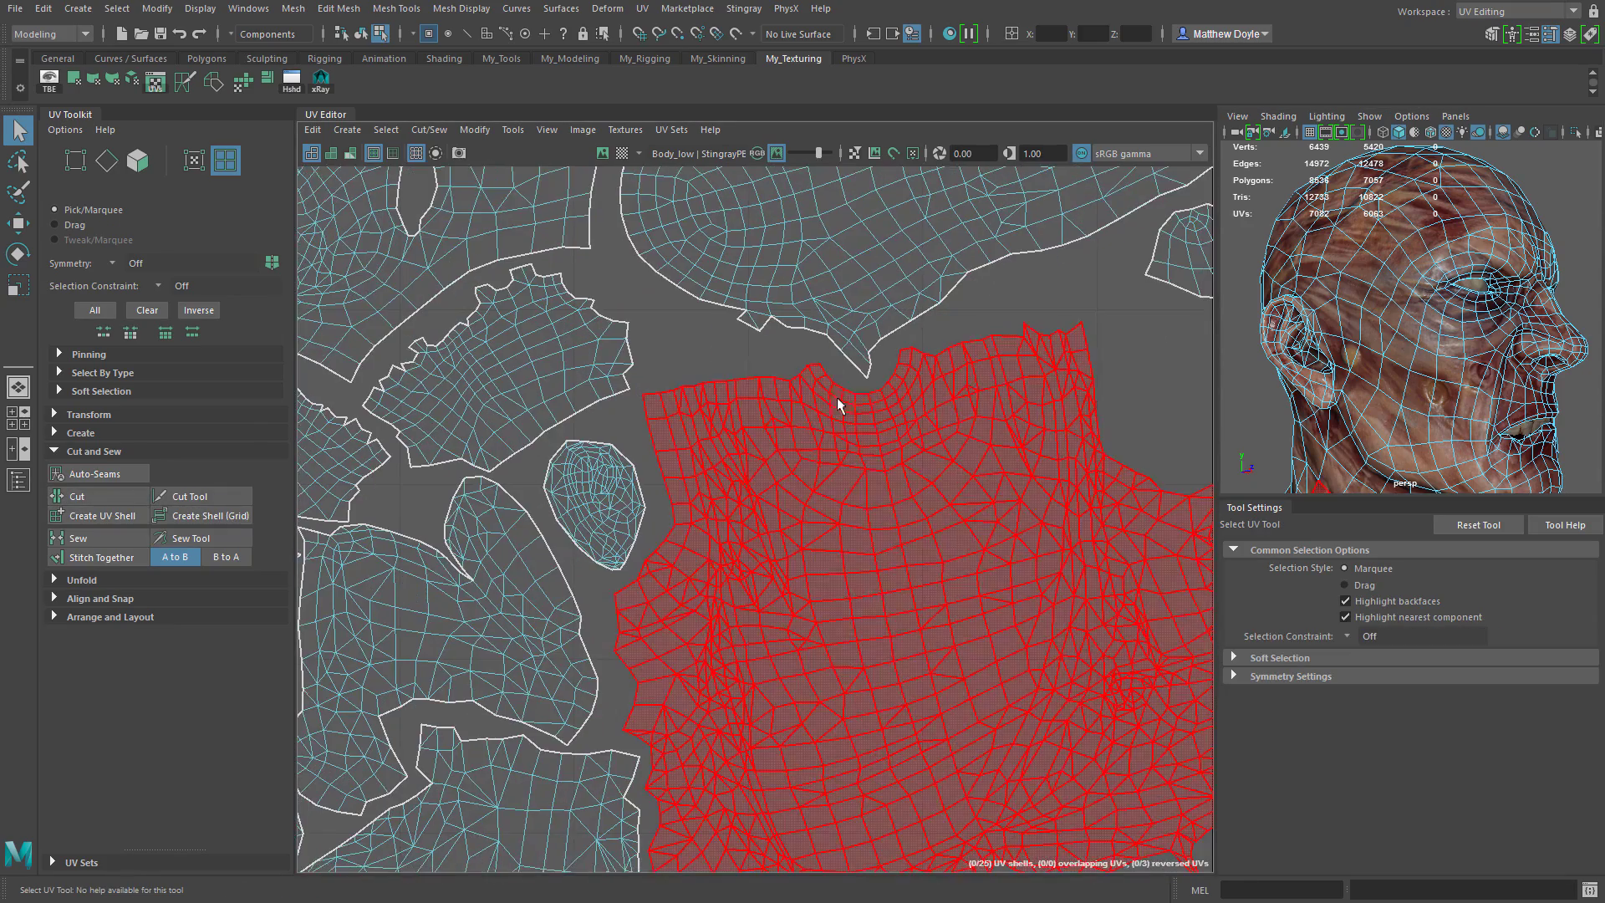
right_click_drag(870, 414, 867, 362)
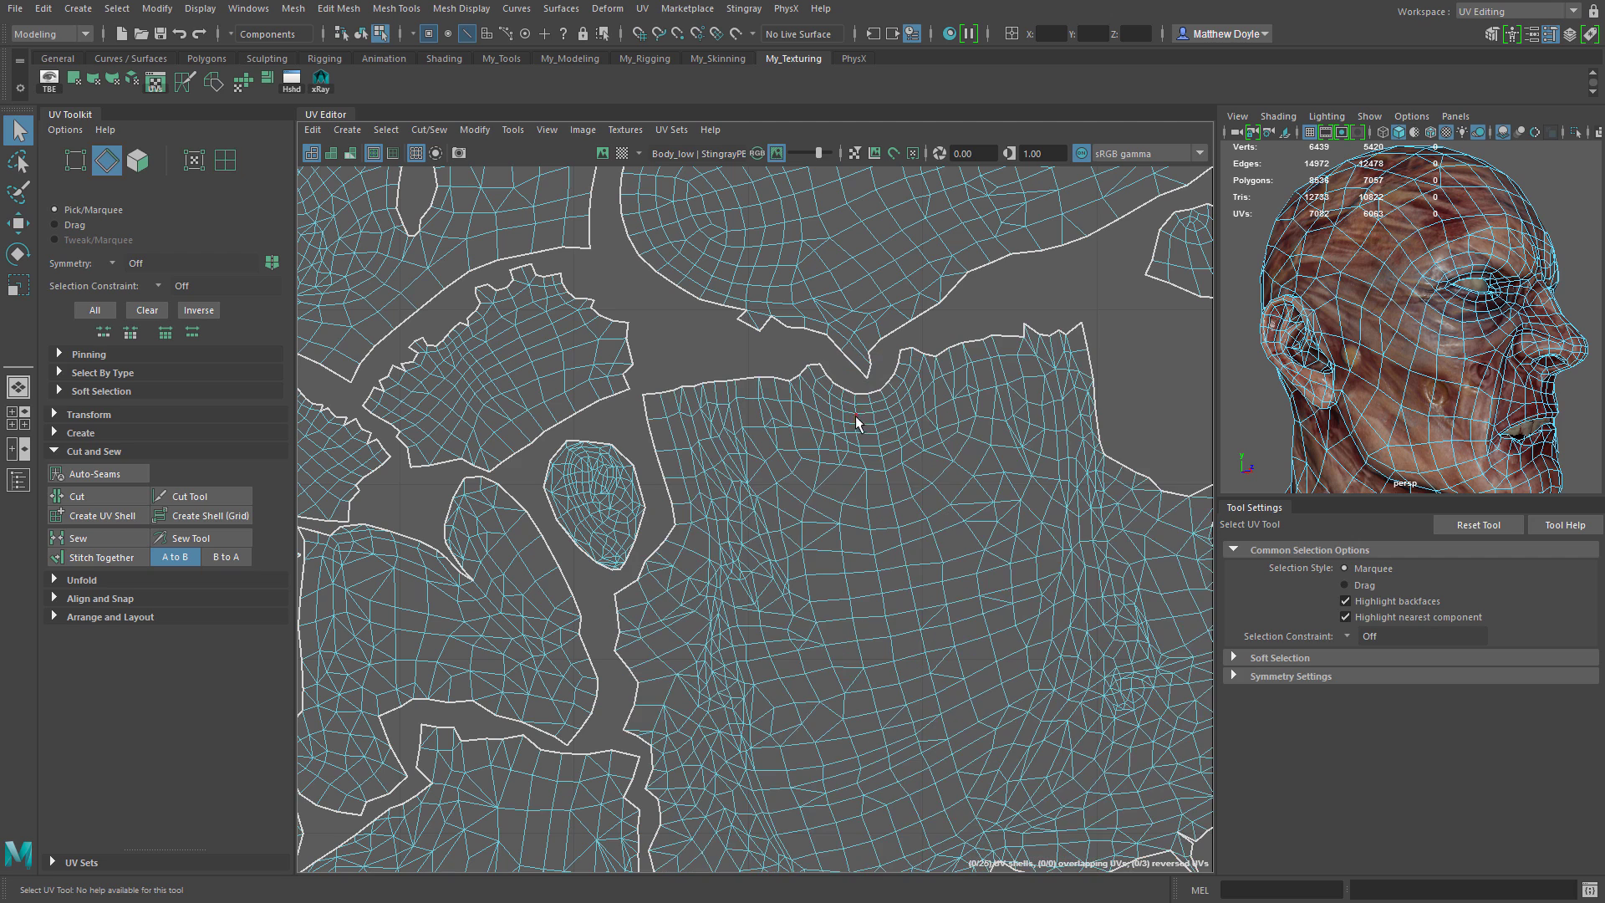
left_click(869, 395)
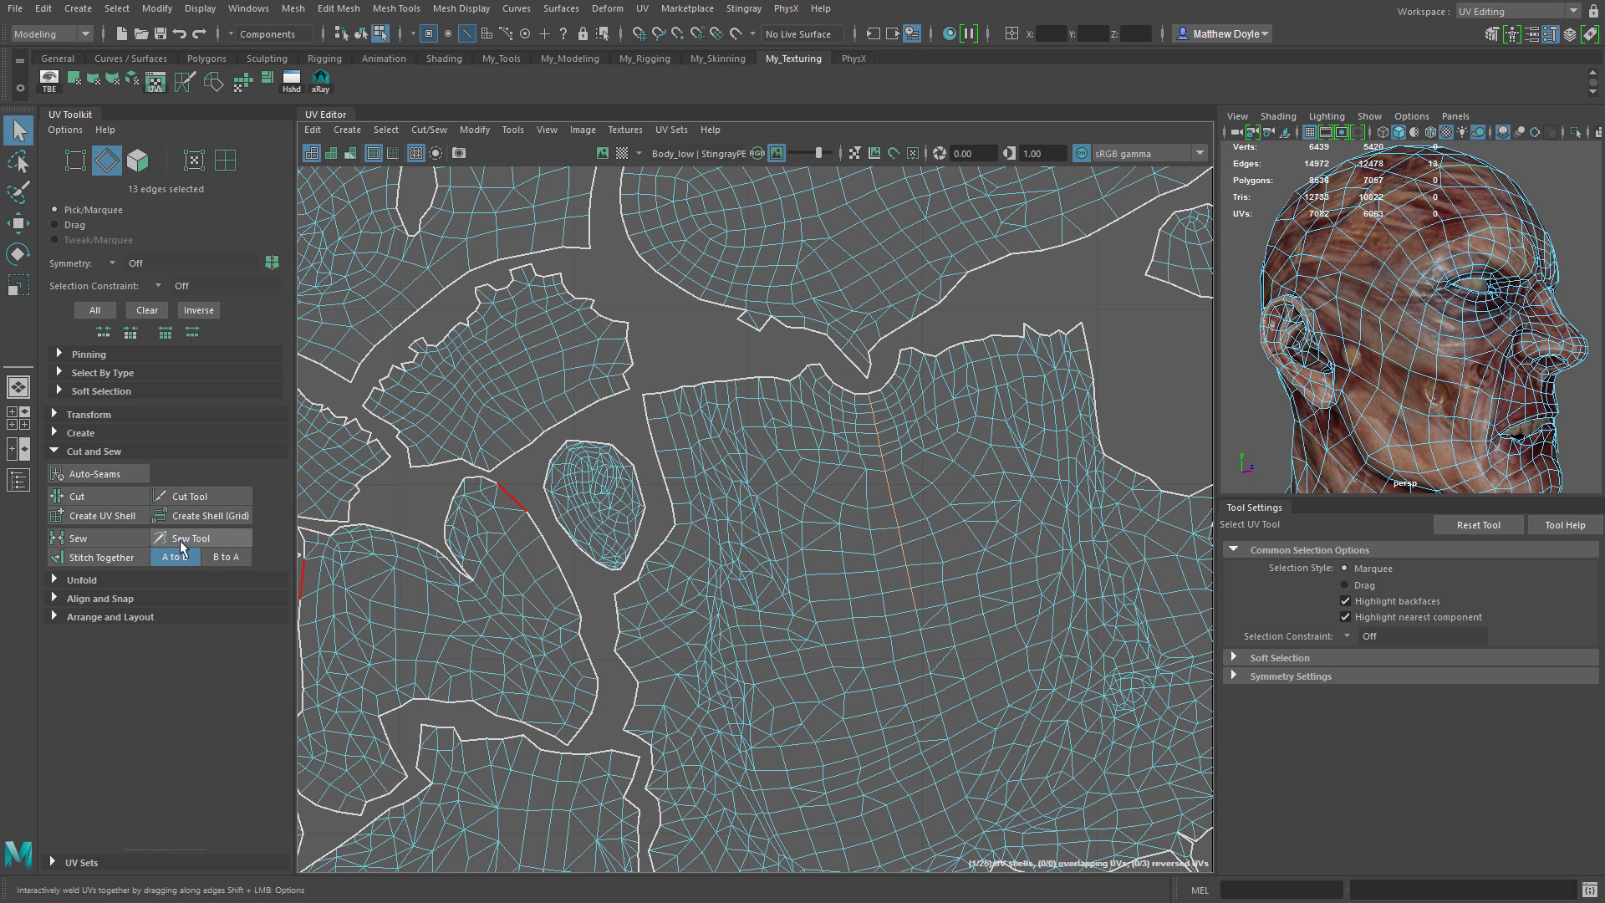
left_click(77, 495)
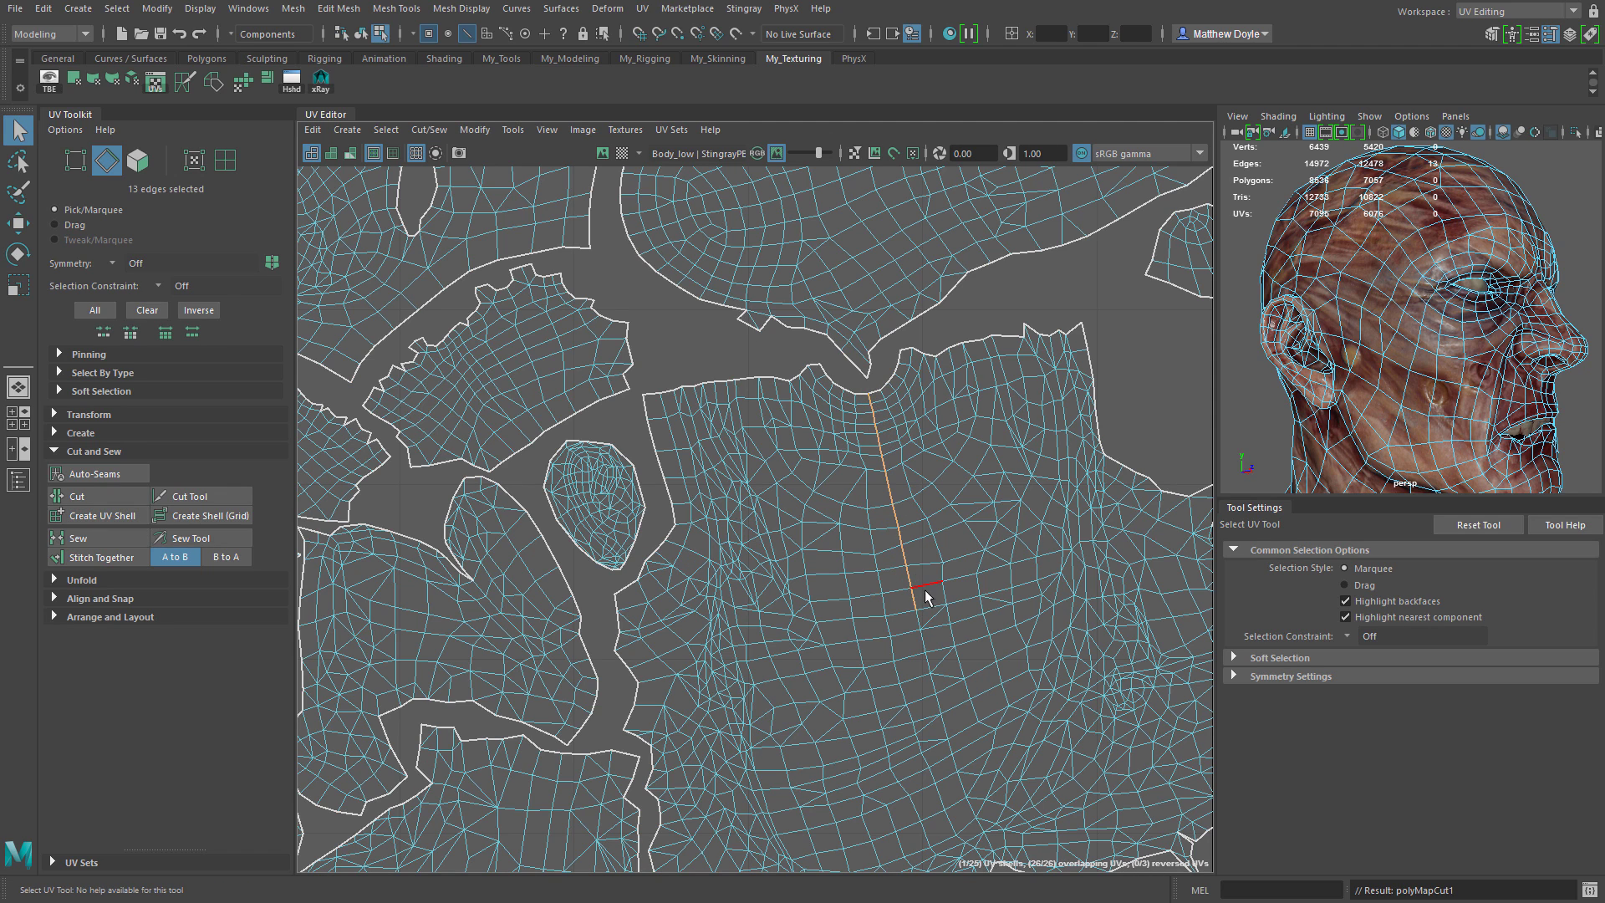
Pull the torso shell's cut seam open with the Grab tool, undoing the first stroke and reducing the brush size to about 0.047
left_click(74, 415)
left_click(79, 717)
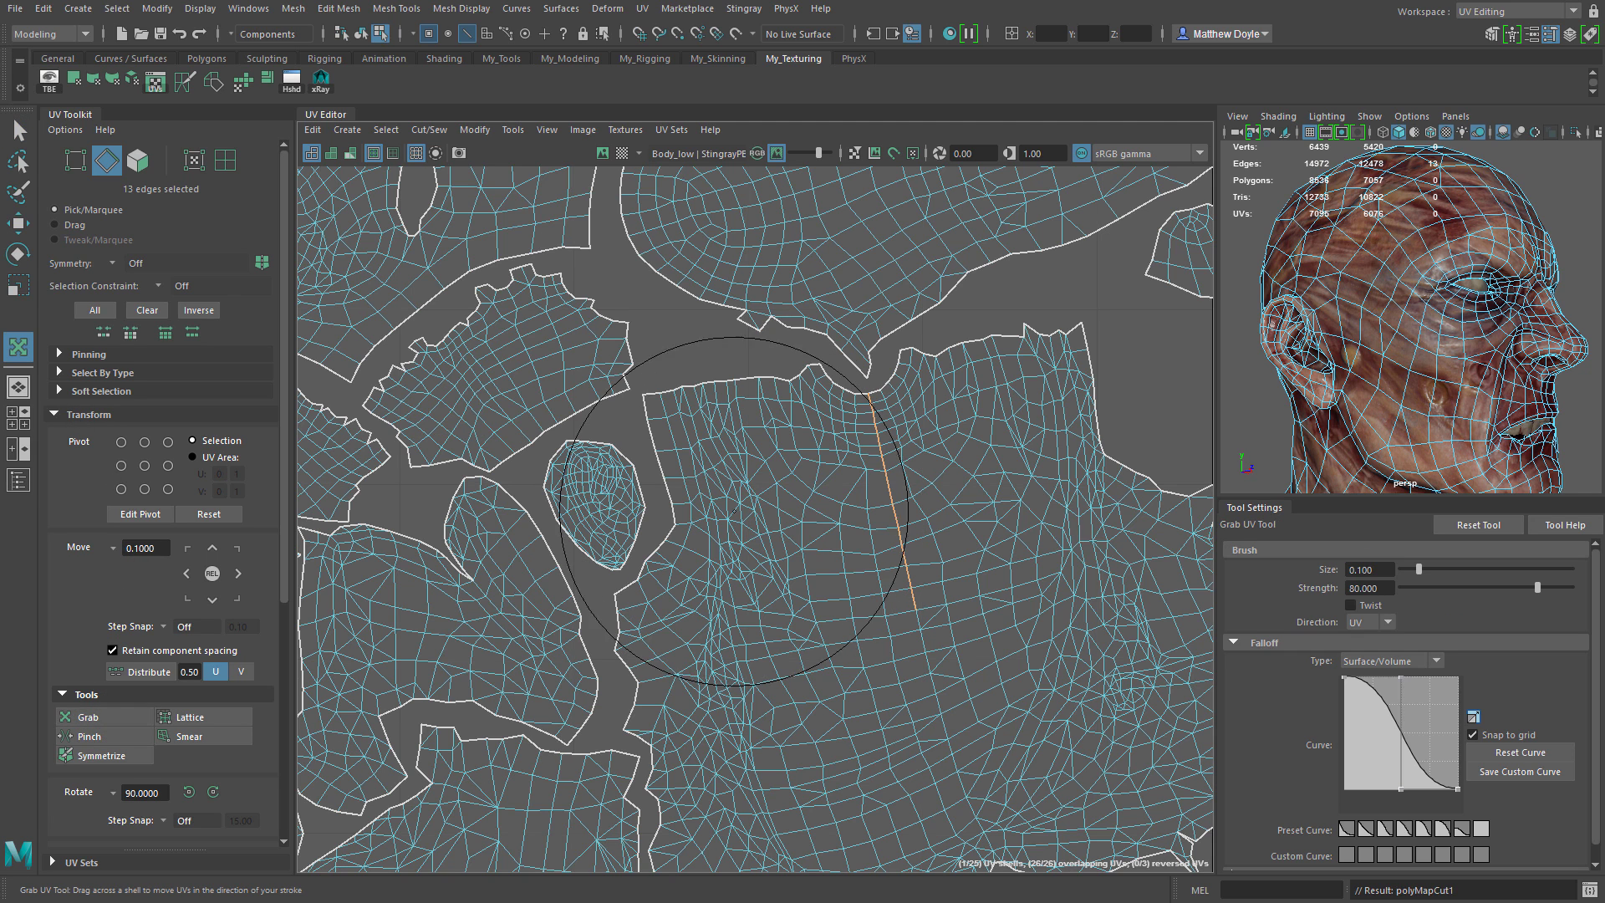
mouse_move(901, 430)
left_mouse_down()
mouse_move(921, 431)
mouse_move(869, 445)
mouse_move(967, 422)
mouse_move(942, 381)
left_mouse_up()
key("ctrl+z")
key("b")
left_click_drag(924, 471, 1007, 499)
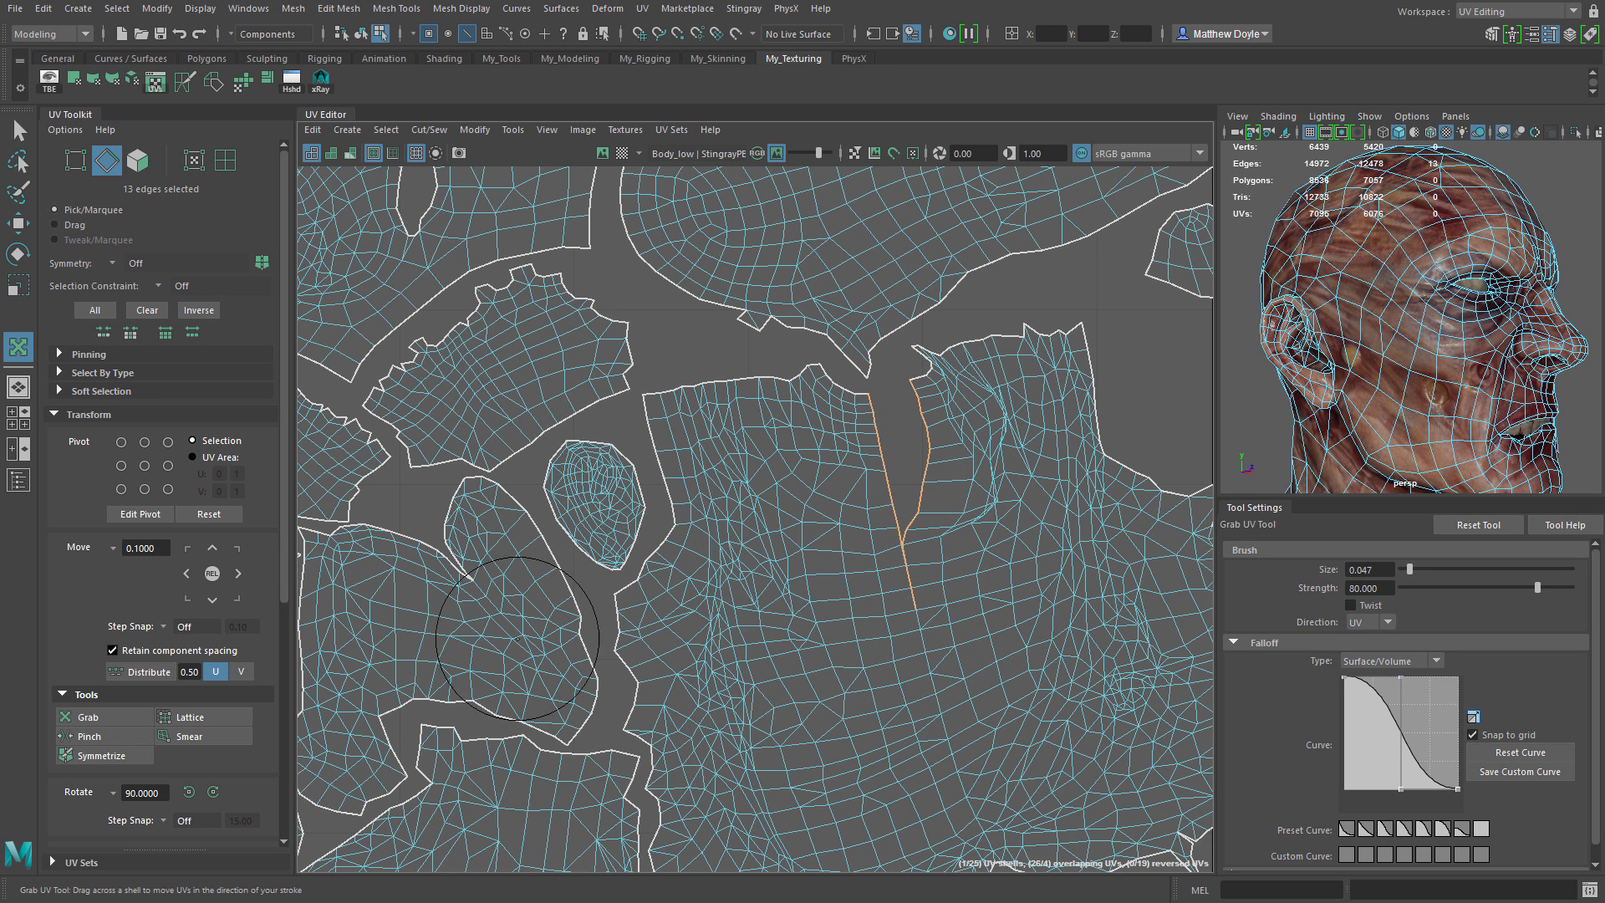
Sew the opened torso seam back together by brushing along it with the Sew Tool
left_click_drag(282, 557, 294, 790)
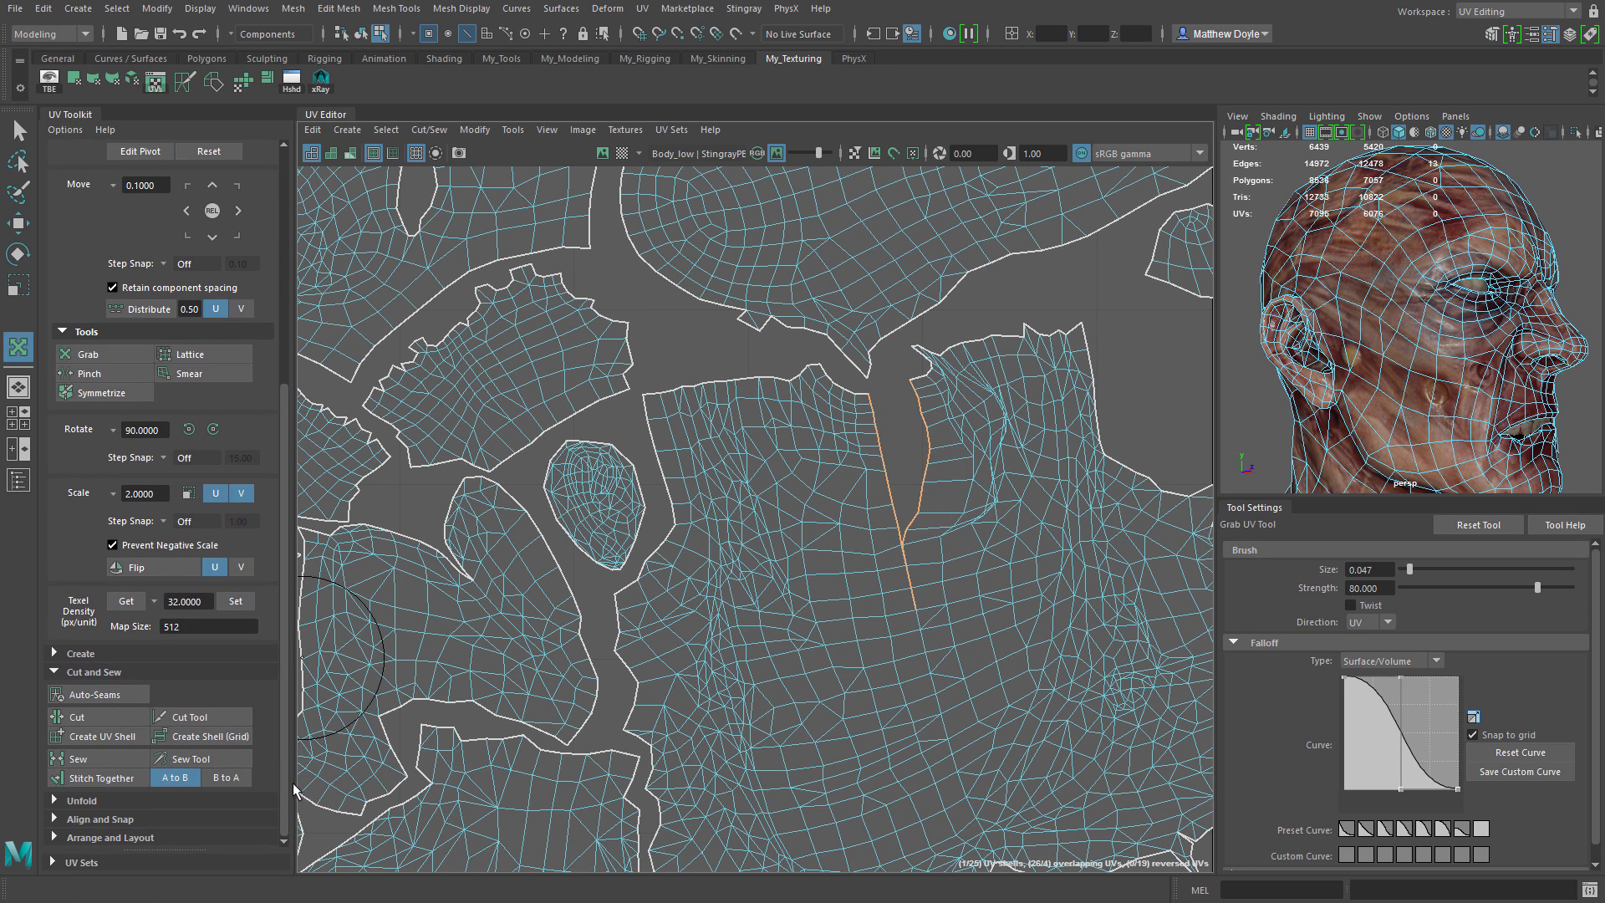
left_click(222, 757)
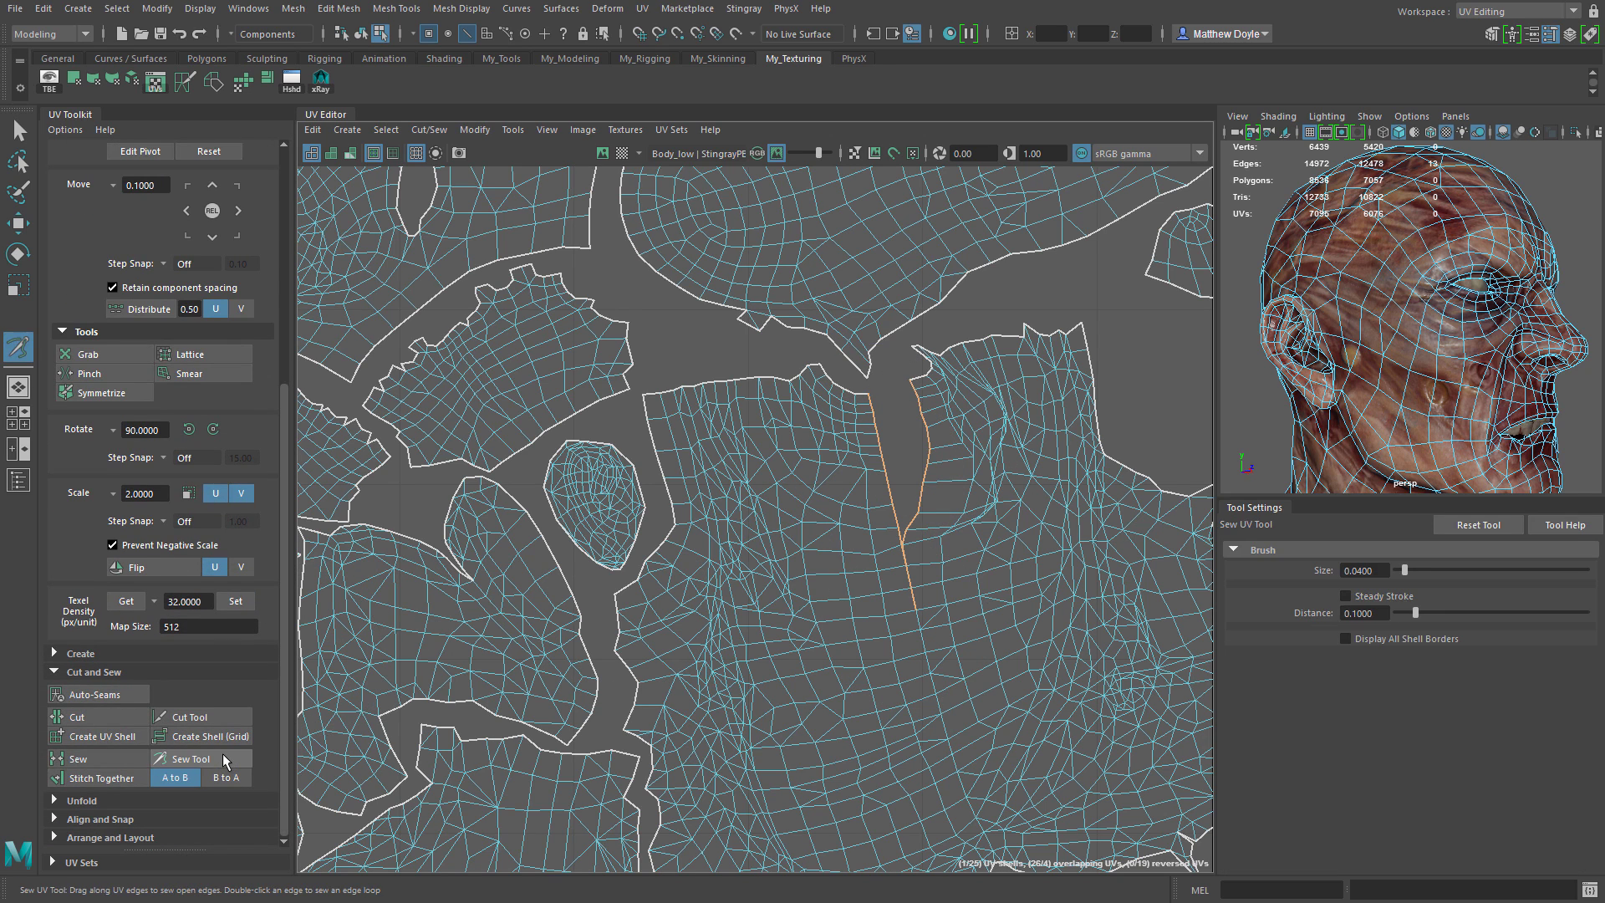
mouse_move(913, 400)
left_mouse_down()
mouse_move(904, 482)
mouse_move(956, 554)
left_mouse_up()
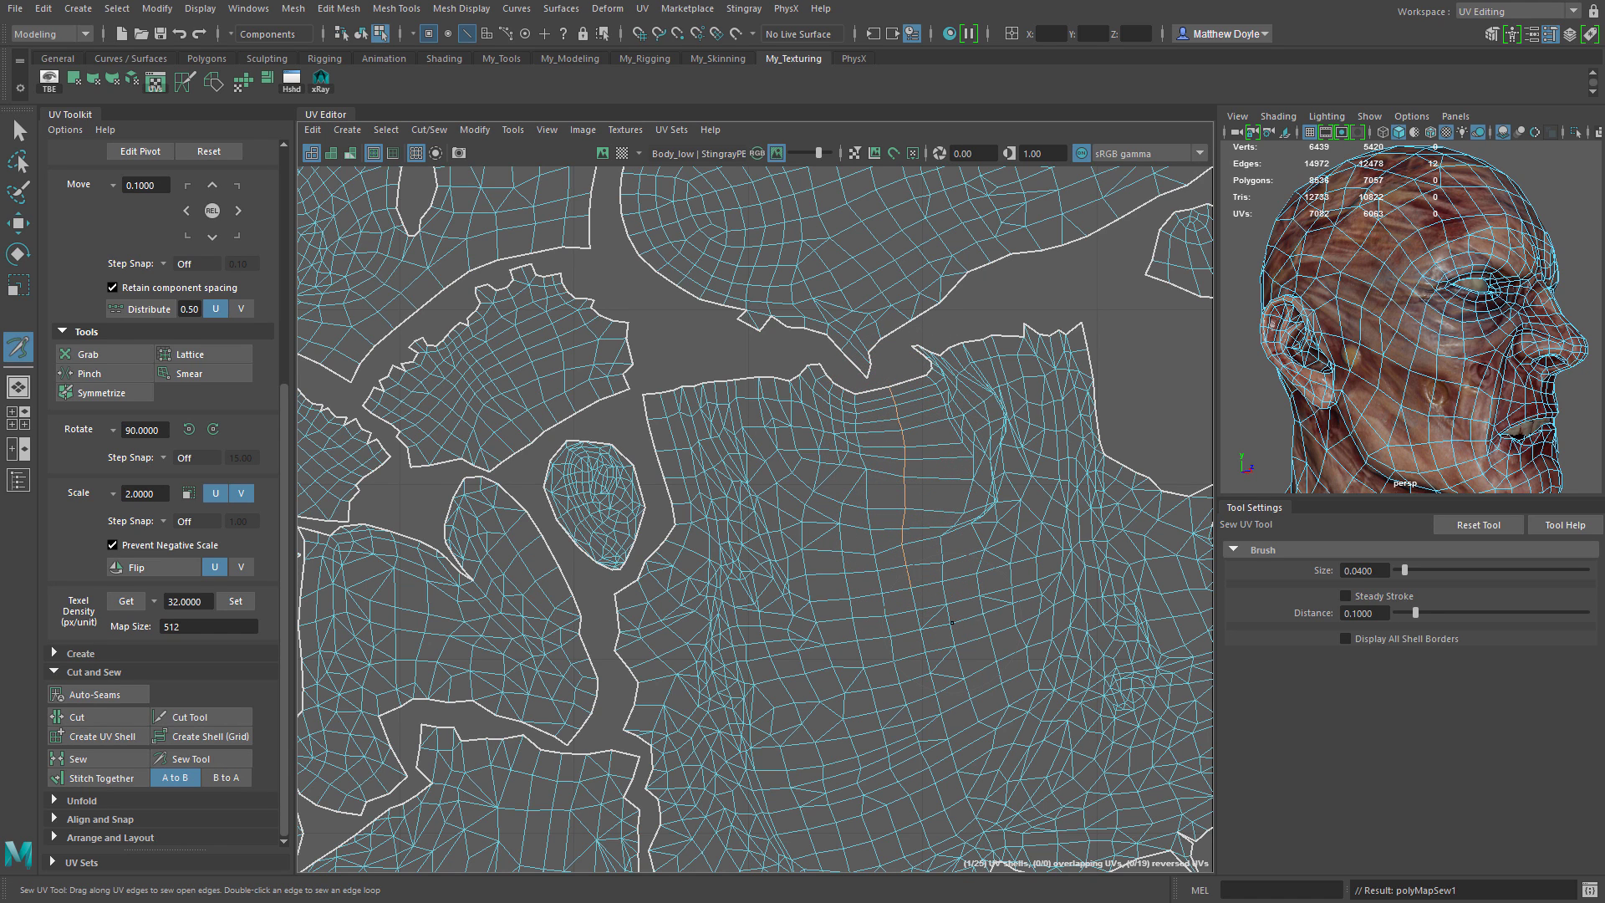
Cut a longer seam with the Cut Tool from the torso shell's neckline down past its middle
left_click(197, 718)
left_click_drag(888, 403, 905, 565)
left_click_drag(891, 394, 893, 390)
left_click_drag(905, 564, 951, 754)
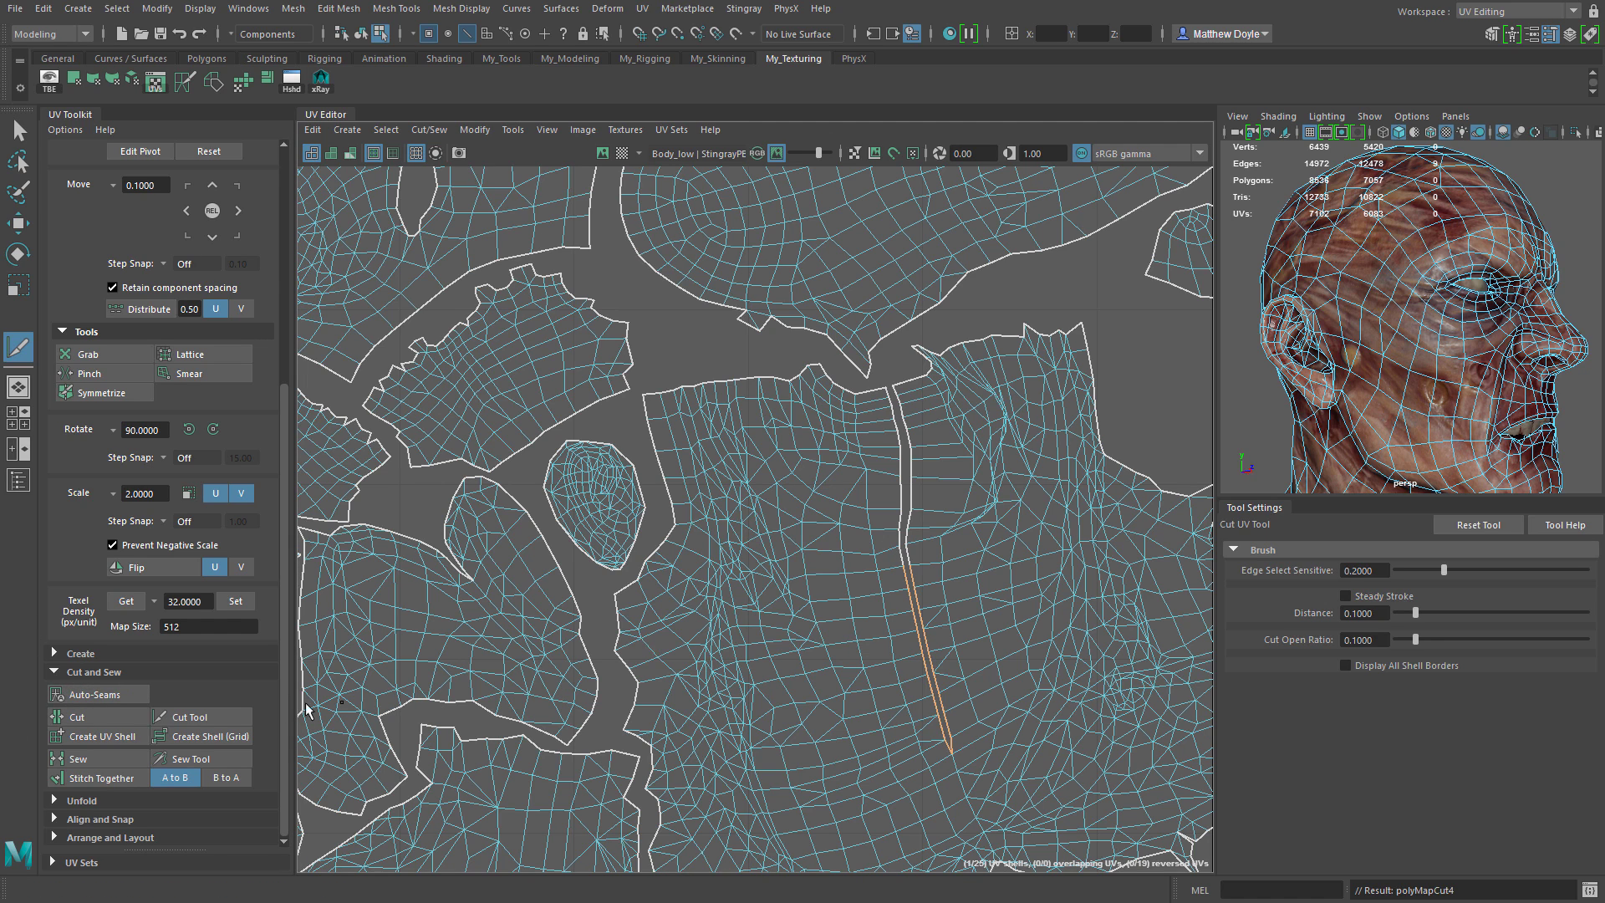
Review the Optimize, Unfold and Straighten commands available for unfolding UVs
left_click(70, 675)
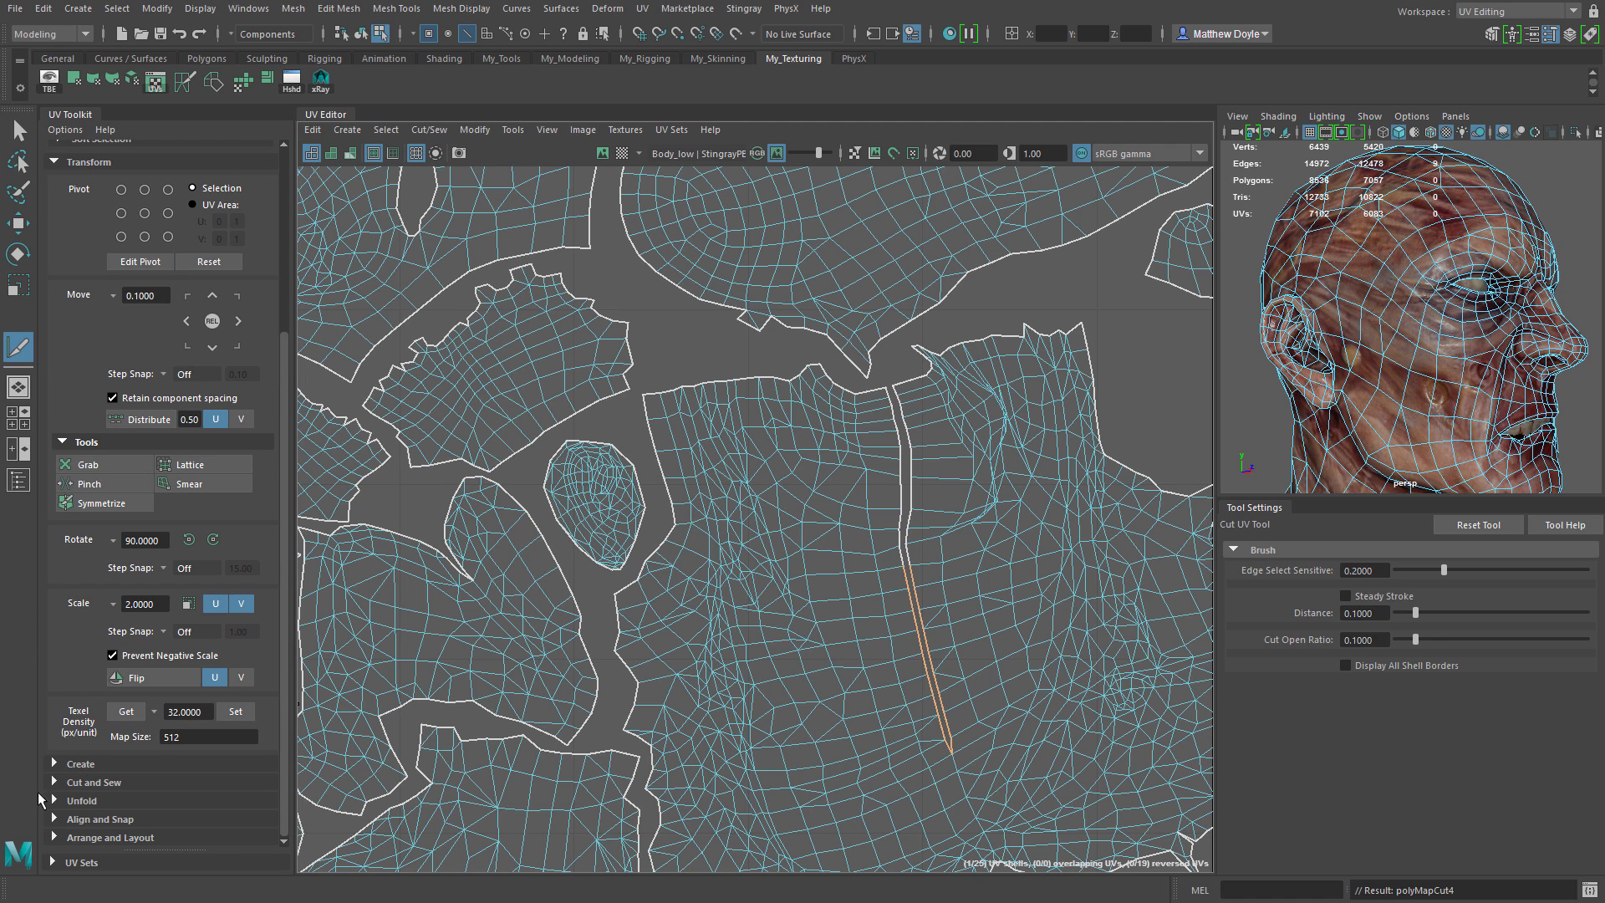
left_click(82, 801)
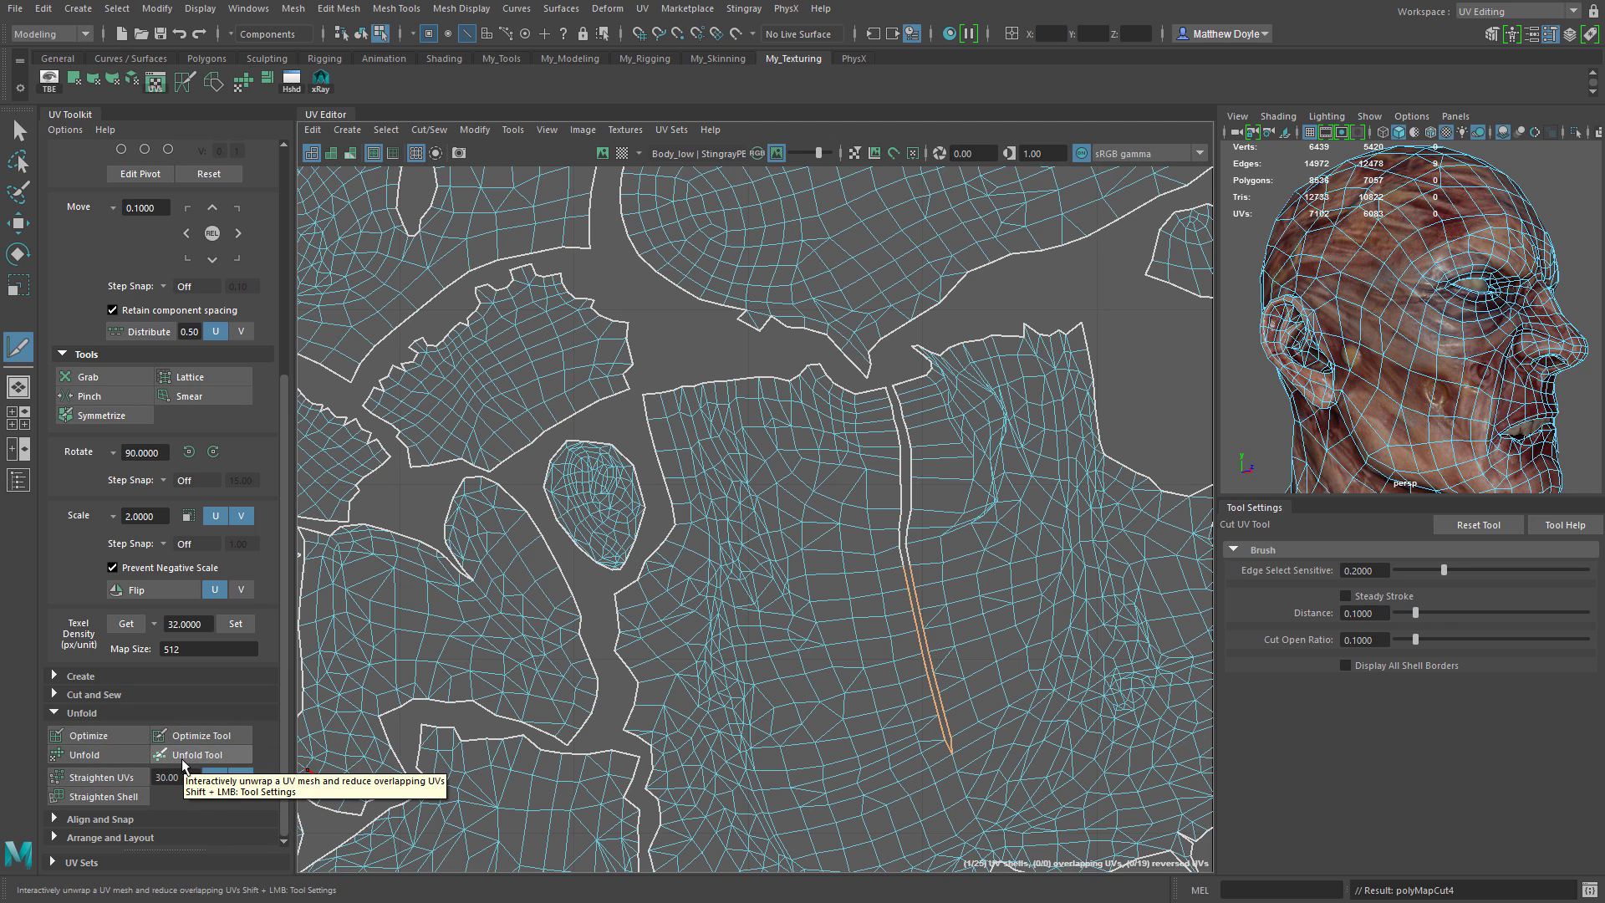
left_click(84, 712)
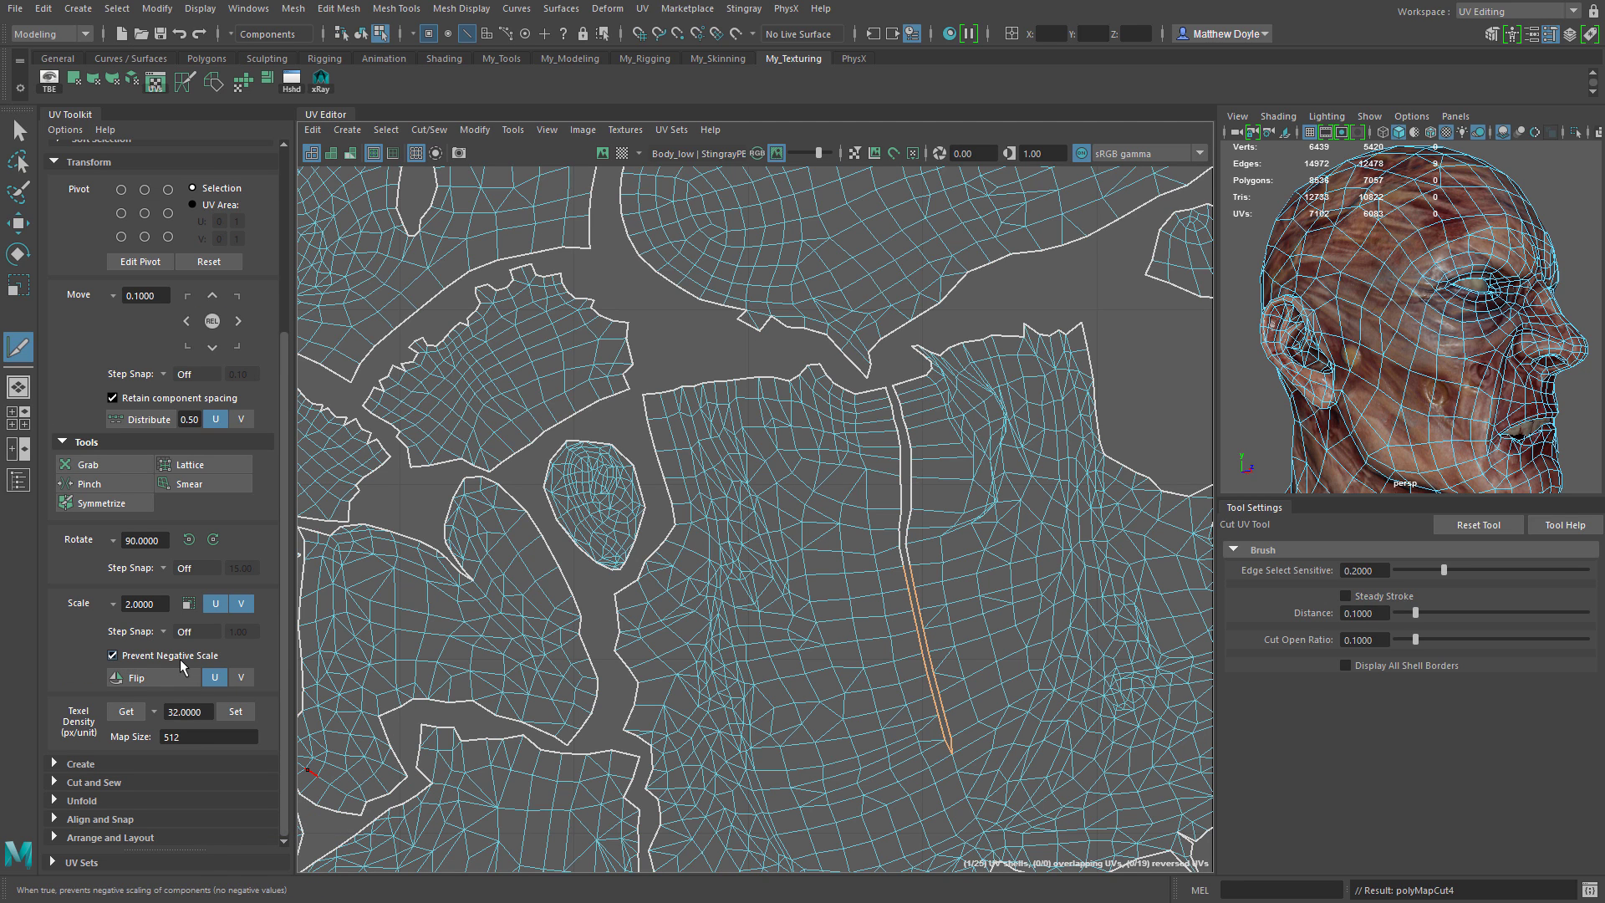
Select the whole torso UV shell and snap it to the top-left corner of the UV tile
left_click(144, 816)
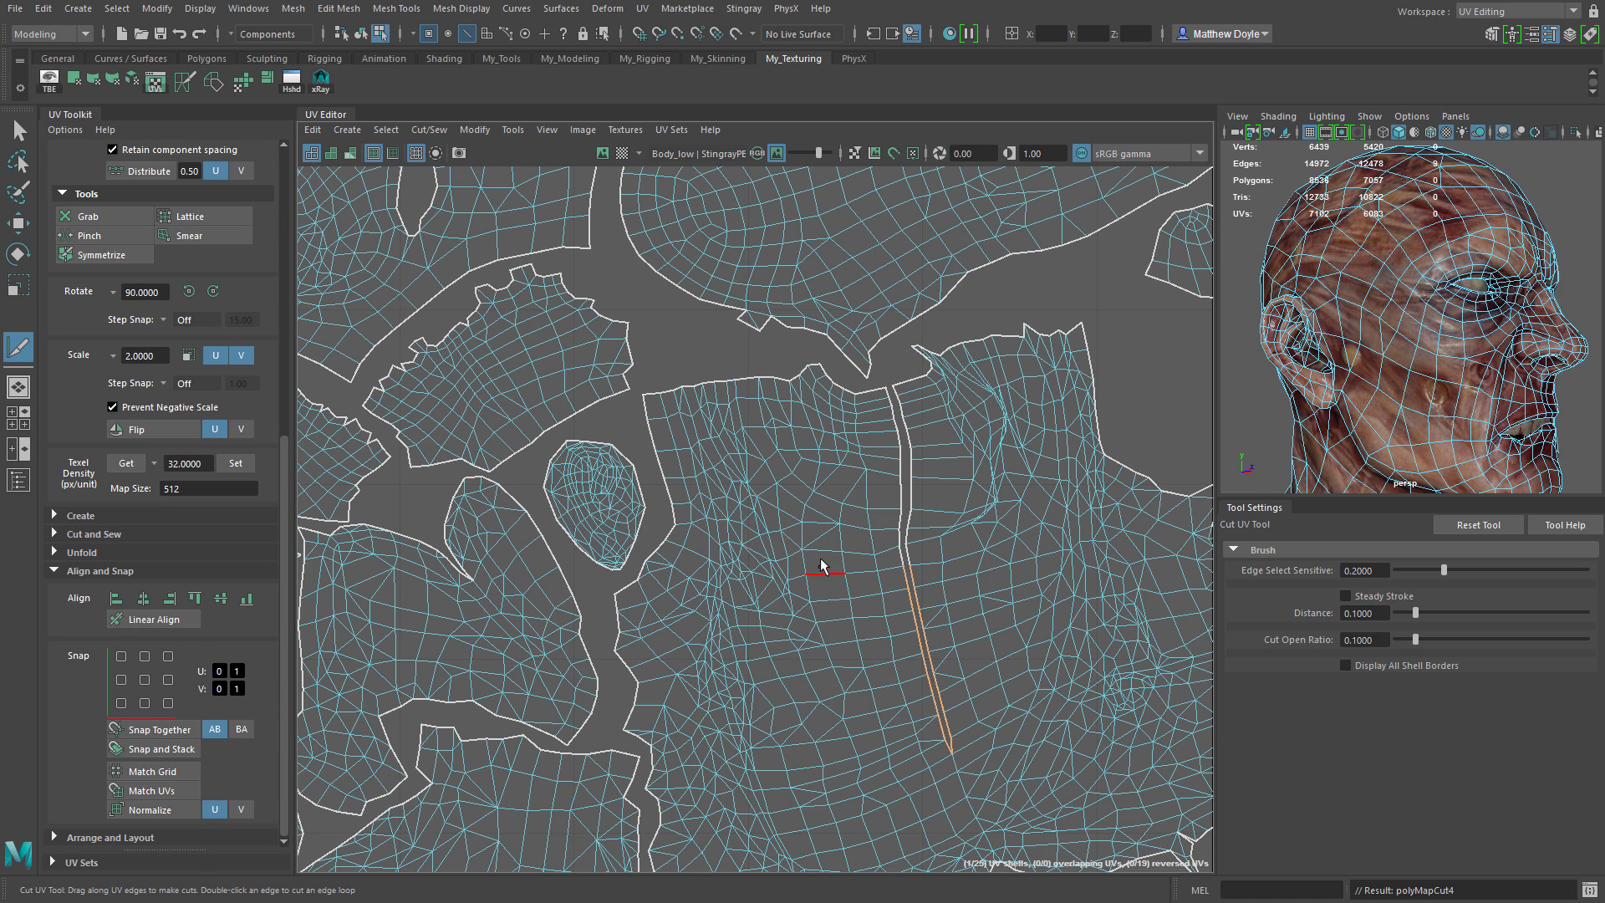
key("w")
left_click(849, 484)
right_click_drag(850, 485, 777, 457)
left_click(816, 487)
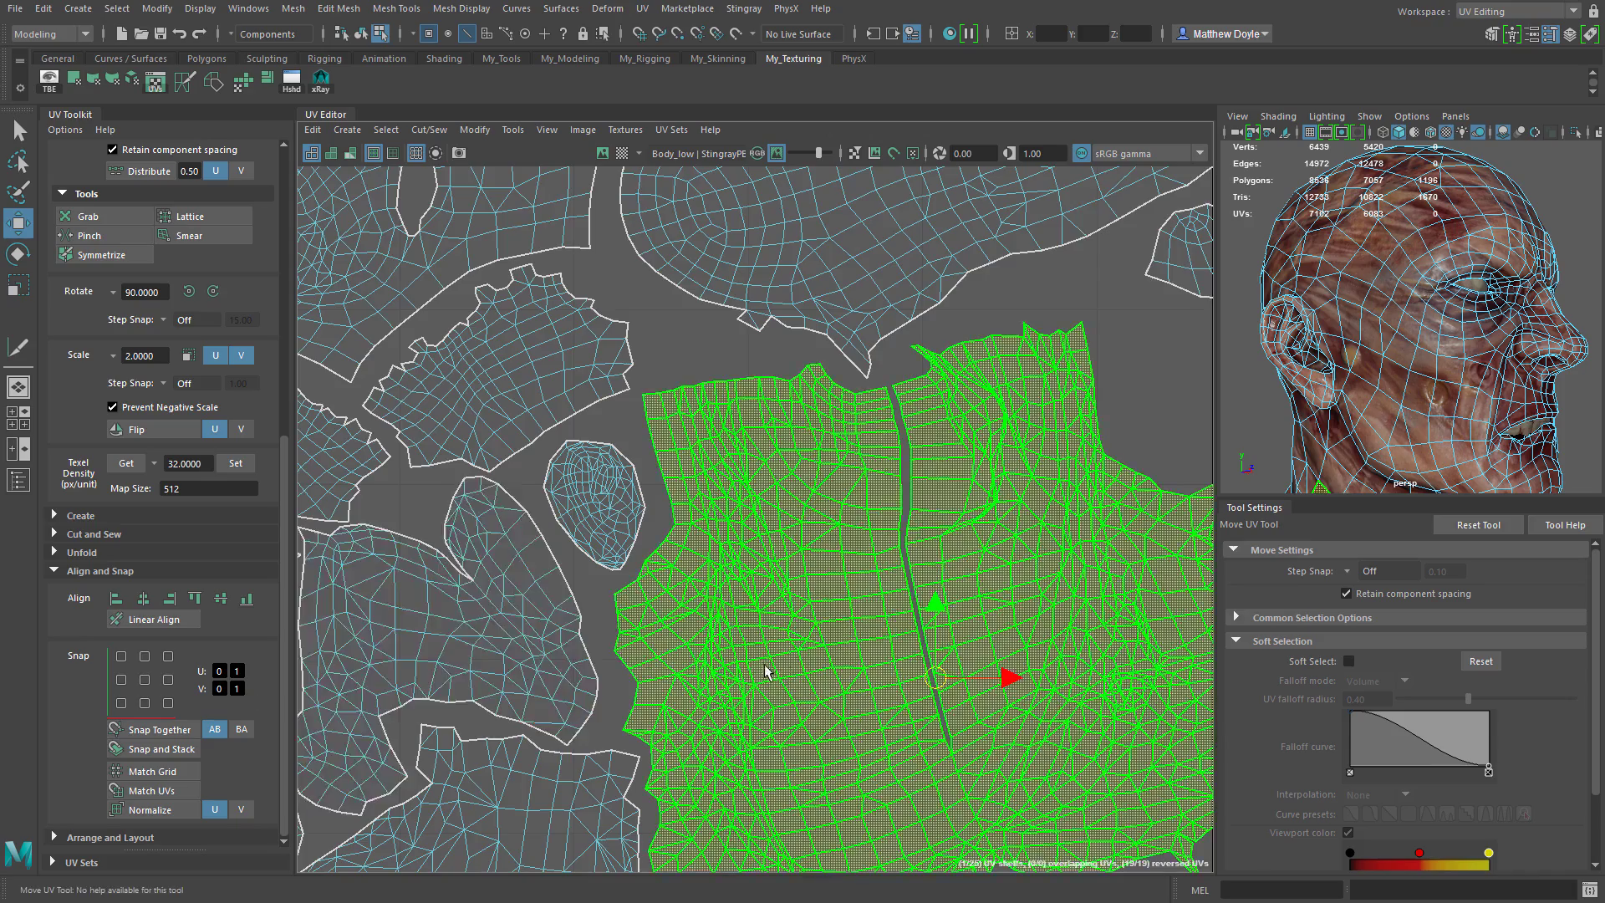
scroll(773, 660, "down", 3)
left_click(121, 657)
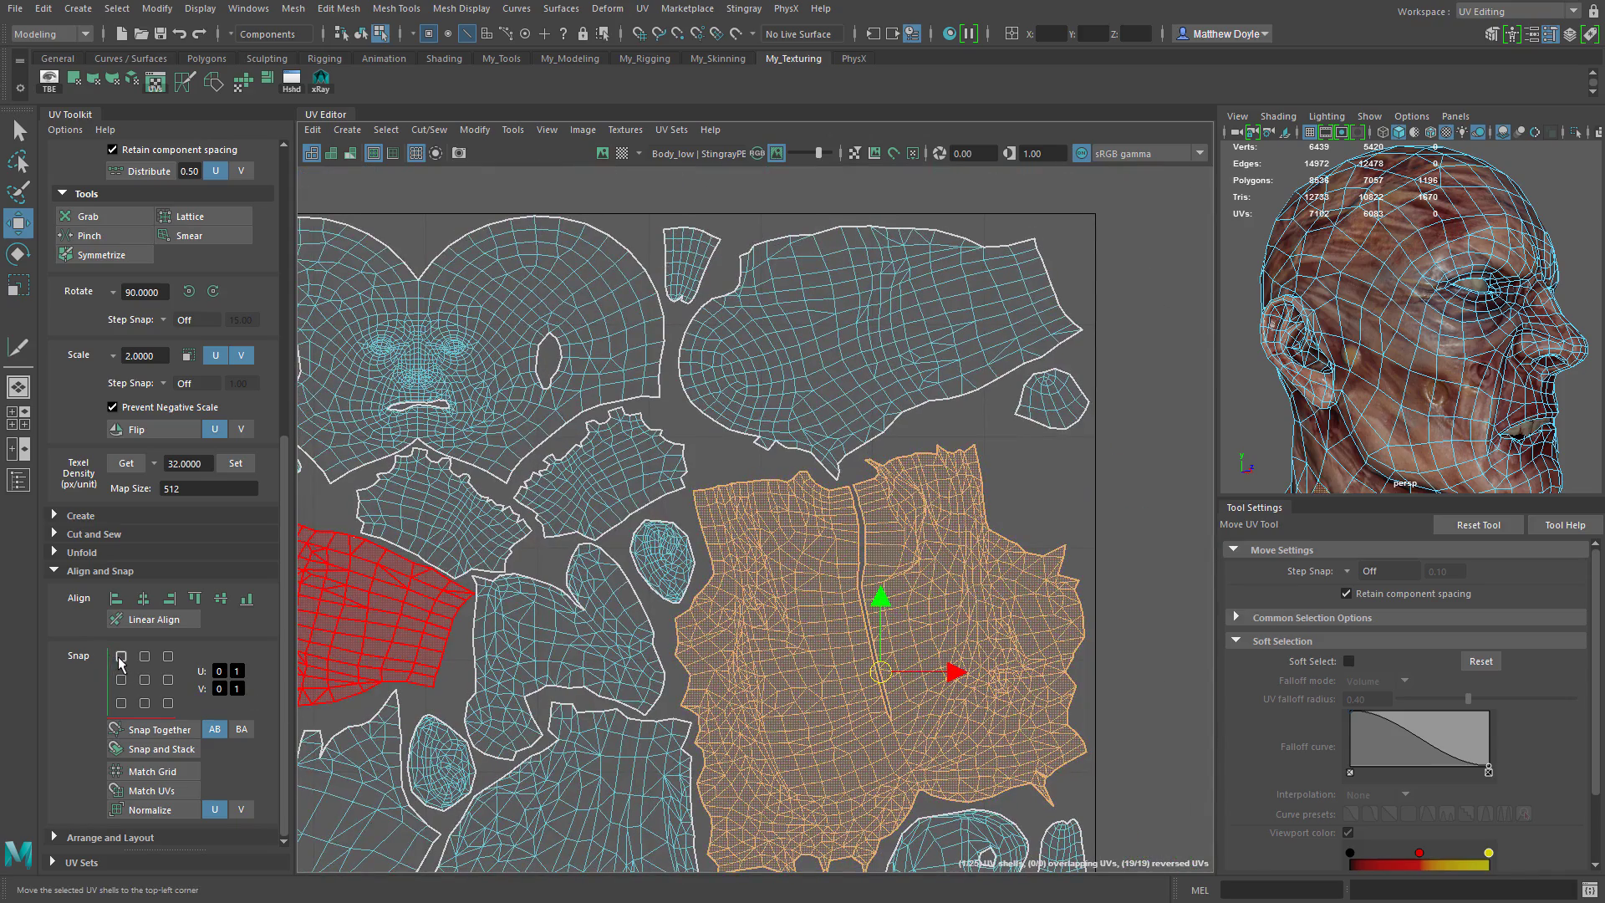
scroll(846, 531, "down", 3)
middle_click_drag(434, 657, 594, 602, "alt")
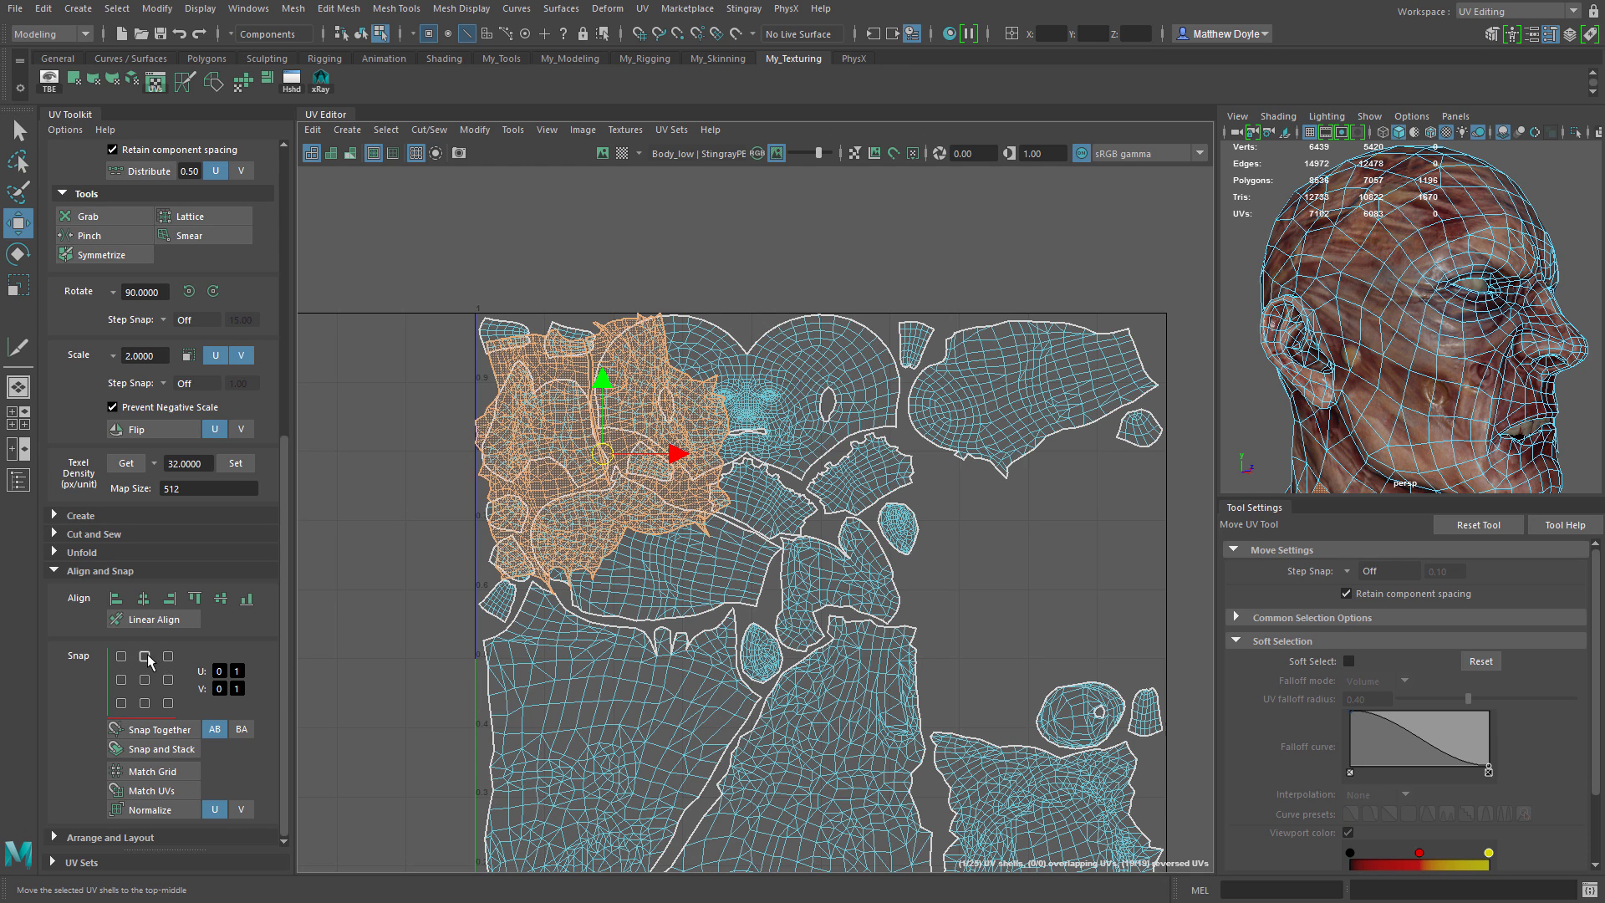
Snap the torso shell in turn to the UV tile's top-middle, top-right corner, center and bottom-right corner
left_click(145, 657)
left_click(168, 657)
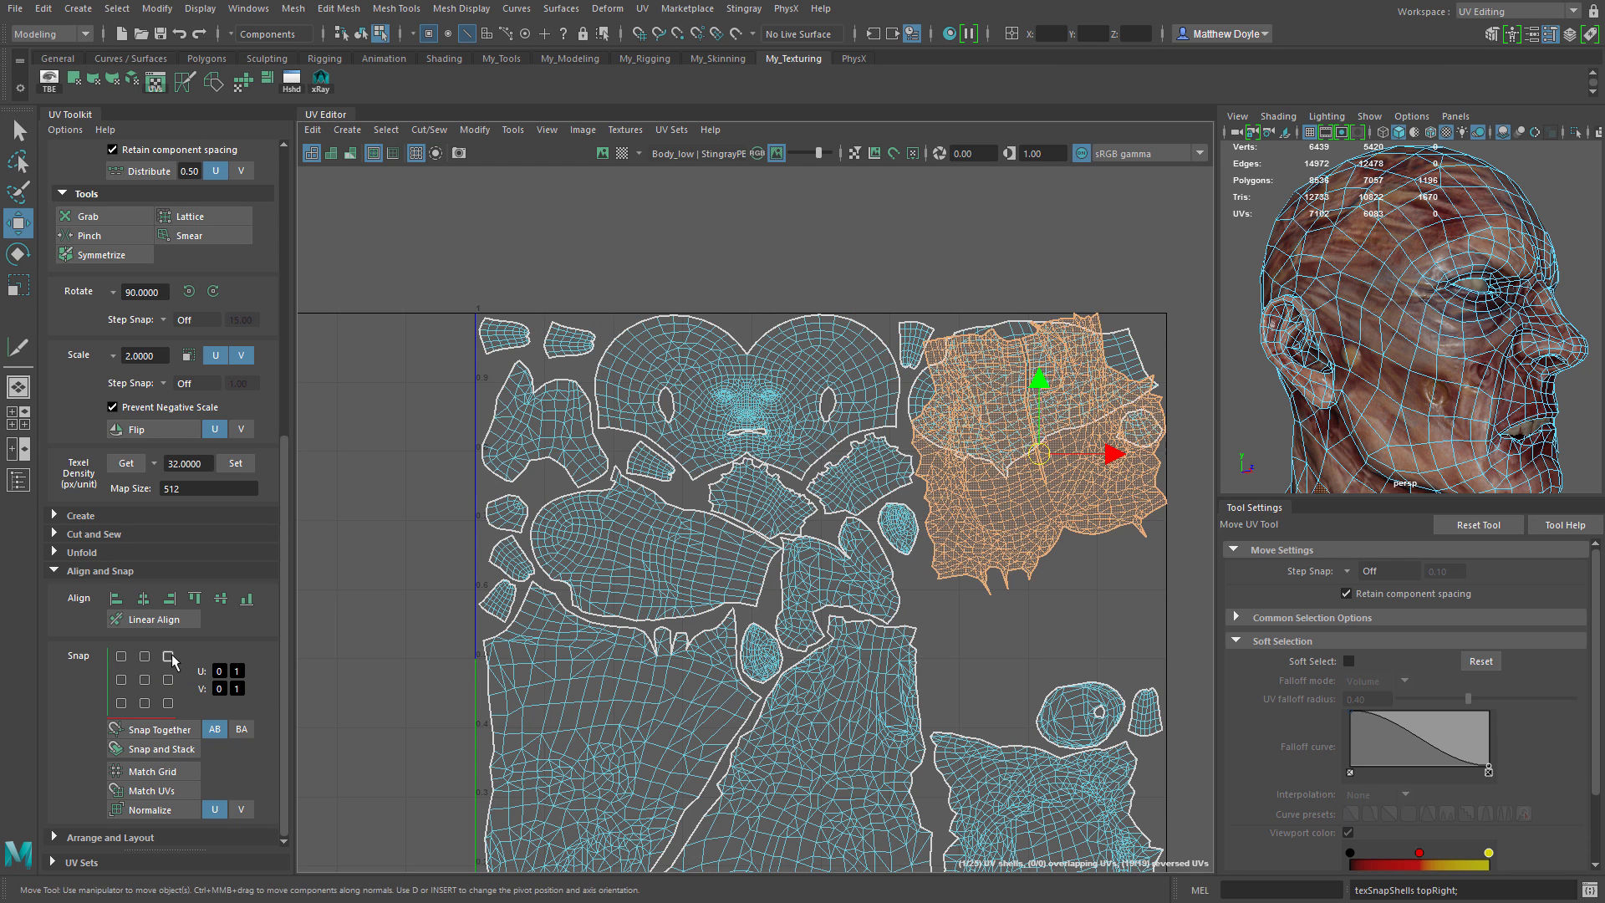
left_click(145, 680)
left_click(168, 702)
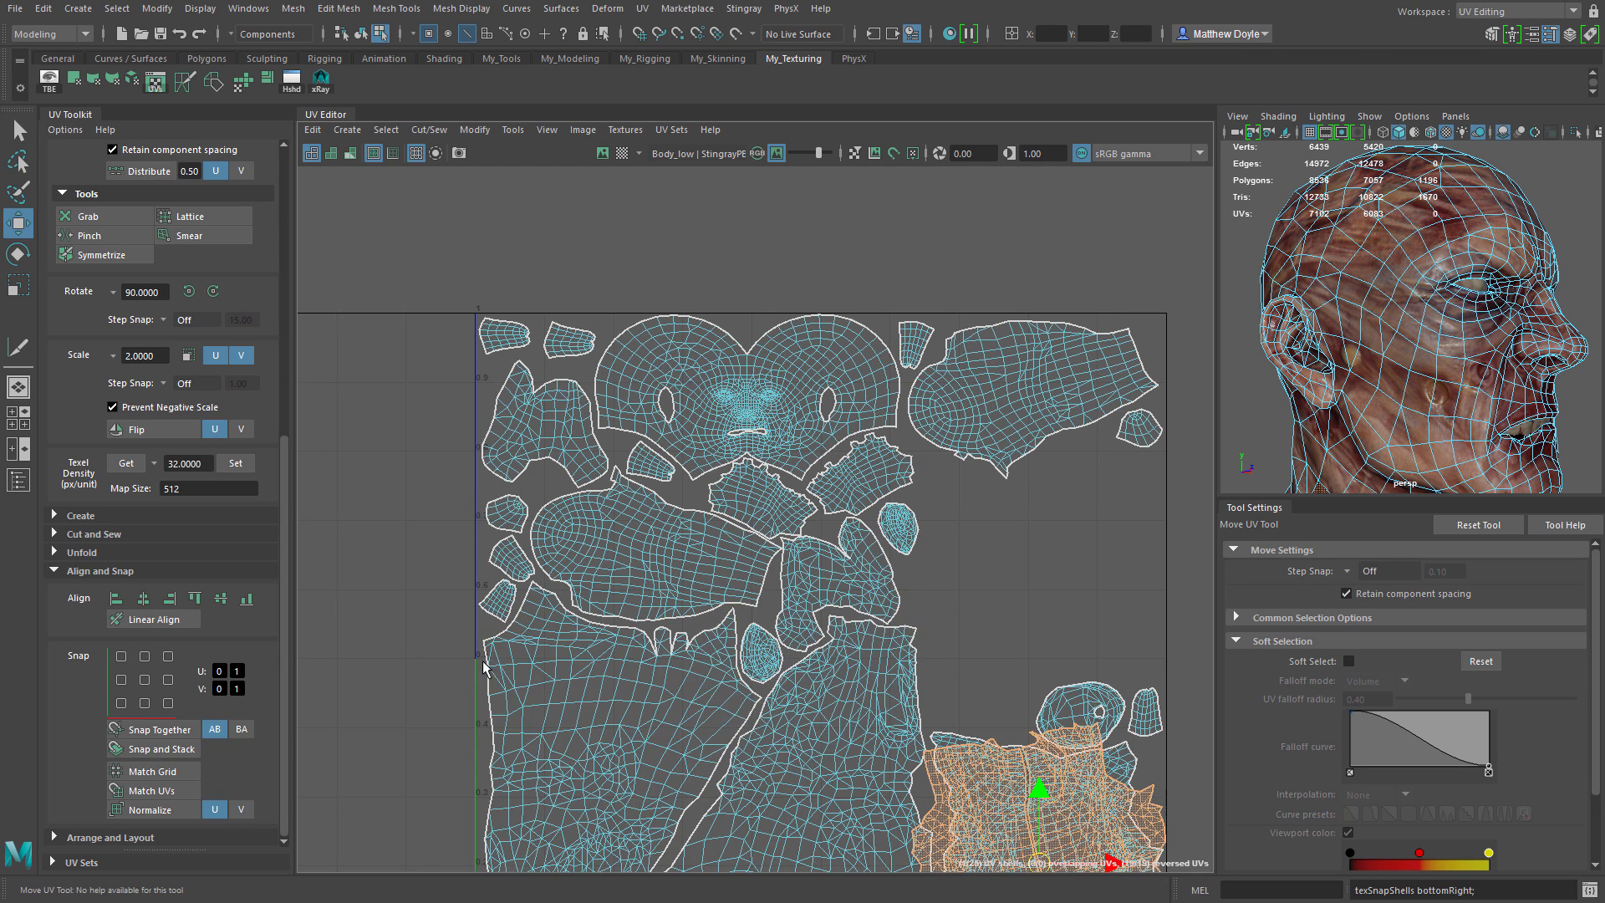
Undo the snap moves of the torso shell
key("ctrl+z")
key("ctrl+z")
key("ctrl+z")
key("ctrl+z")
key("ctrl+z")
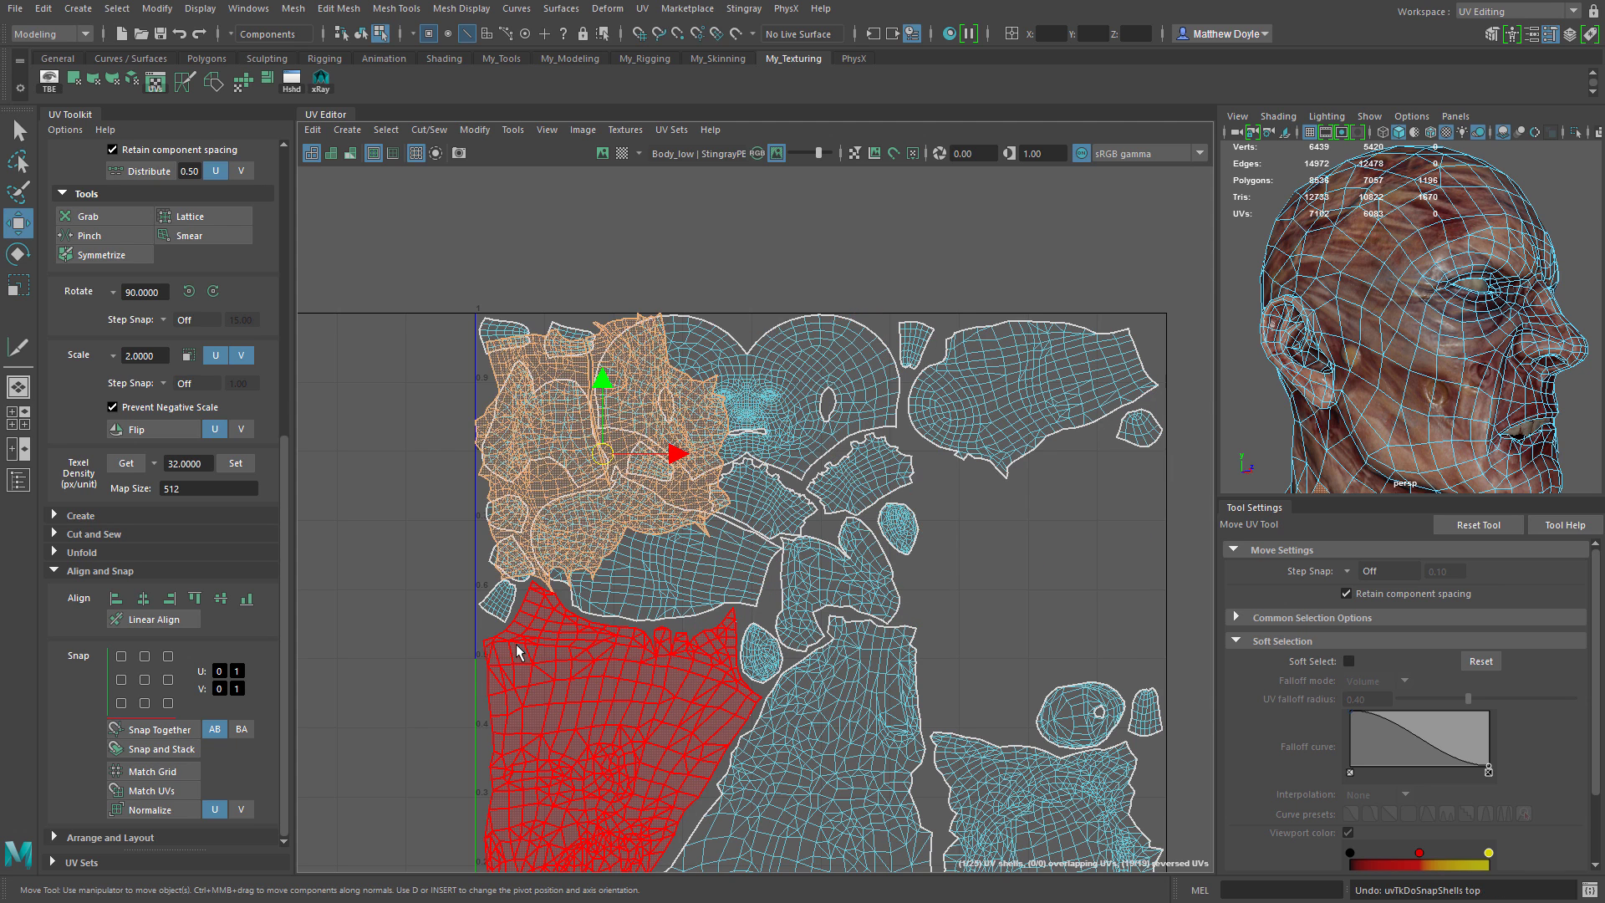
Add the head shell to the torso selection and align both along U to the minimum, the maximum and the center
left_click(114, 600)
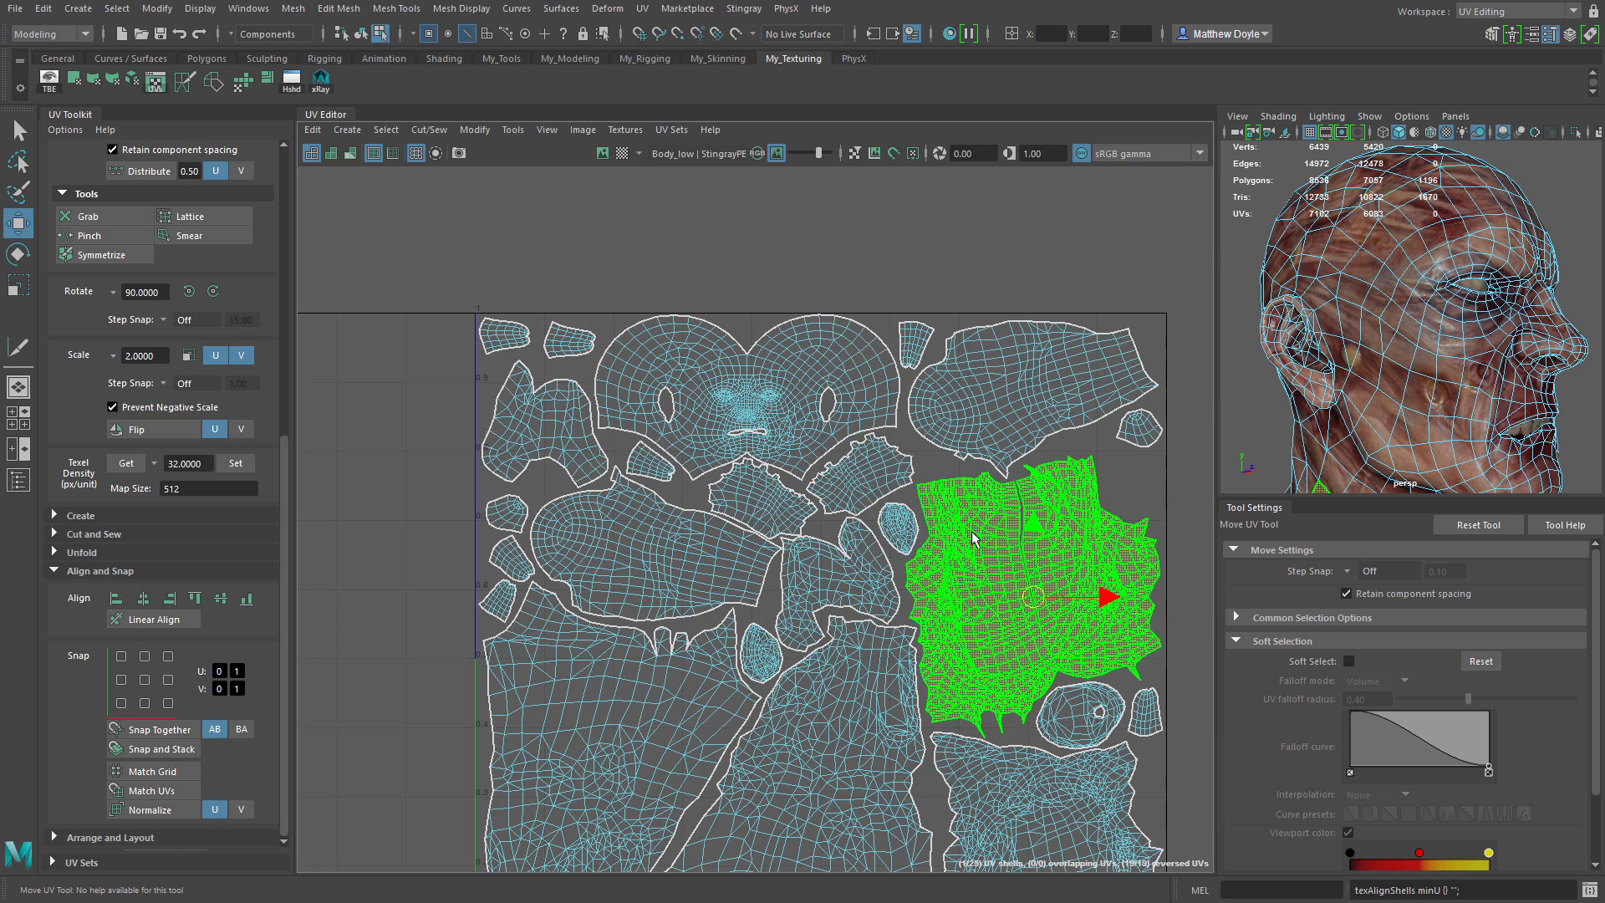
left_click(707, 384, "shift")
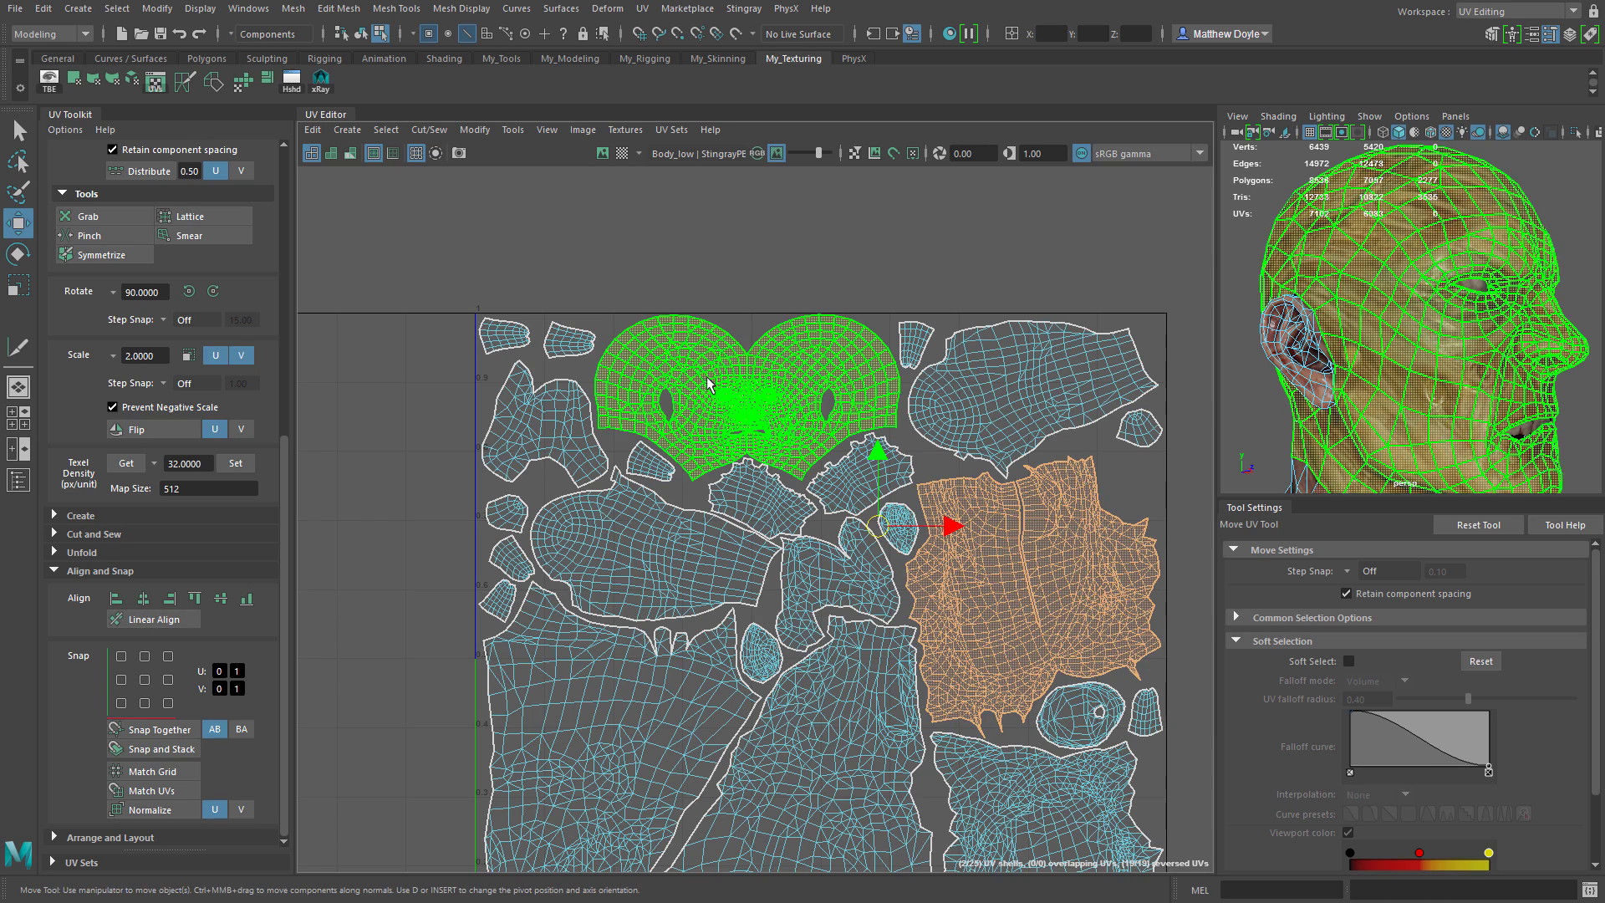
left_click(117, 600)
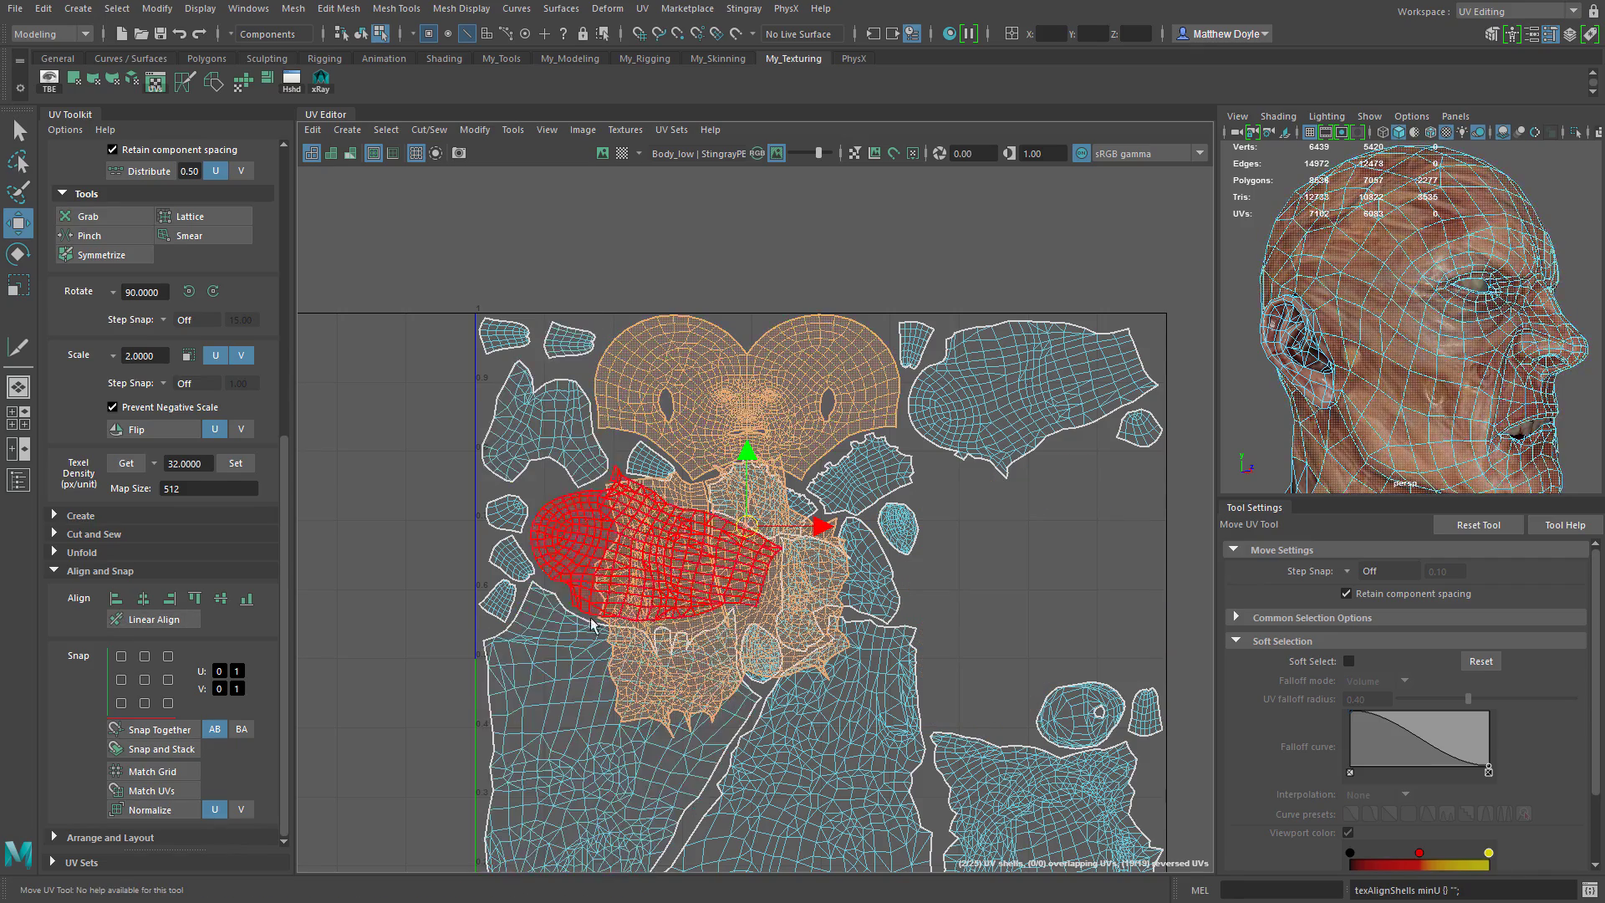
left_click(169, 598)
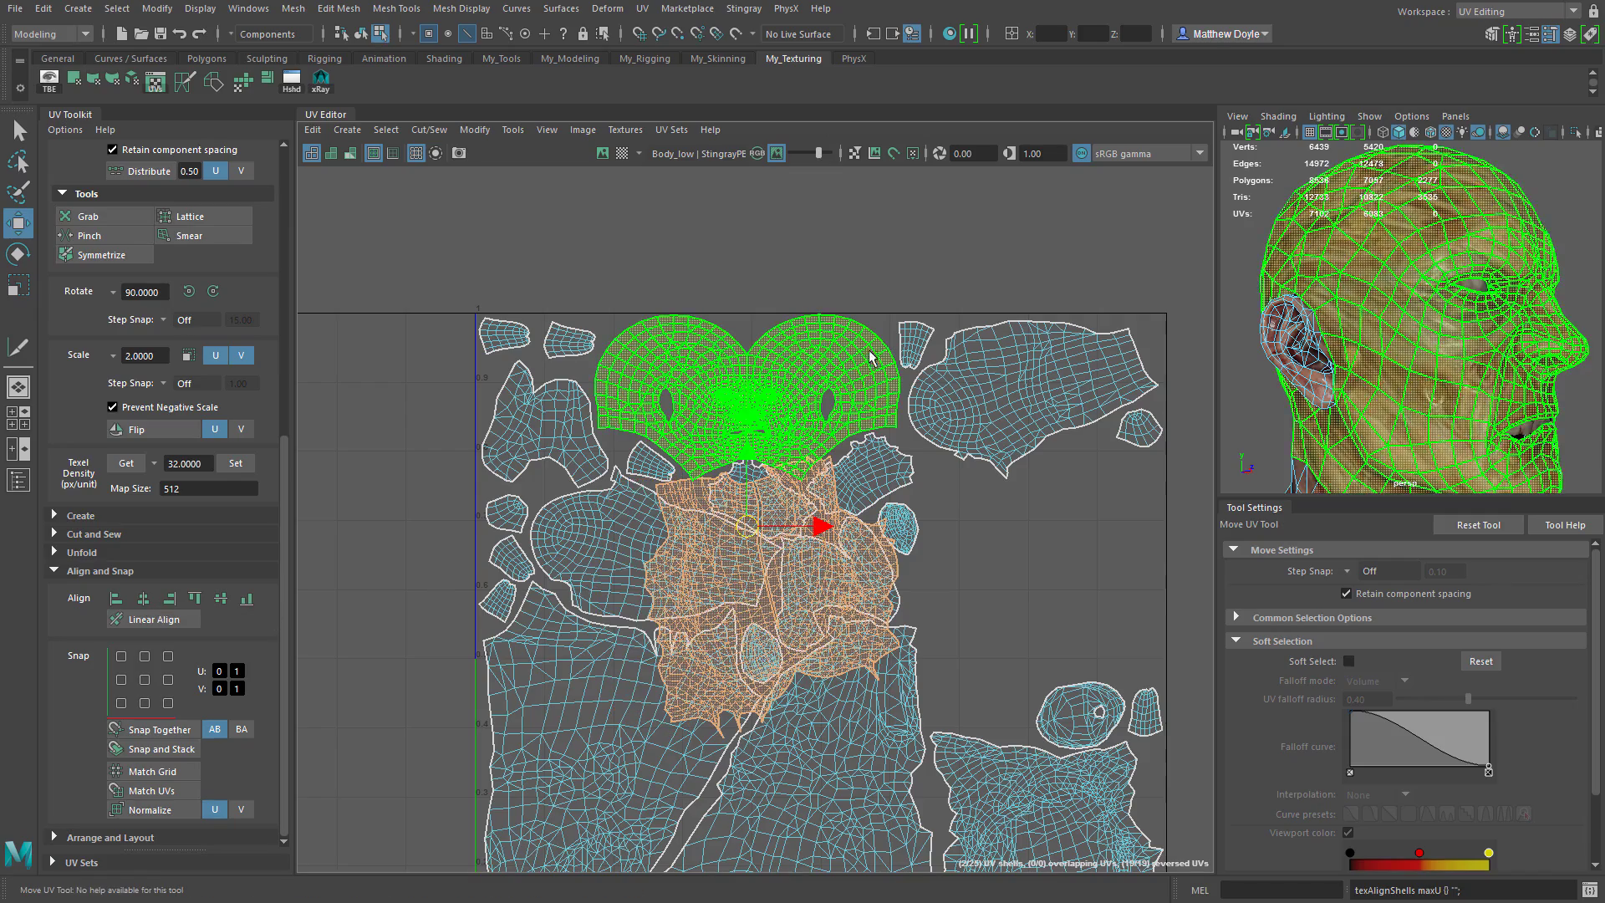
left_click(143, 598)
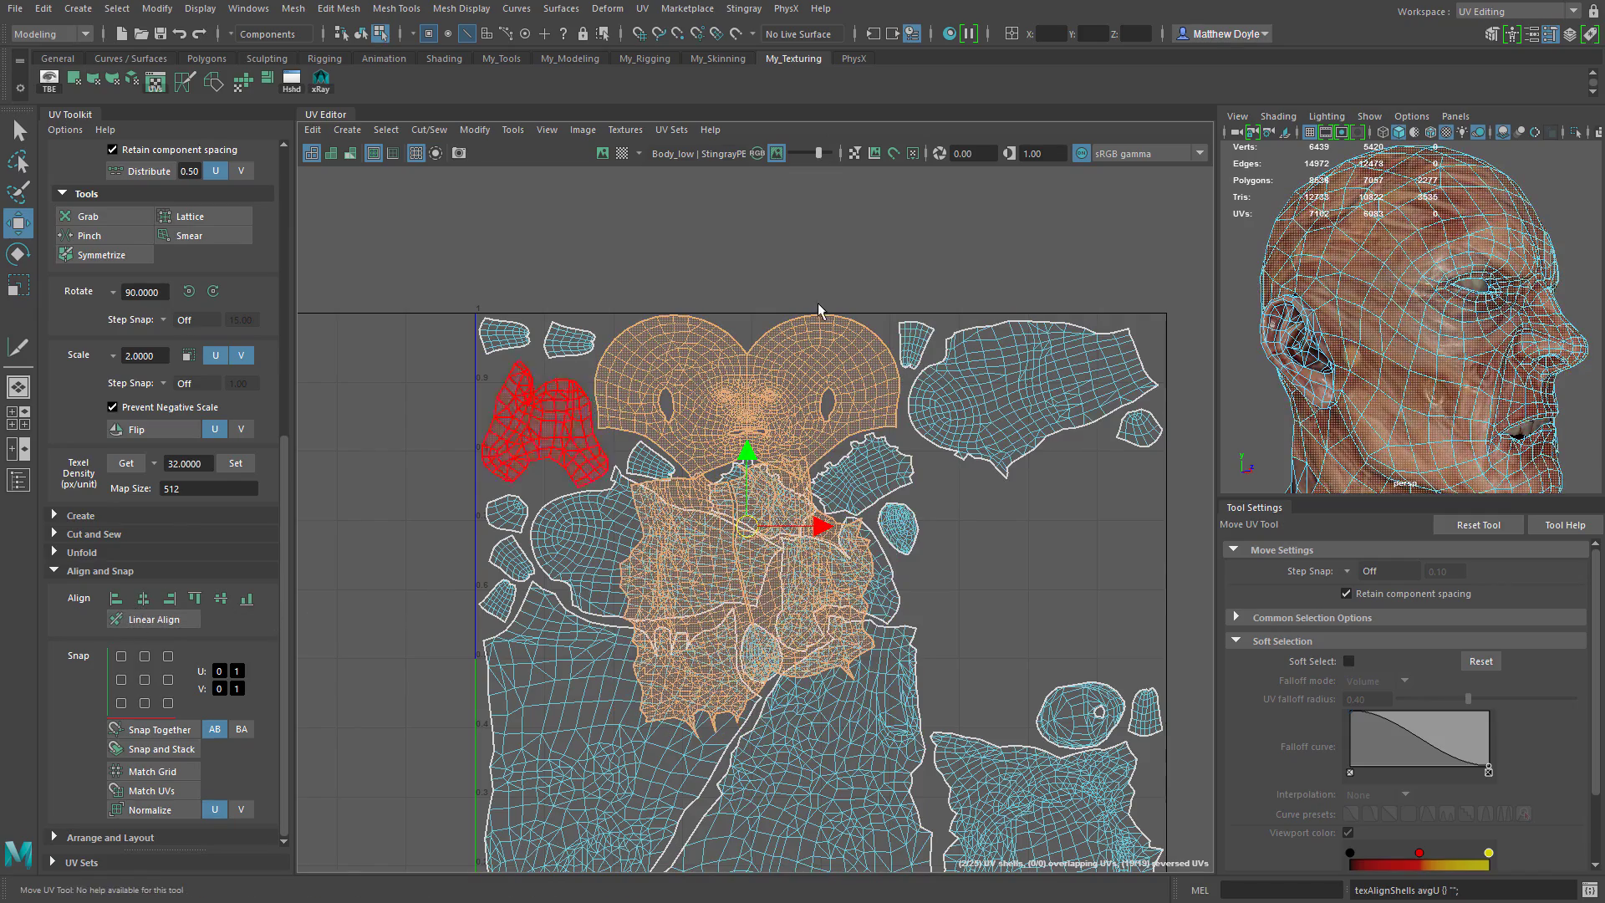
Align the head and torso shells along V to the center, the minimum and the maximum
left_click(220, 598)
left_click(247, 598)
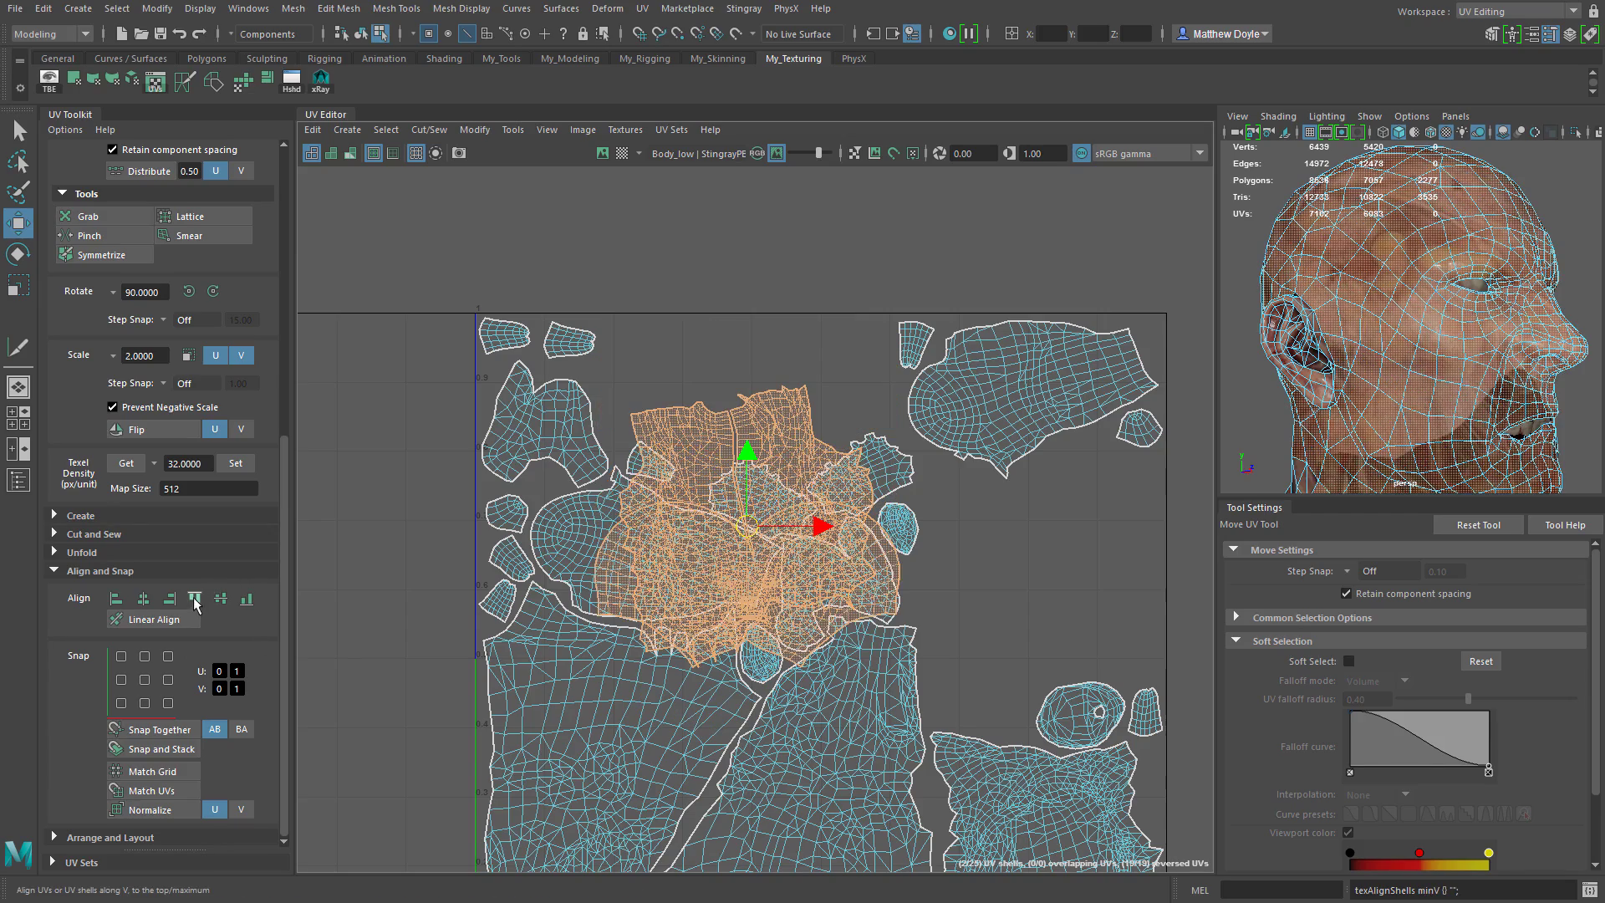
left_click(195, 599)
Undo the alignments of the head and torso shells
key("ctrl+z")
key("ctrl+z")
key("ctrl+z")
key("ctrl+z")
key("ctrl+z")
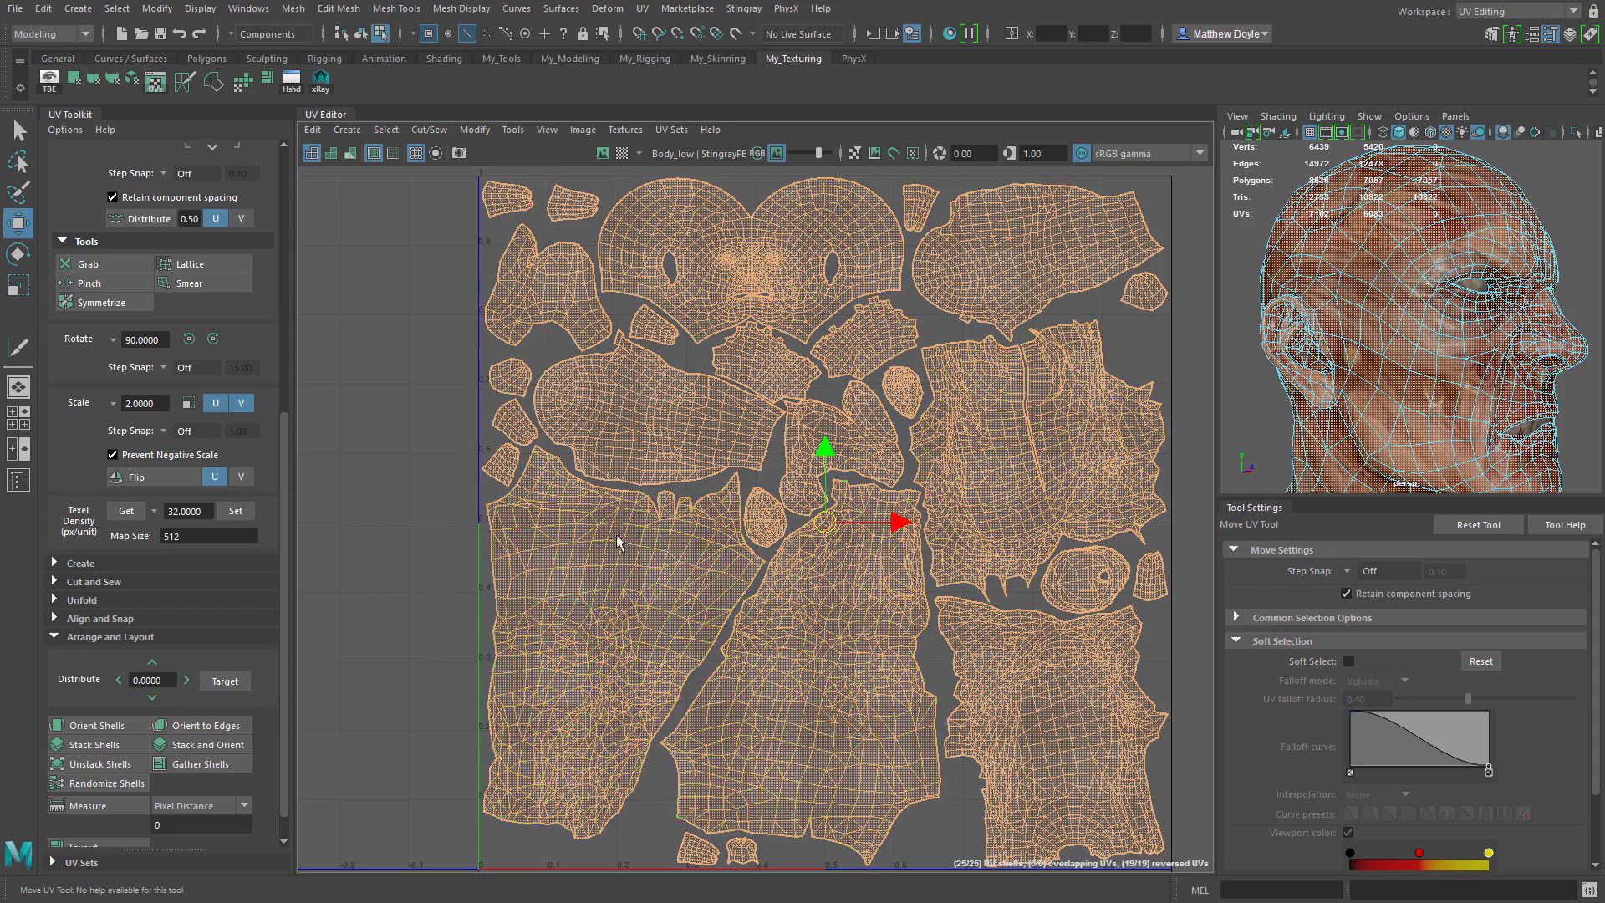
Distribute all the UV shells rightwards along U with a spacing of 0 and inspect the whole row
middle_click_drag(436, 609, 423, 581, "alt")
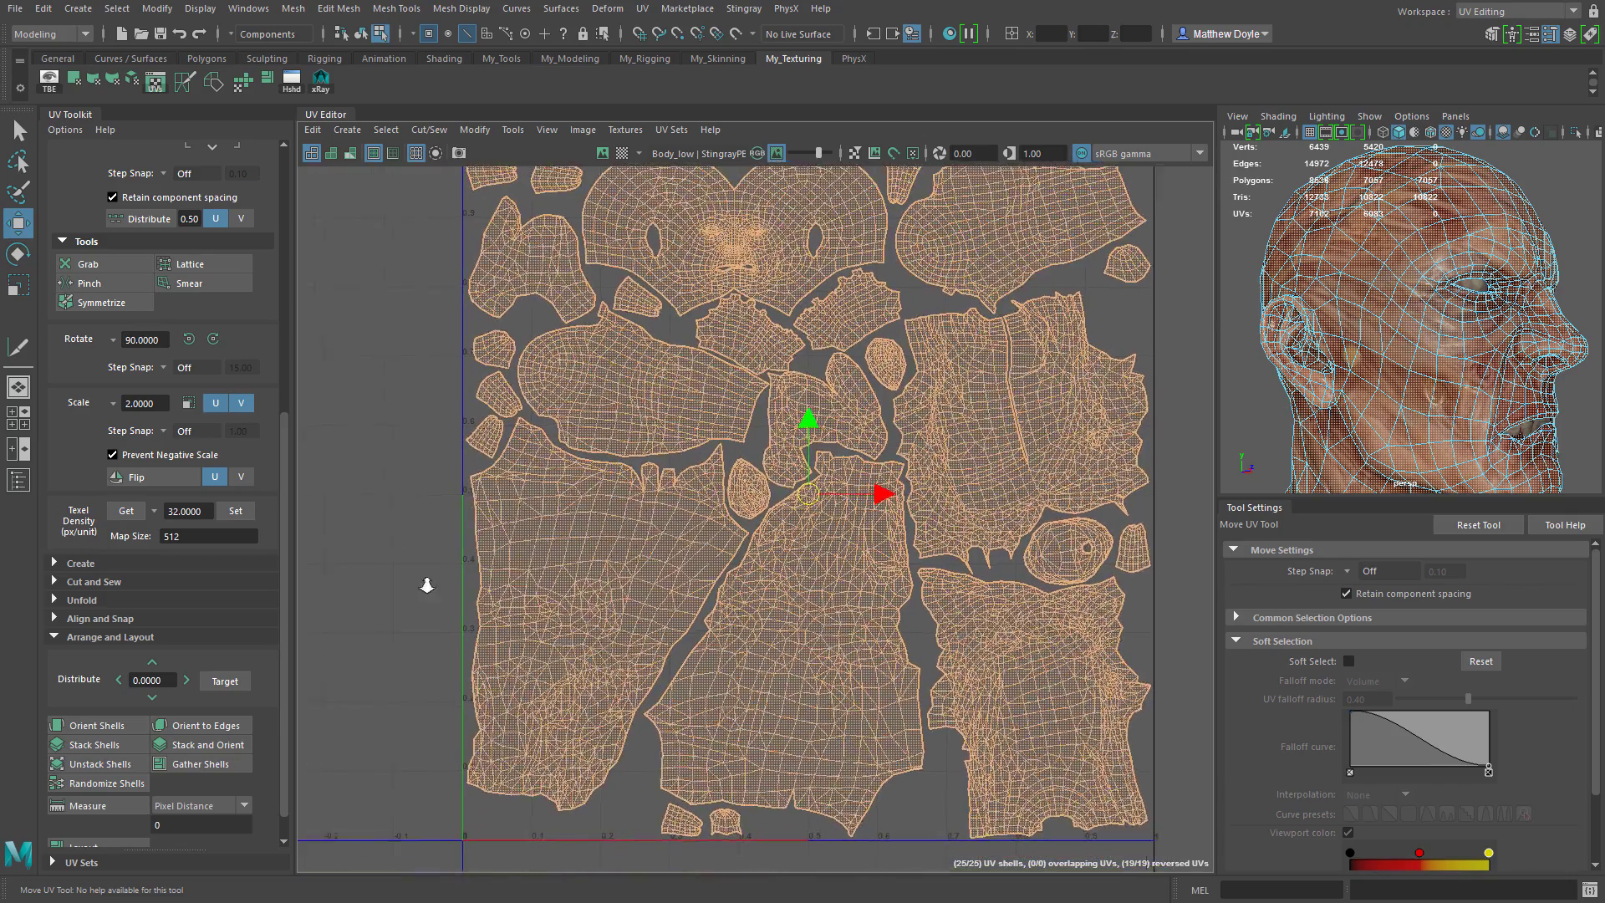
right_click_drag(423, 580, 393, 579, "alt")
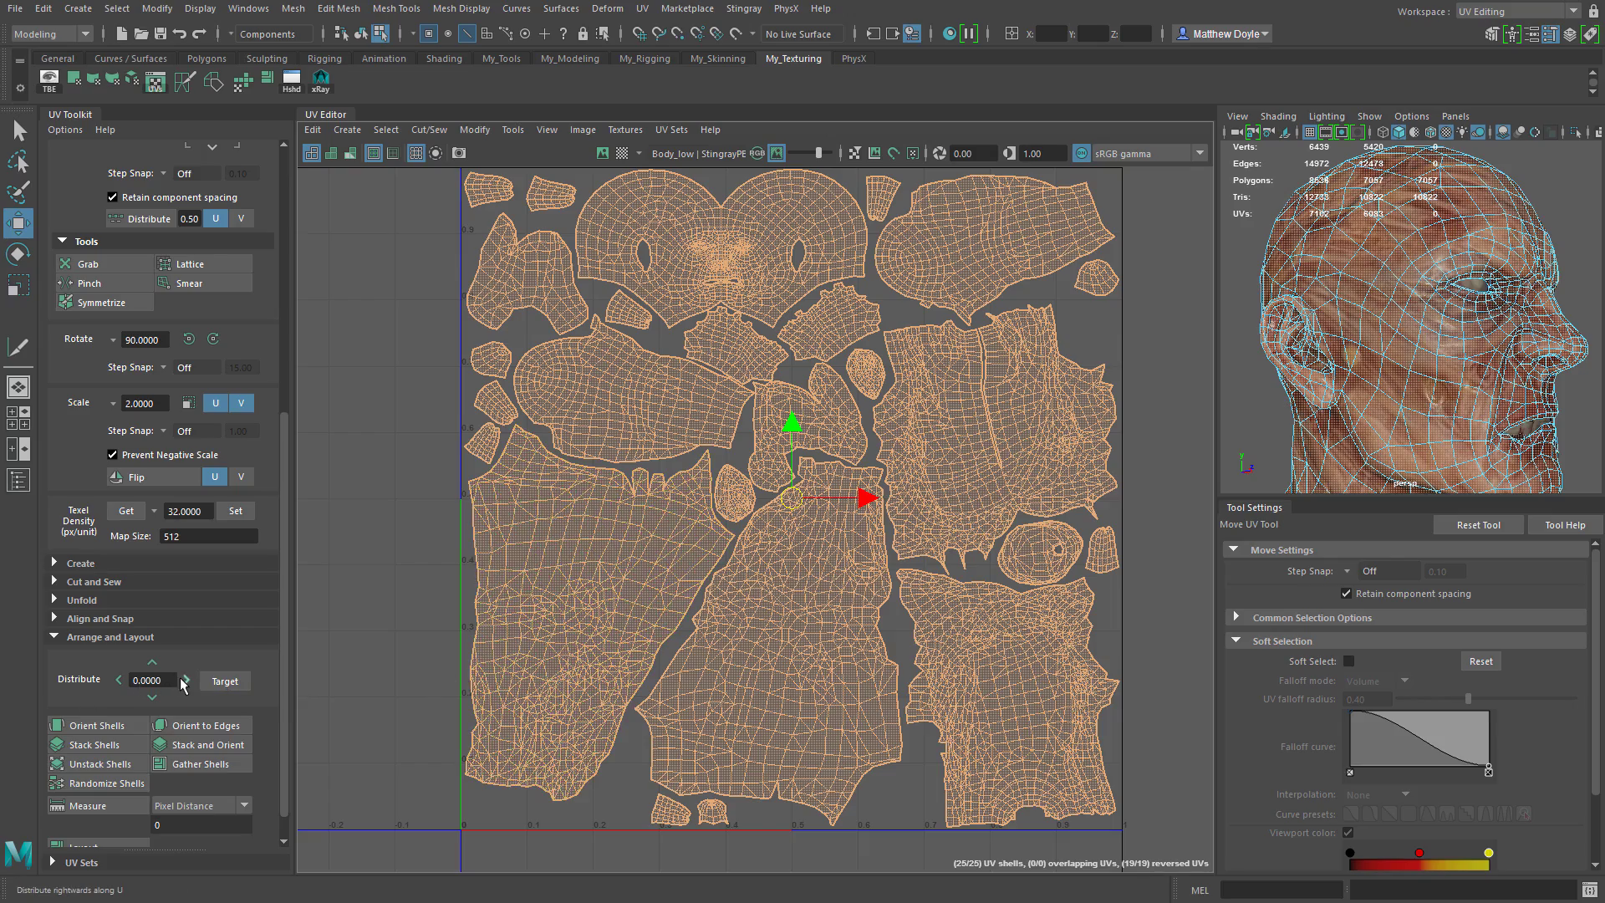
left_click(186, 681)
right_click_drag(942, 667, 627, 636, "alt")
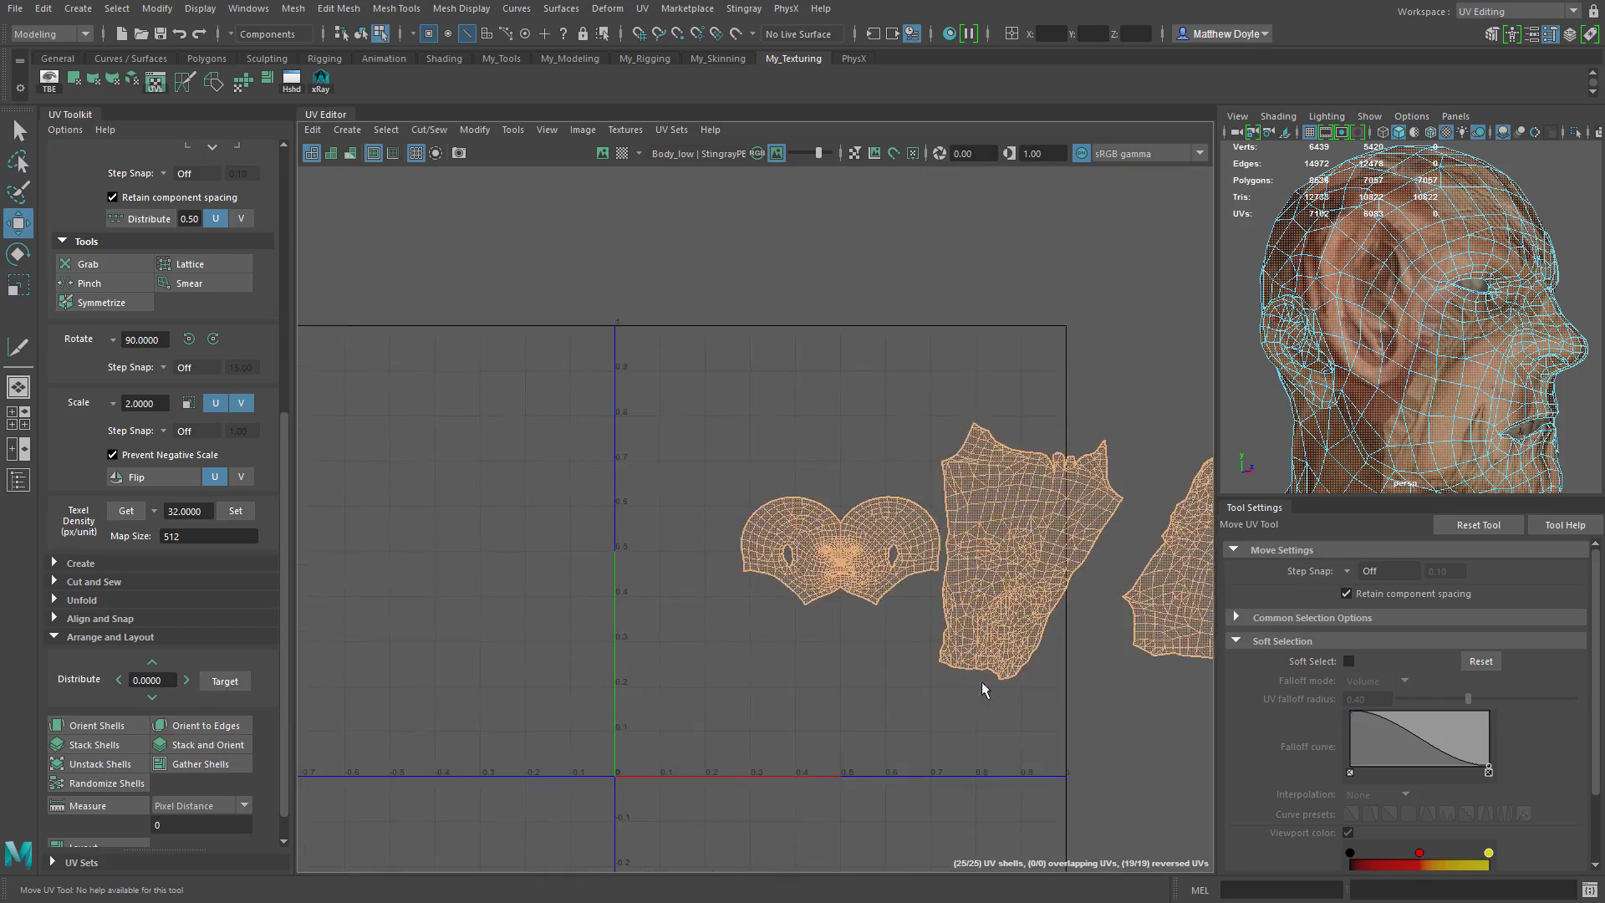
middle_click_drag(982, 688, 648, 642, "alt")
right_click_drag(961, 635, 585, 593, "alt")
middle_click_drag(865, 643, 535, 576, "alt")
right_click_drag(945, 660, 618, 579, "alt")
middle_click_drag(854, 643, 618, 587, "alt")
right_click_drag(1003, 650, 823, 621, "alt")
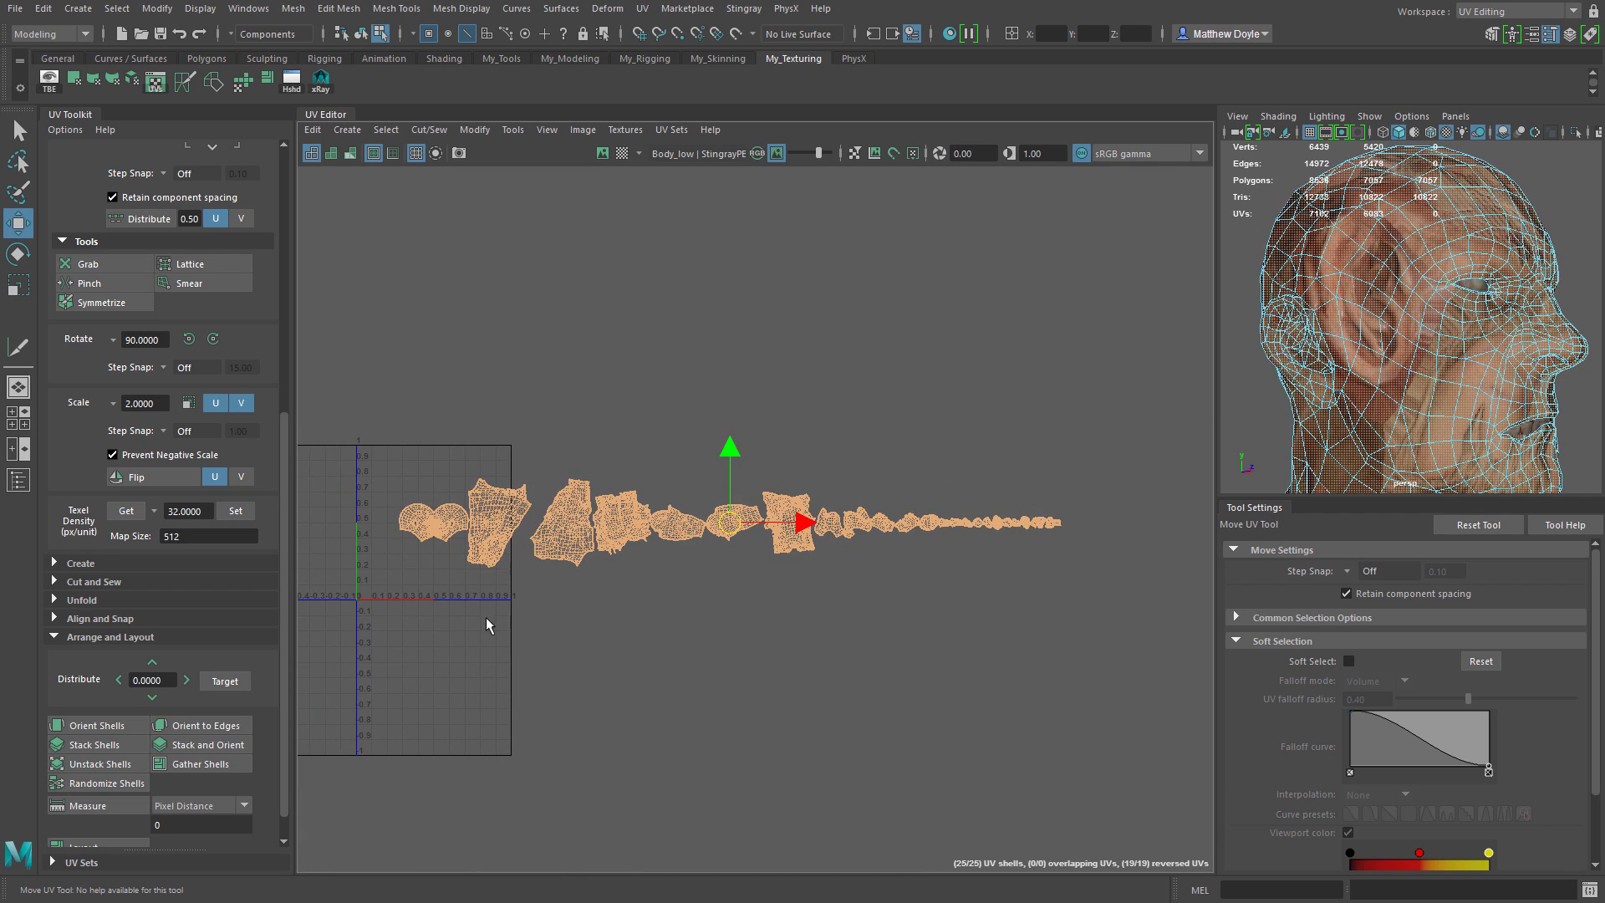
middle_click_drag(526, 618, 698, 582, "alt")
Undo the shell distribution and frame the UV tile
key("ctrl+z")
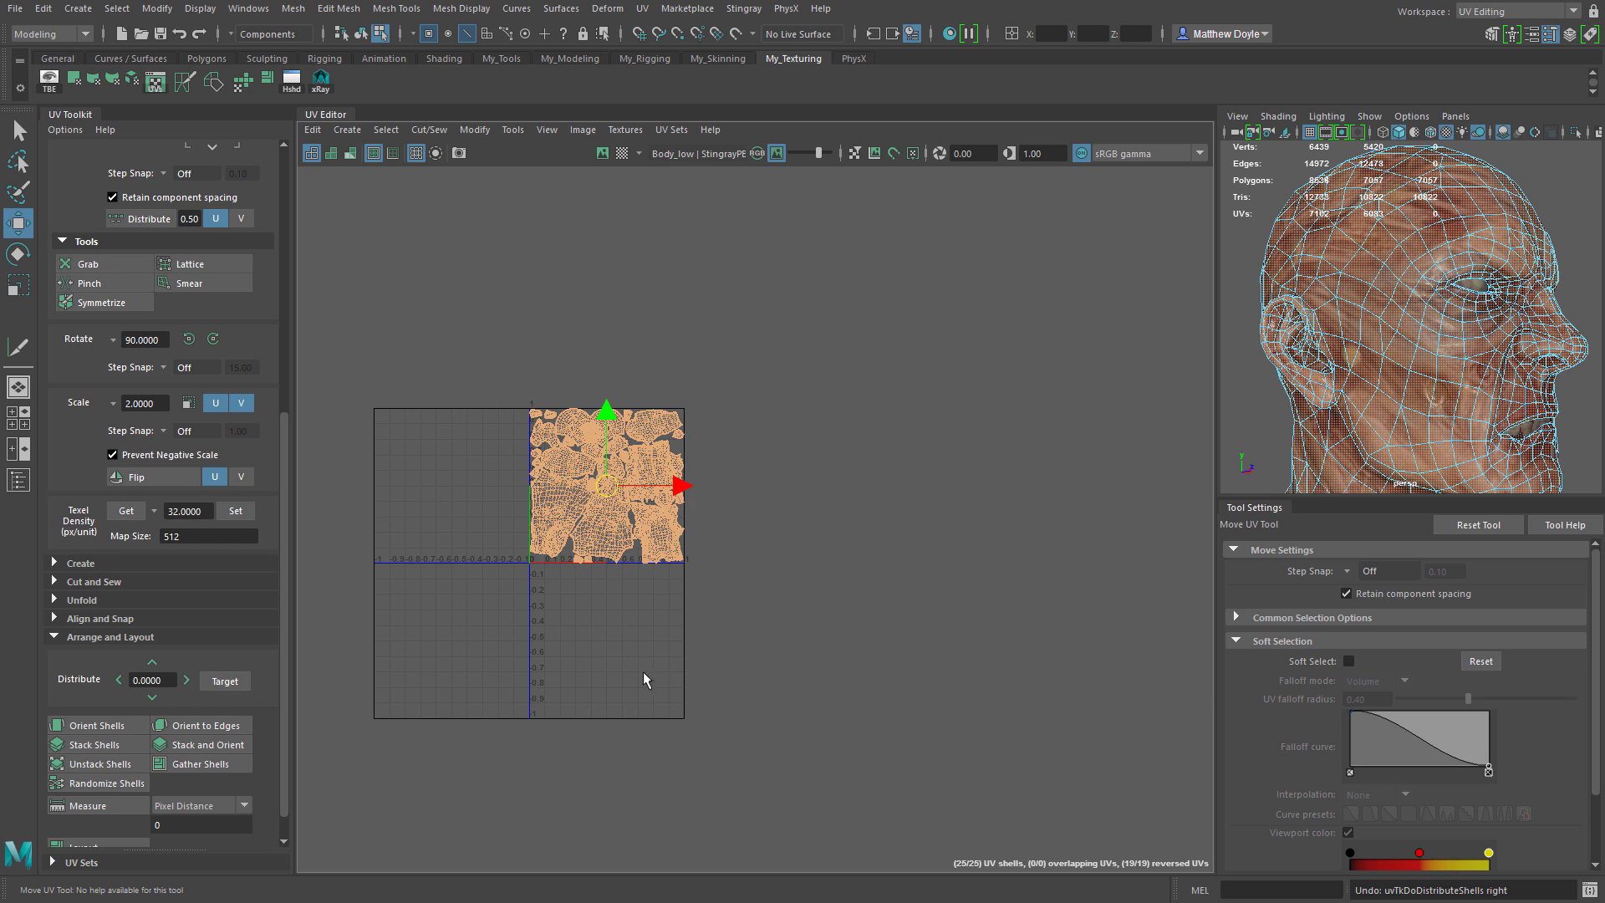
middle_click_drag(644, 677, 757, 619, "alt")
right_click_drag(584, 584, 644, 589, "alt")
Set the distribute spacing to 1 and distribute all the UV shells rightwards along U
left_click(173, 673)
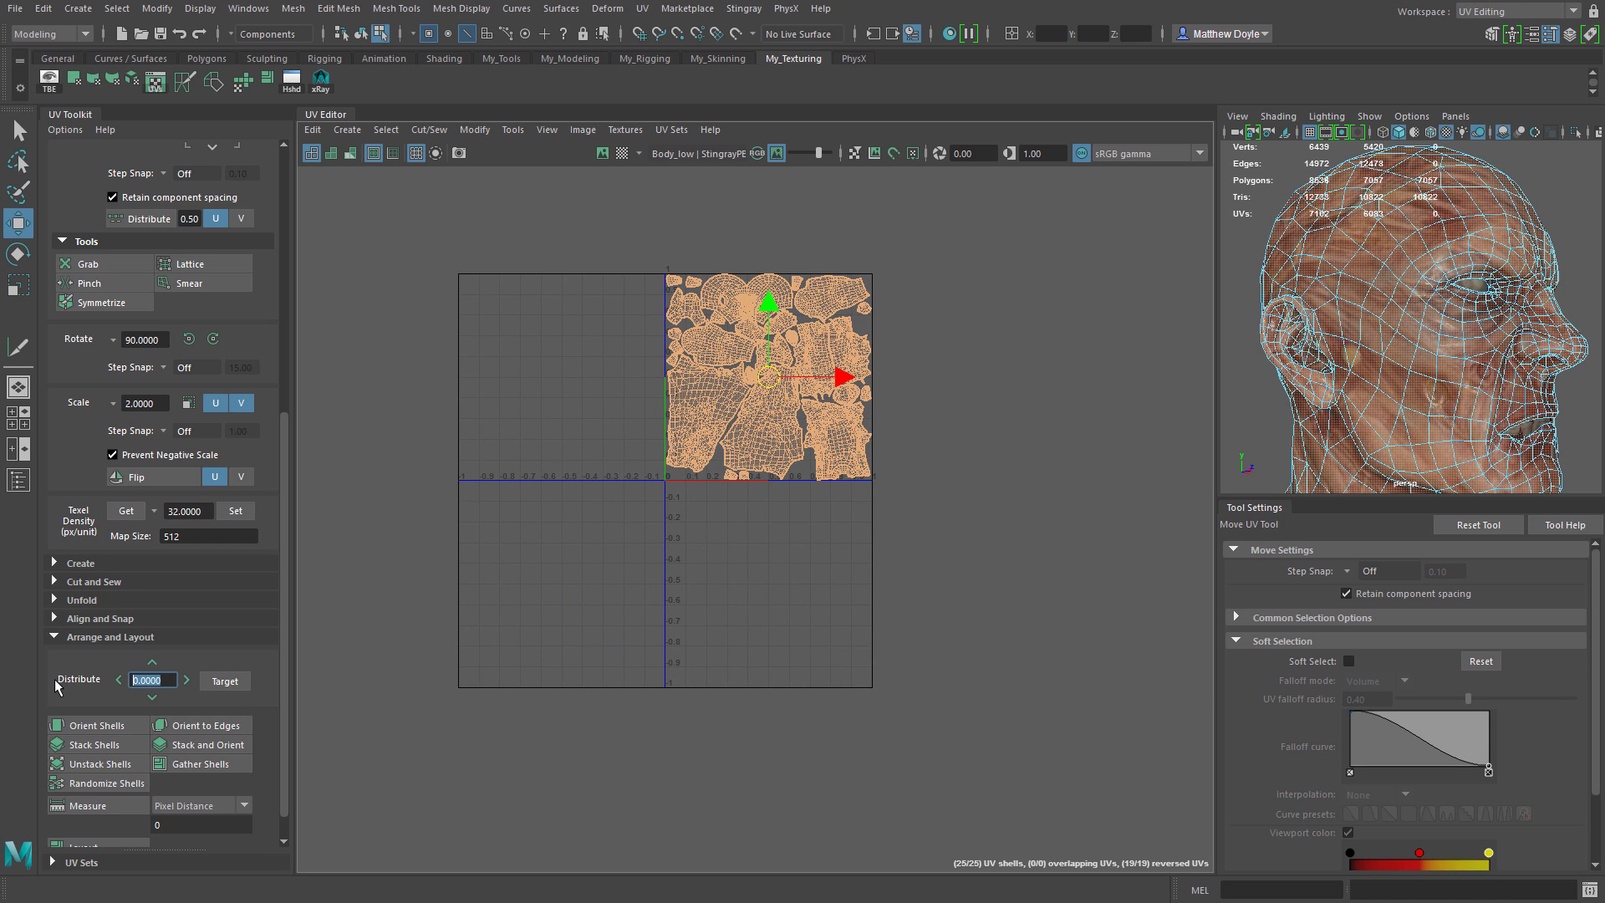
type("1")
key("Return")
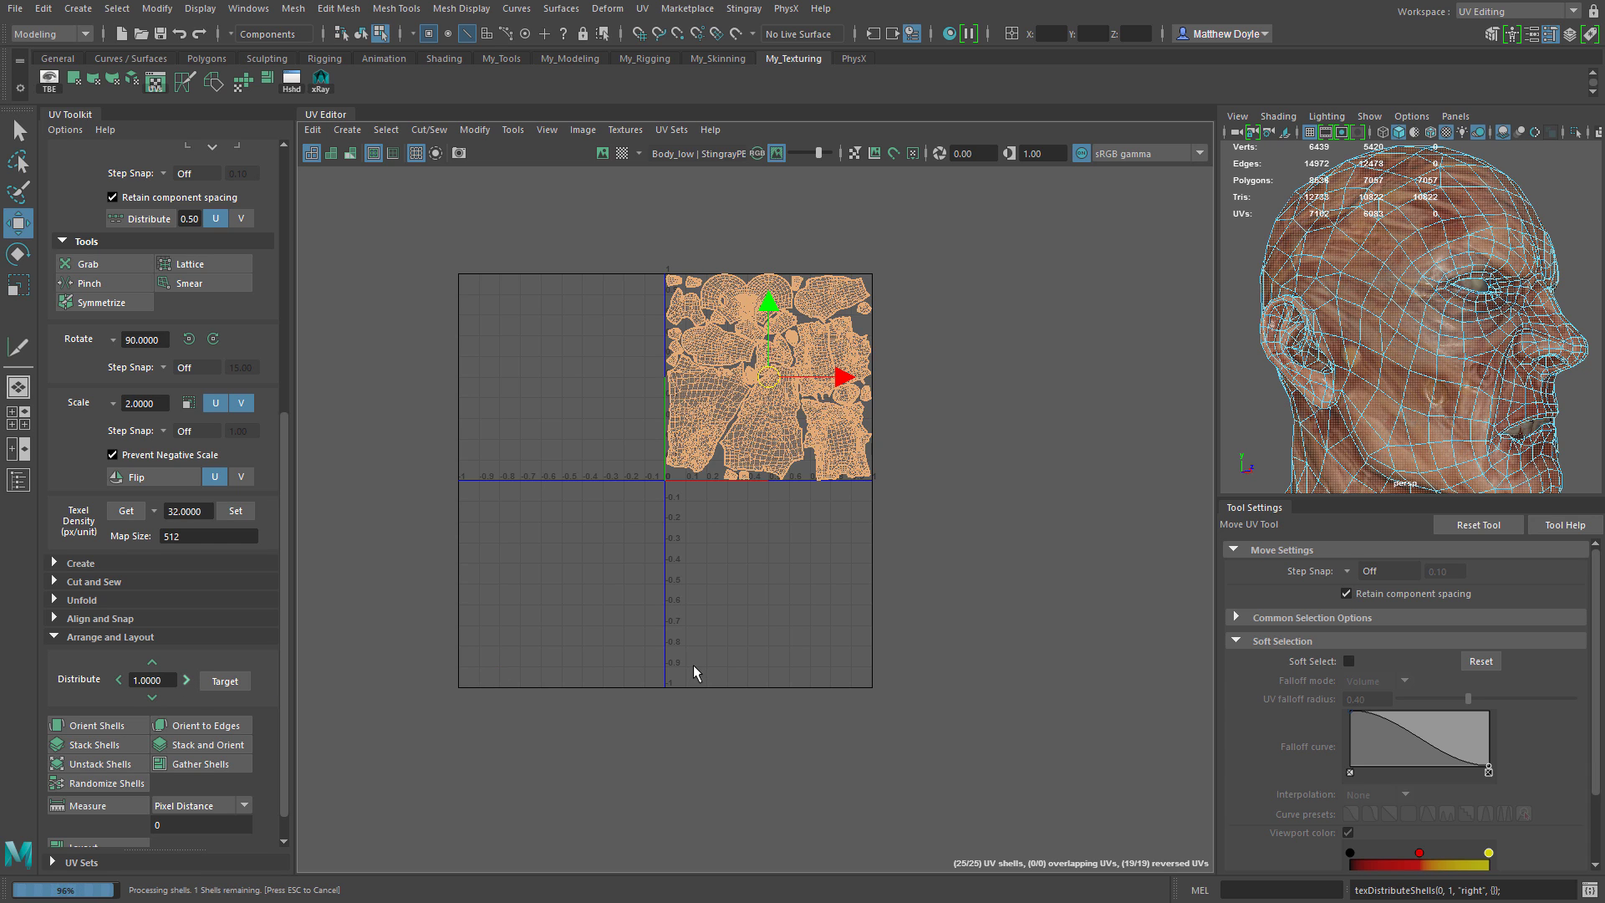
Examine the row of UV shells distributed along U, from the first shell in the UV tile outward
scroll(873, 600, "down", 2)
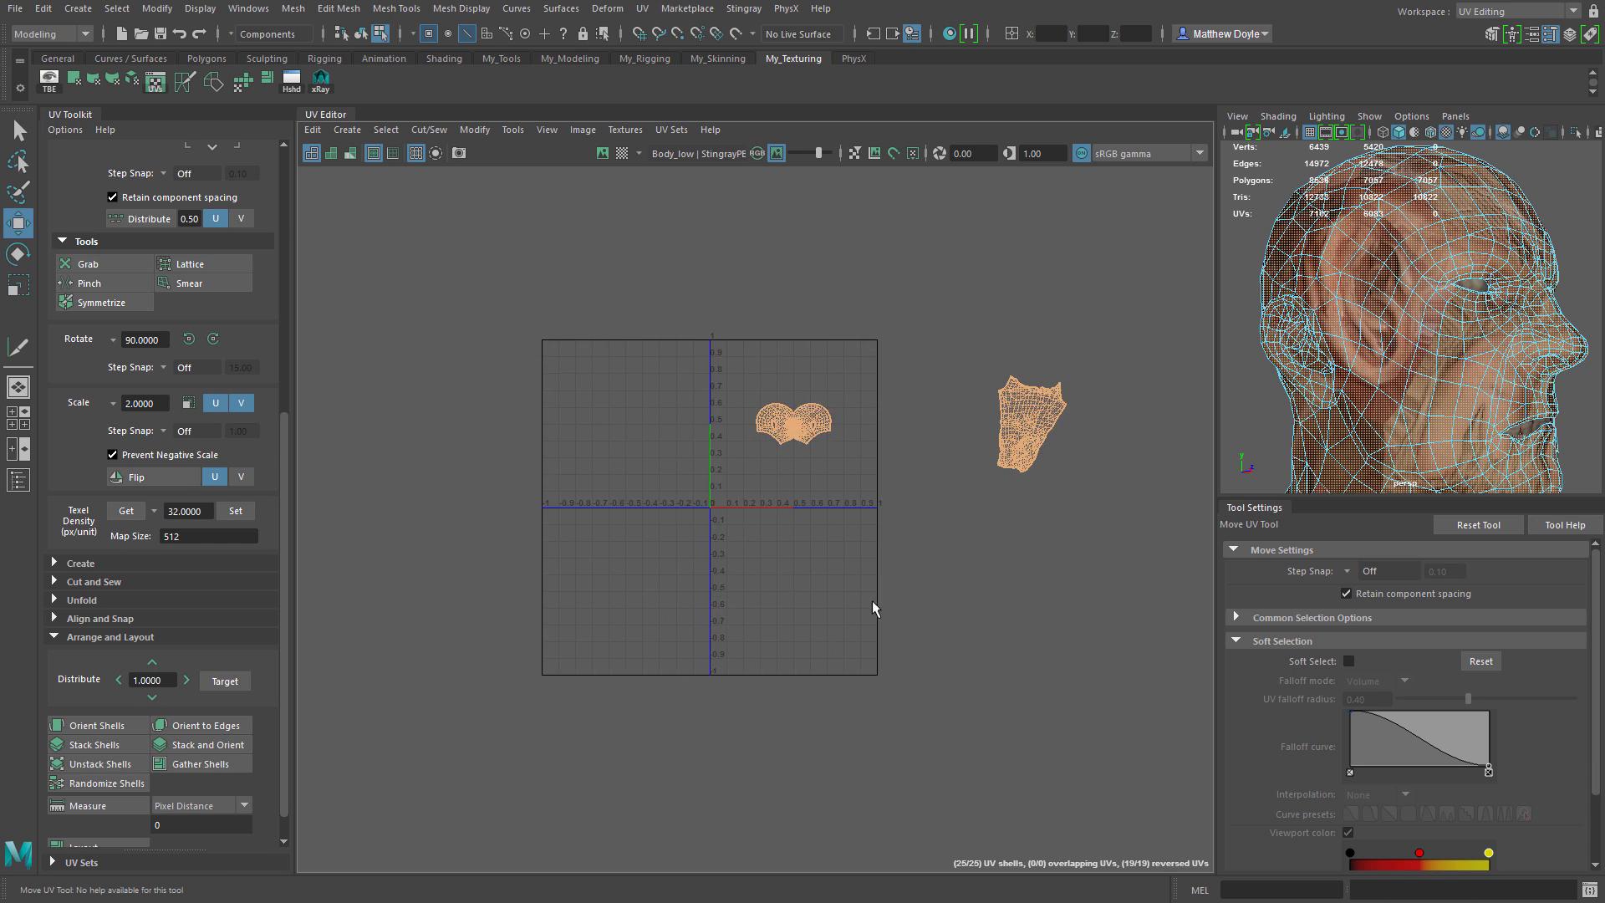
middle_click_drag(871, 600, 523, 633, "alt")
scroll(915, 688, "down", 2)
middle_click_drag(963, 691, 710, 635, "alt")
scroll(902, 687, "down", 1)
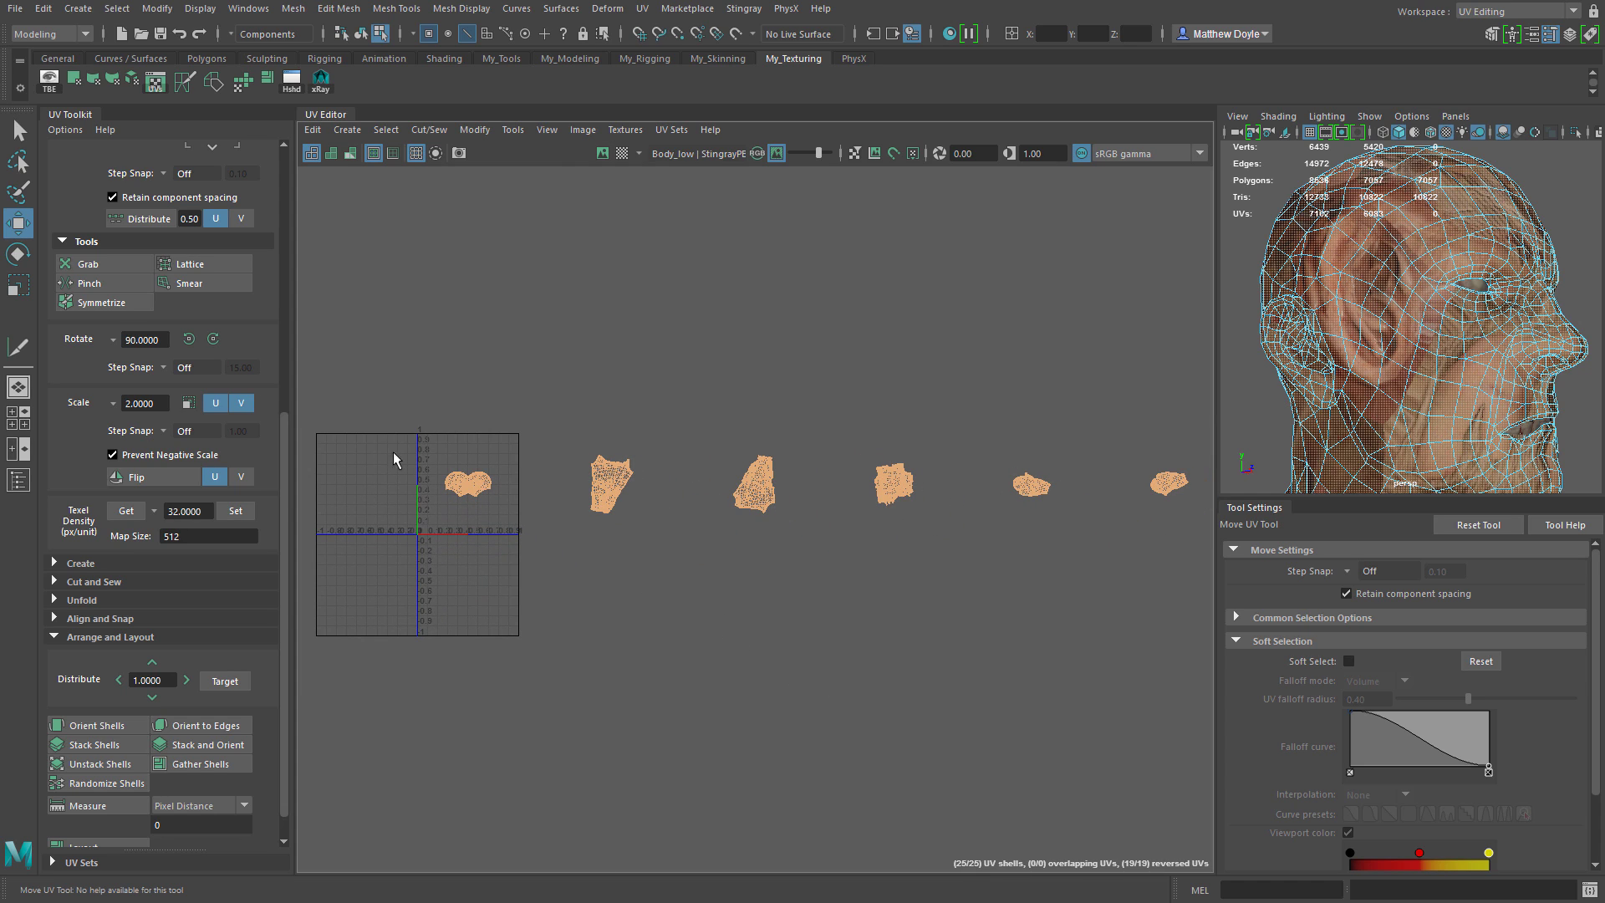
middle_click_drag(789, 610, 895, 595, "alt")
right_click_drag(608, 532, 699, 596, "alt")
middle_click_drag(377, 375, 566, 446, "alt")
right_click_drag(566, 454, 670, 592, "alt")
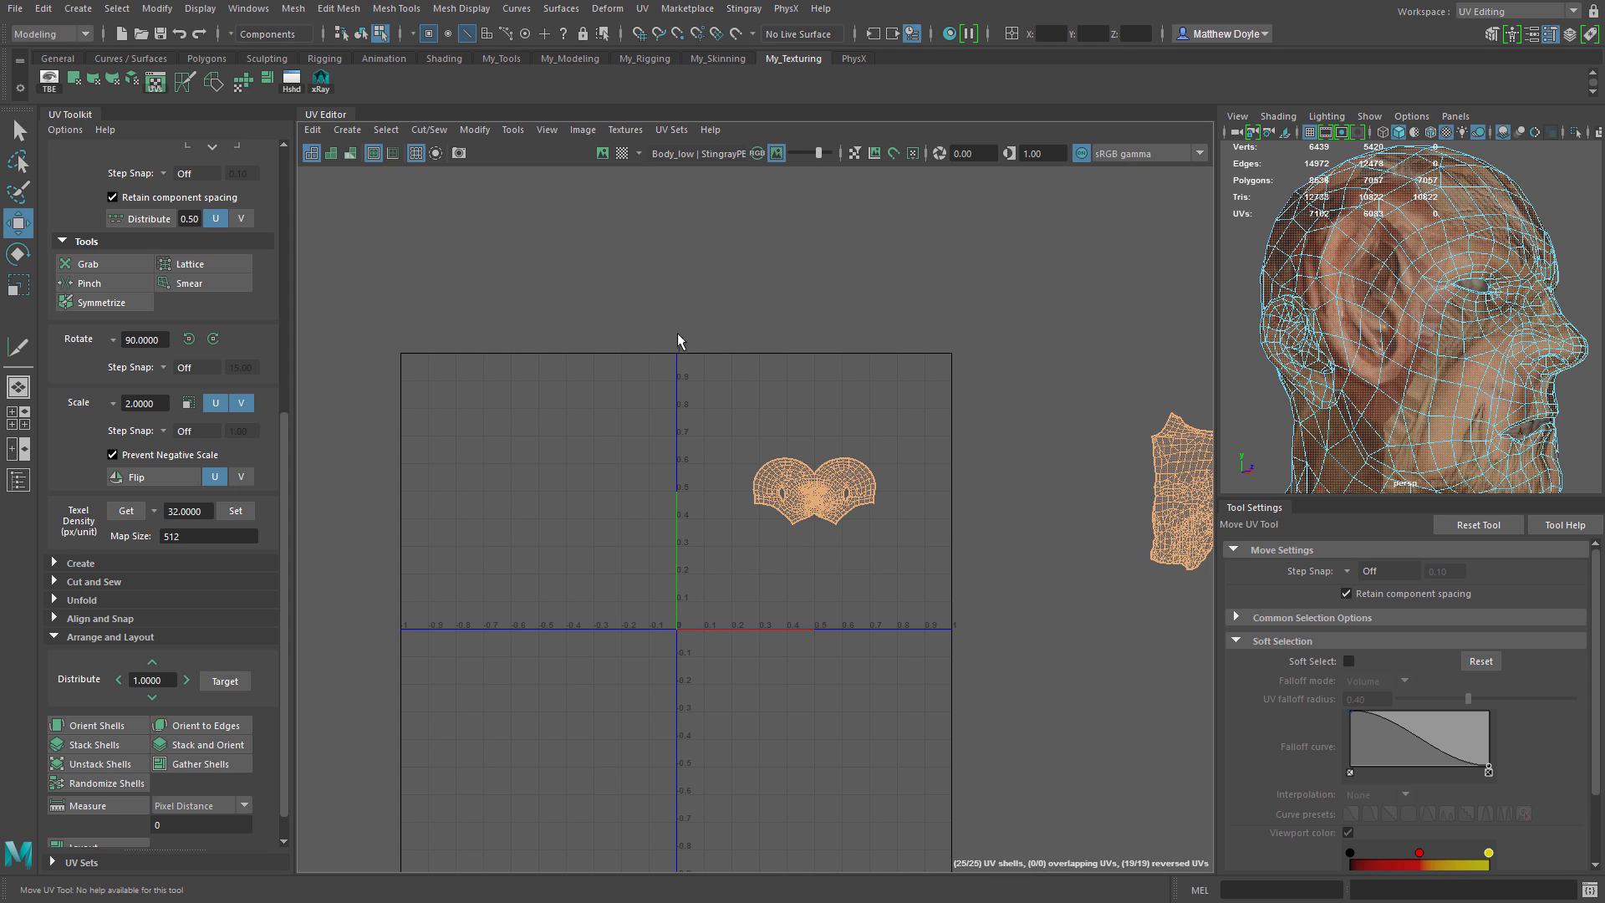
Compare the gaps between neighbouring shells along the distributed row
middle_click_drag(895, 704, 639, 679, "alt")
right_click_drag(894, 736, 832, 670, "alt")
middle_click_drag(687, 619, 583, 612, "alt")
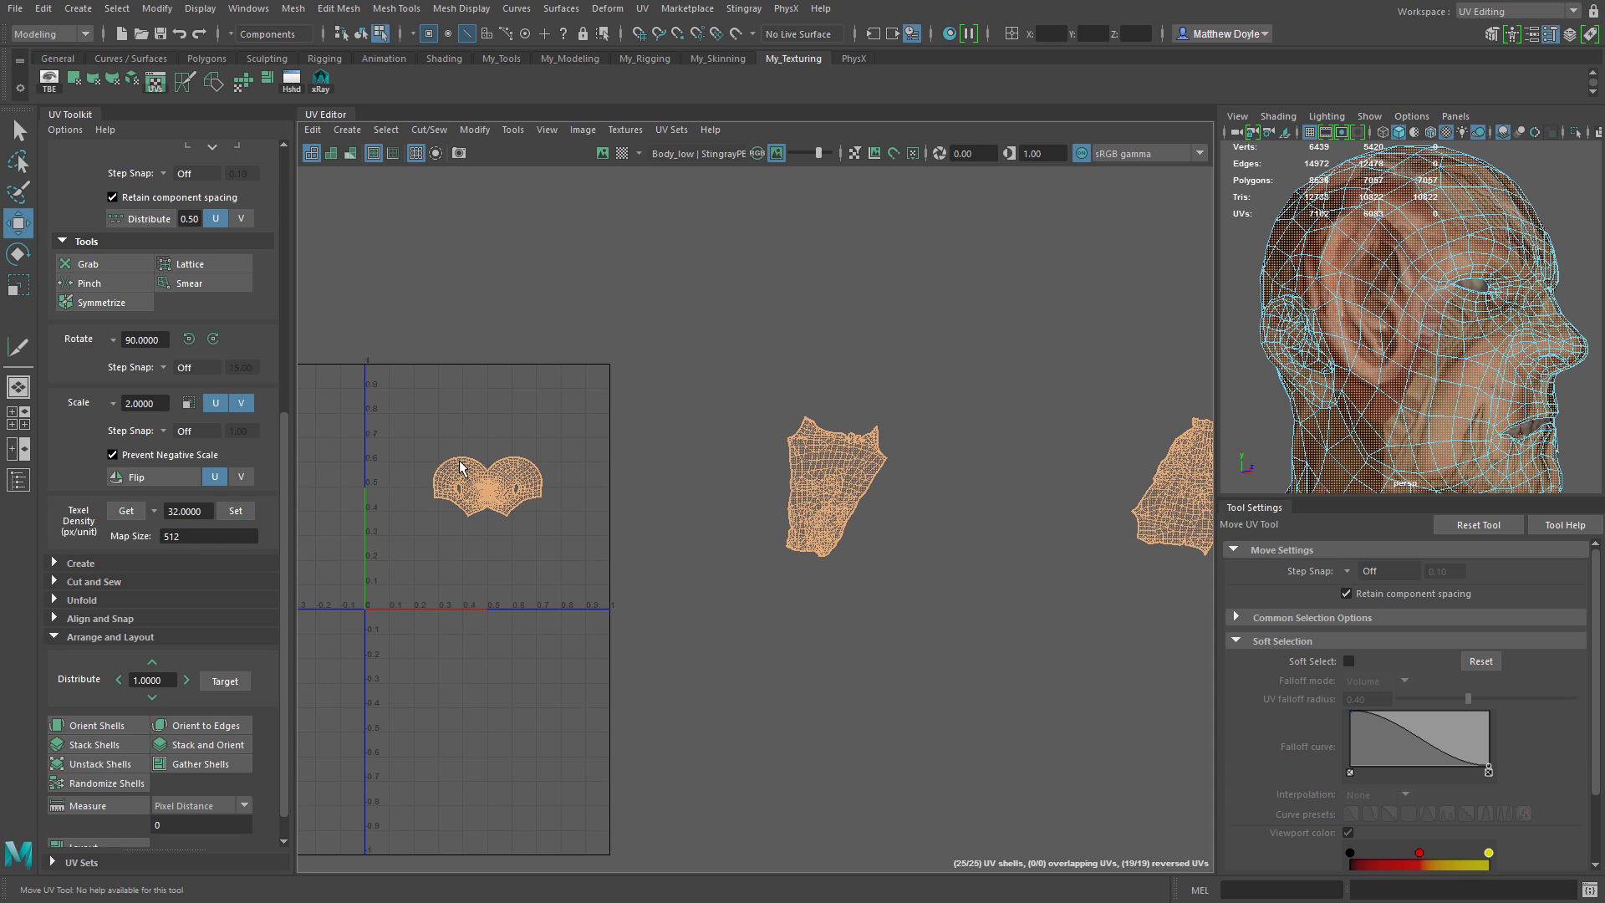
middle_click_drag(761, 642, 646, 627, "alt")
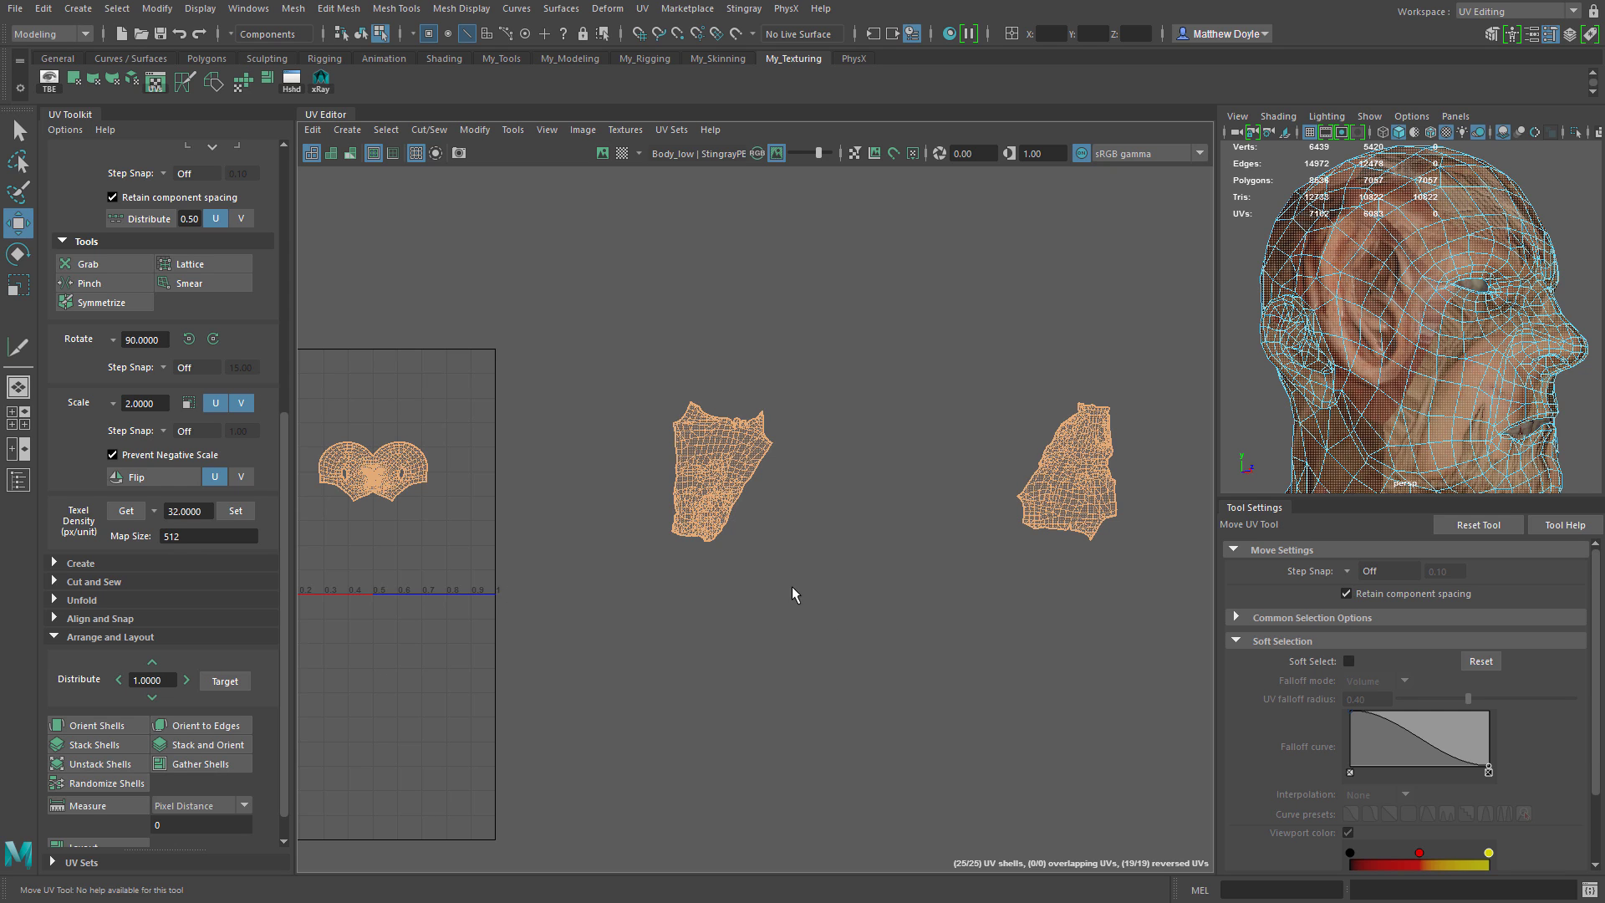
middle_click_drag(792, 594, 584, 585, "alt")
middle_click_drag(942, 619, 594, 605, "alt")
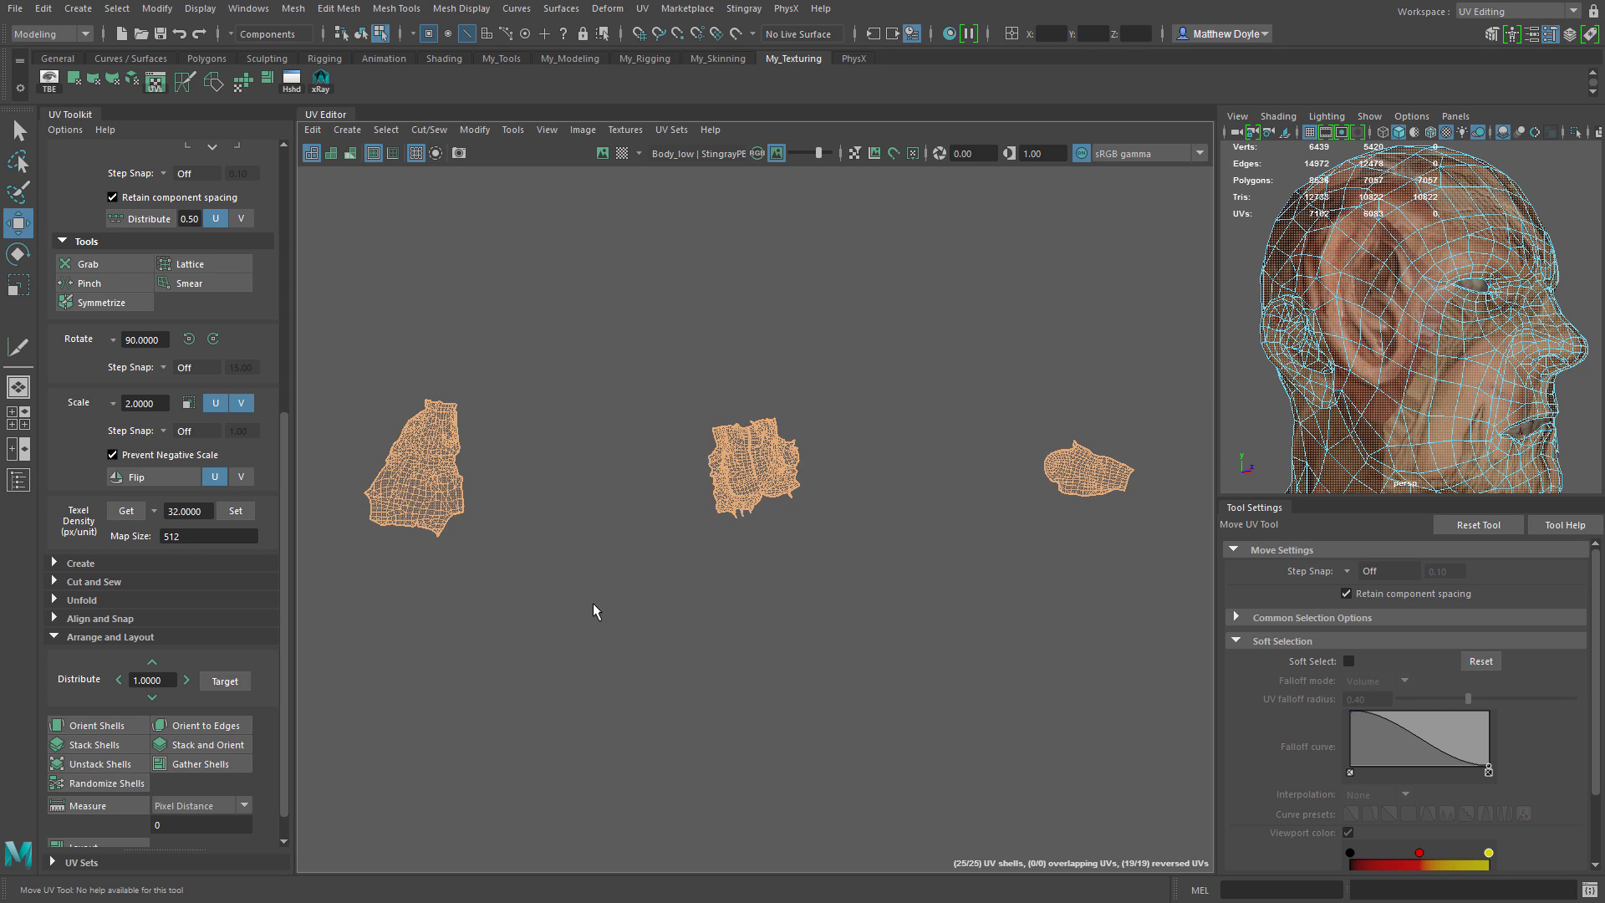
middle_click_drag(976, 643, 592, 598, "alt")
right_click_drag(742, 616, 548, 598, "alt")
middle_click_drag(548, 598, 763, 598, "alt")
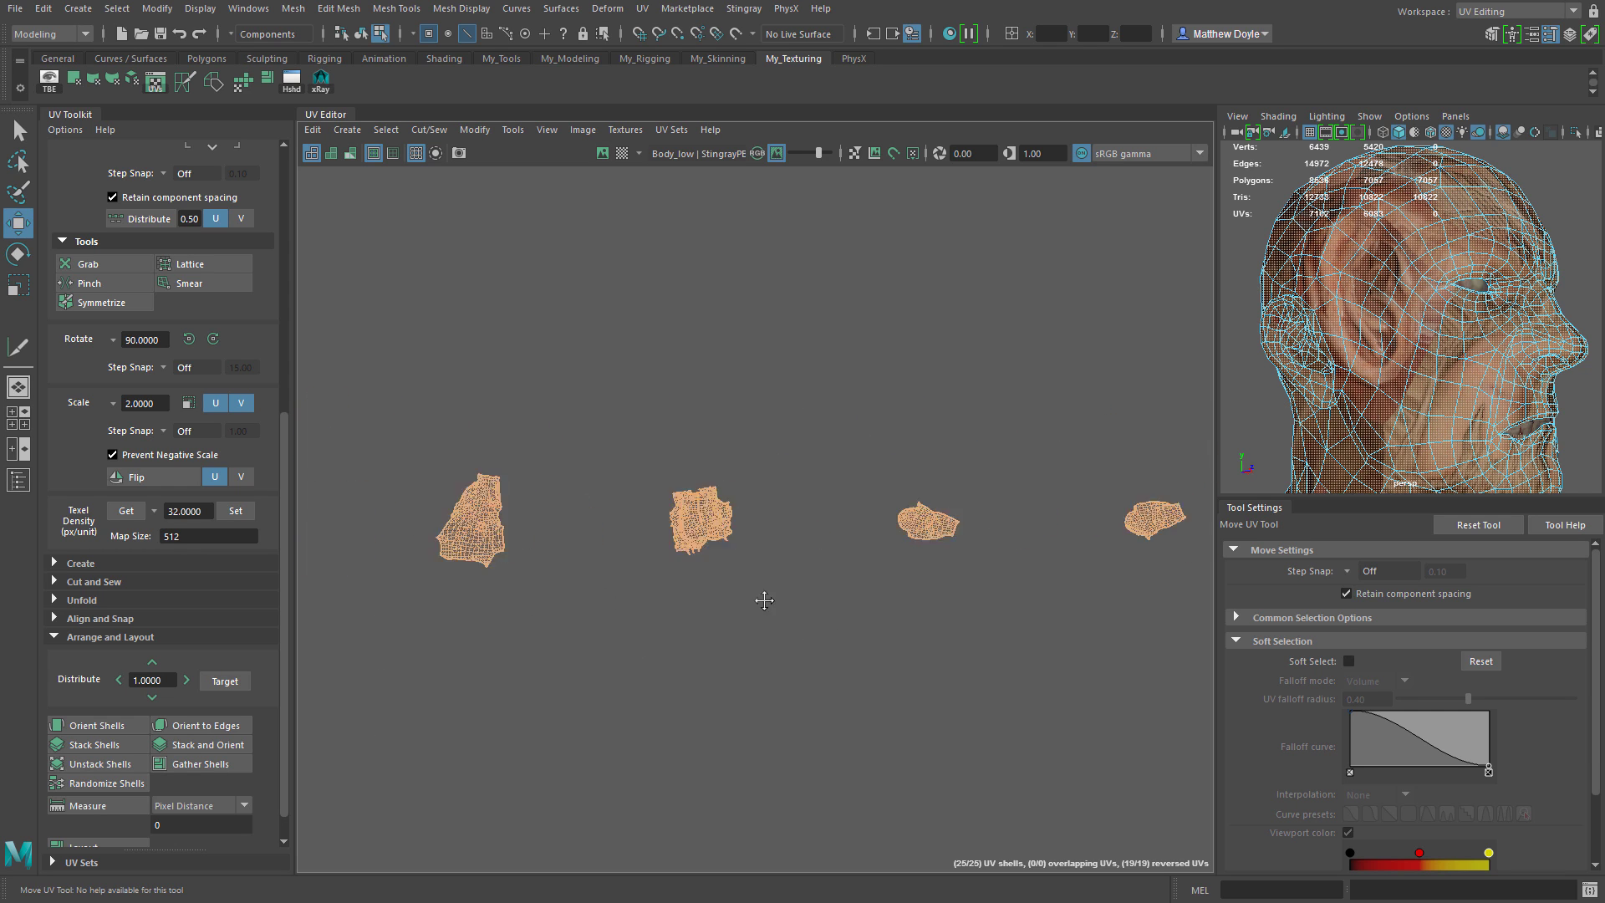
right_click_drag(763, 599, 827, 599, "alt")
middle_click_drag(385, 637, 795, 636, "alt")
right_click_drag(616, 547, 896, 651, "alt")
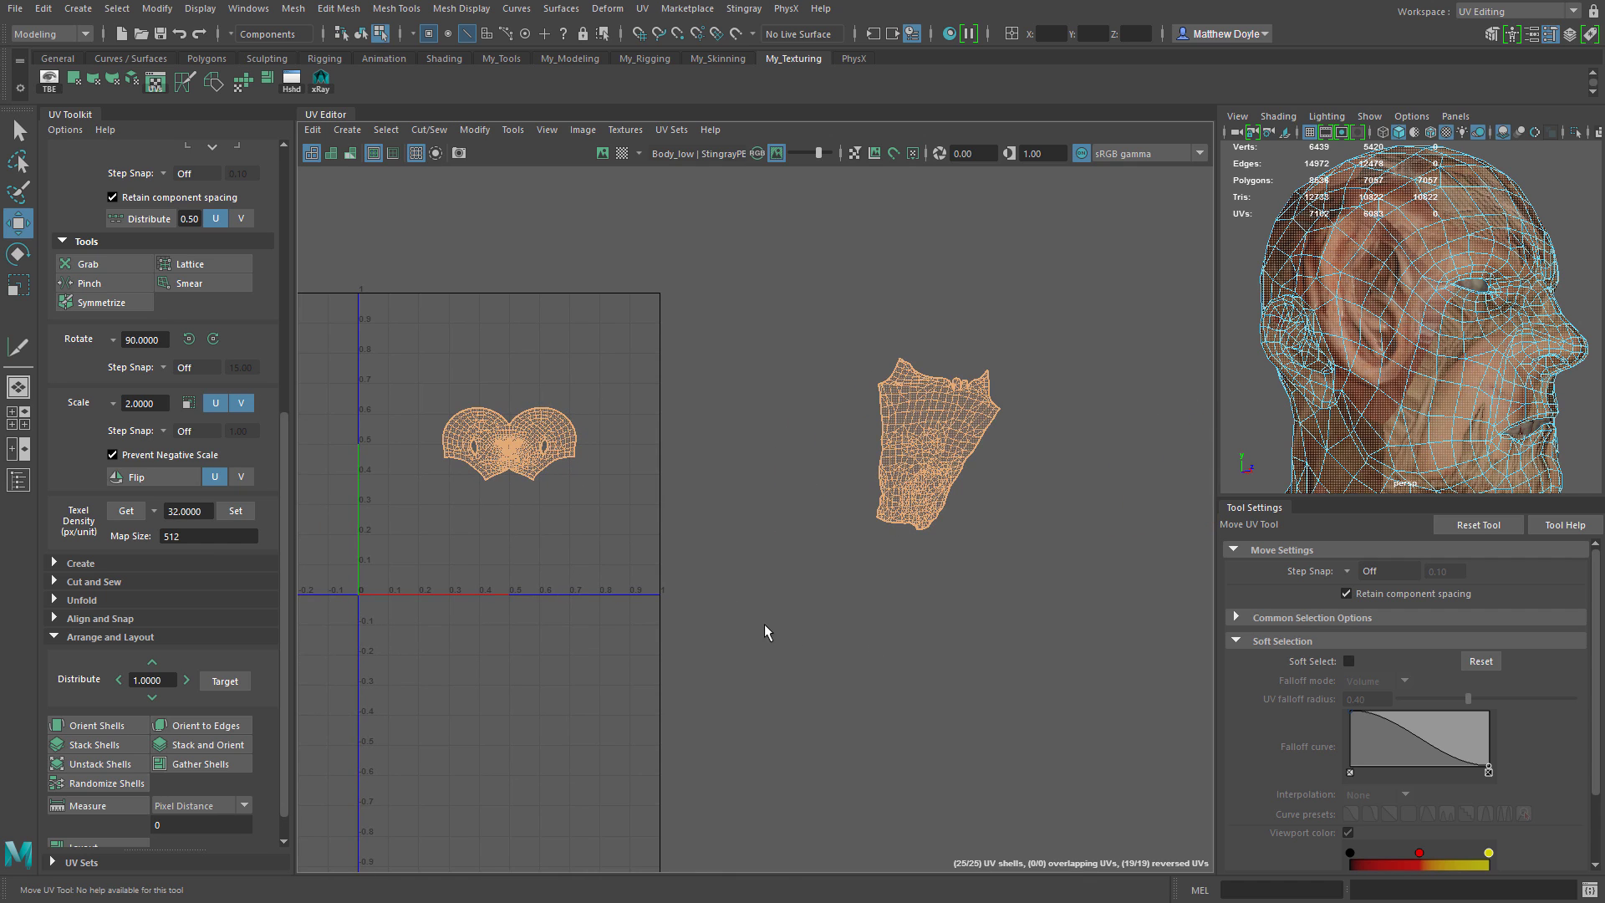
middle_click_drag(790, 641, 962, 689, "alt")
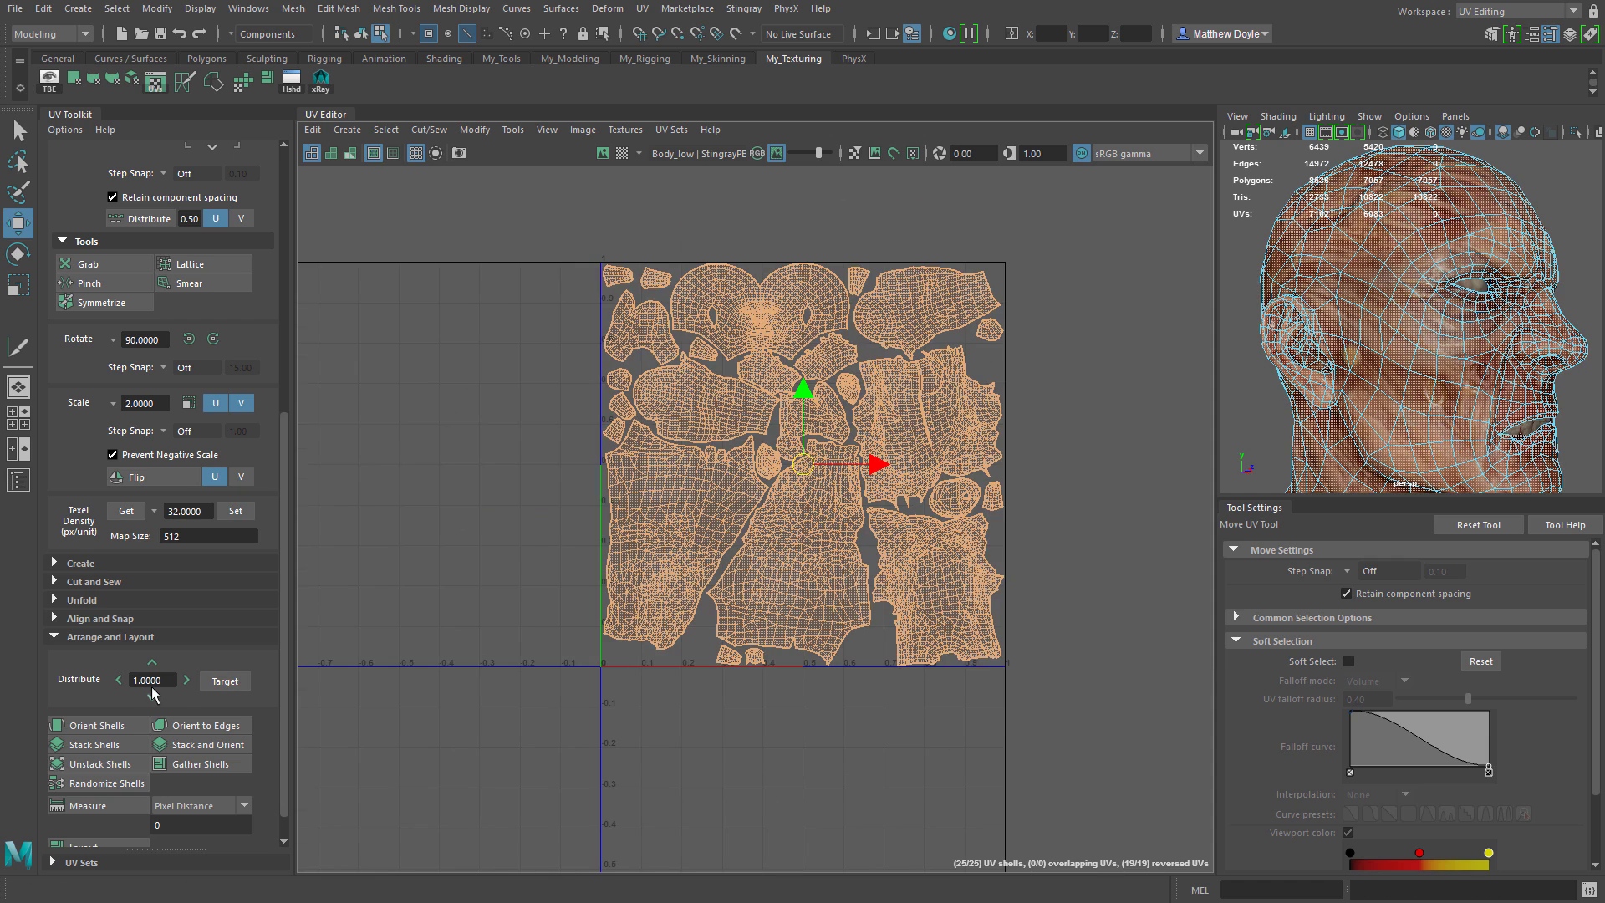
Orient all the UV shells and stack them on top of each other
left_click(95, 727)
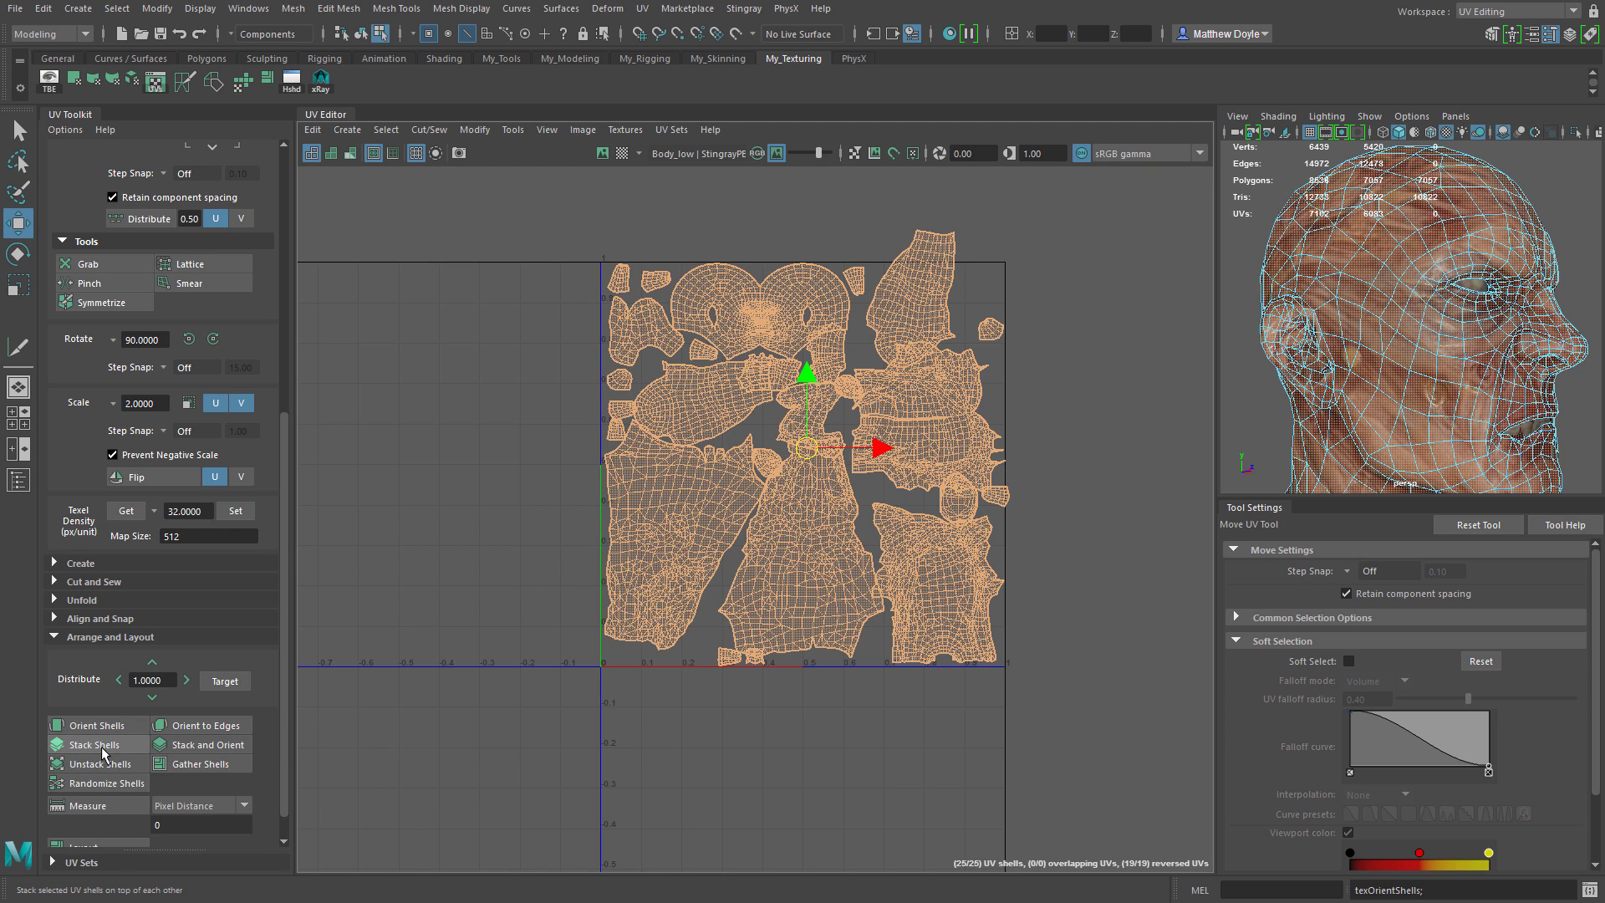
left_click(102, 745)
scroll(611, 404, "up", 2)
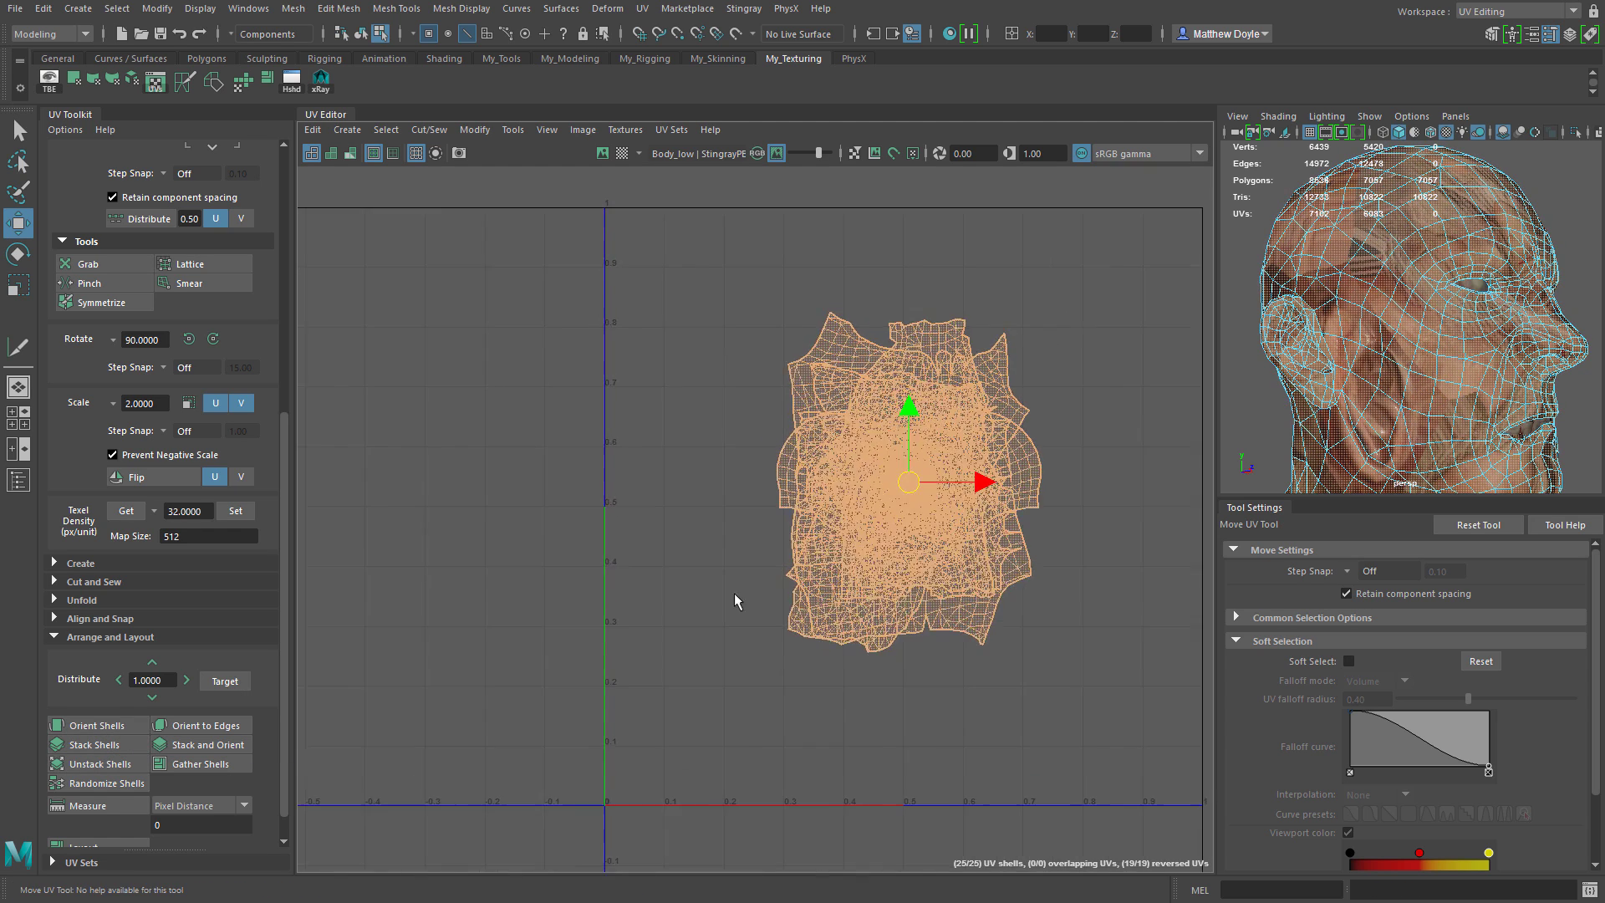
Unstack the UV shells, and try stacking and orienting them in one operation
left_click(125, 763)
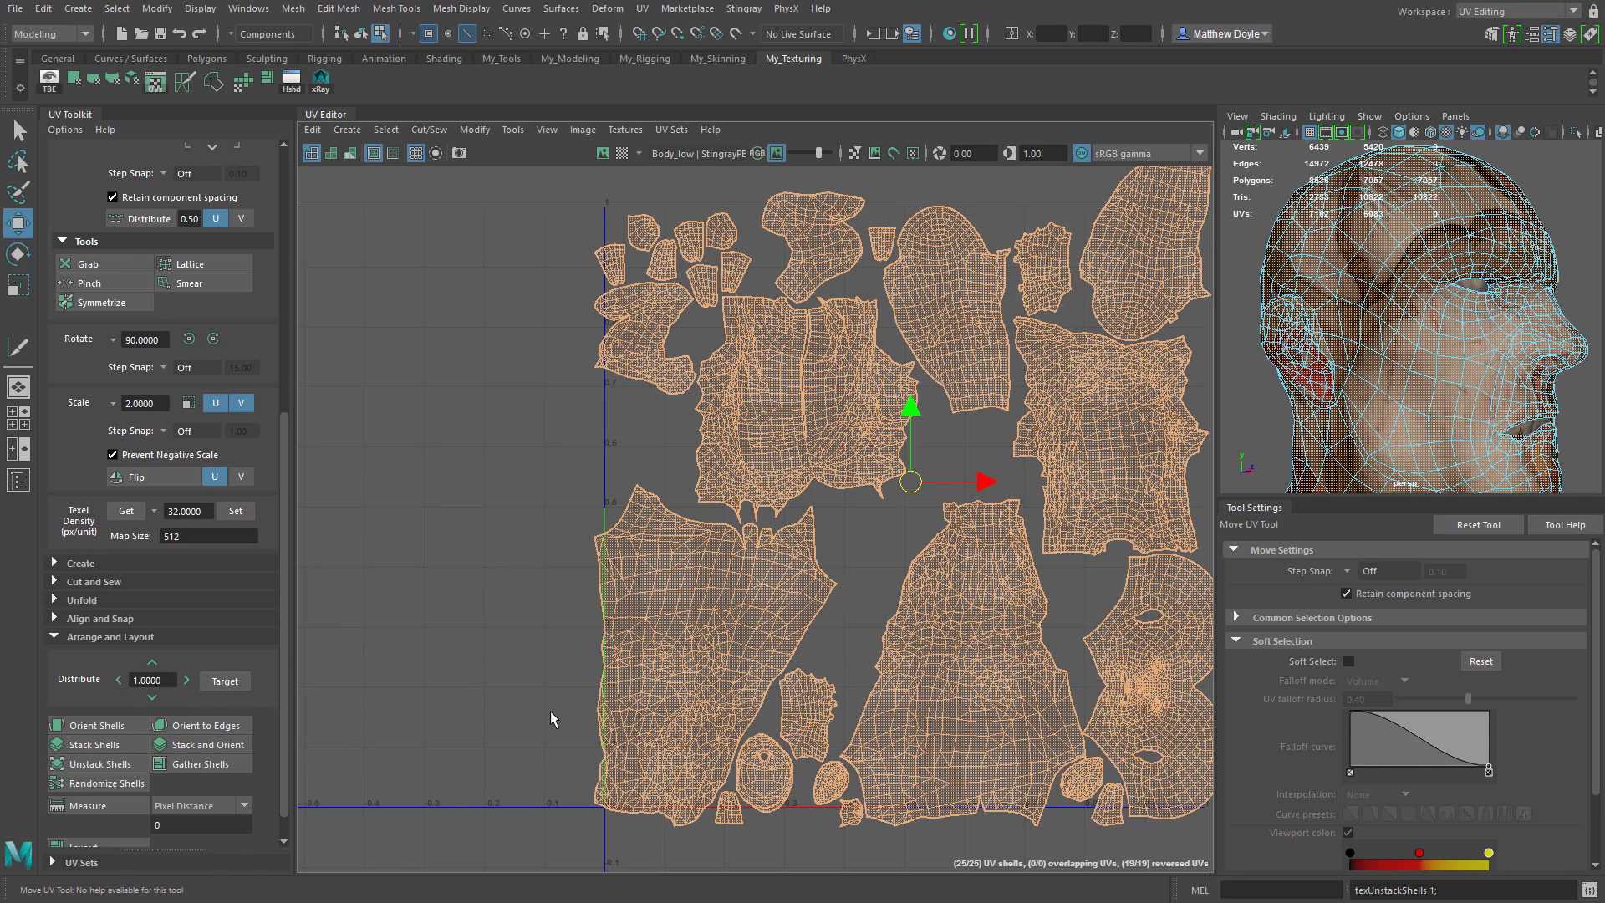
left_click(201, 745)
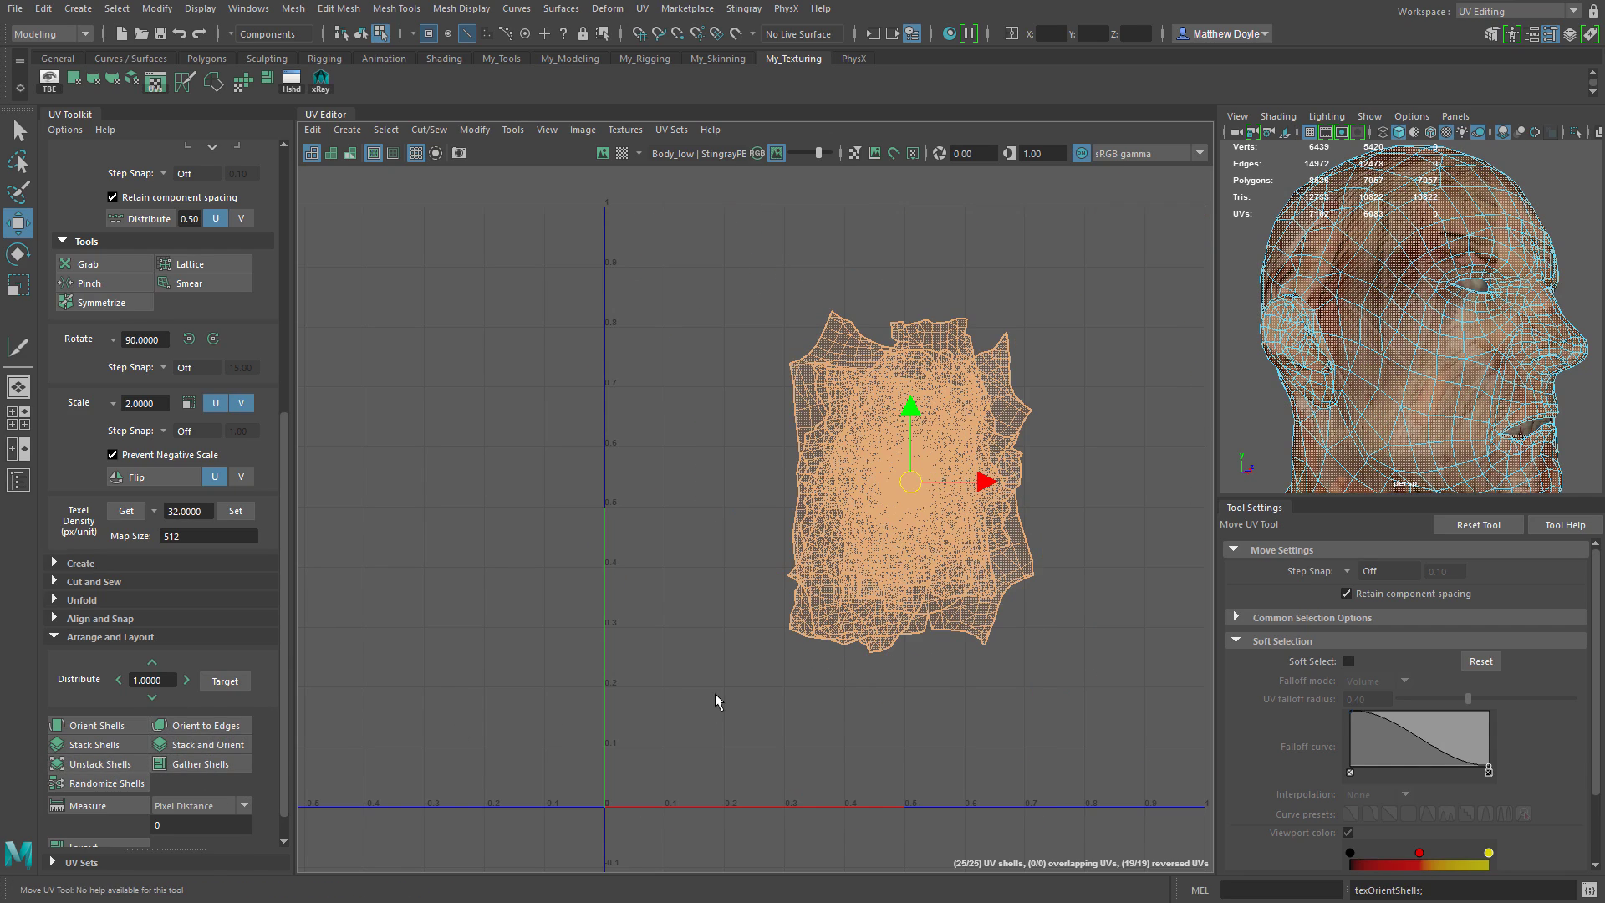
Randomize the placement and rotation of all the UV shells several times
left_click(104, 784)
scroll(481, 690, "down", 2)
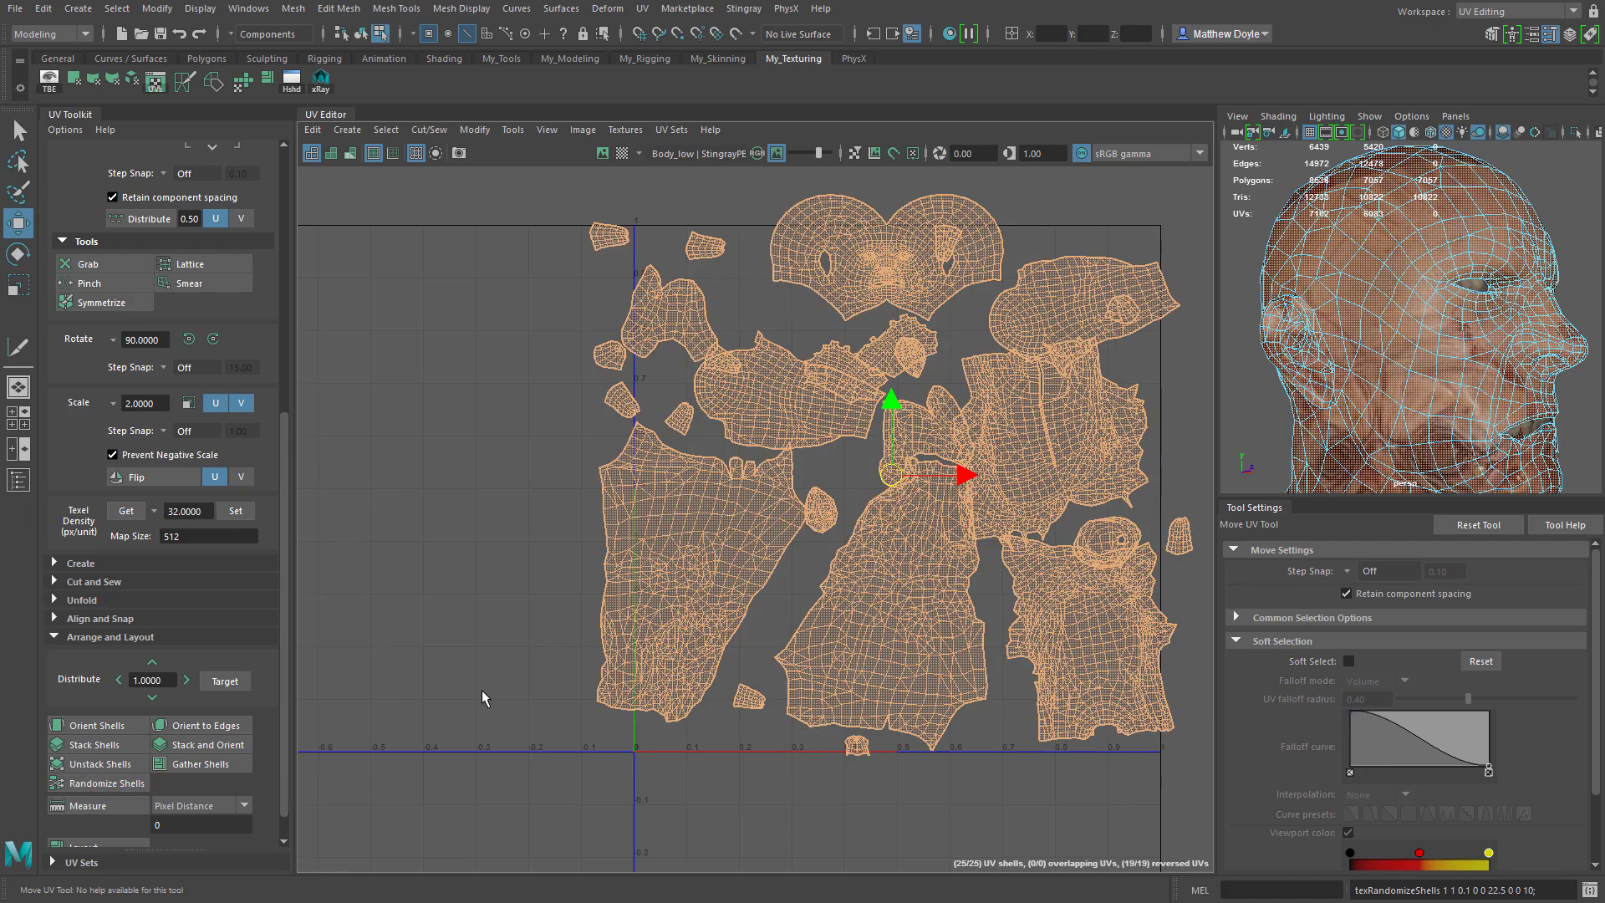
left_click(118, 789)
left_click(119, 789)
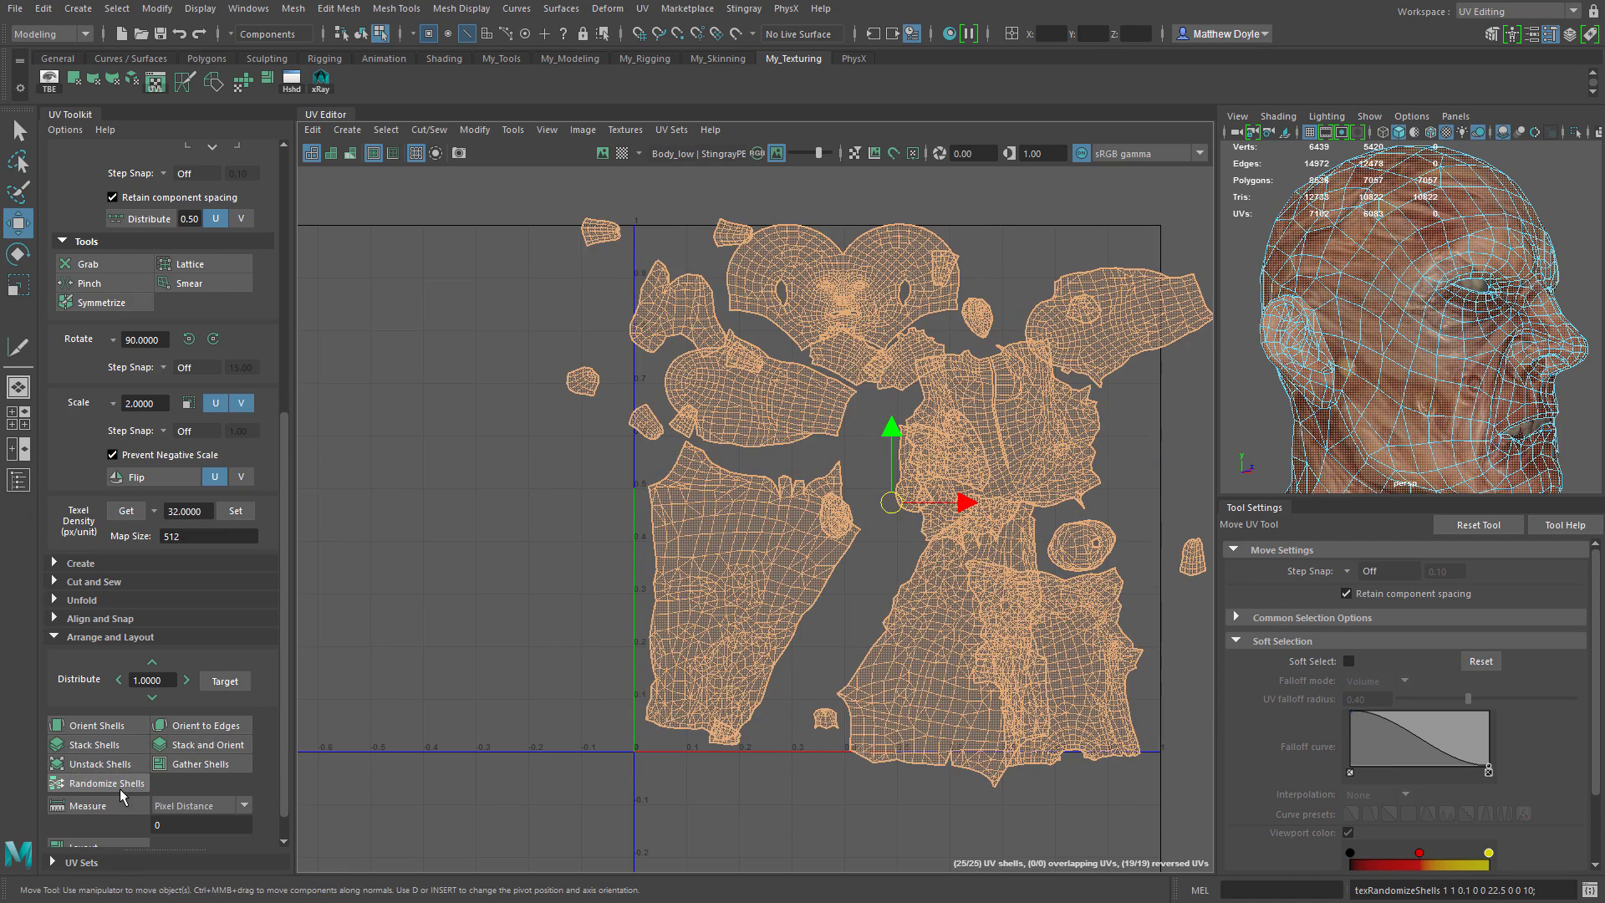
left_click(119, 789)
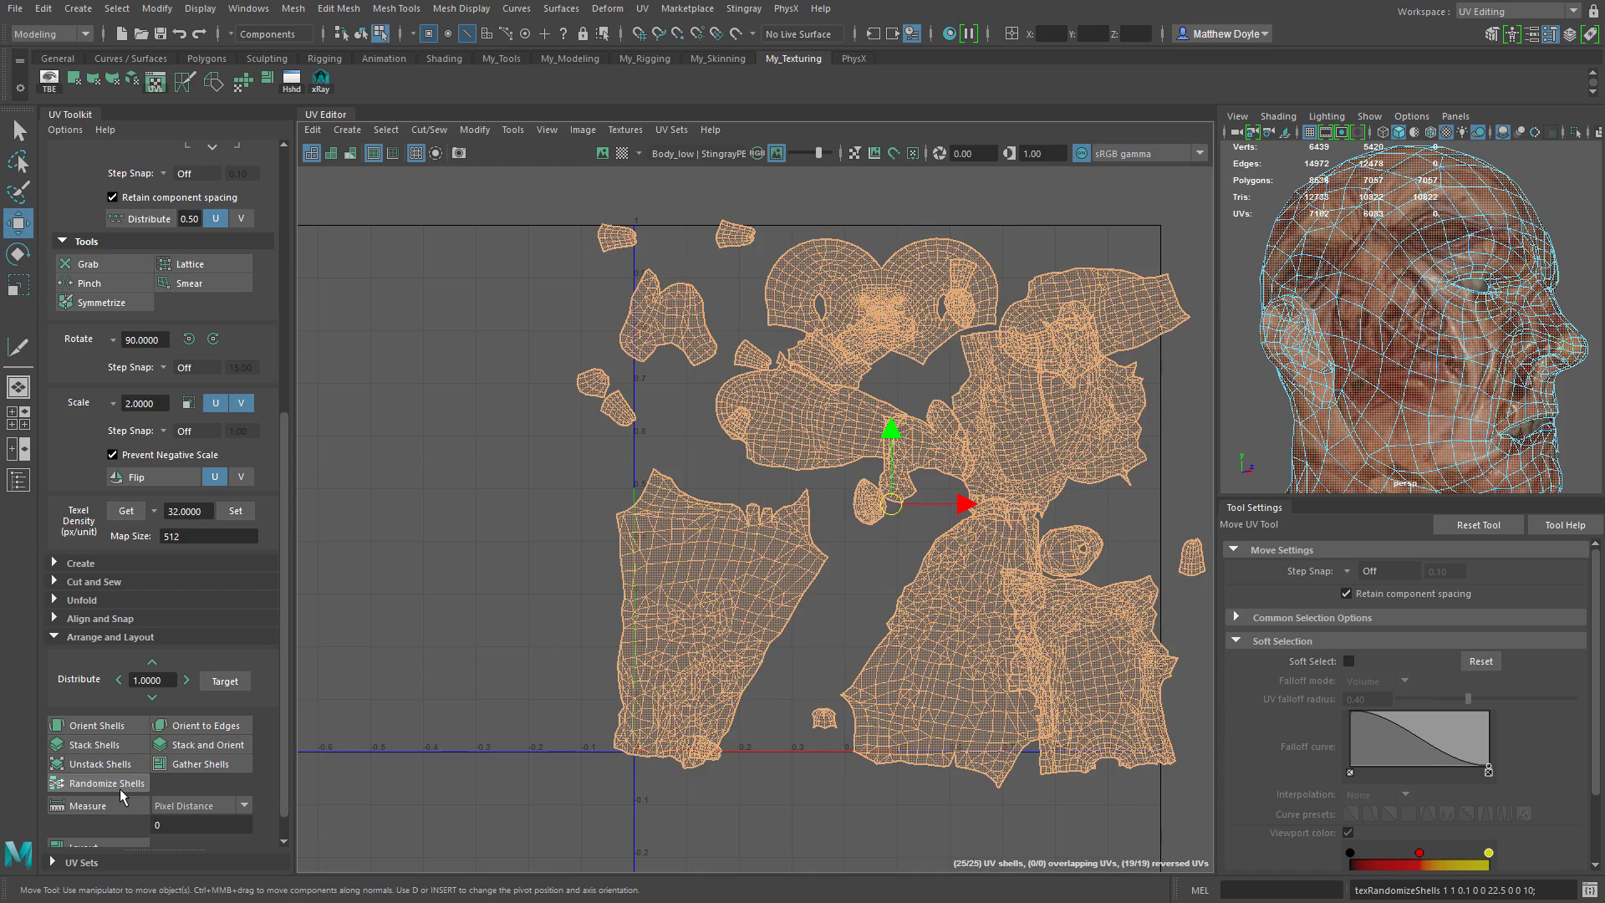
left_click(119, 789)
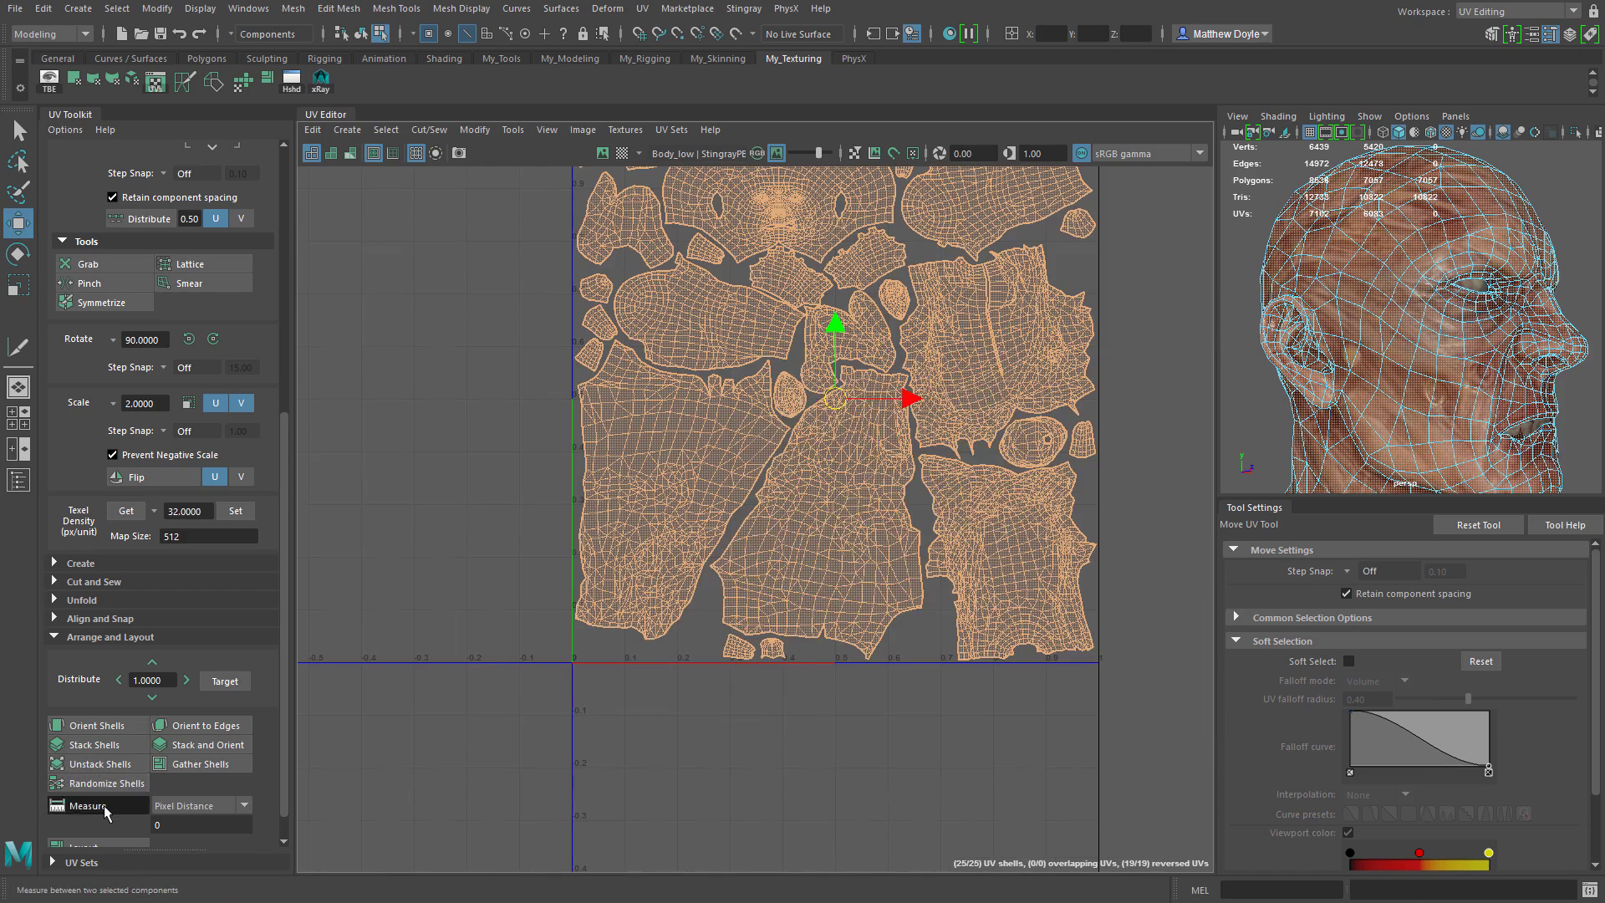
Measure the pixel distance across all the UV shells and across the large shell in the UV tile's lower-left corner
left_click(104, 805)
left_click(798, 589)
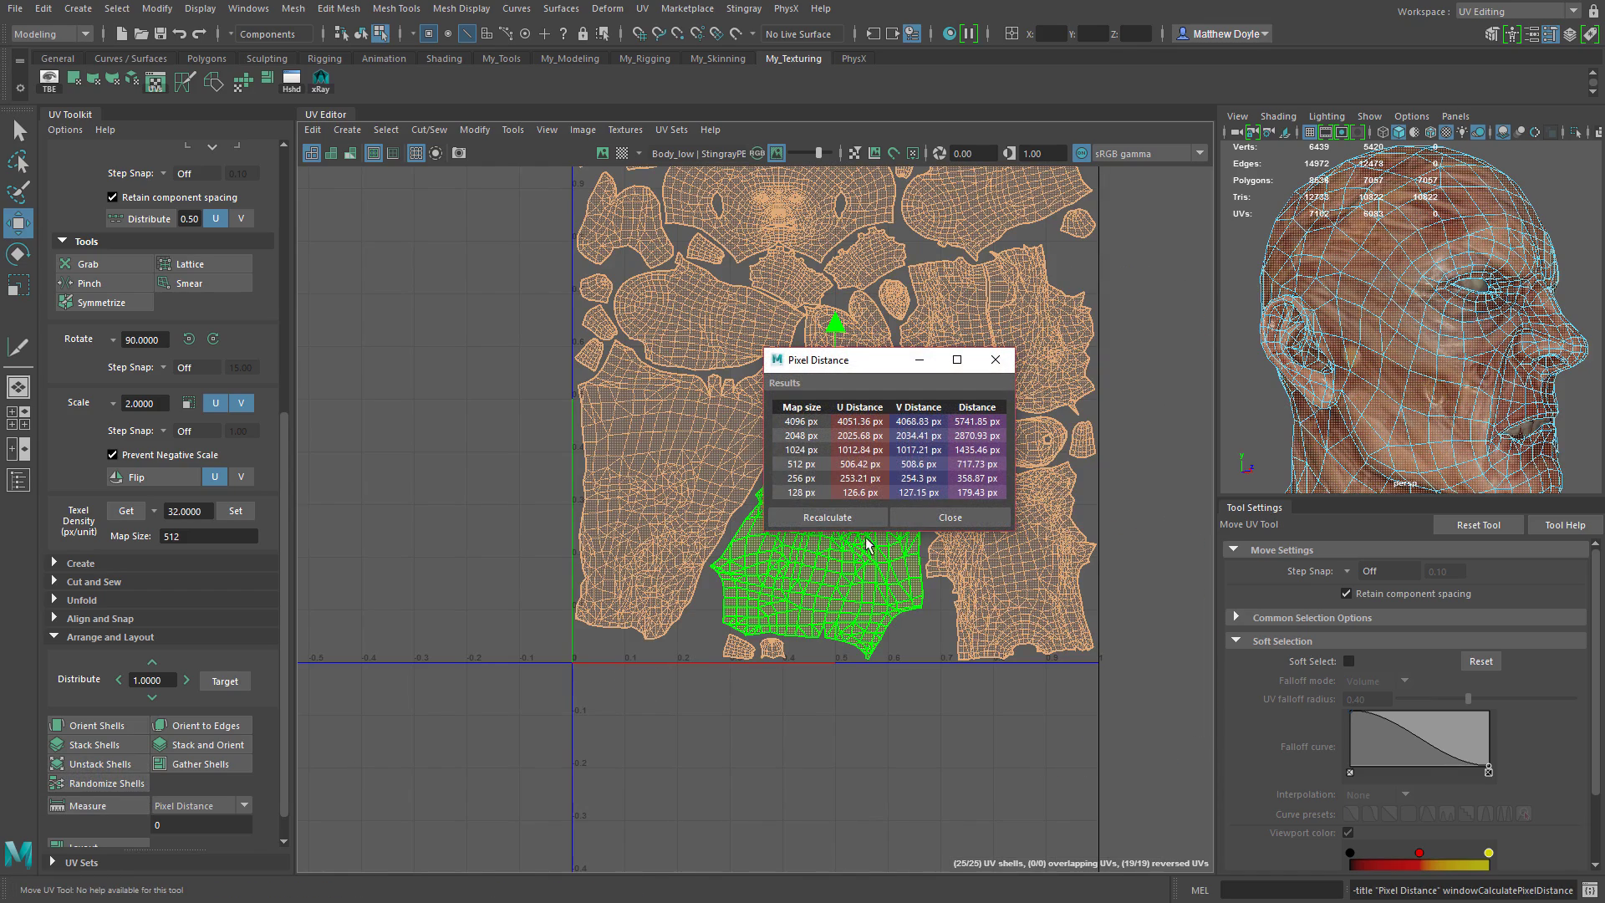
left_click(912, 525)
left_click(614, 548)
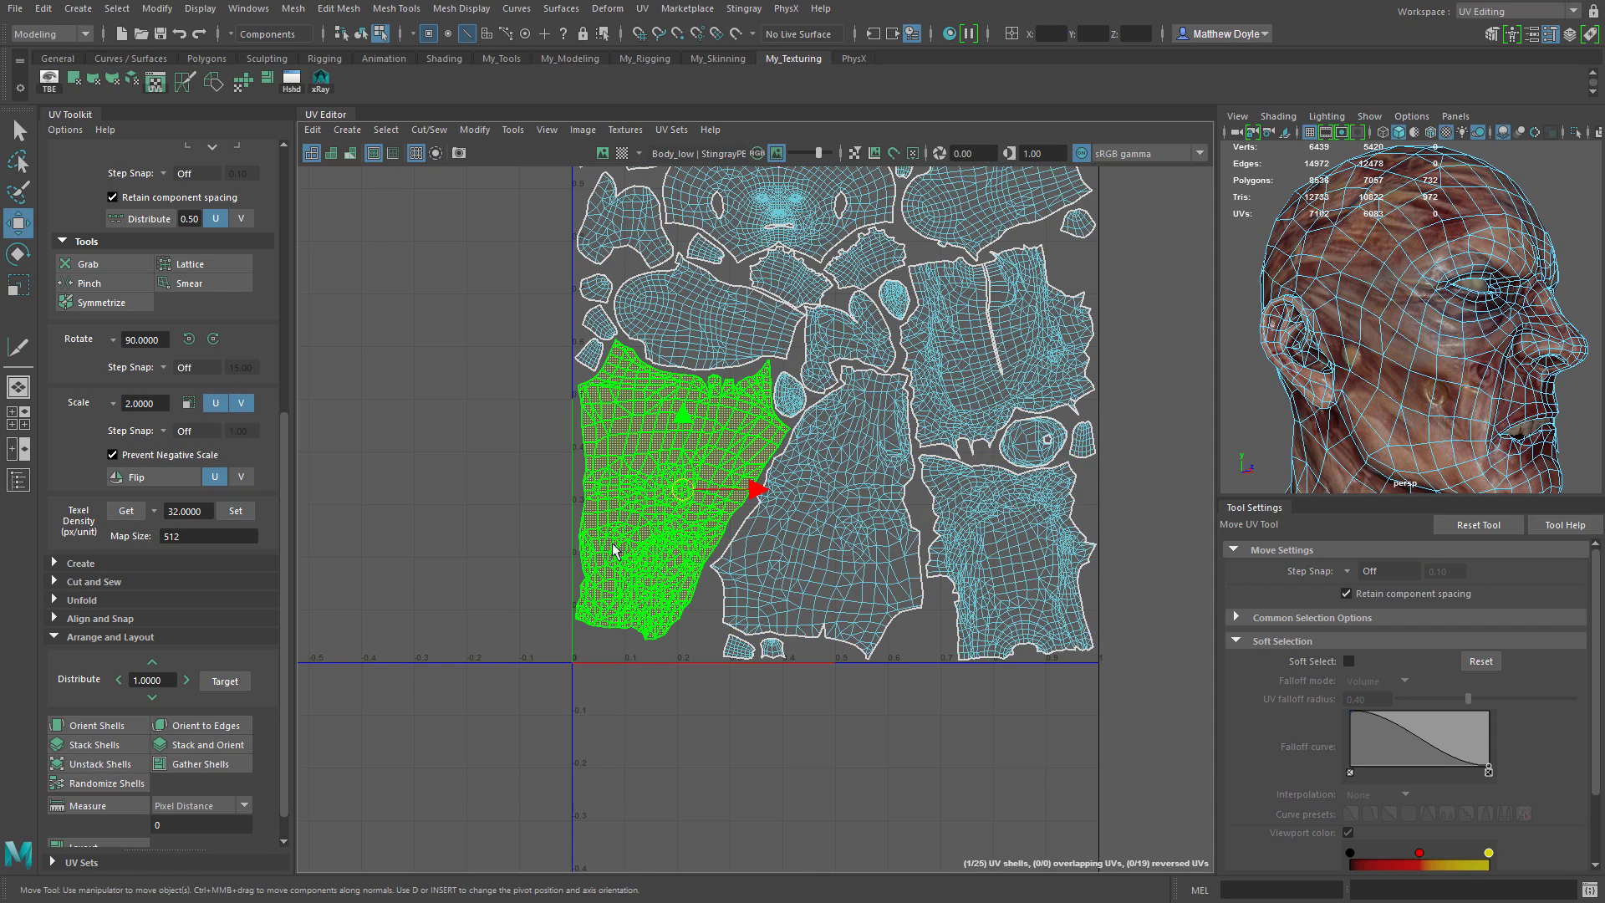
left_click(123, 809)
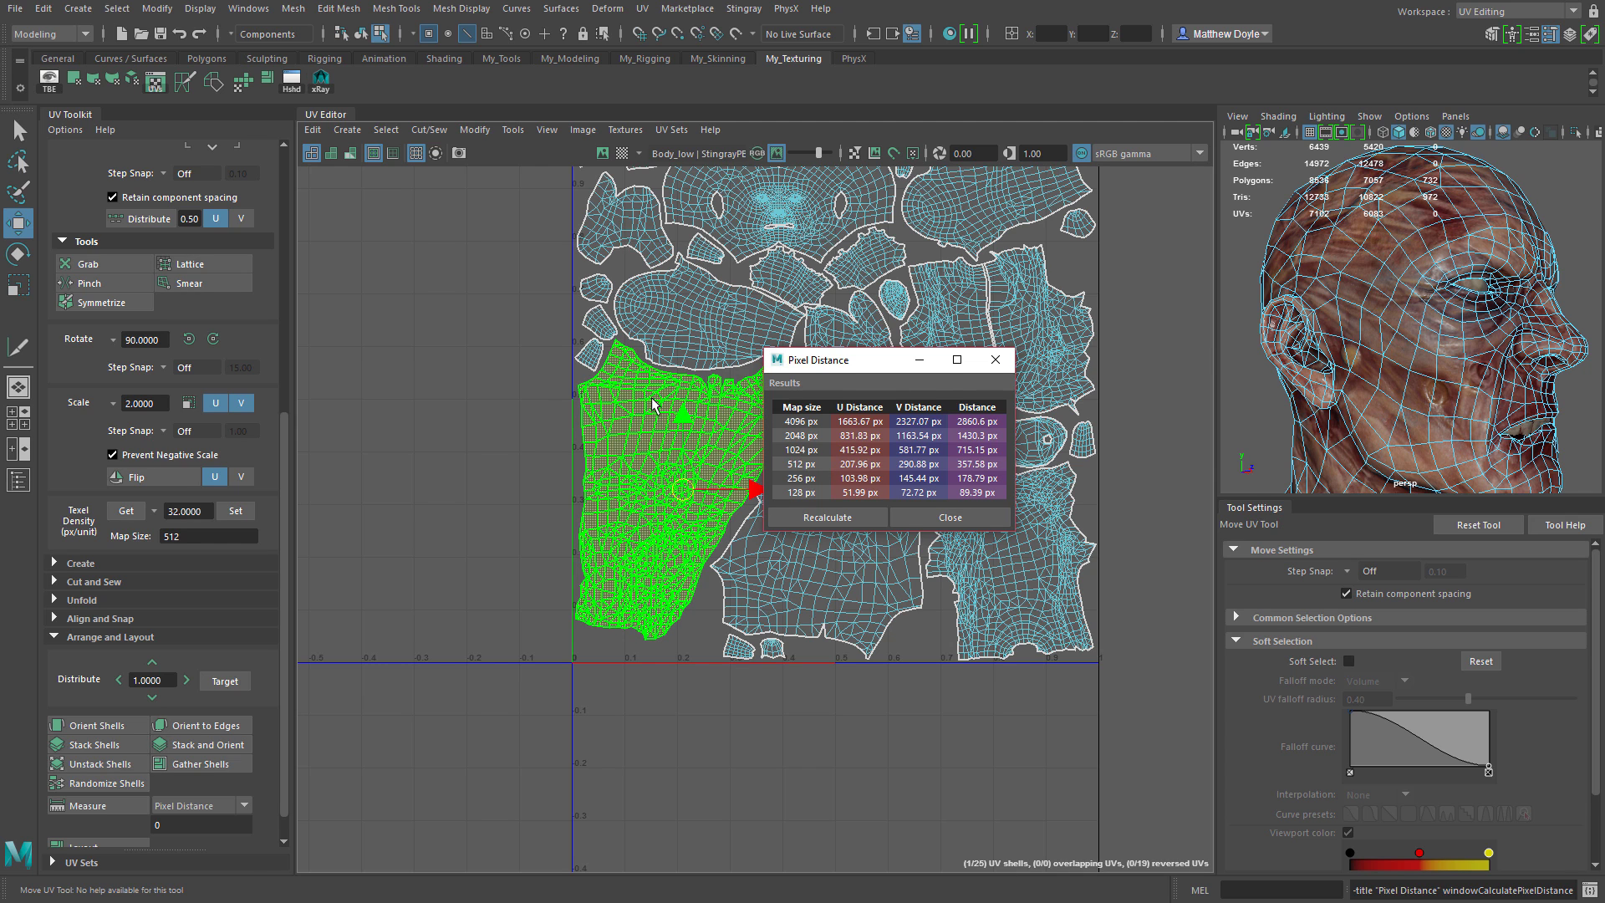
left_click(962, 517)
Measure the U distance and the V distance of the large shell in the UV tile's lower-left corner
left_click(244, 804)
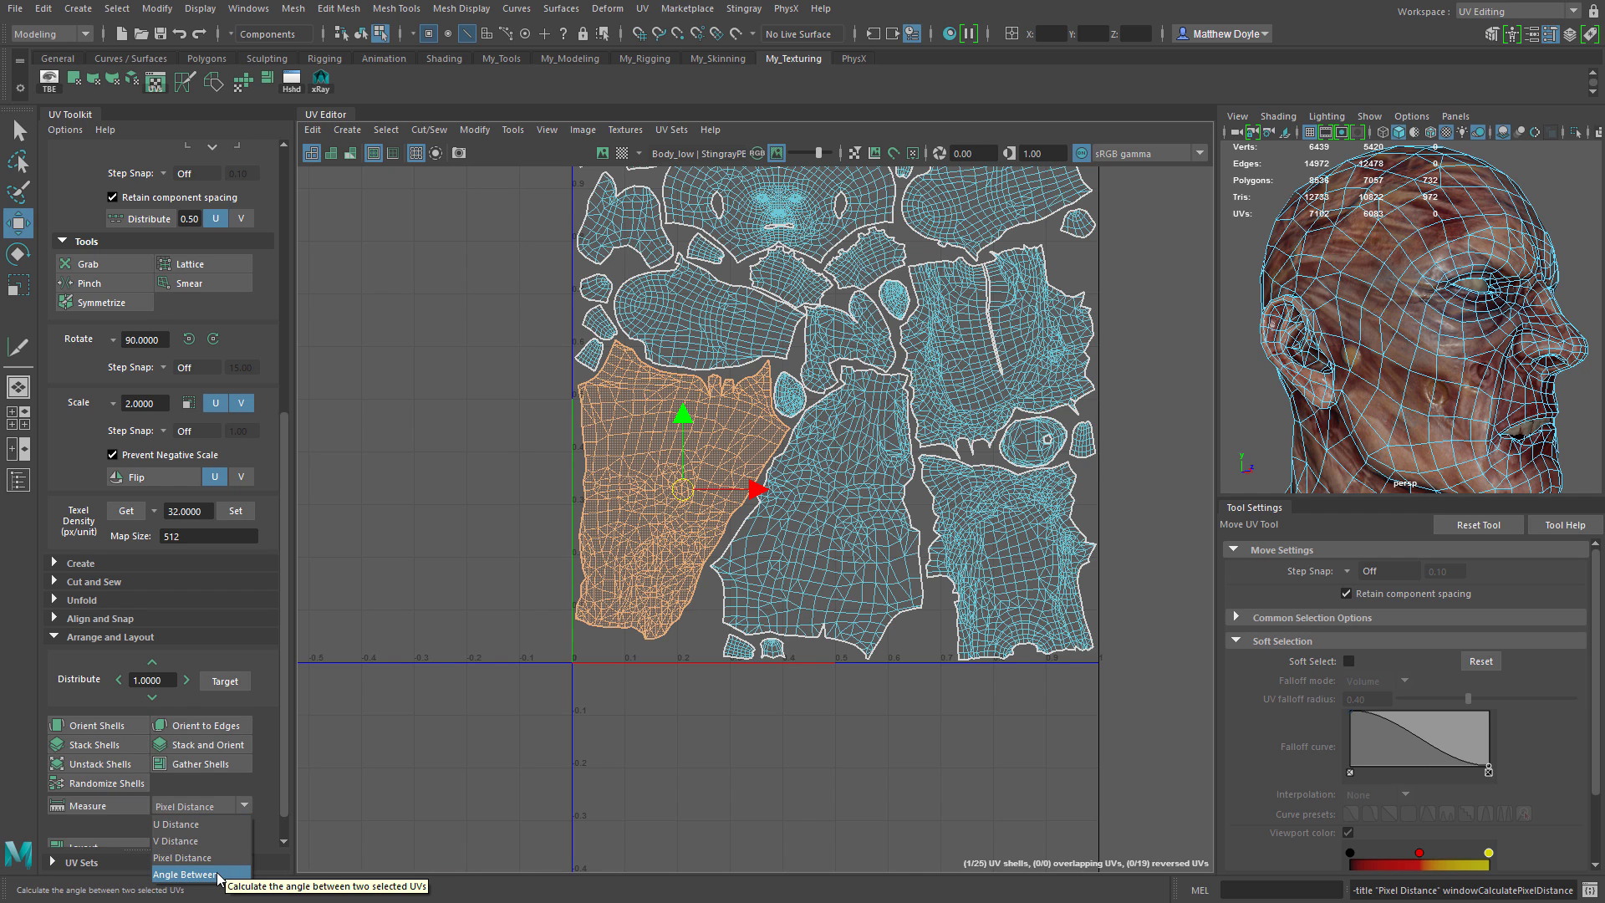
left_click(189, 825)
left_click(102, 804)
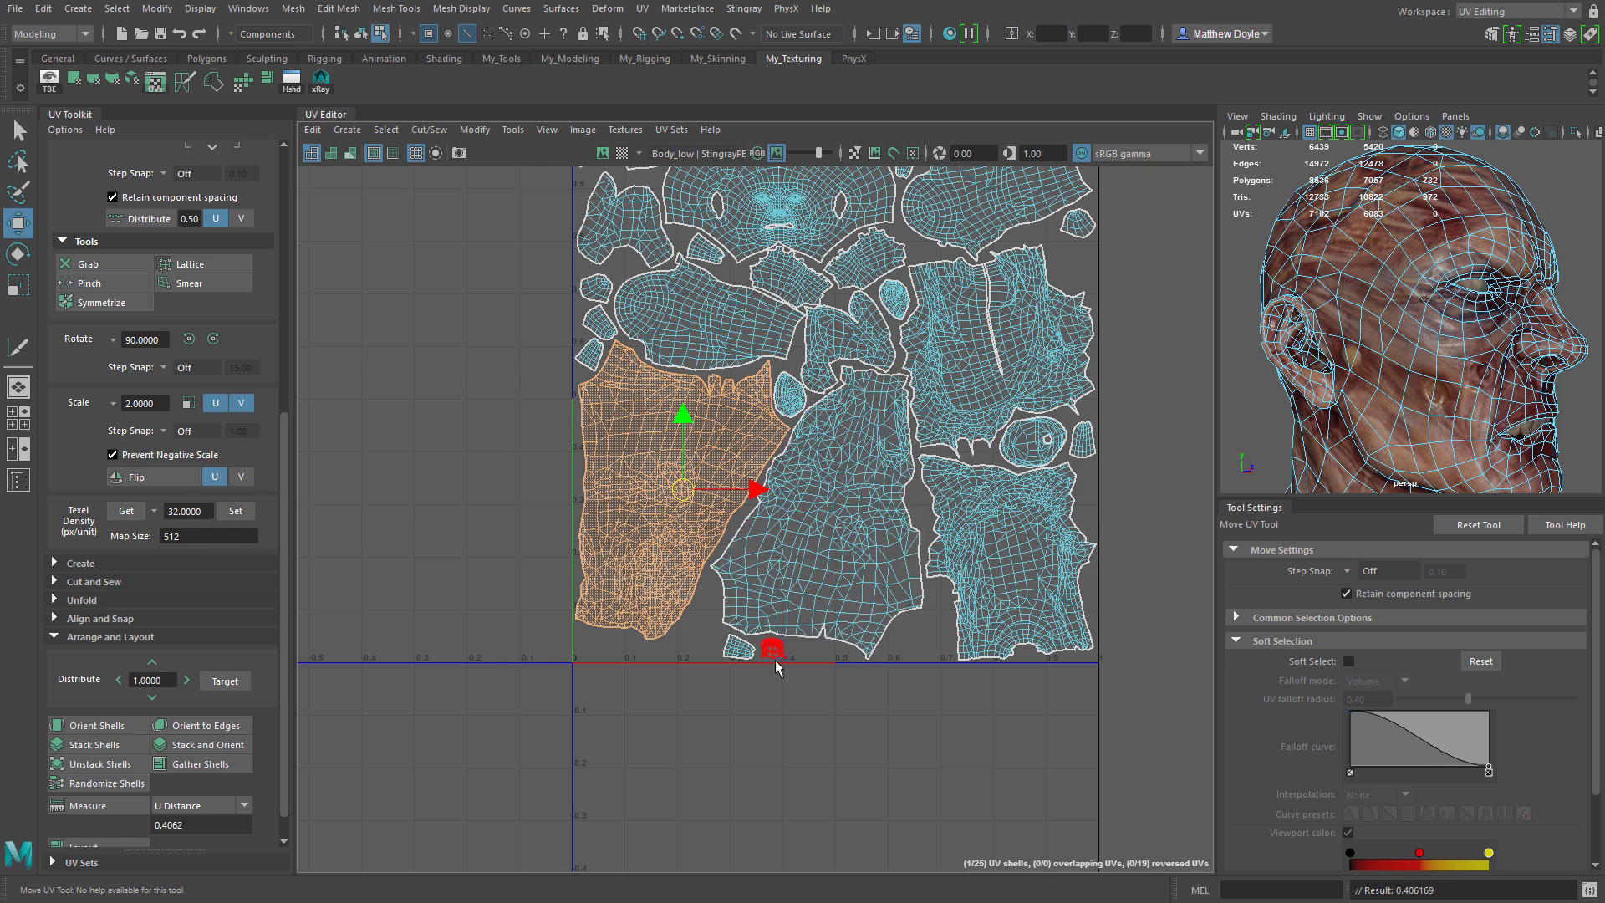
left_click(163, 809)
left_click(177, 839)
left_click(92, 807)
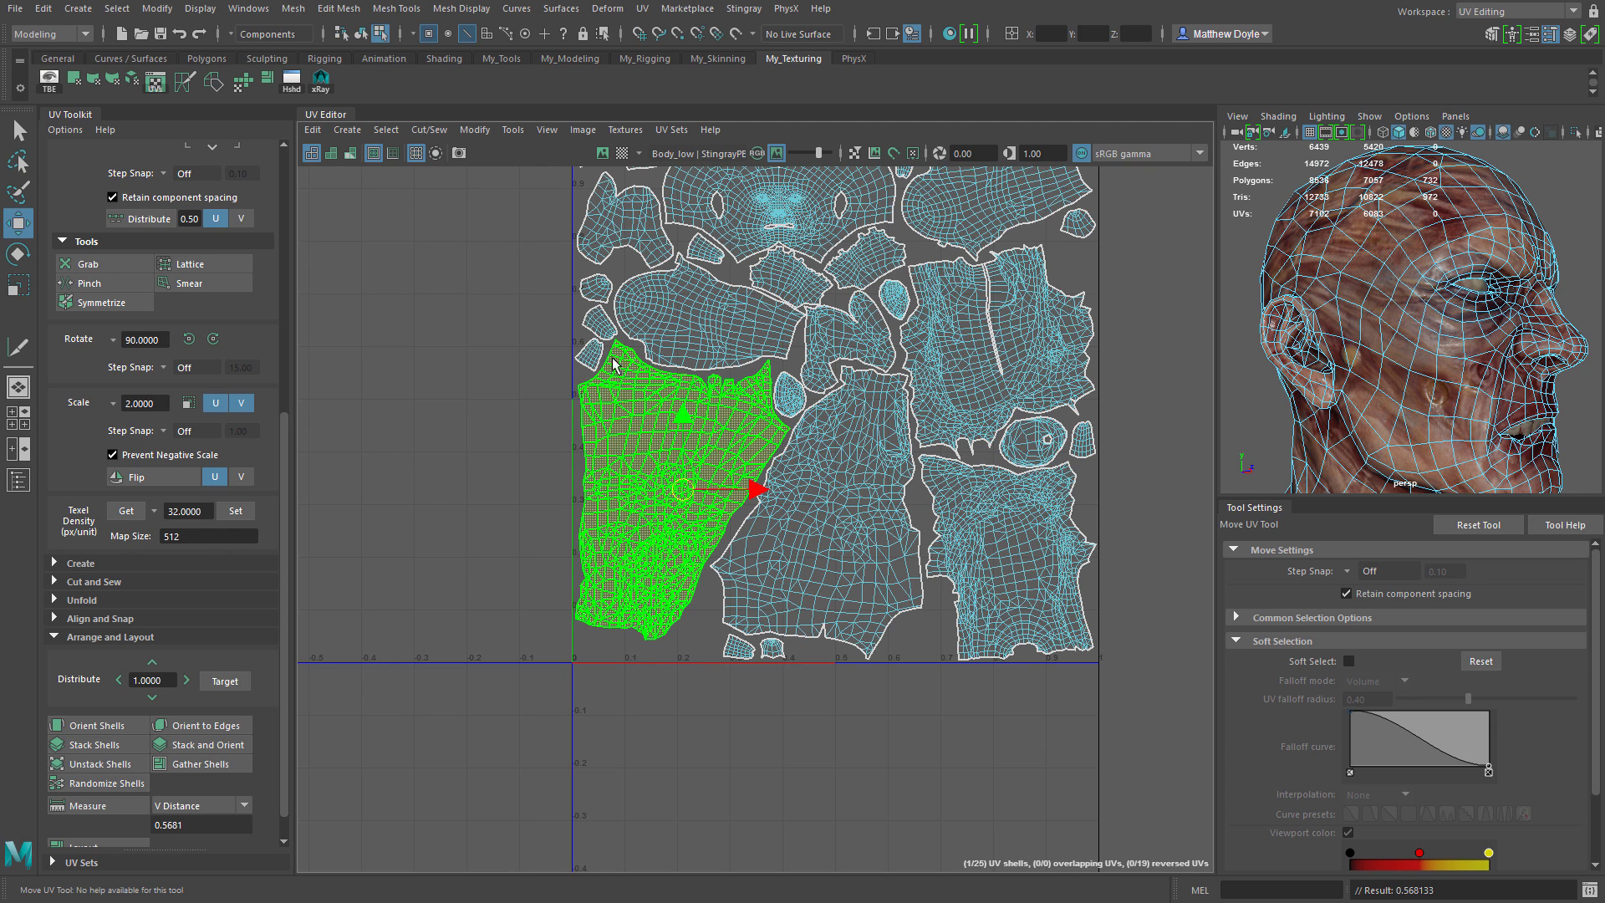
Try moving the selected shell slightly down along V
left_click_drag(682, 417, 684, 438)
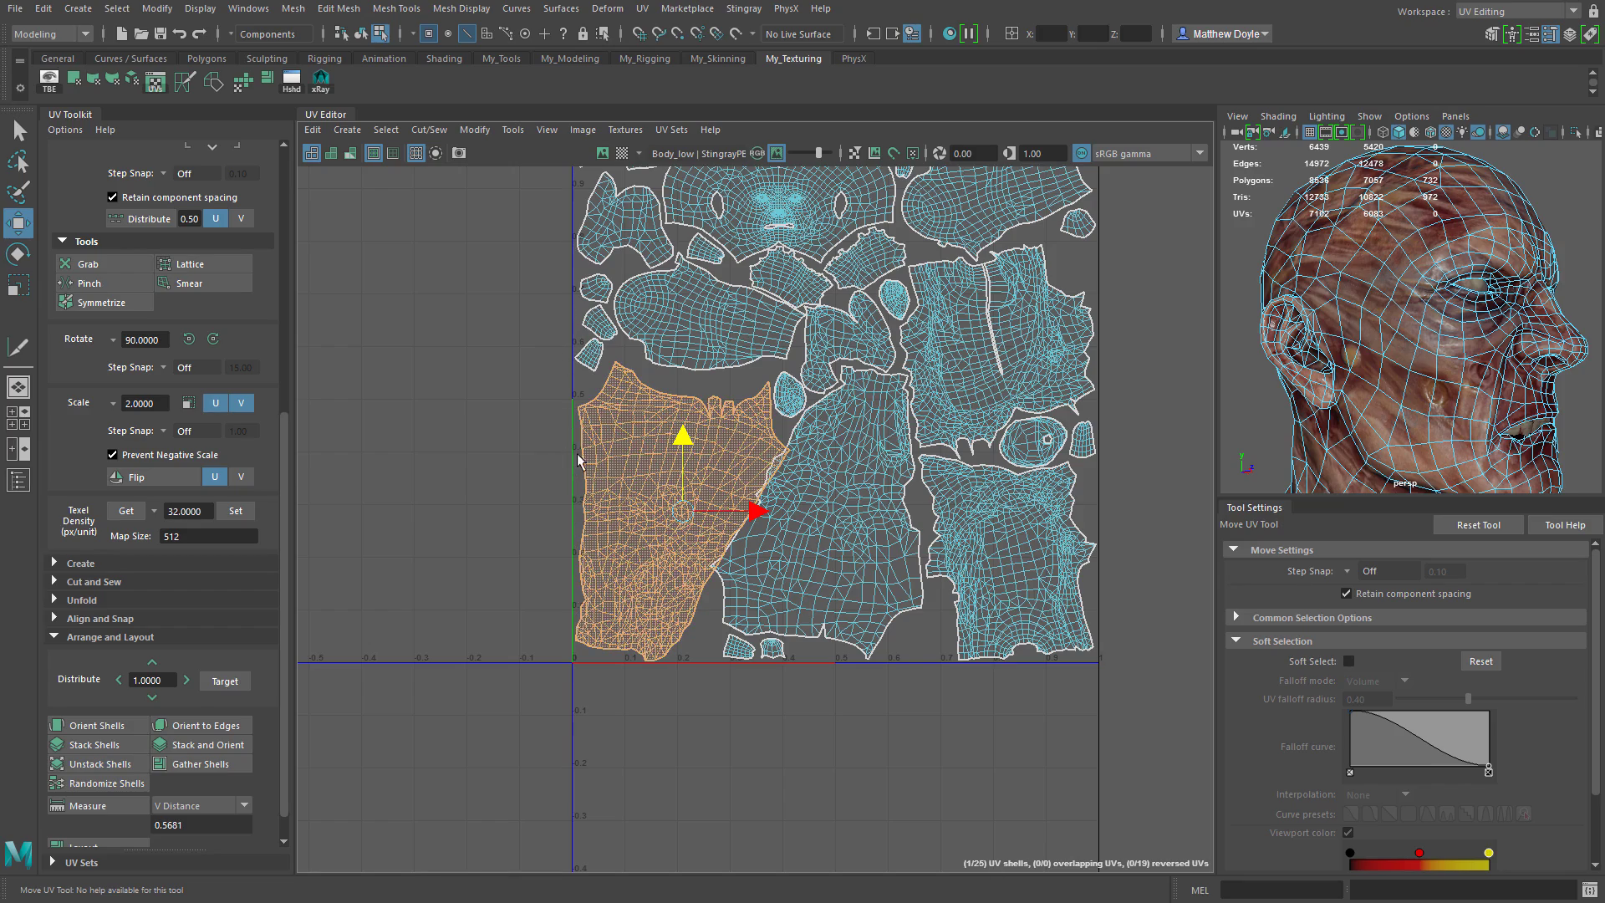
Select all the UV shells and lay them out automatically within the UV tile
key("ctrl+shift+a")
scroll(130, 803, "down", 1)
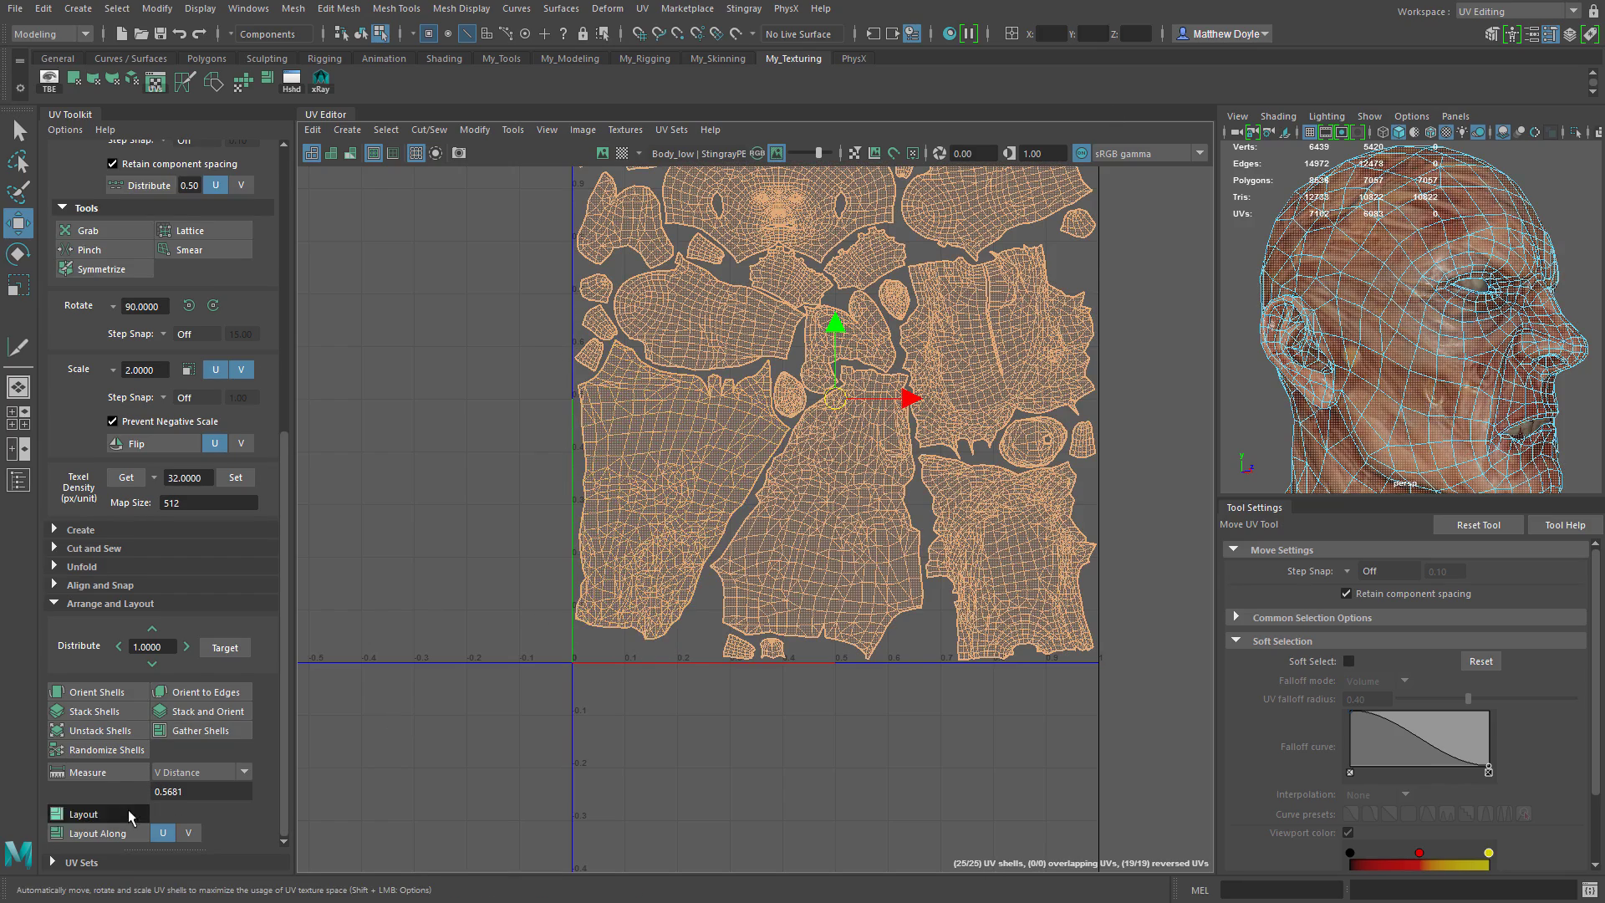
left_click(127, 810)
middle_click_drag(470, 478, 474, 566, "alt")
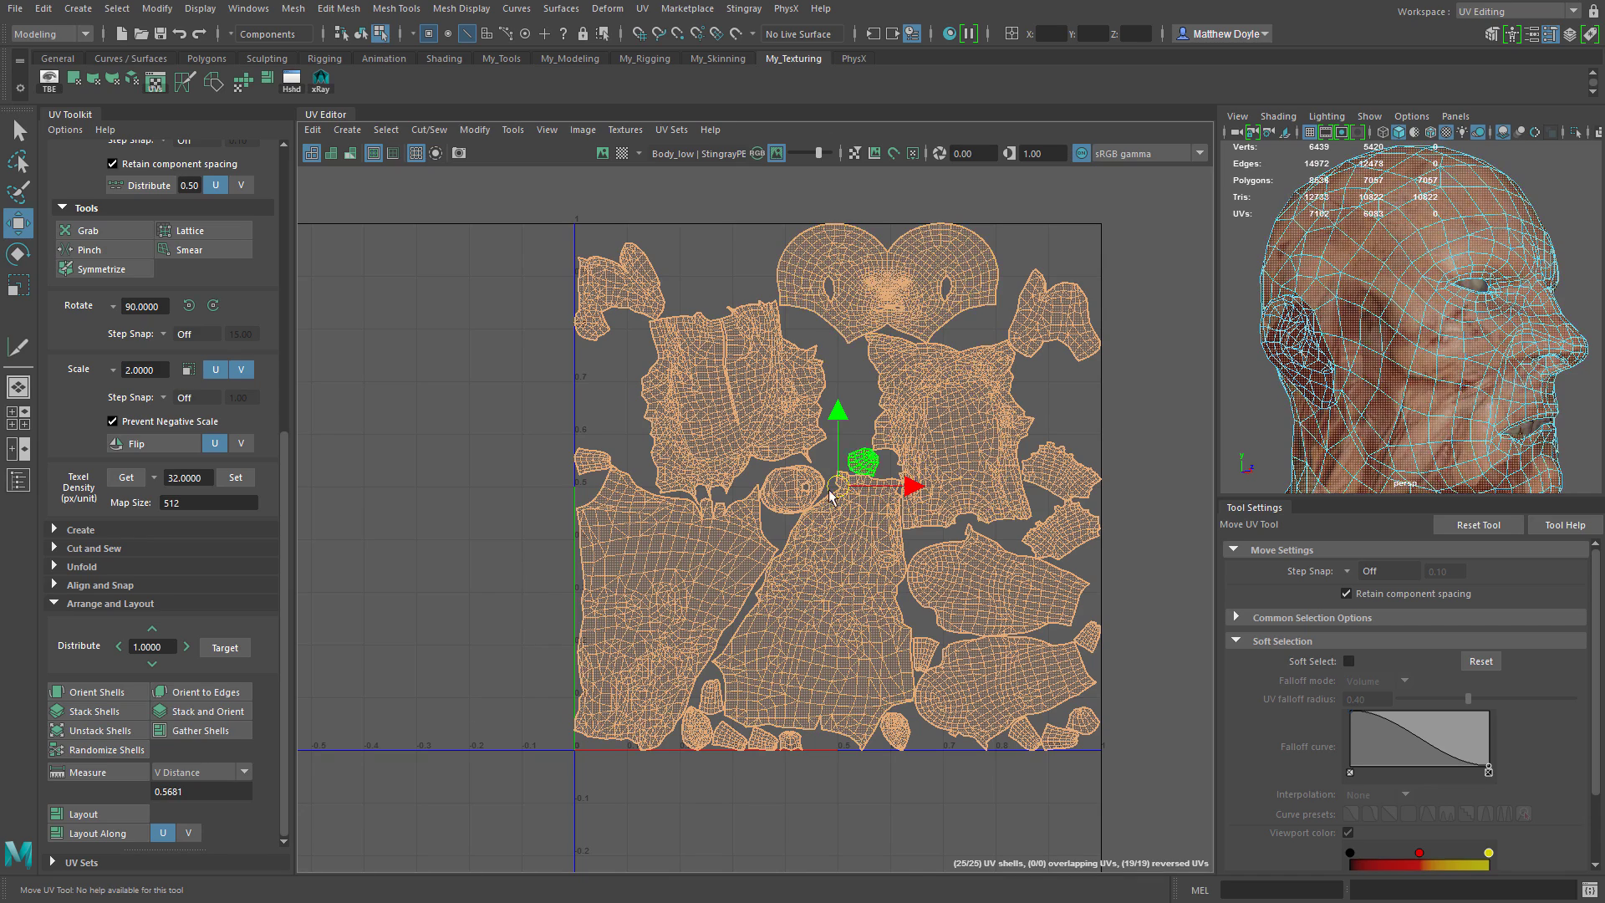
Examine the Layout UVs options, including the packing, shell transform and padding settings, and close them unchanged
left_click(120, 814, "shift")
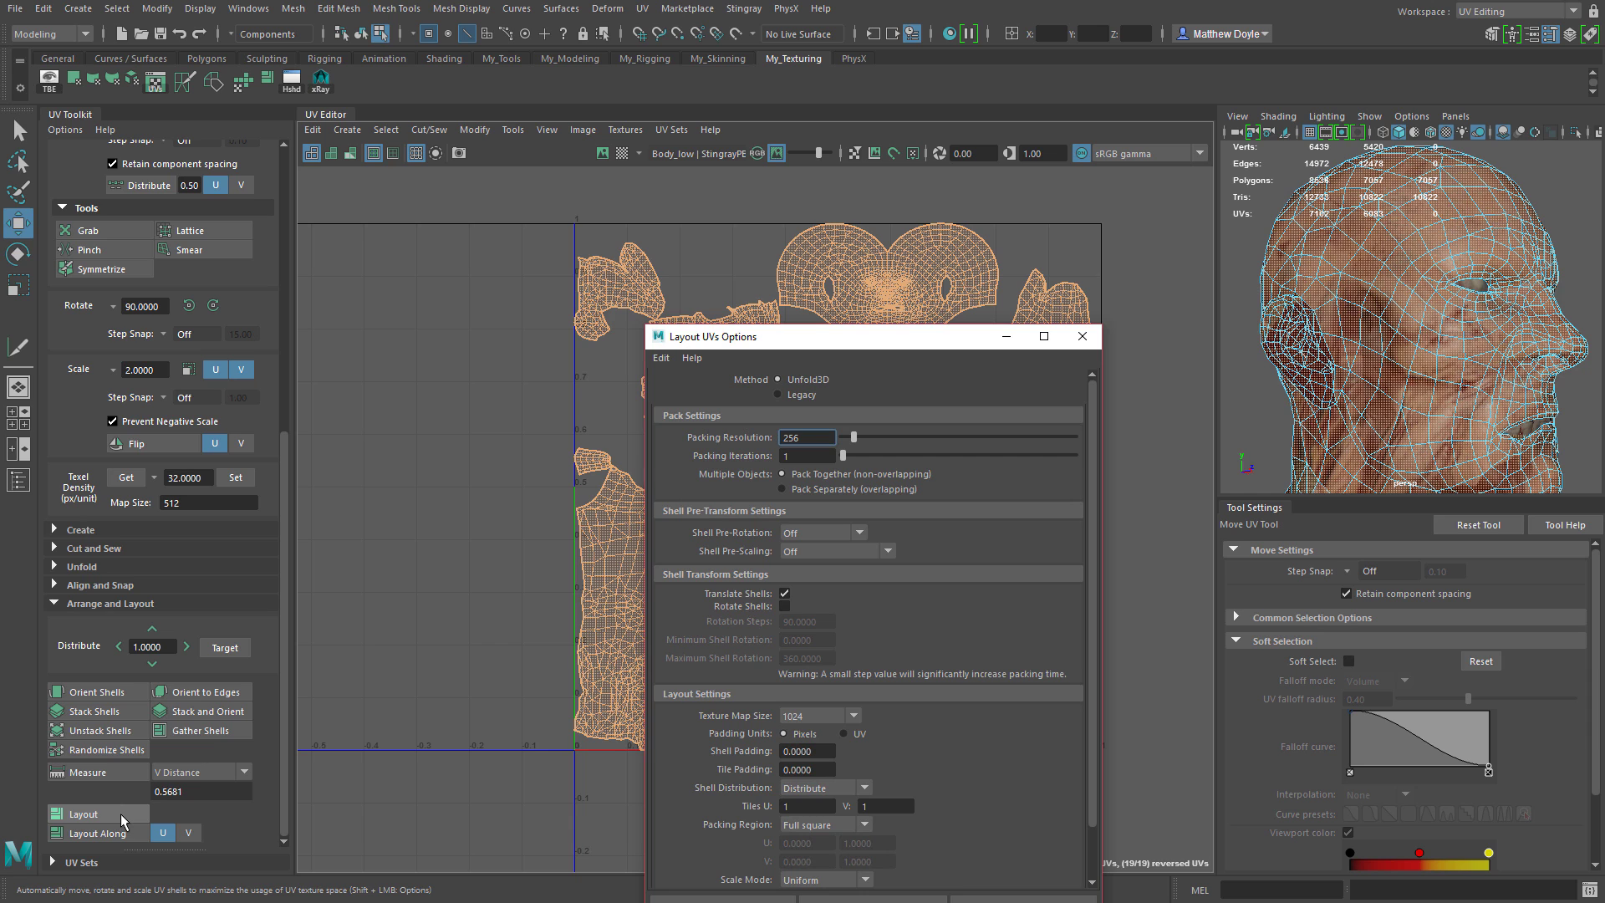
left_click_drag(860, 341, 473, 143)
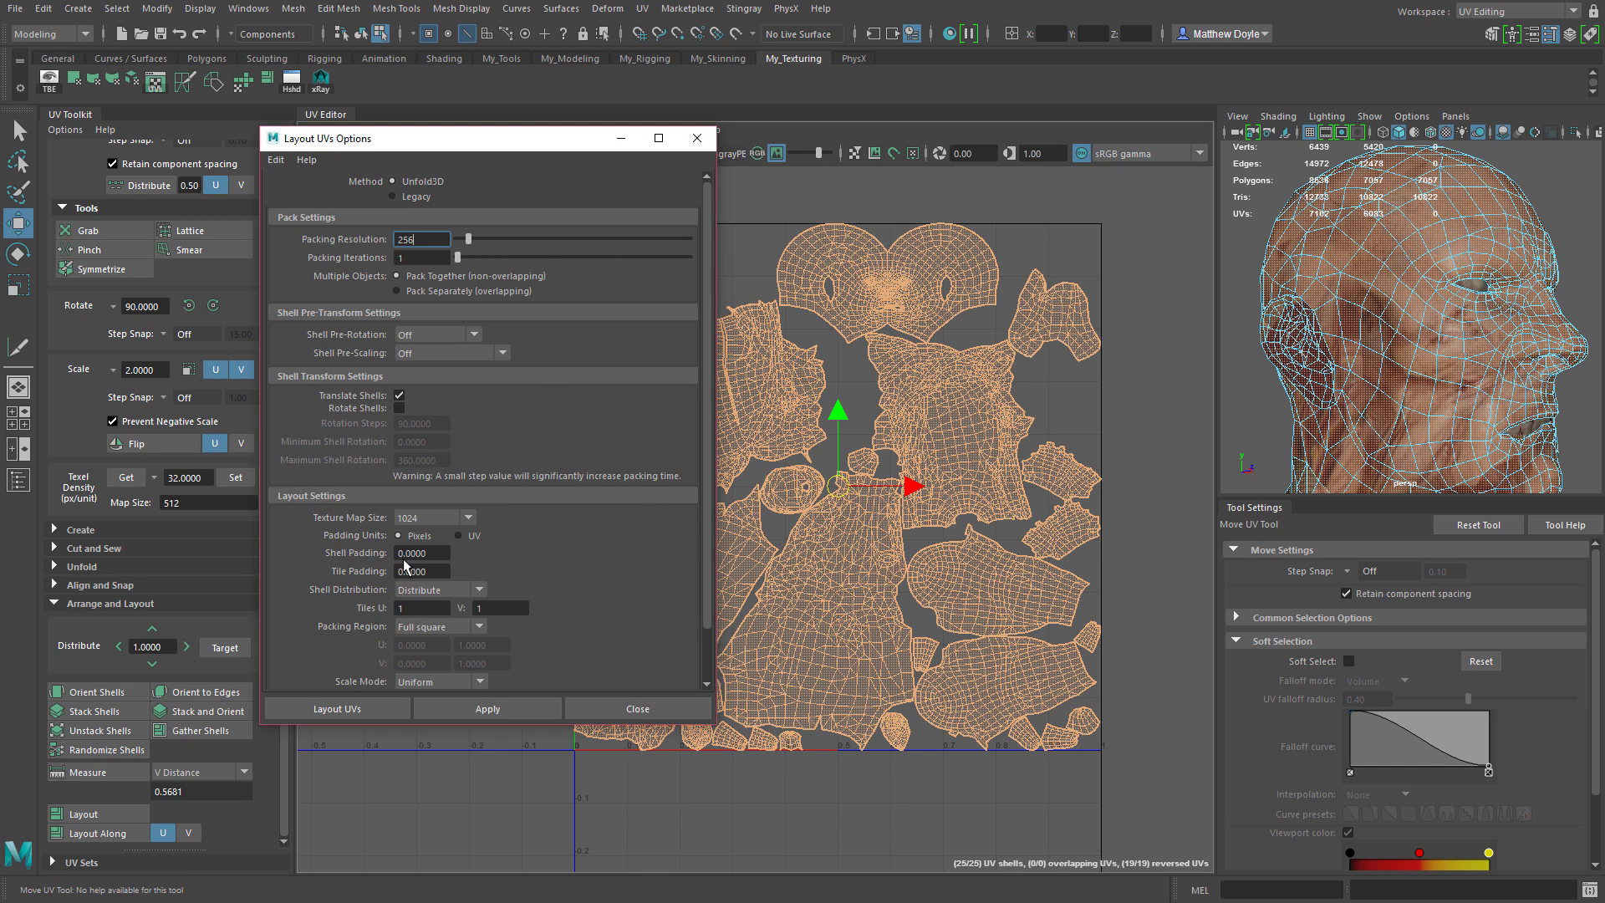
left_click(638, 708)
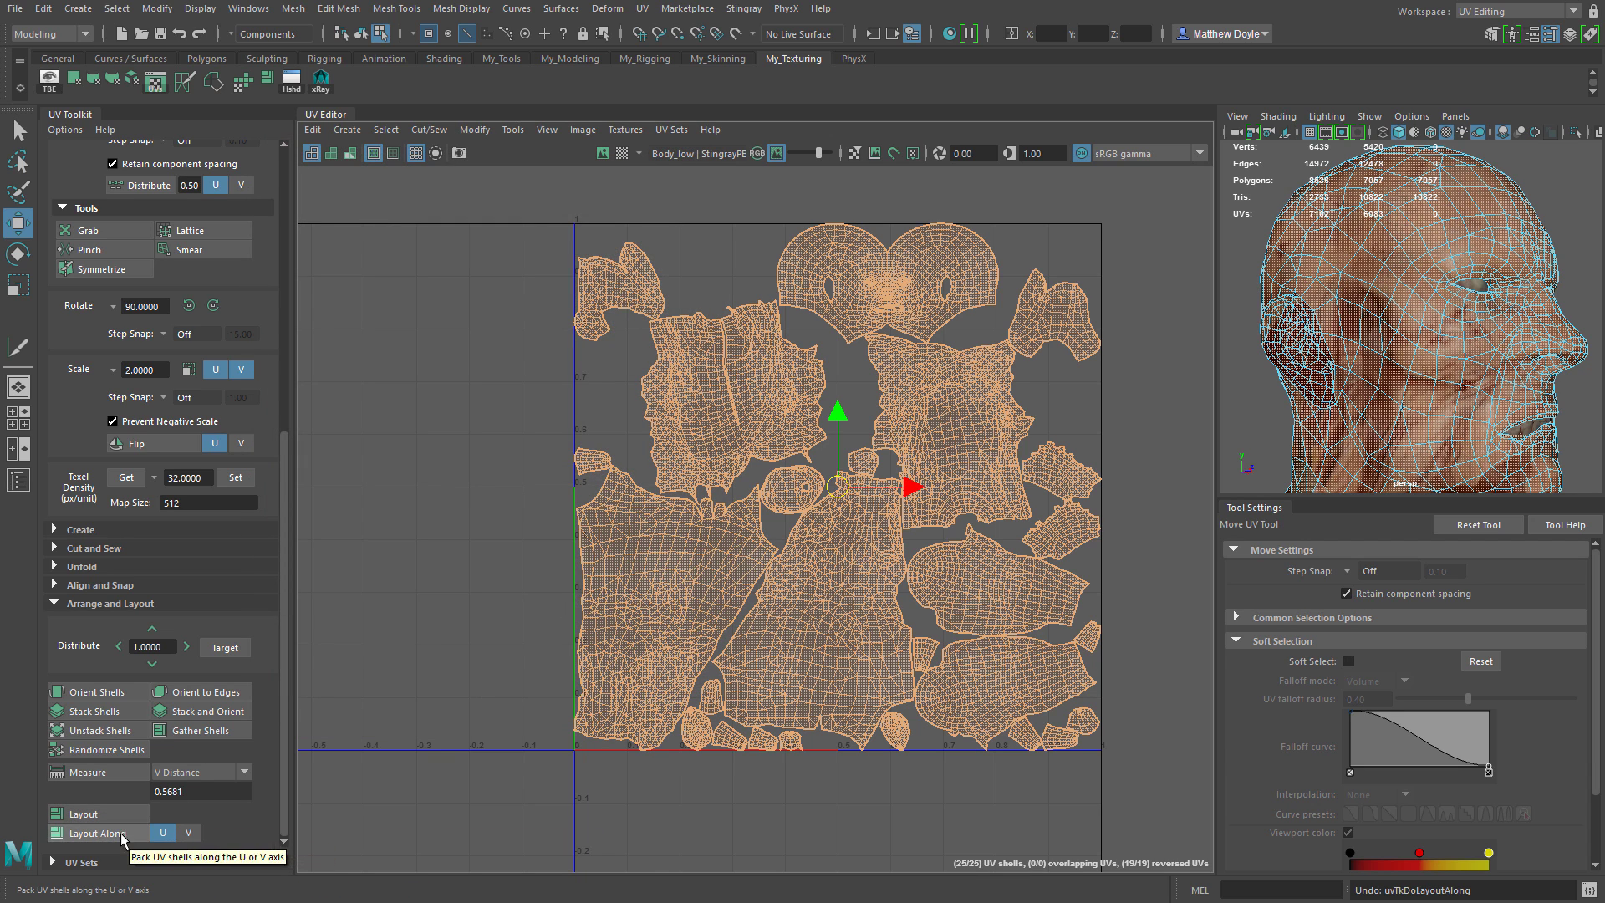
Lay out all the UV shells along U and along V
left_click(120, 834)
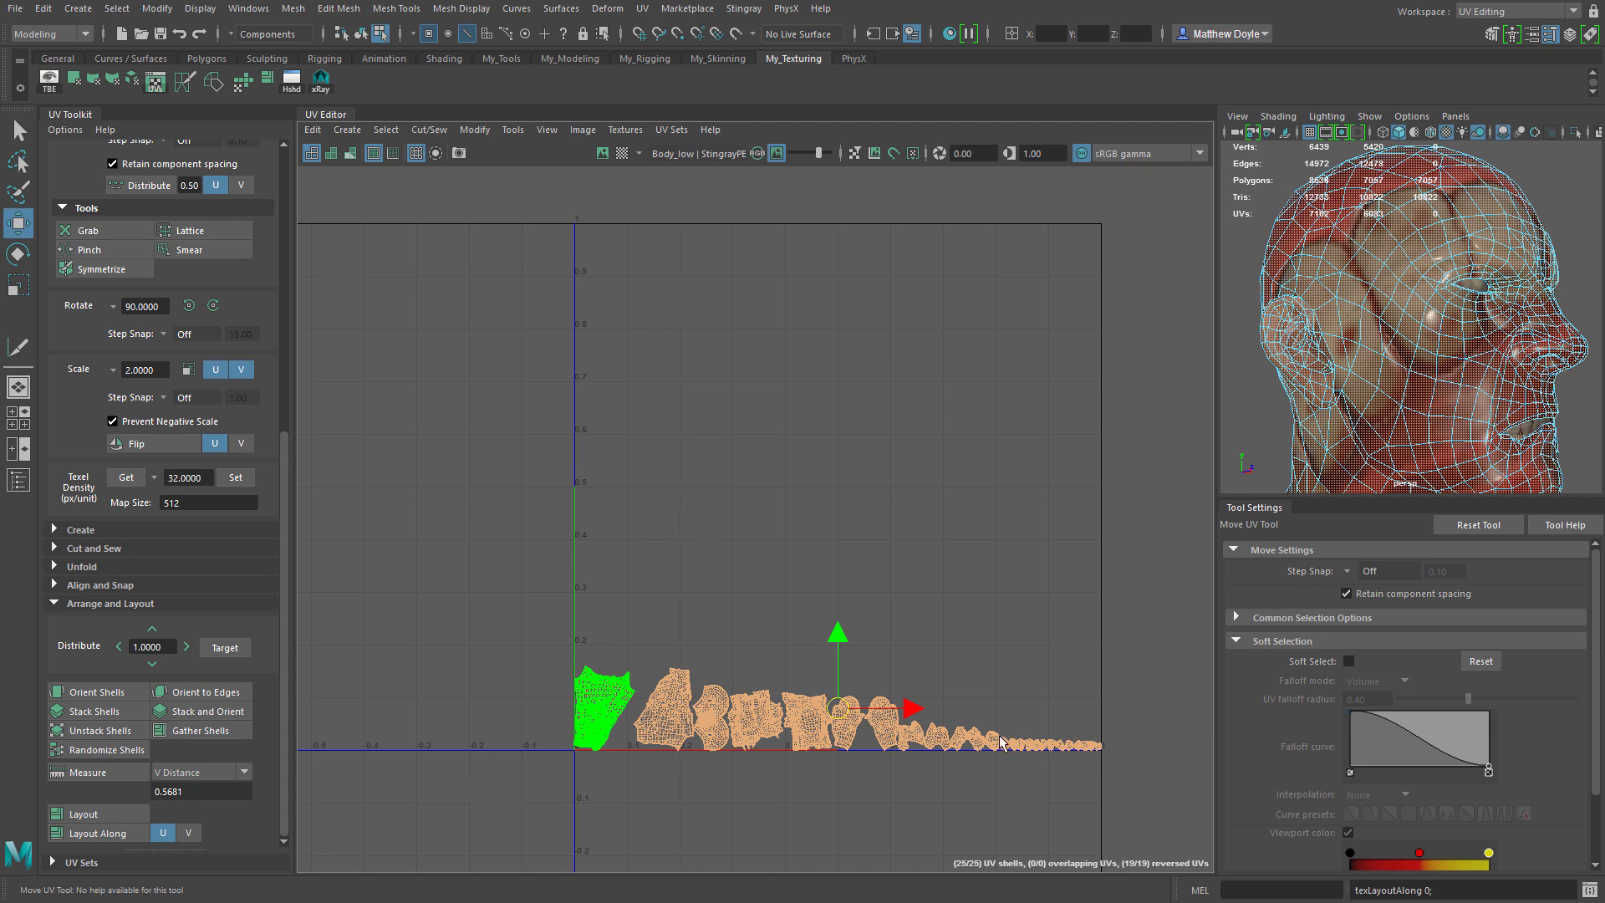
left_click(188, 832)
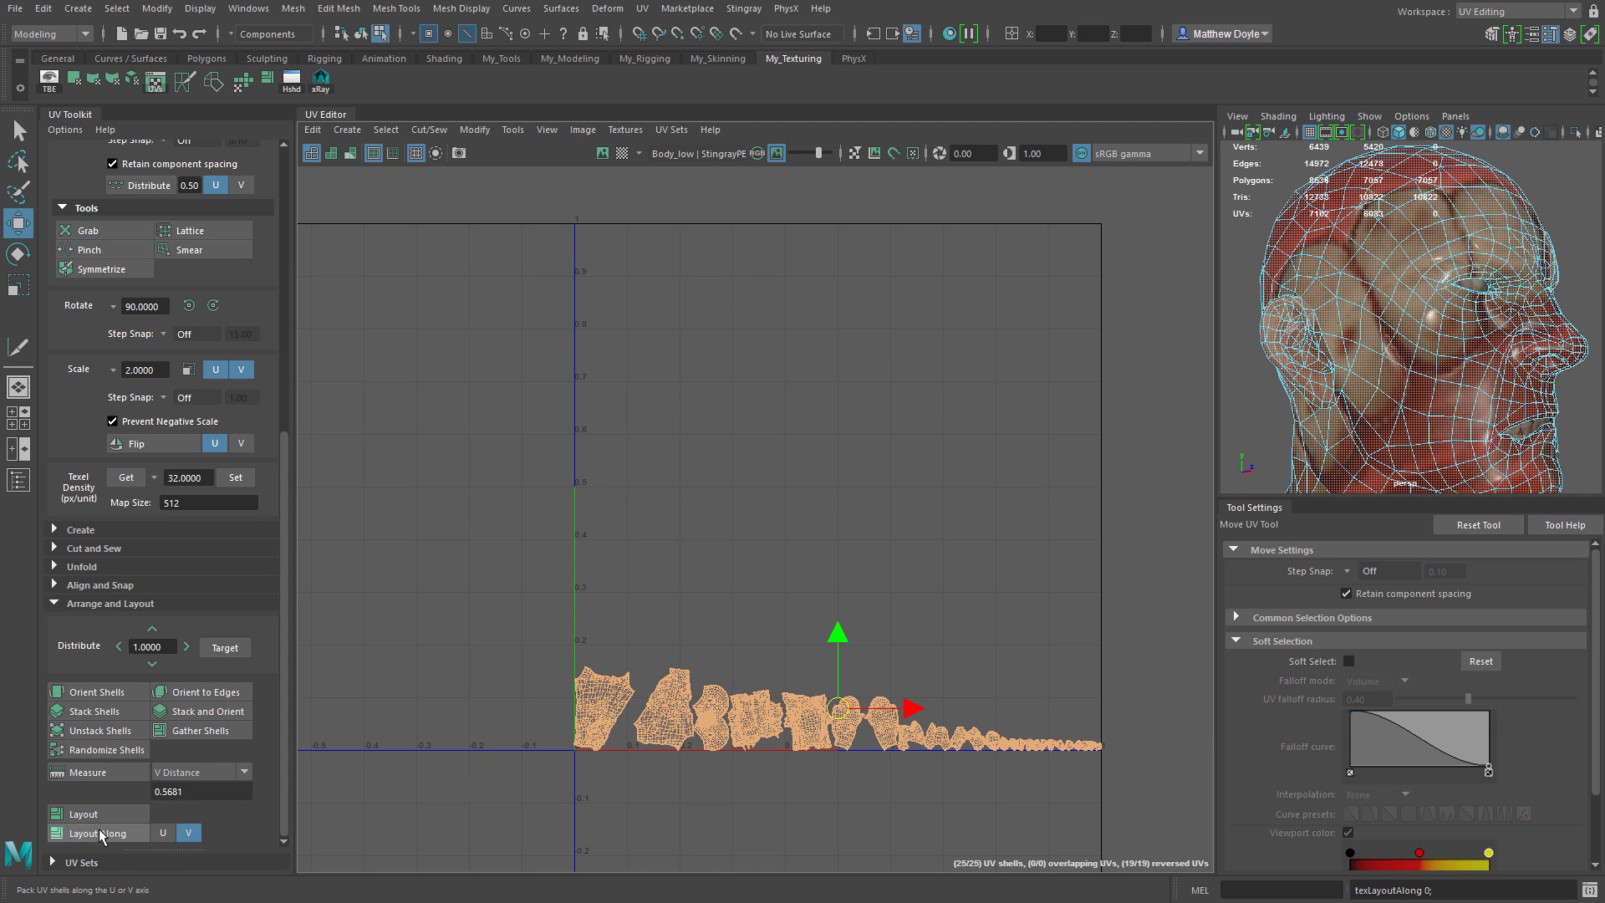
left_click(99, 833)
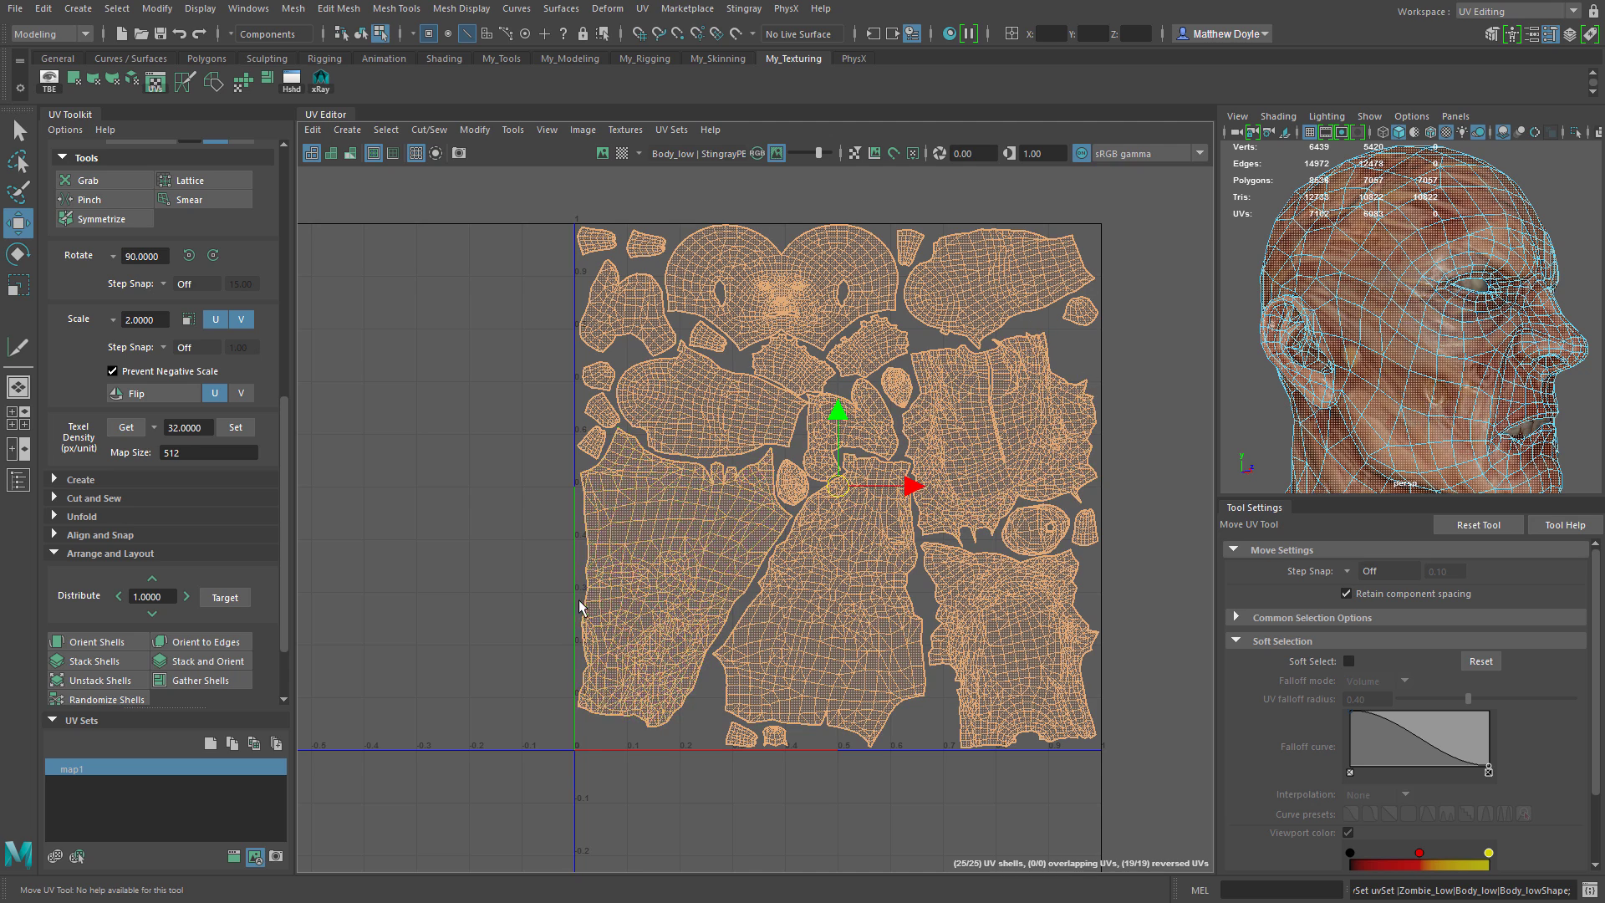
Create an empty UV set for the body and make it the active set
left_click(211, 742)
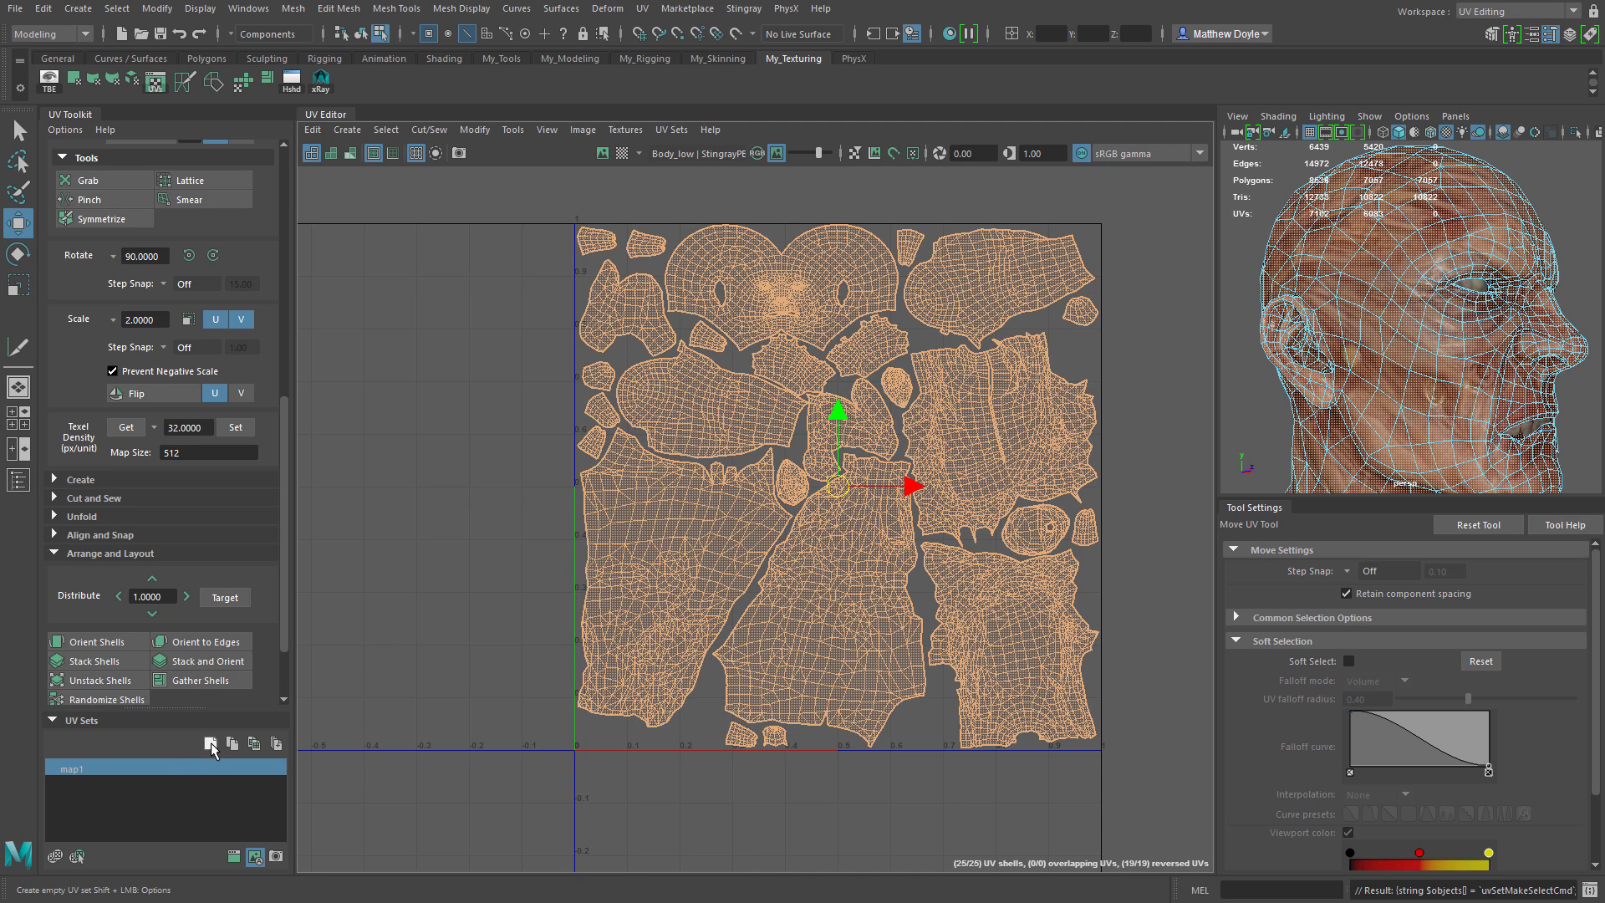
left_click(82, 784)
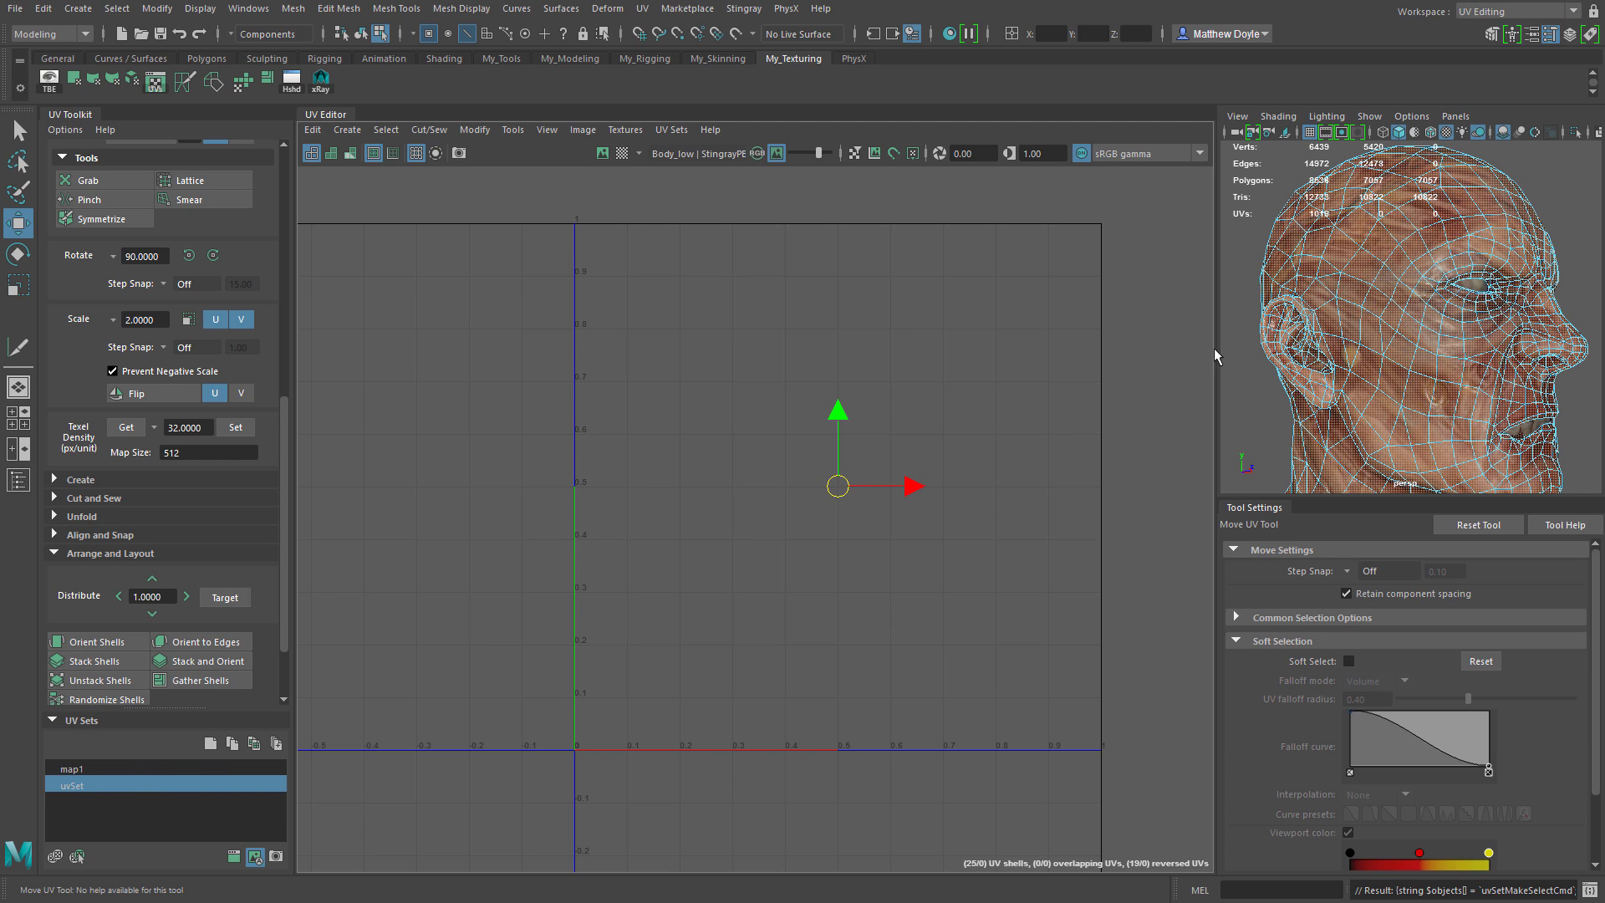
middle_click(1406, 303)
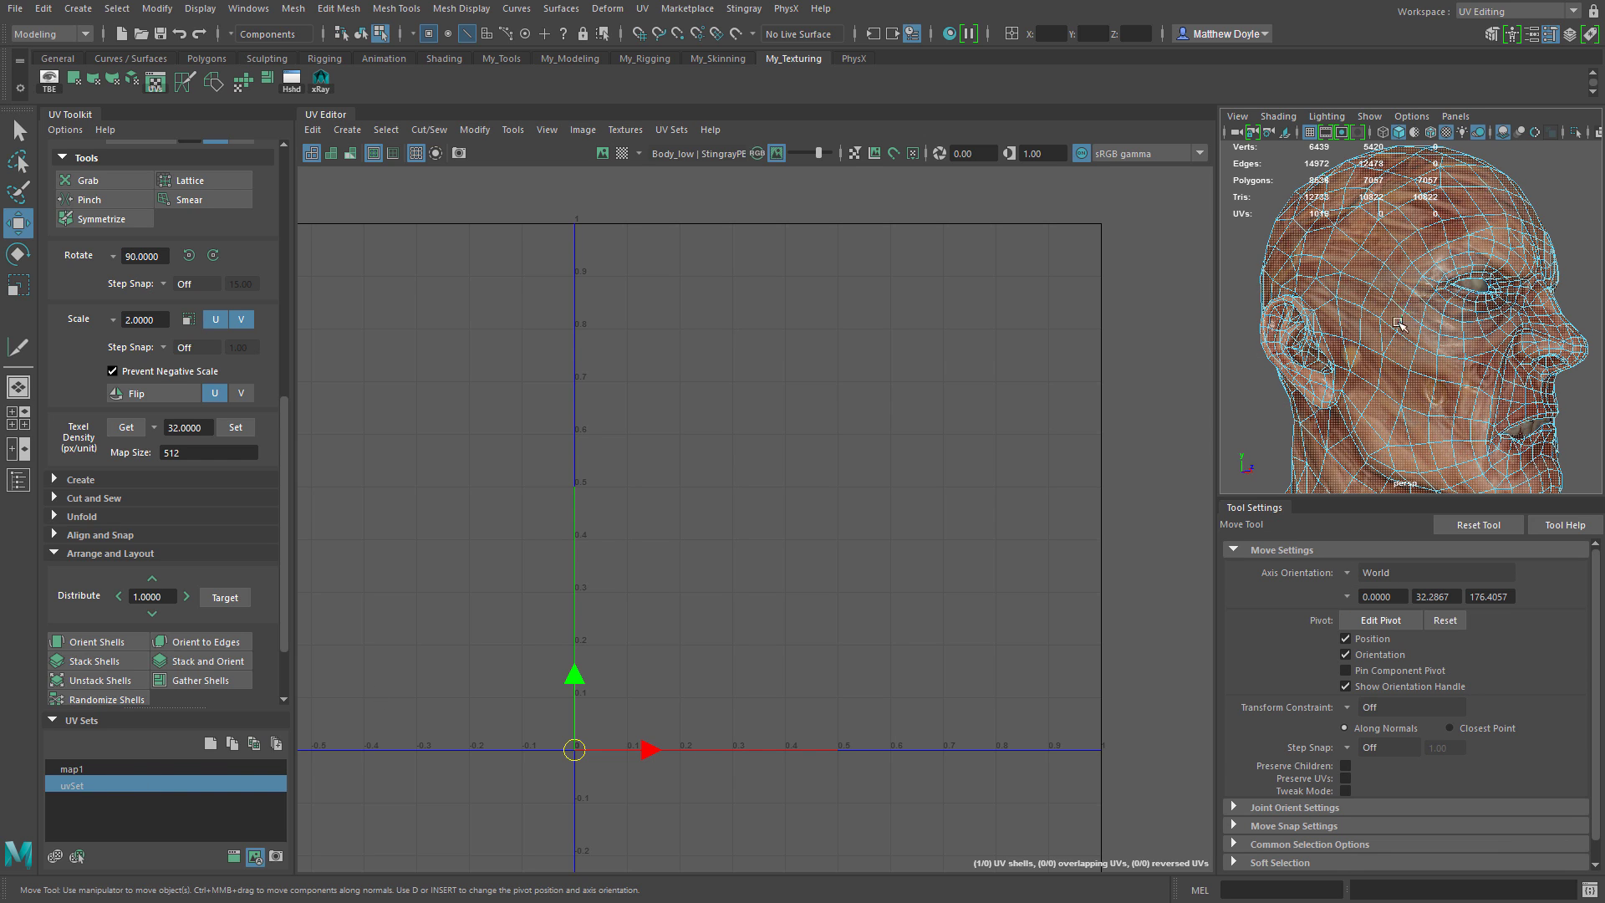
Select the whole body mesh in object mode and create UVs for it in the empty UV set with an Automatic projection
left_click(1396, 326)
scroll(1389, 347, "down", 5)
right_click_drag(1406, 349, 1440, 332)
left_click(1380, 346)
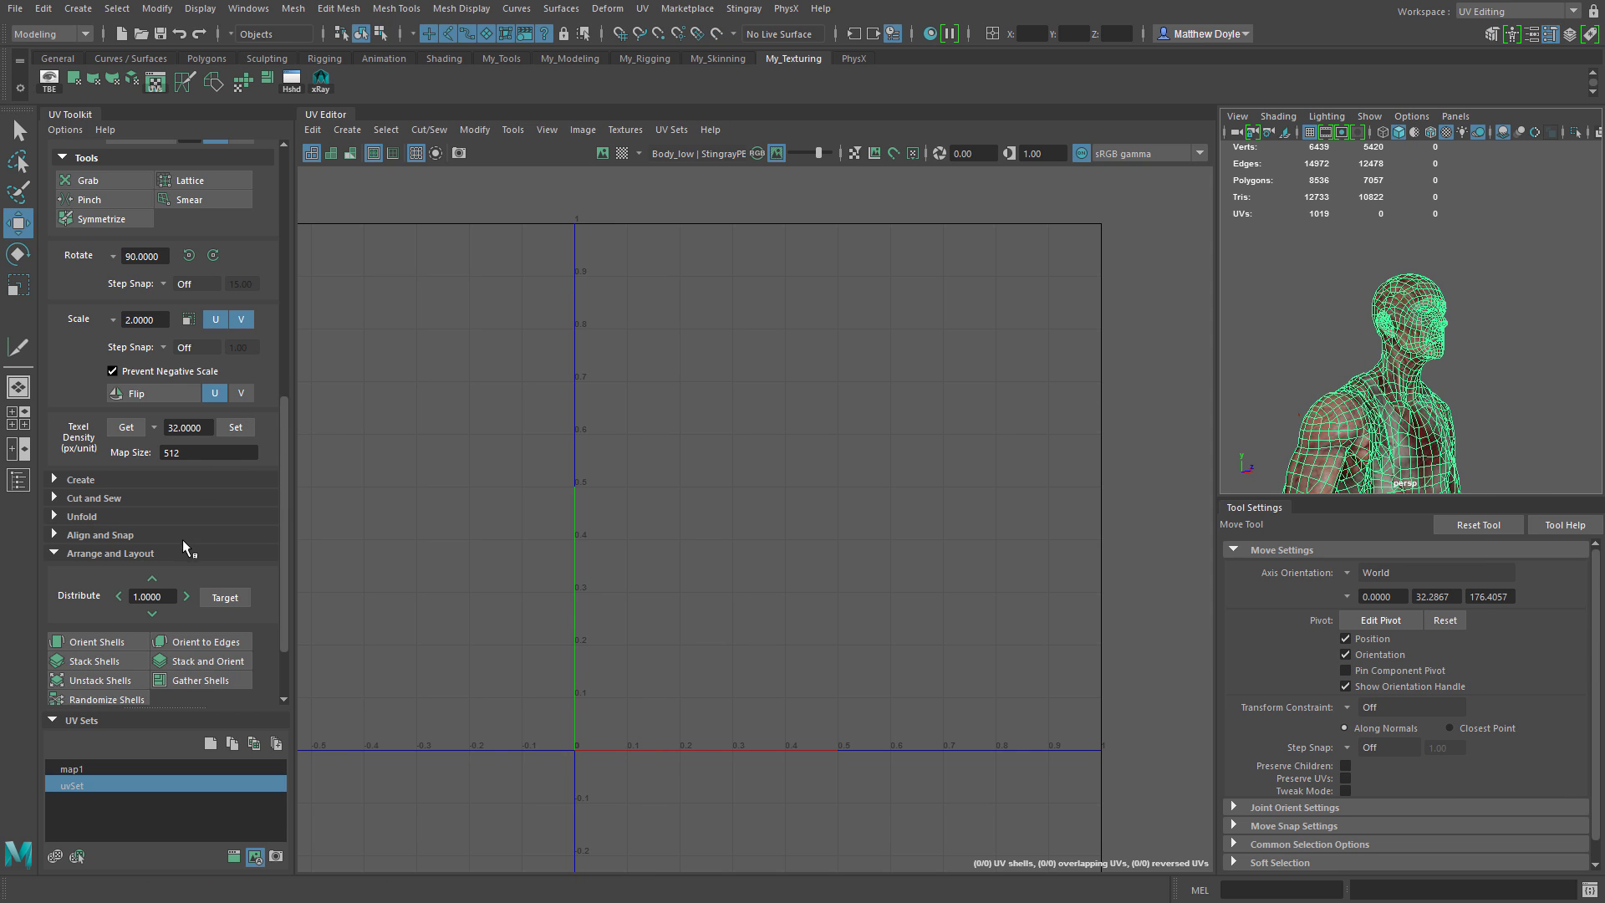
left_click(84, 479)
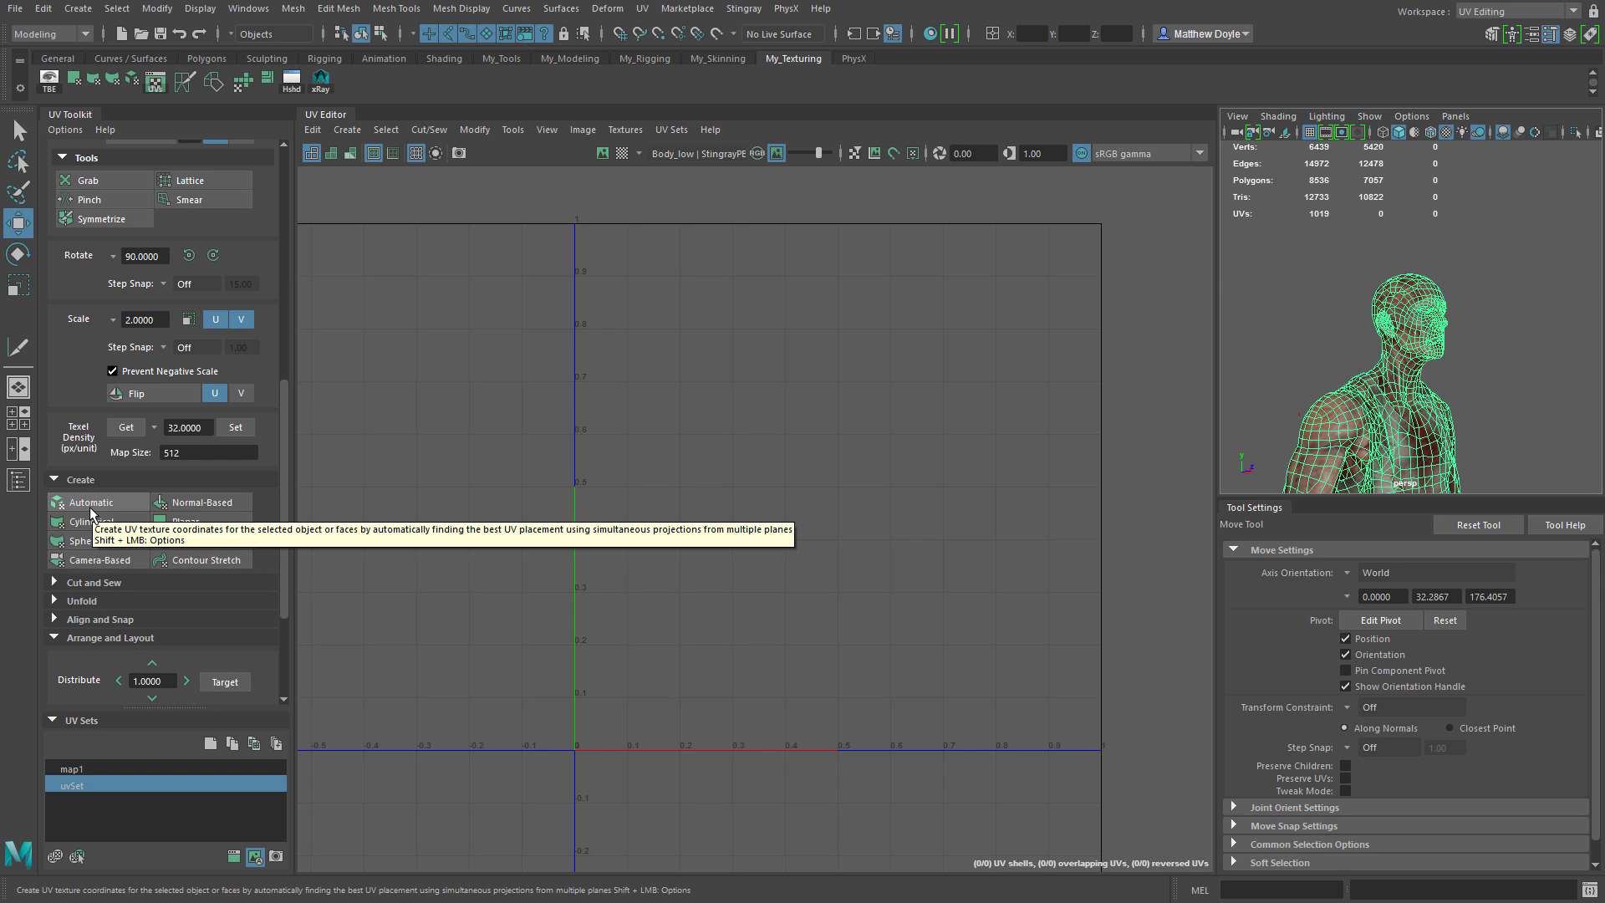
left_click(97, 507)
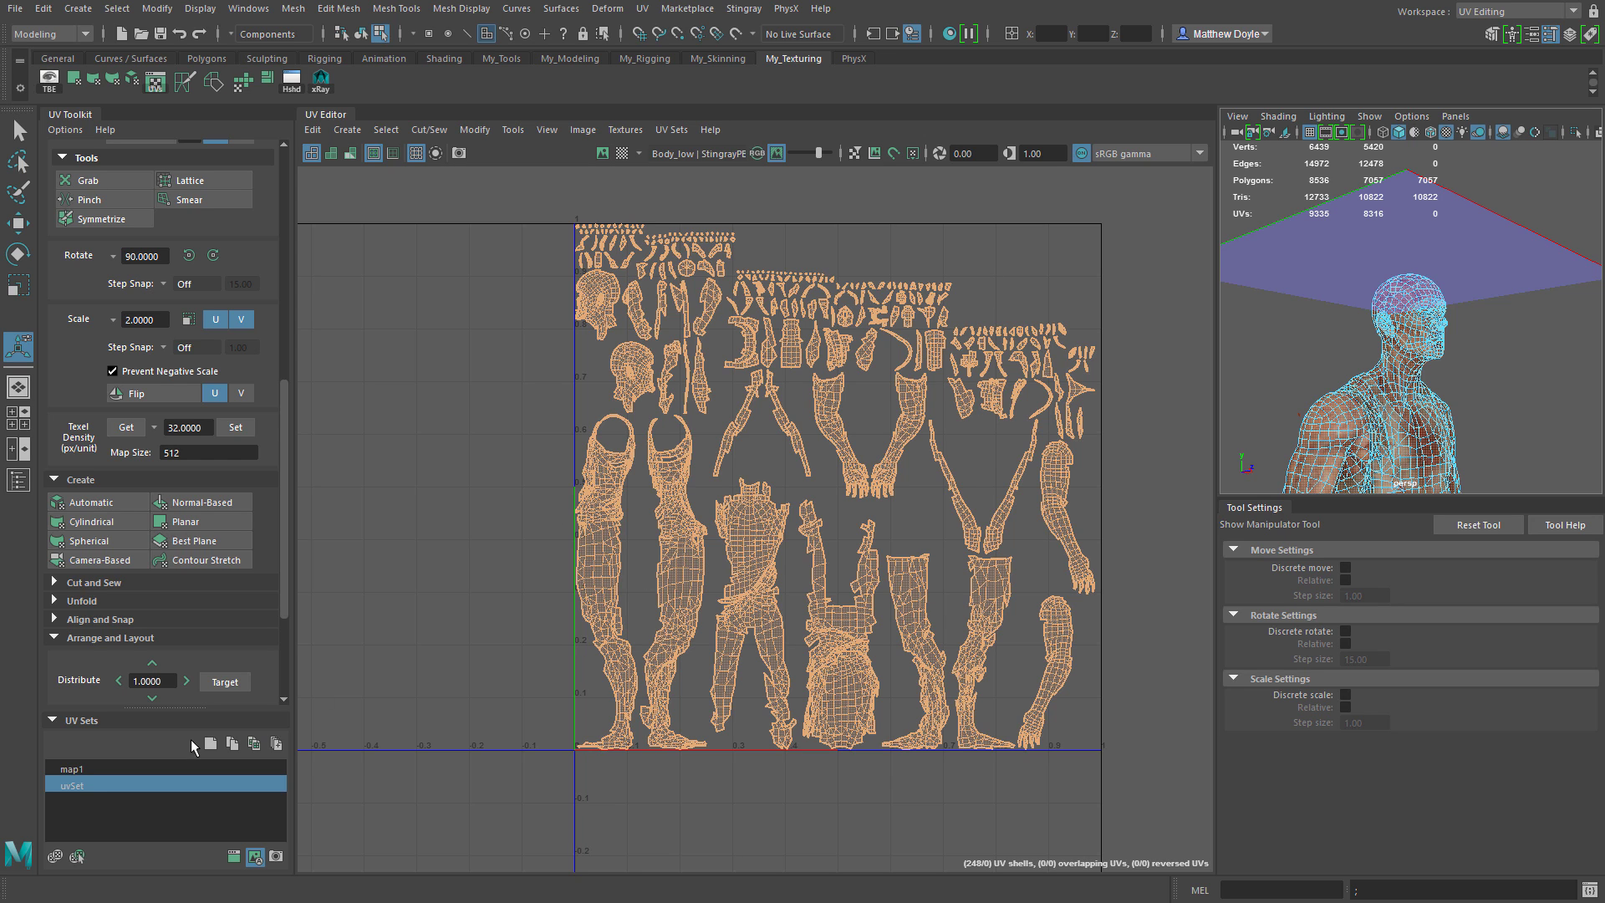
Compare the map1 and uvSet UV layouts by activating each in turn, and open the management commands for uvSet
left_click(73, 768)
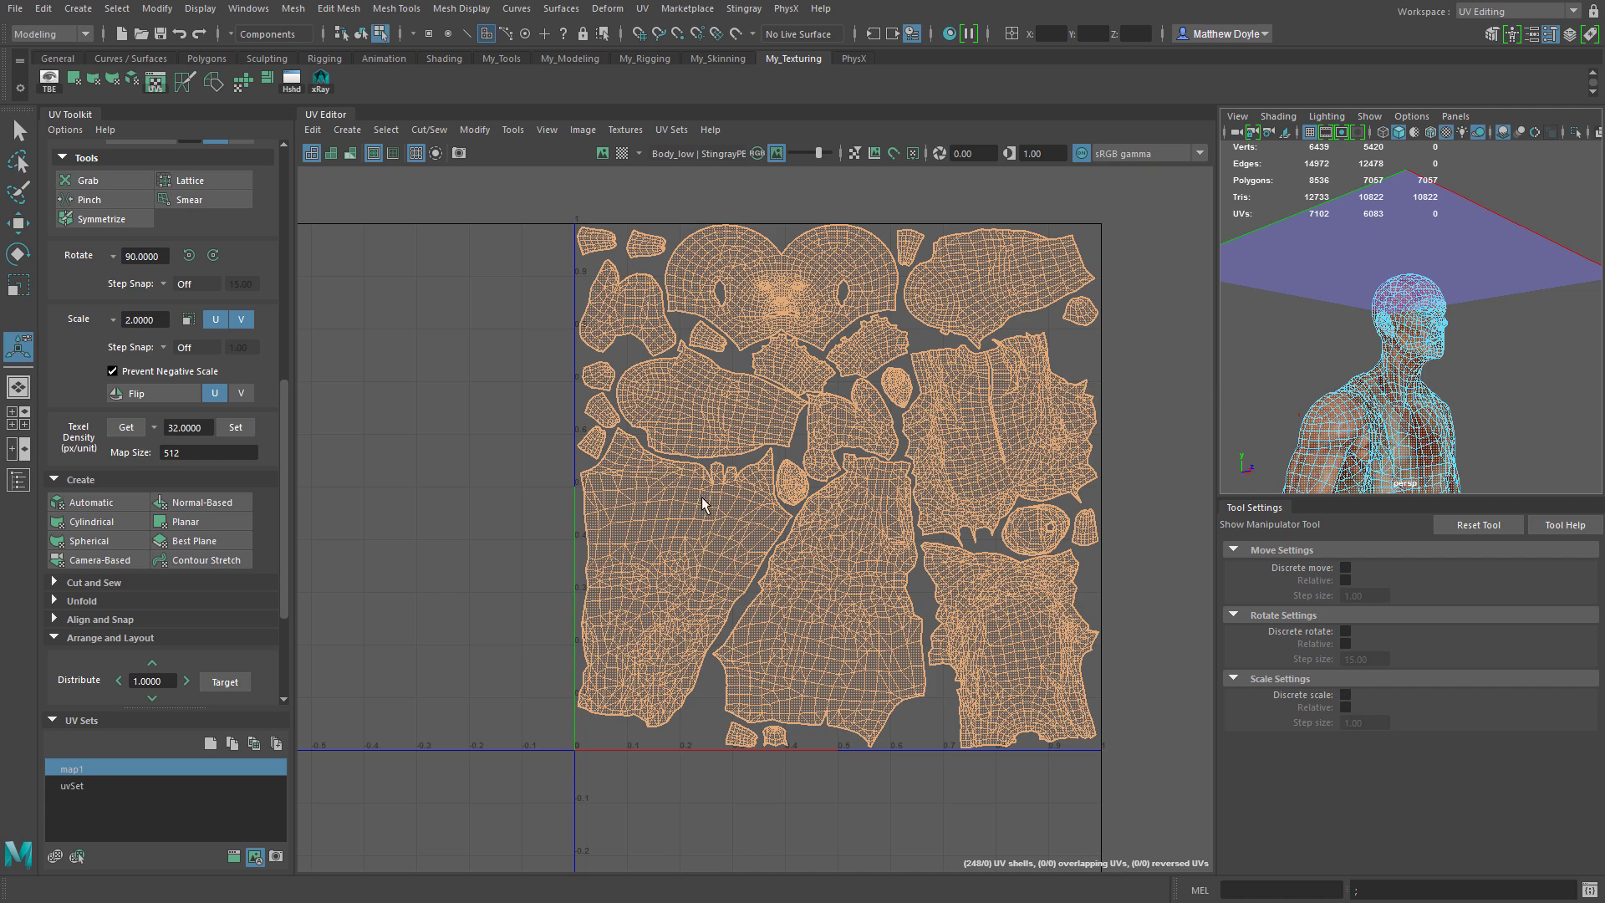
left_click(74, 786)
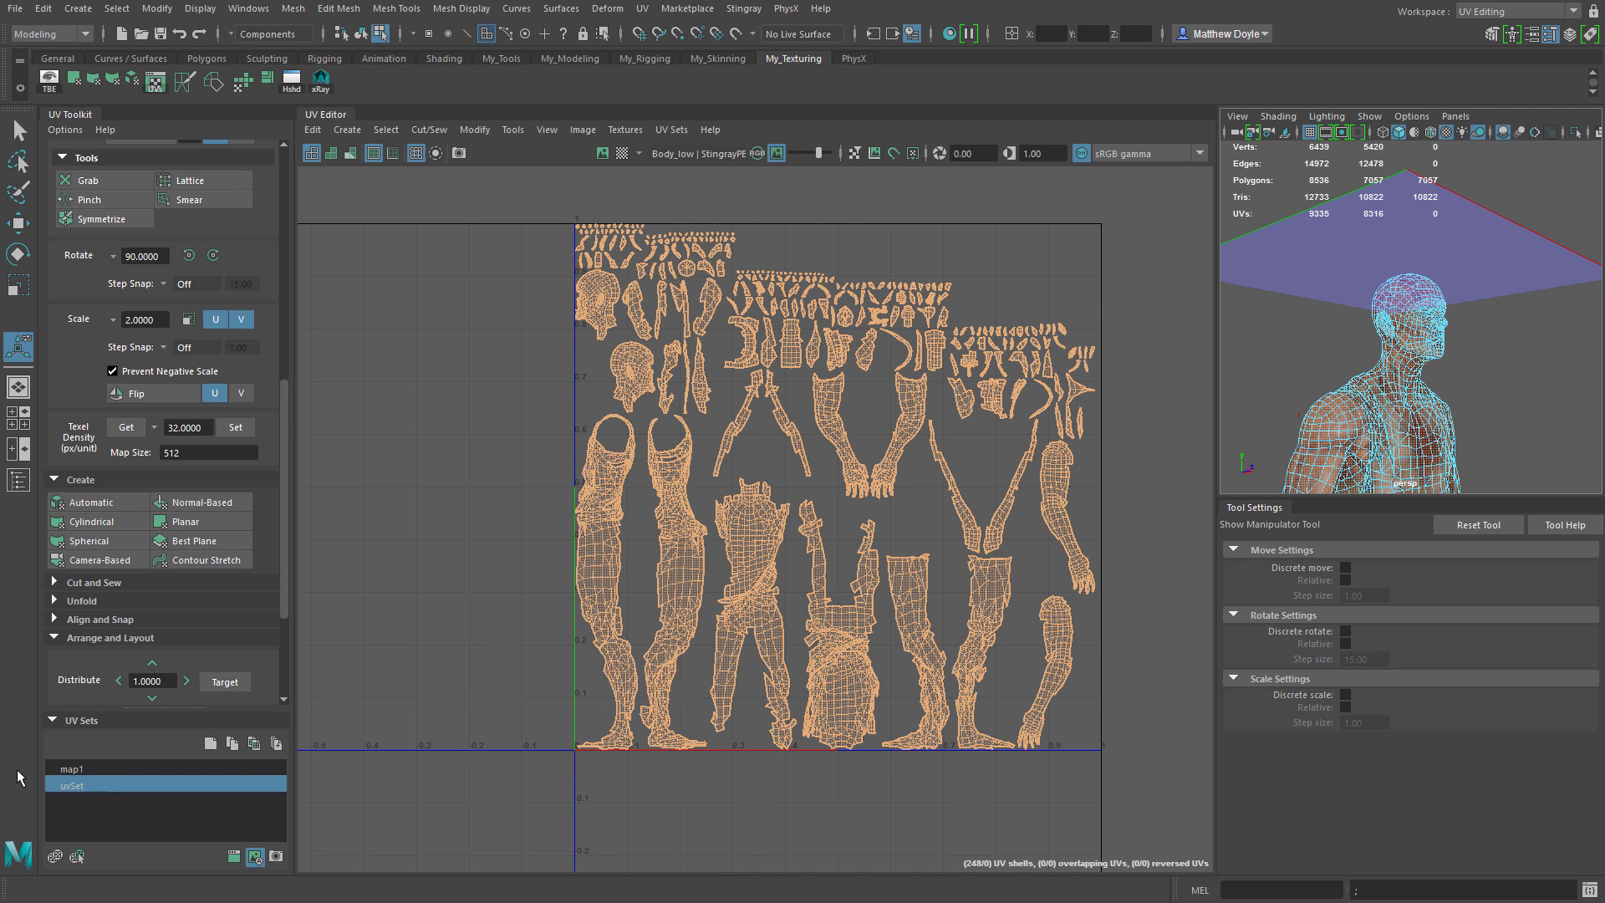
right_click(69, 785)
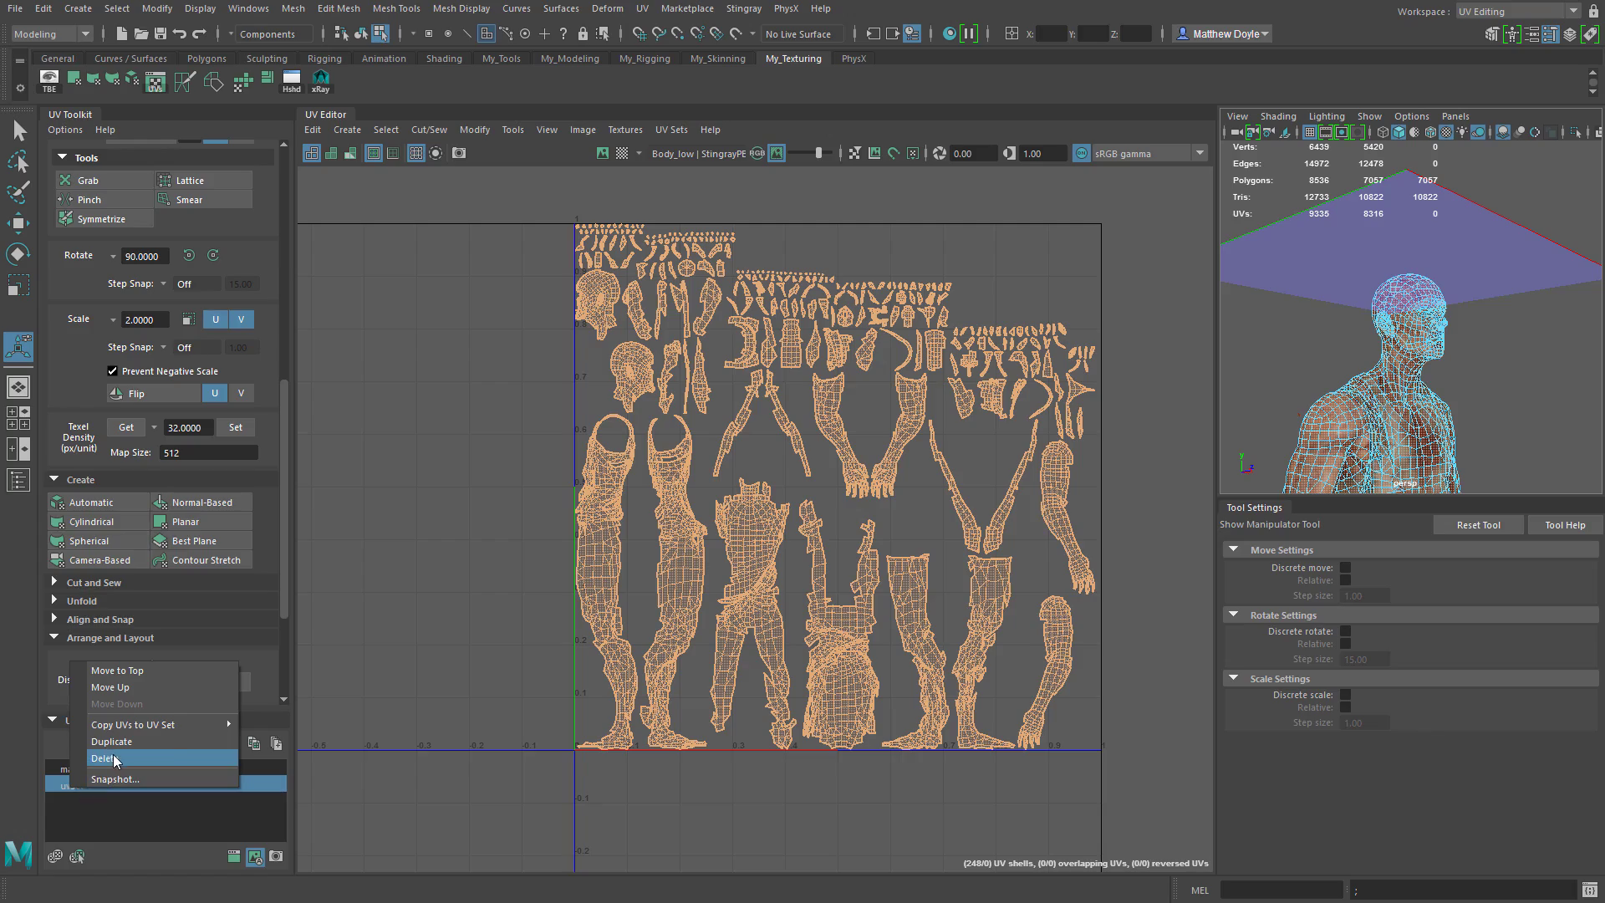
left_click(150, 741)
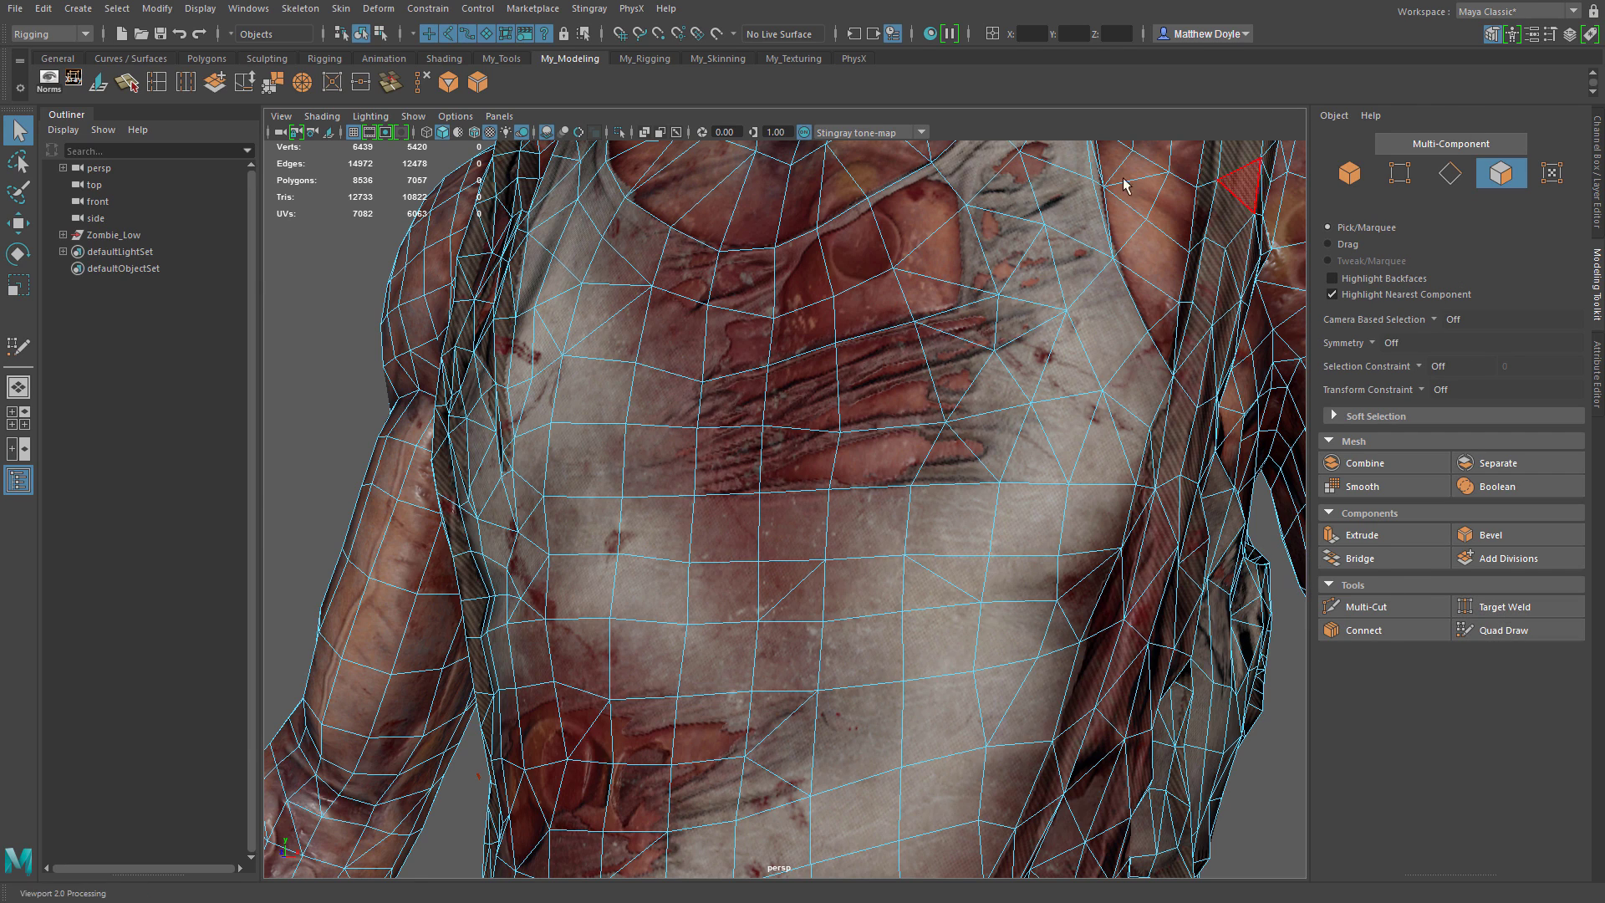
Select the character's body mesh as an object and make it the live surface
left_click(734, 35)
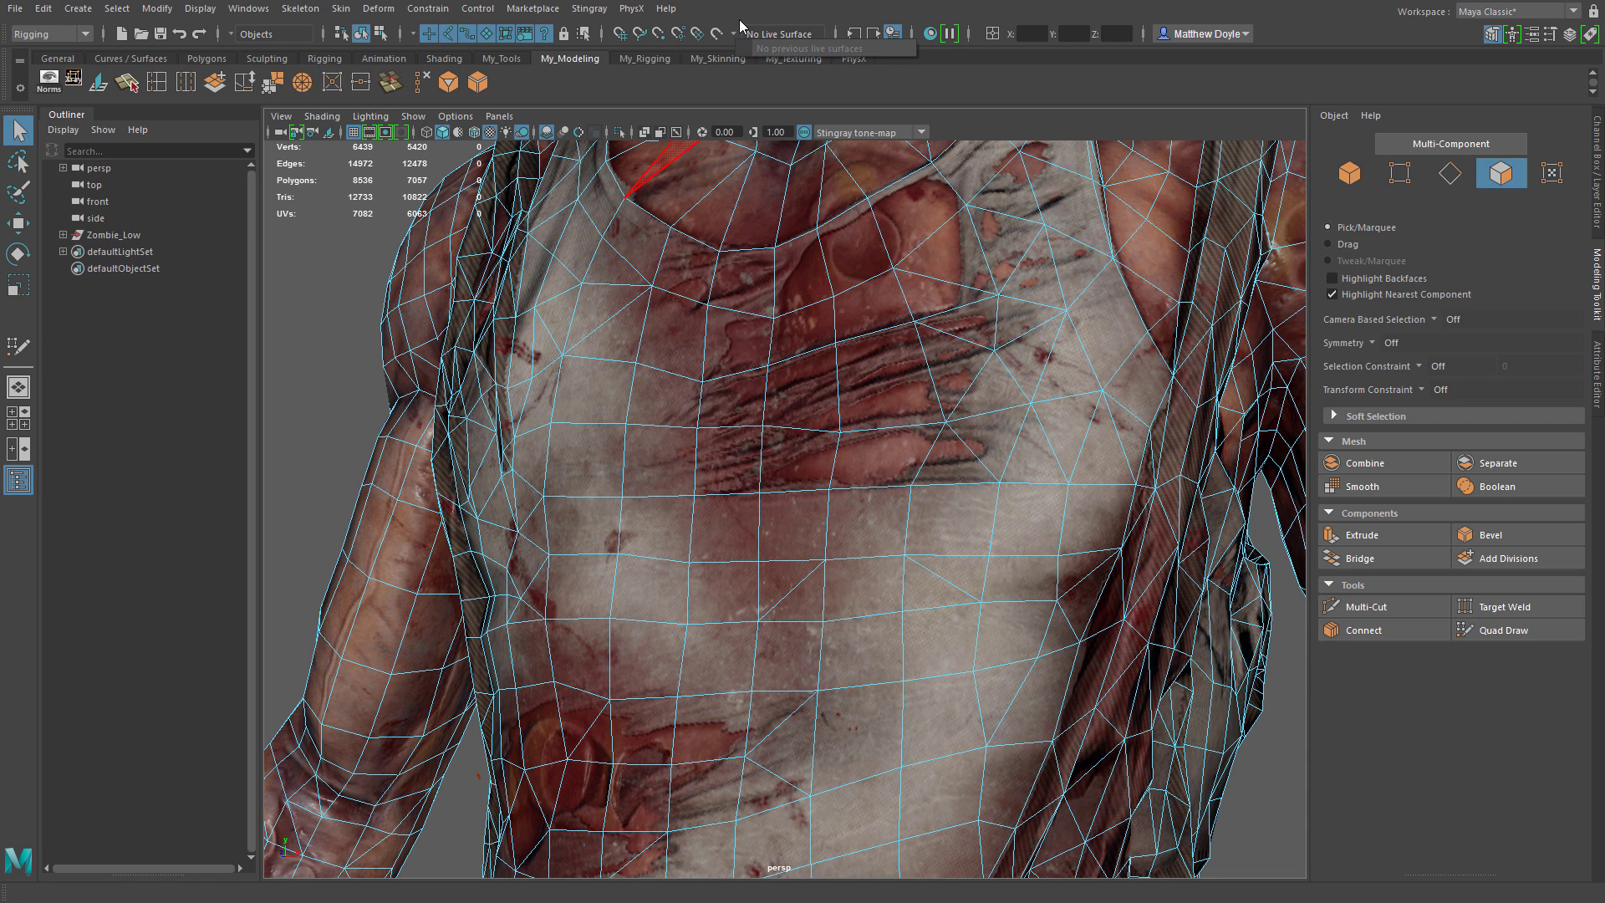
right_click_drag(756, 327, 839, 304)
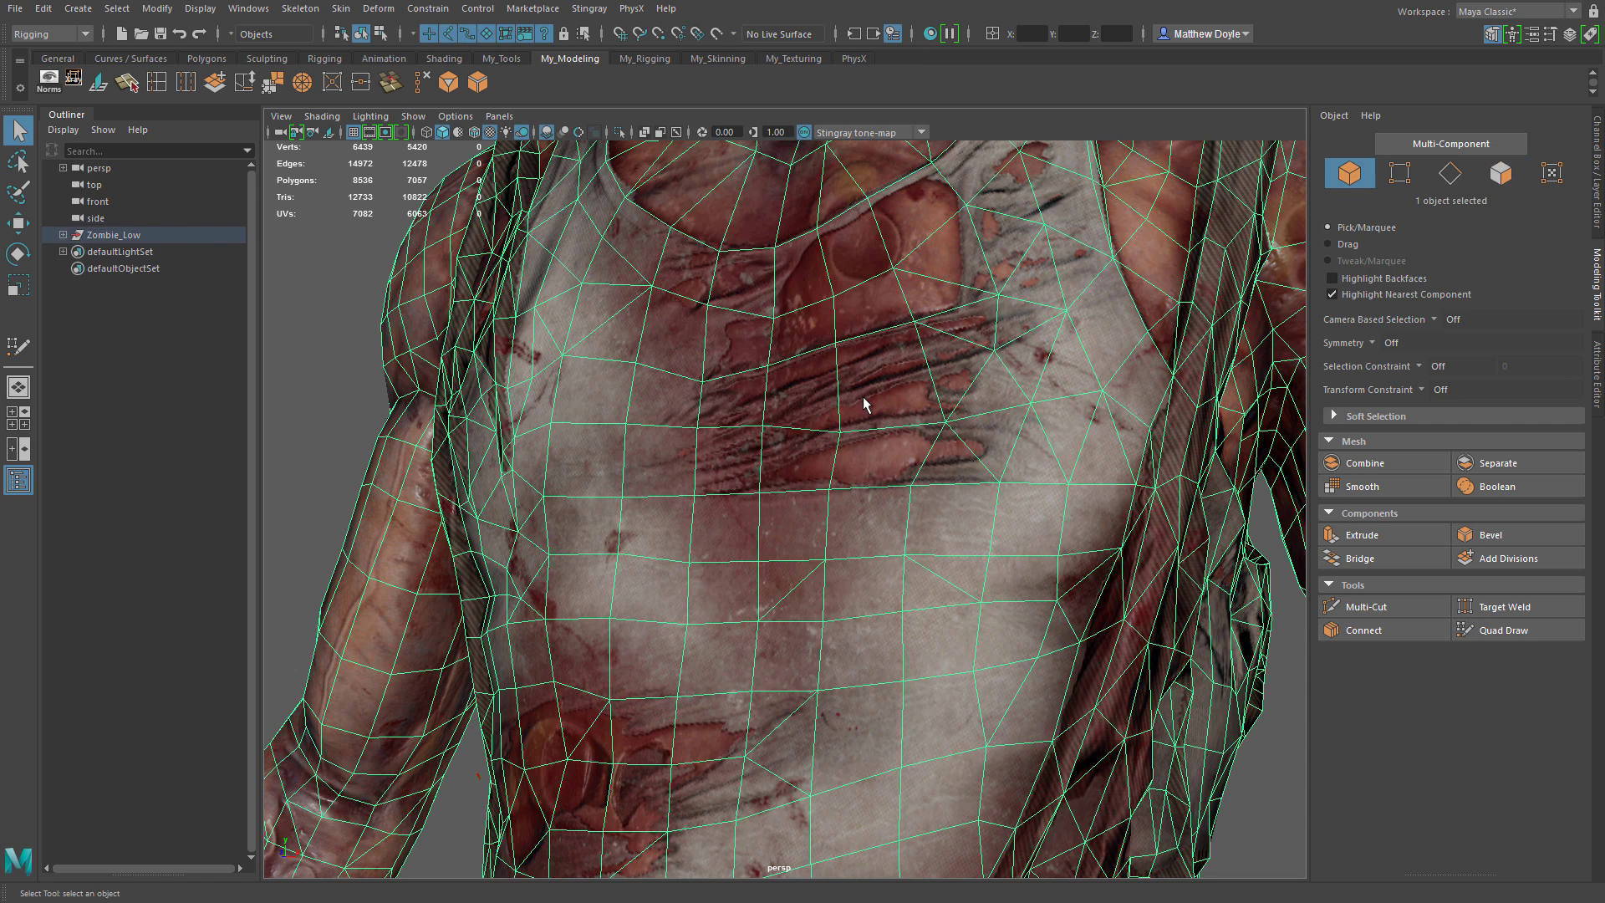
left_click(718, 38)
middle_click_drag(583, 419, 609, 615, "alt")
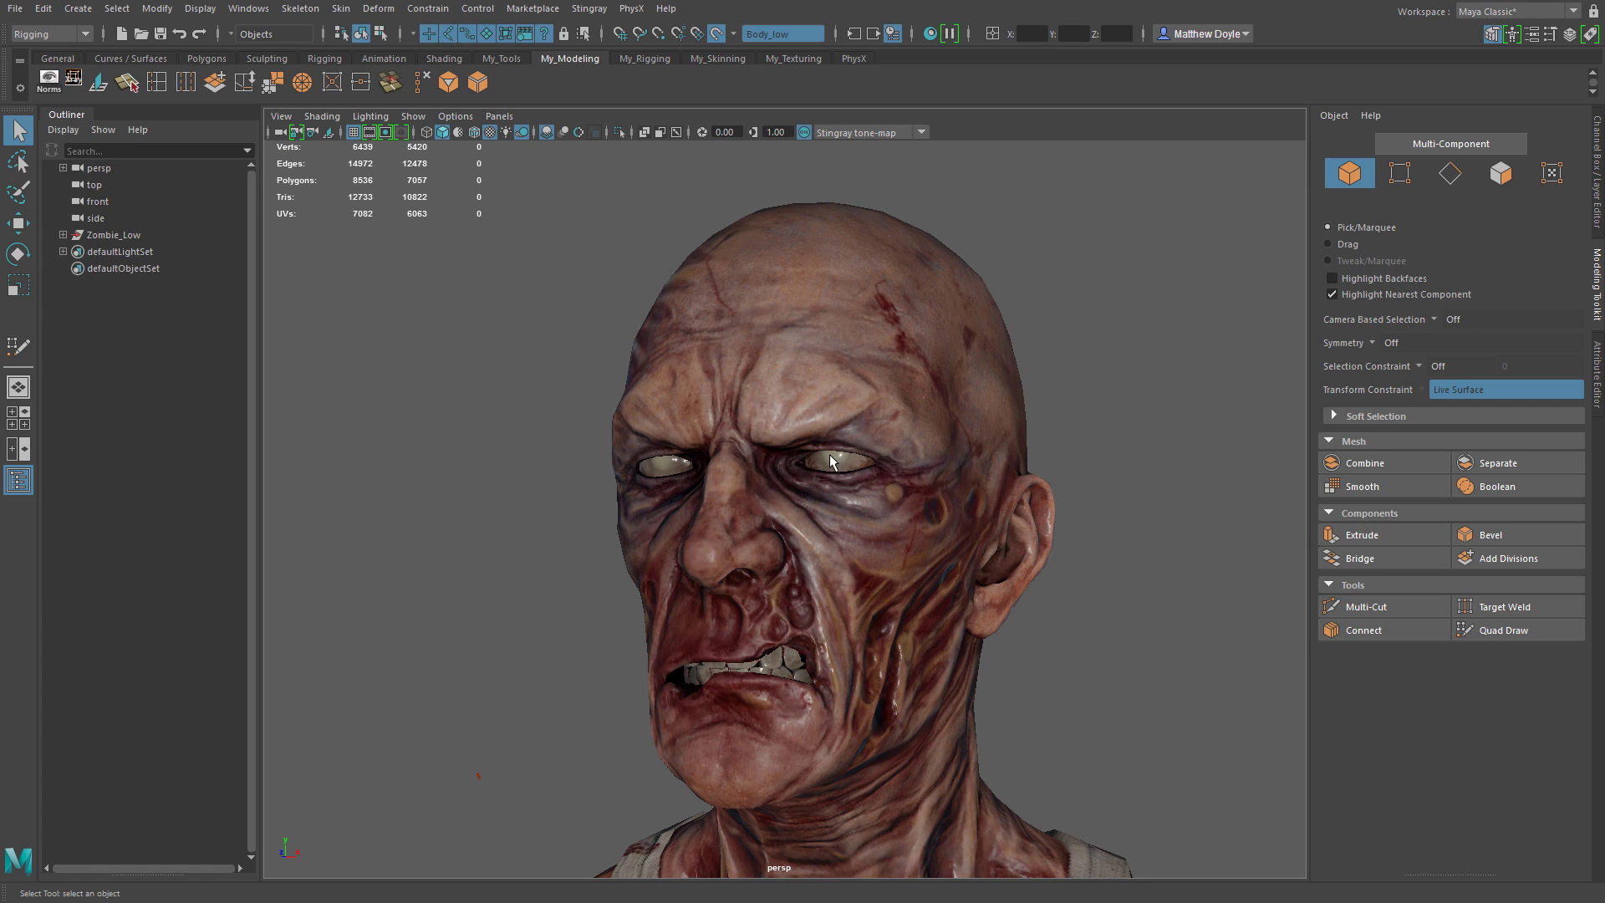
Turn off the body's live surface and make the eyes mesh live instead
left_click(717, 34)
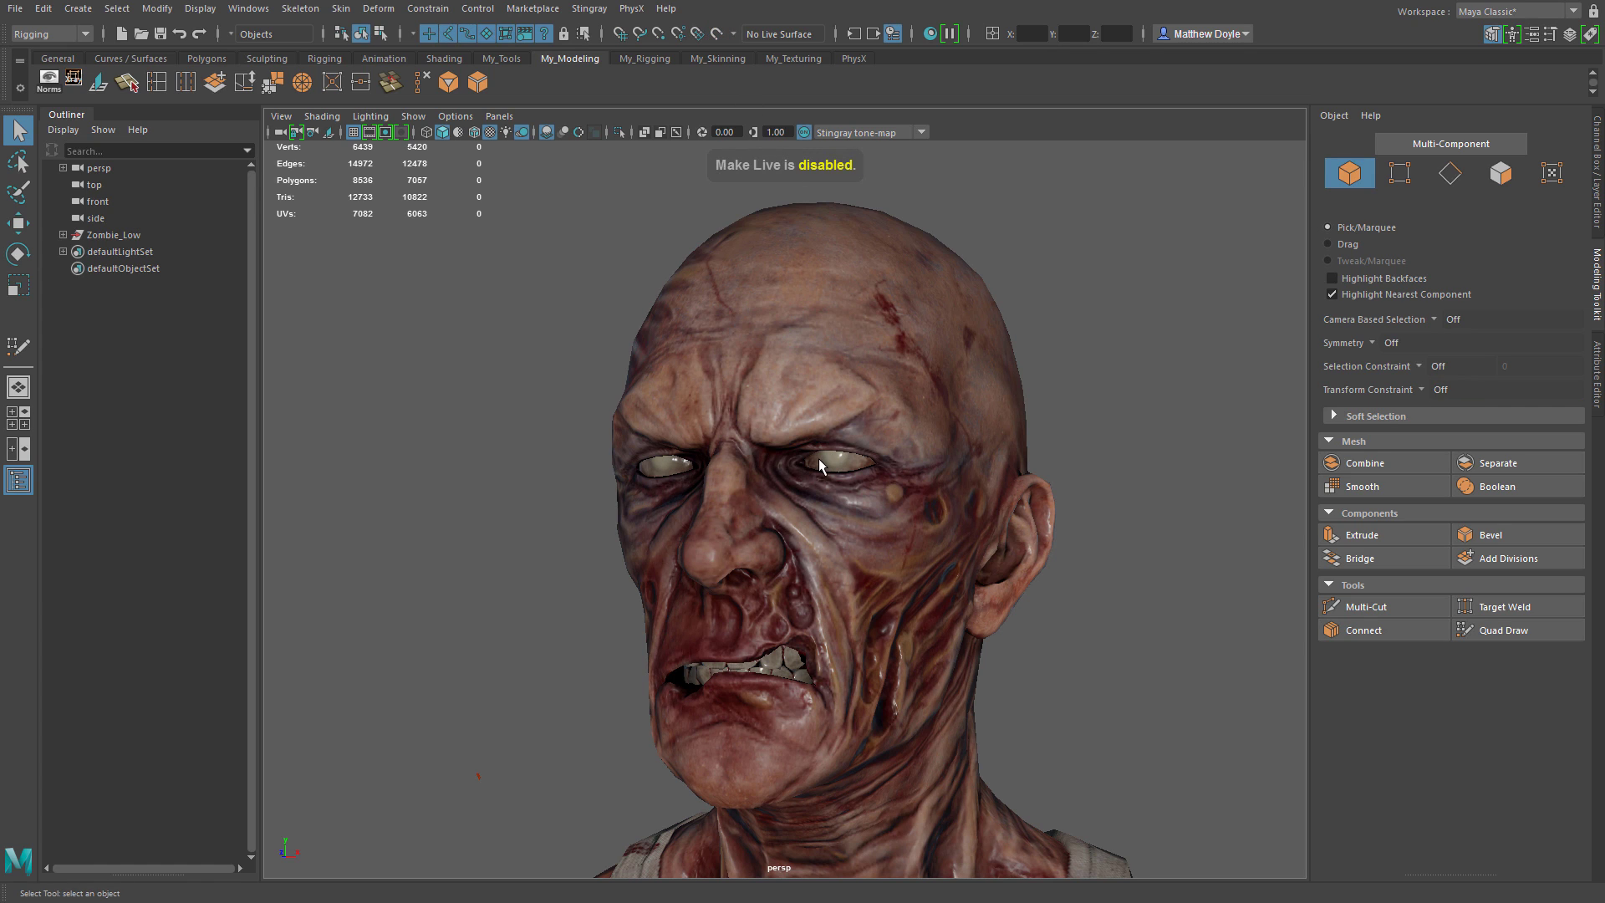
left_click(819, 458)
left_click(718, 33)
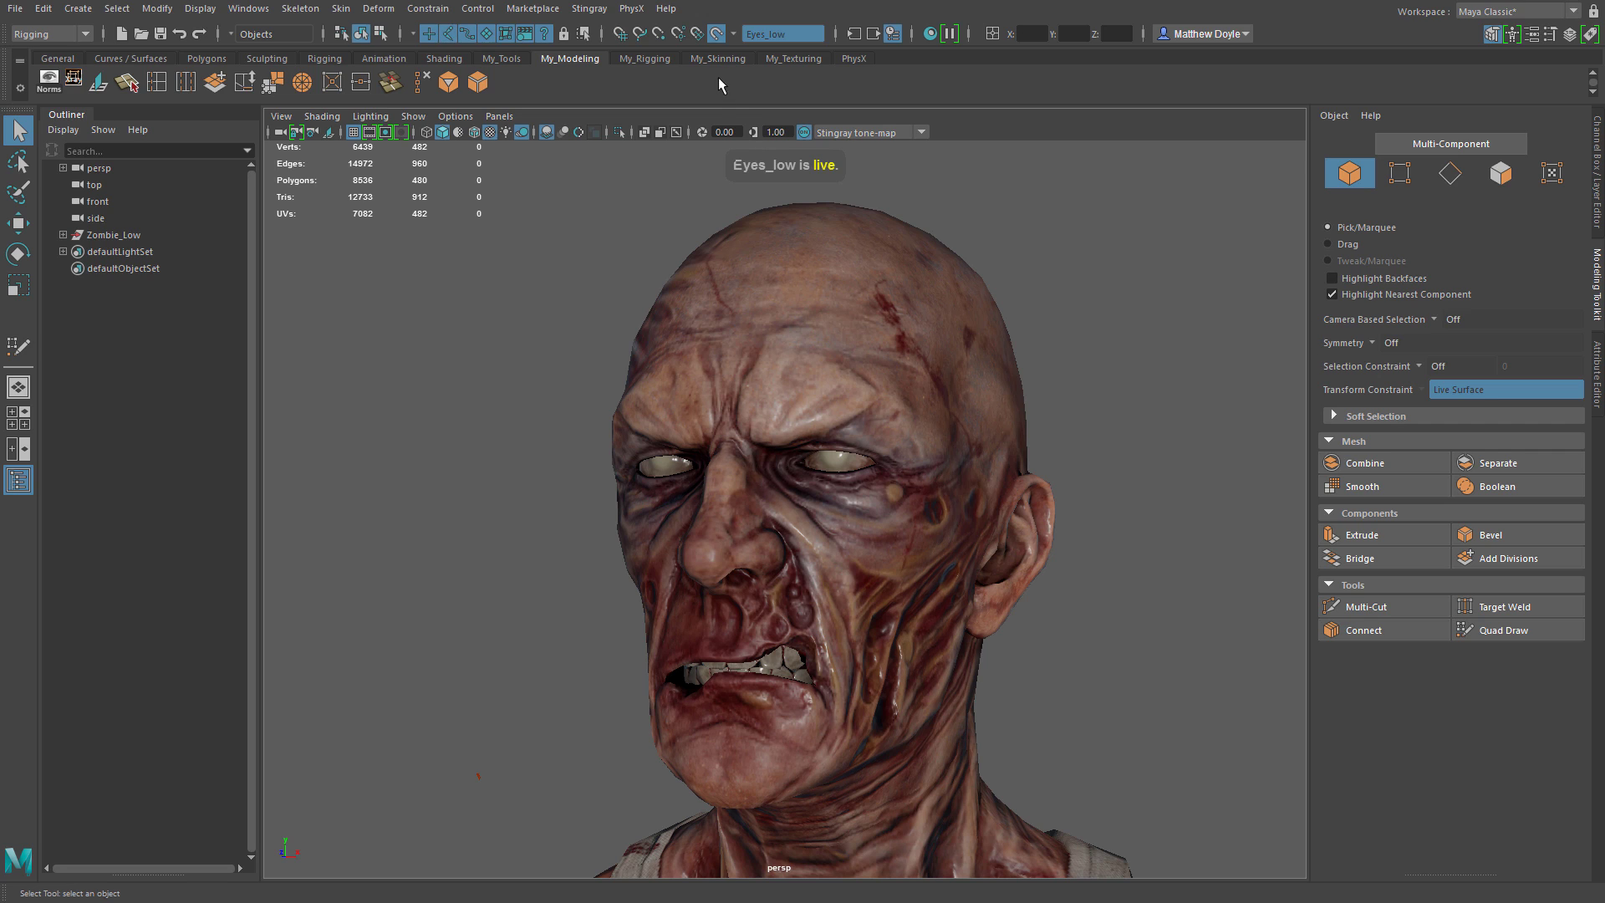
Switch the live surface among the recently used meshes to Body_low, back to Eyes_low, and to Body_low again
left_click(733, 33)
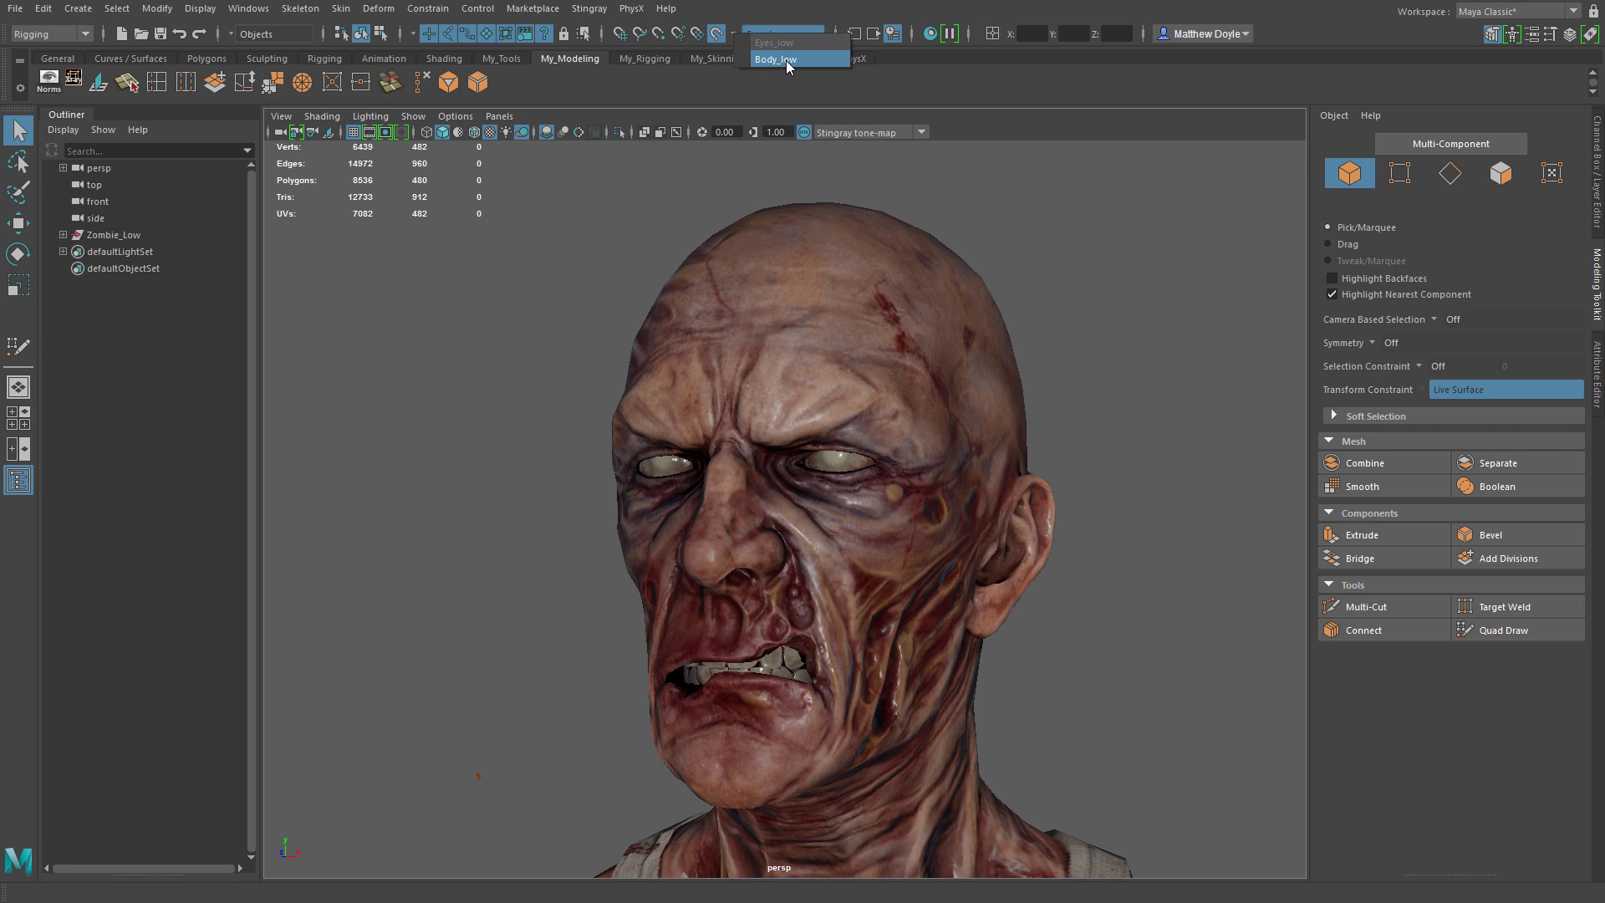
left_click(785, 60)
left_click(731, 34)
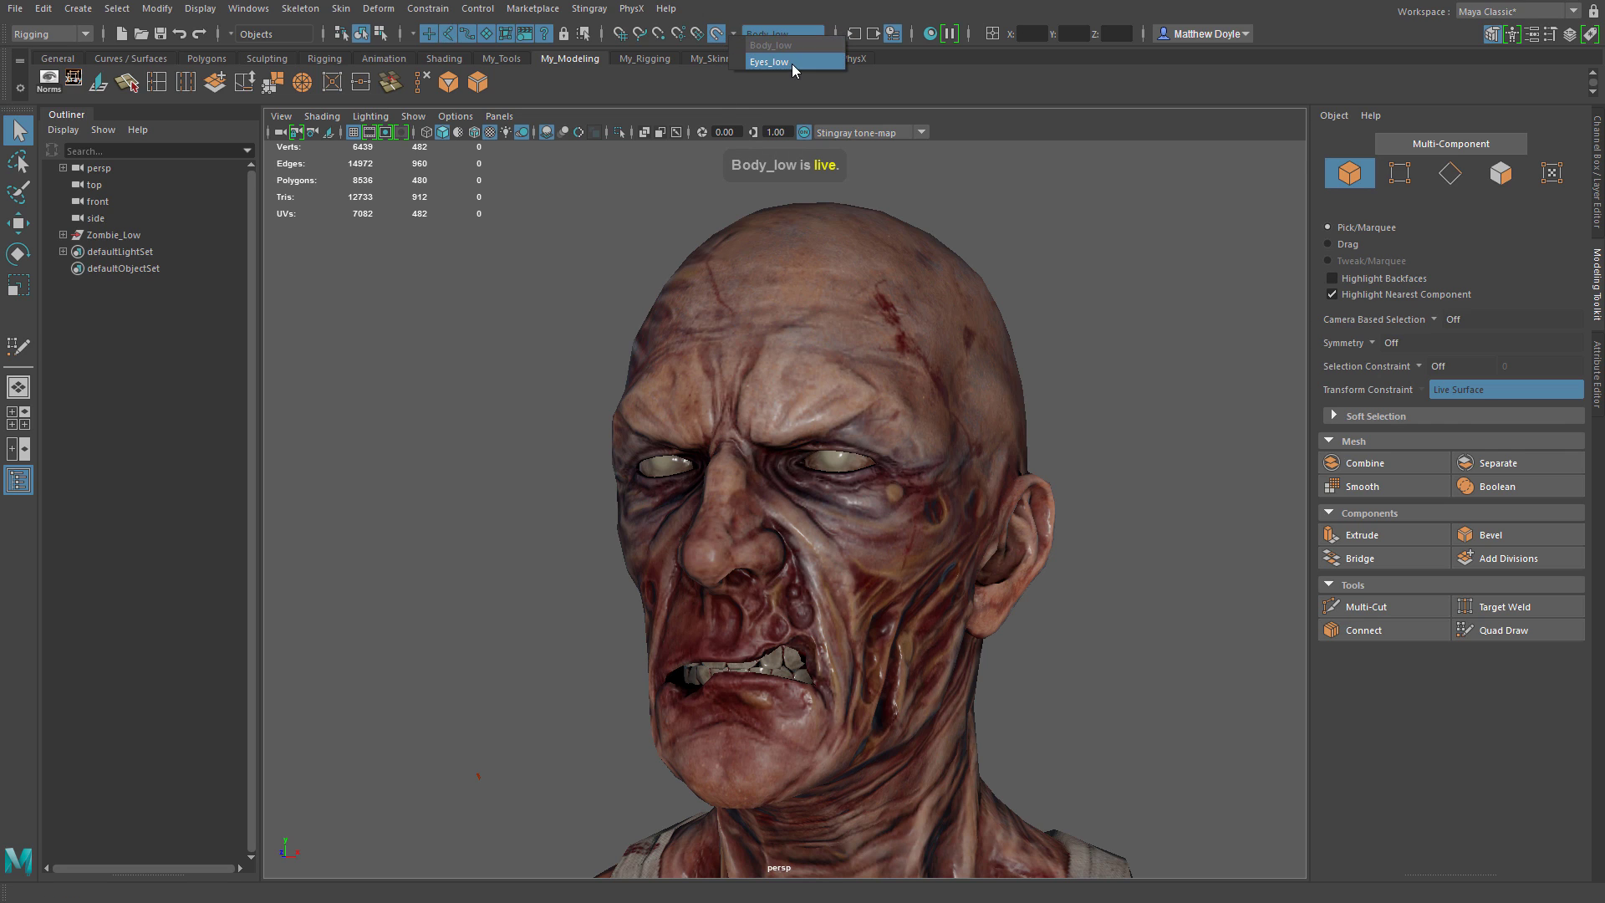
left_click(791, 64)
left_click(733, 34)
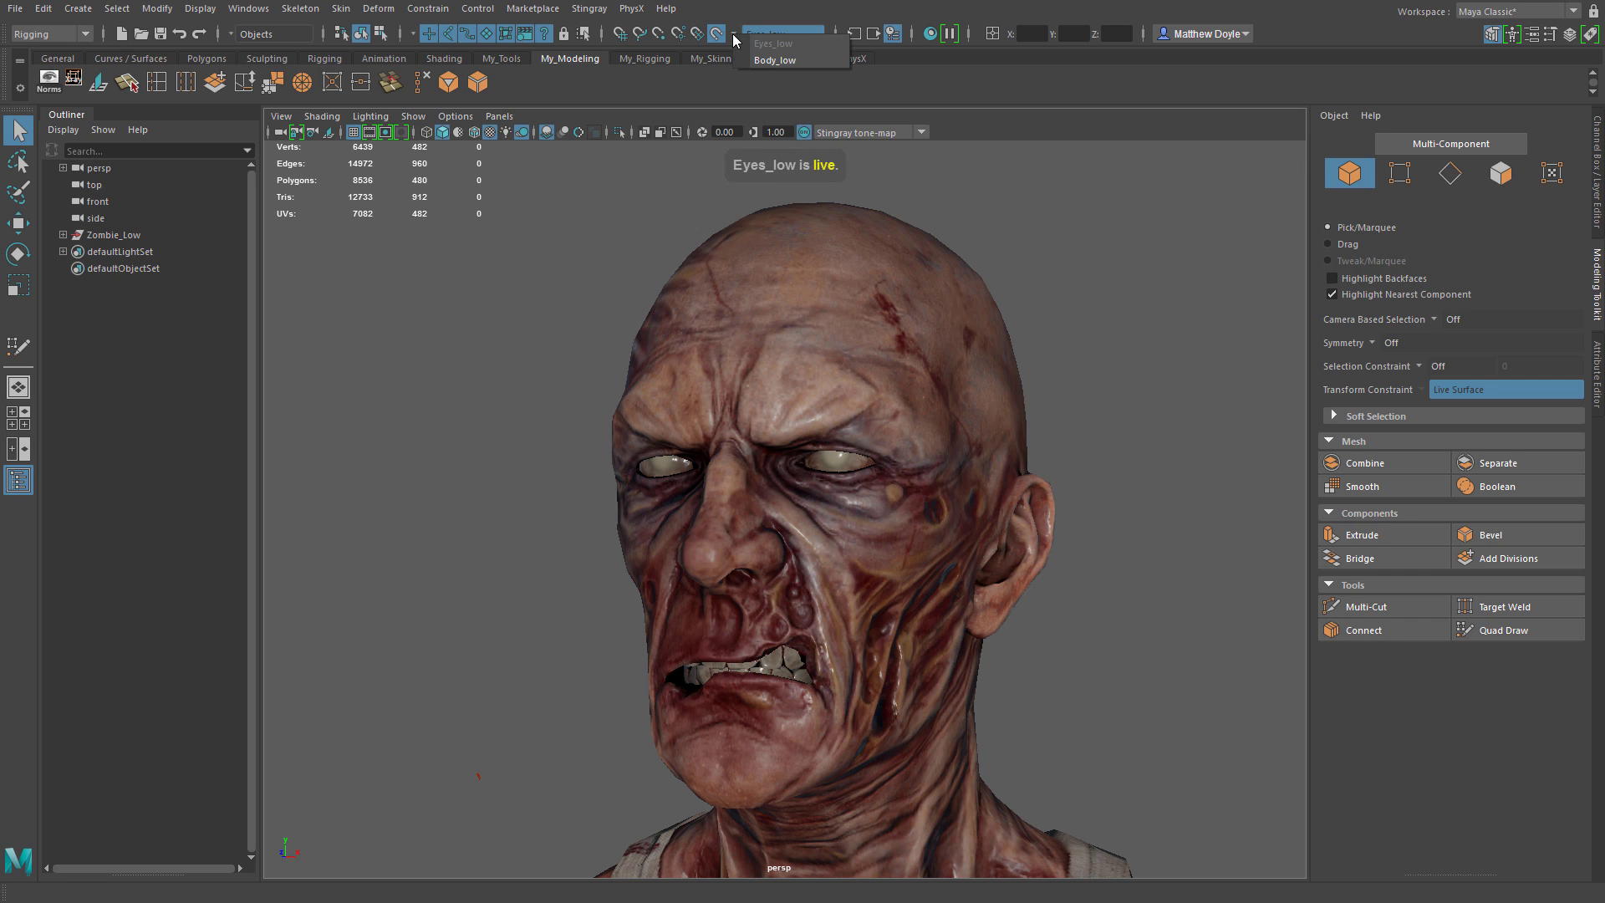
left_click(777, 63)
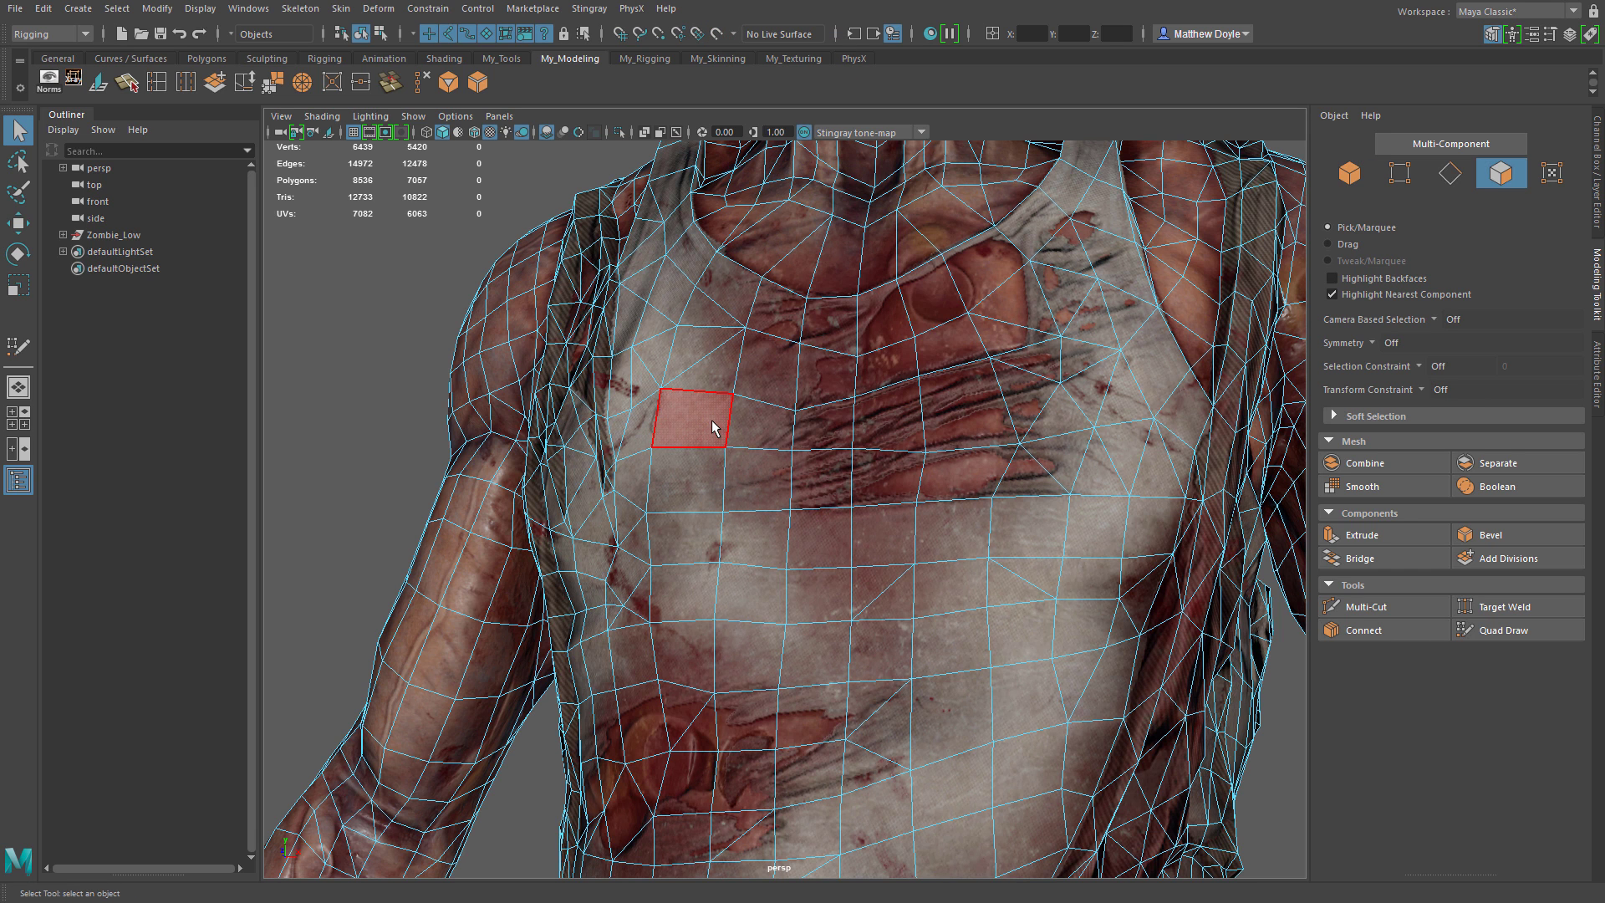
Select a rectangular block of faces on the front of the tank top and delete them
mouse_move(716, 419)
left_mouse_down()
mouse_move(807, 430)
mouse_move(957, 401)
mouse_move(963, 468)
mouse_move(936, 565)
mouse_move(951, 651)
mouse_move(699, 655)
mouse_move(682, 547)
mouse_move(706, 489)
mouse_move(761, 535)
mouse_move(769, 597)
mouse_move(886, 595)
mouse_move(872, 583)
mouse_move(877, 478)
mouse_move(825, 531)
mouse_move(985, 608)
mouse_move(985, 564)
left_mouse_up()
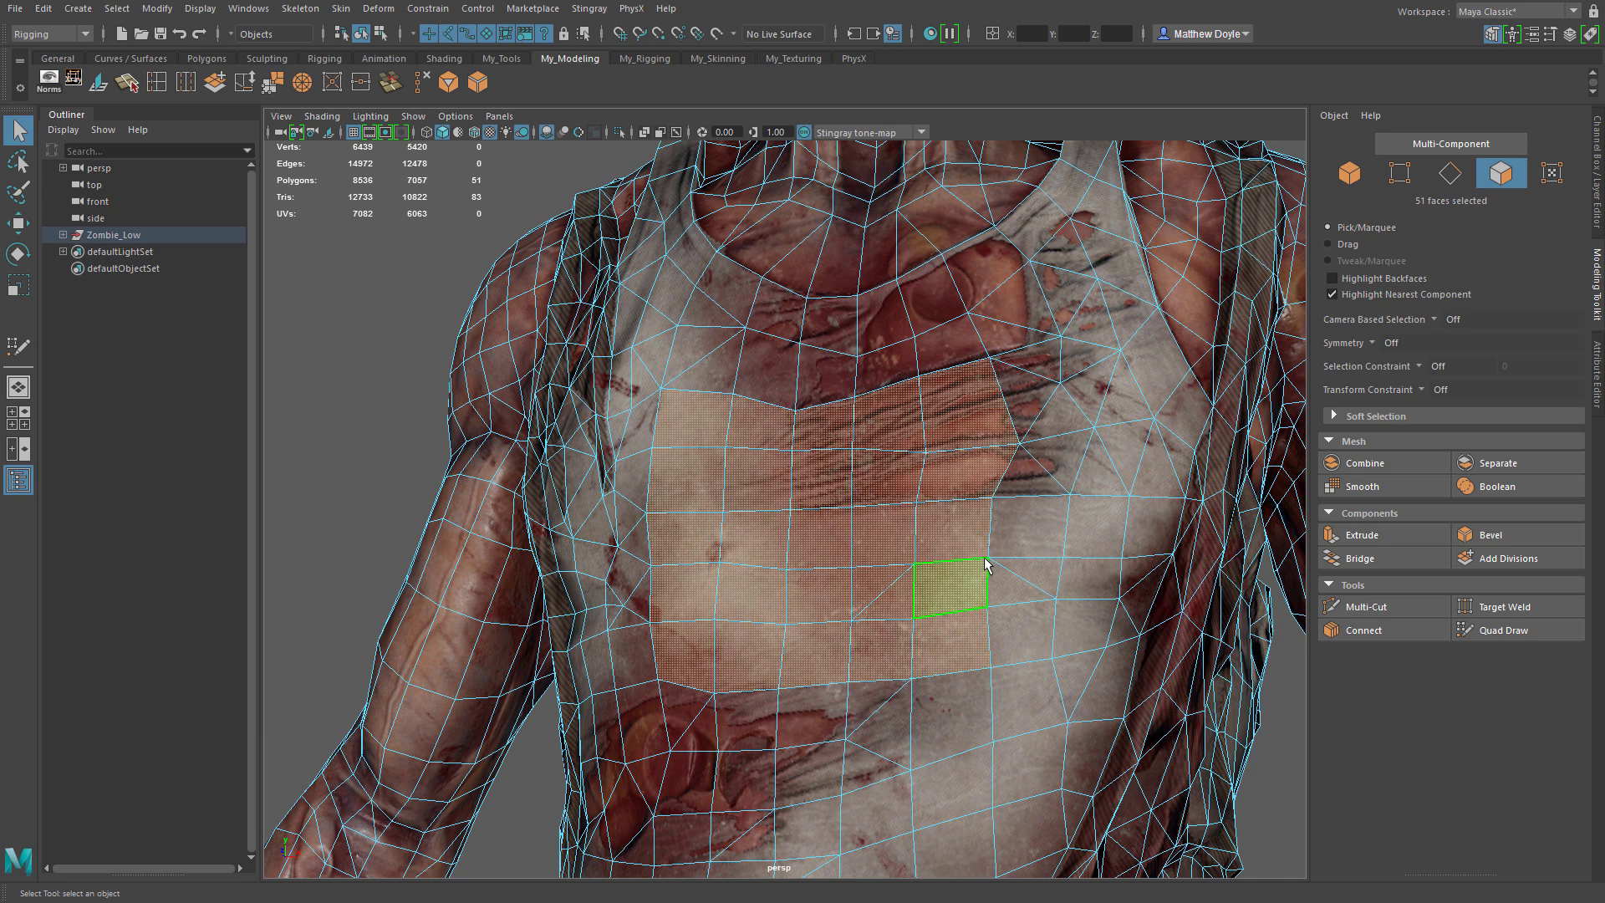
middle_click_drag(985, 558, 717, 558, "alt")
key("Delete")
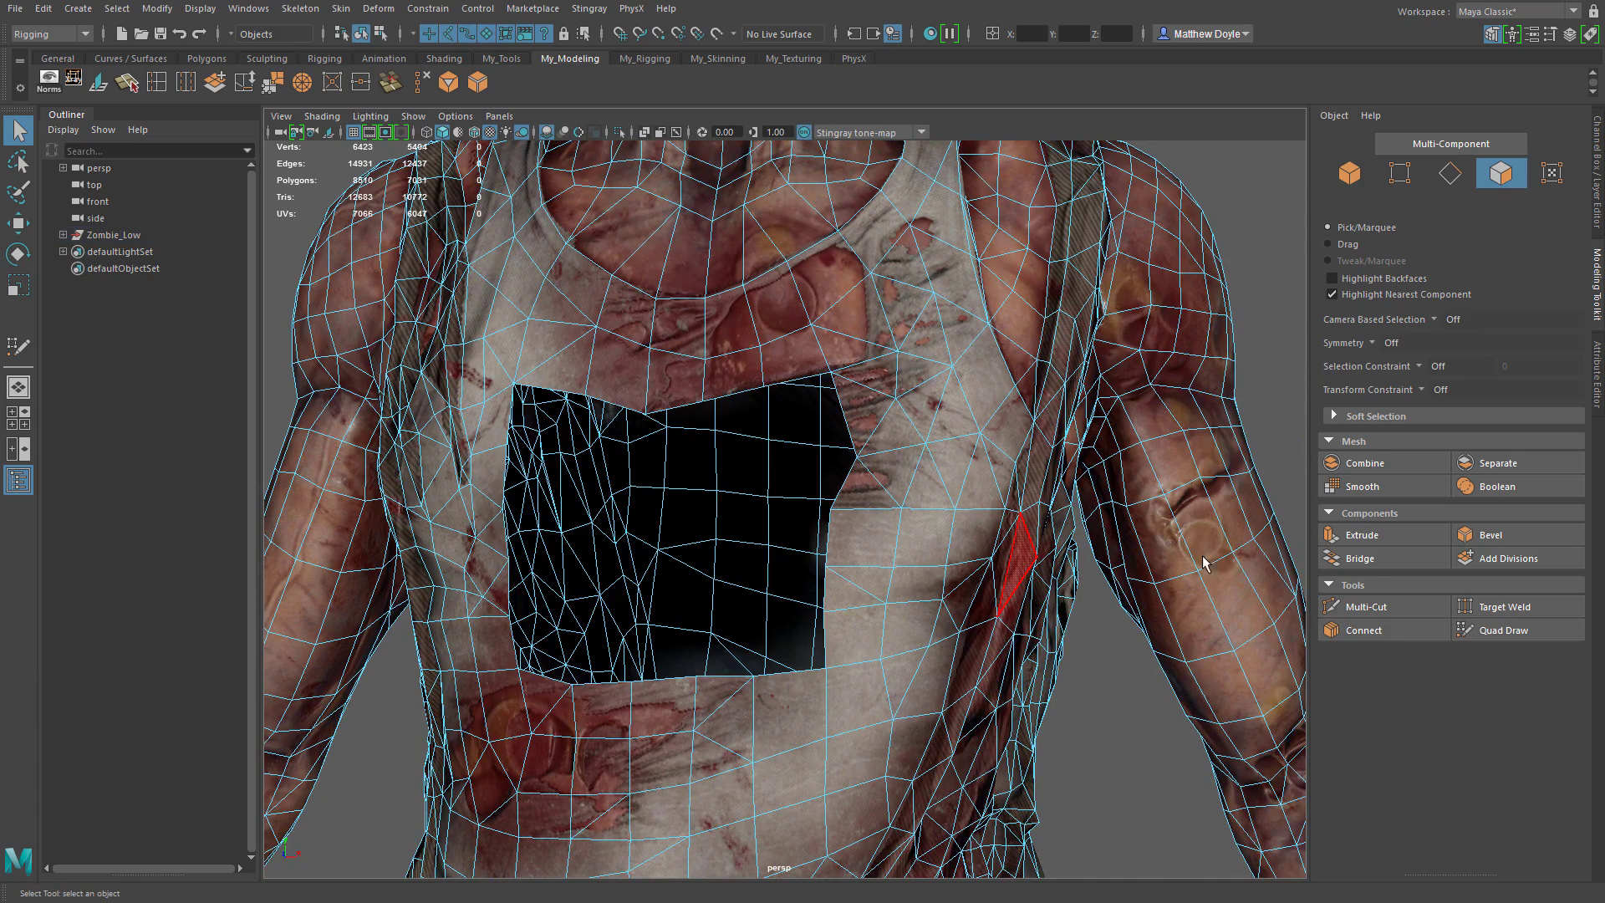
Start Quad Draw with shaded, untextured display and place a four-by-four grid of dots inside the chest hole
left_click(1511, 634)
left_click_drag(1022, 558, 1023, 534, "alt")
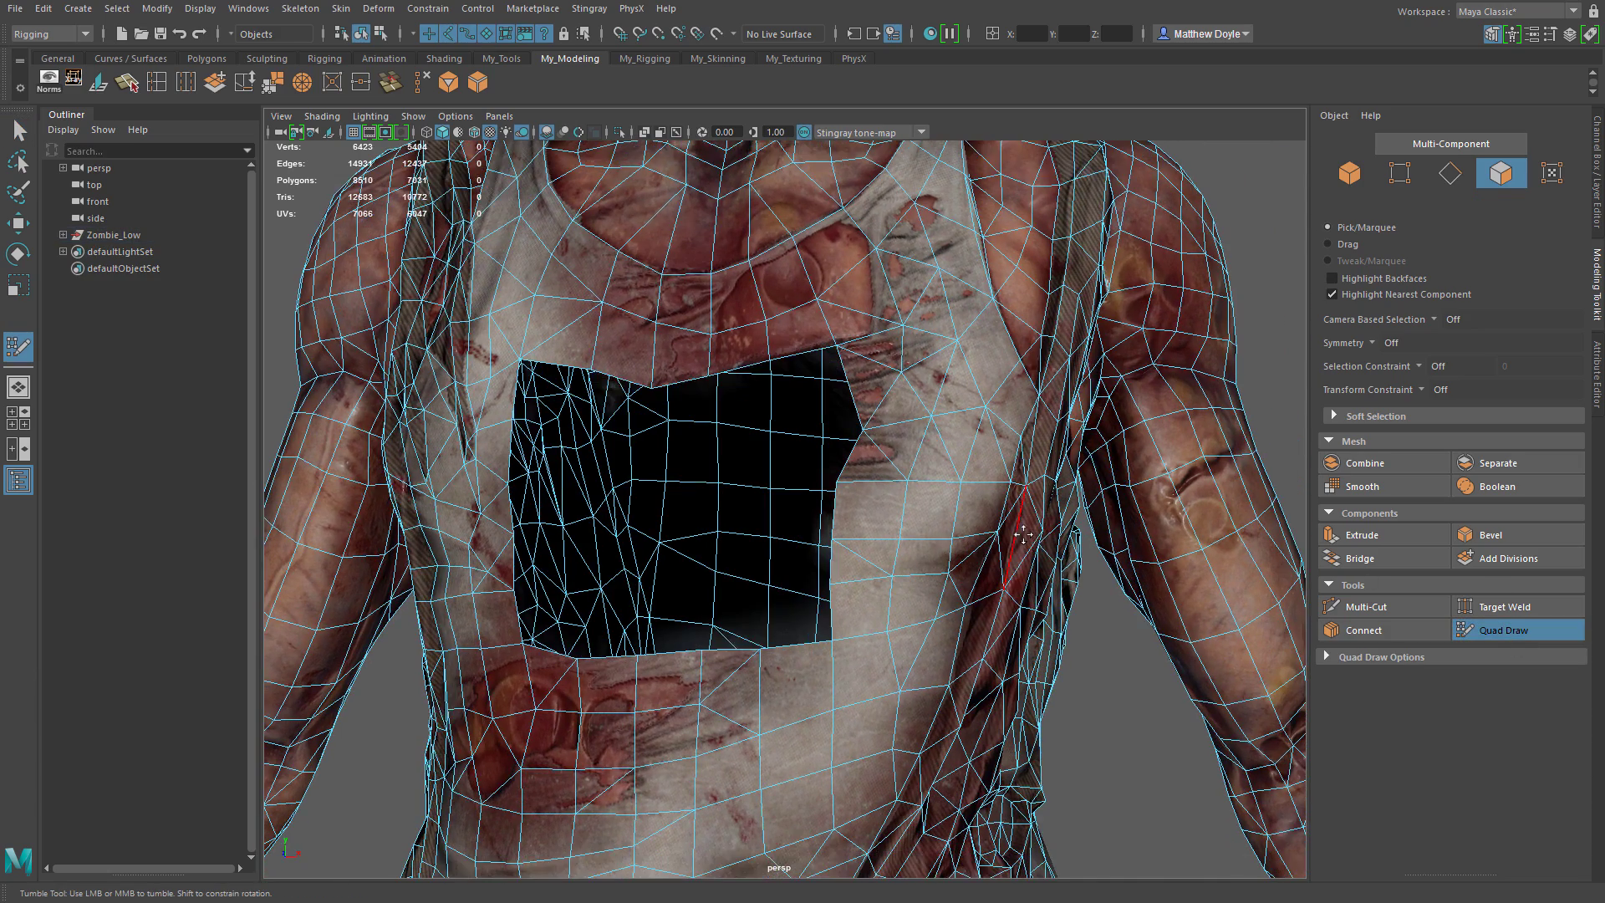
key("5")
left_click_drag(914, 555, 669, 503, "alt")
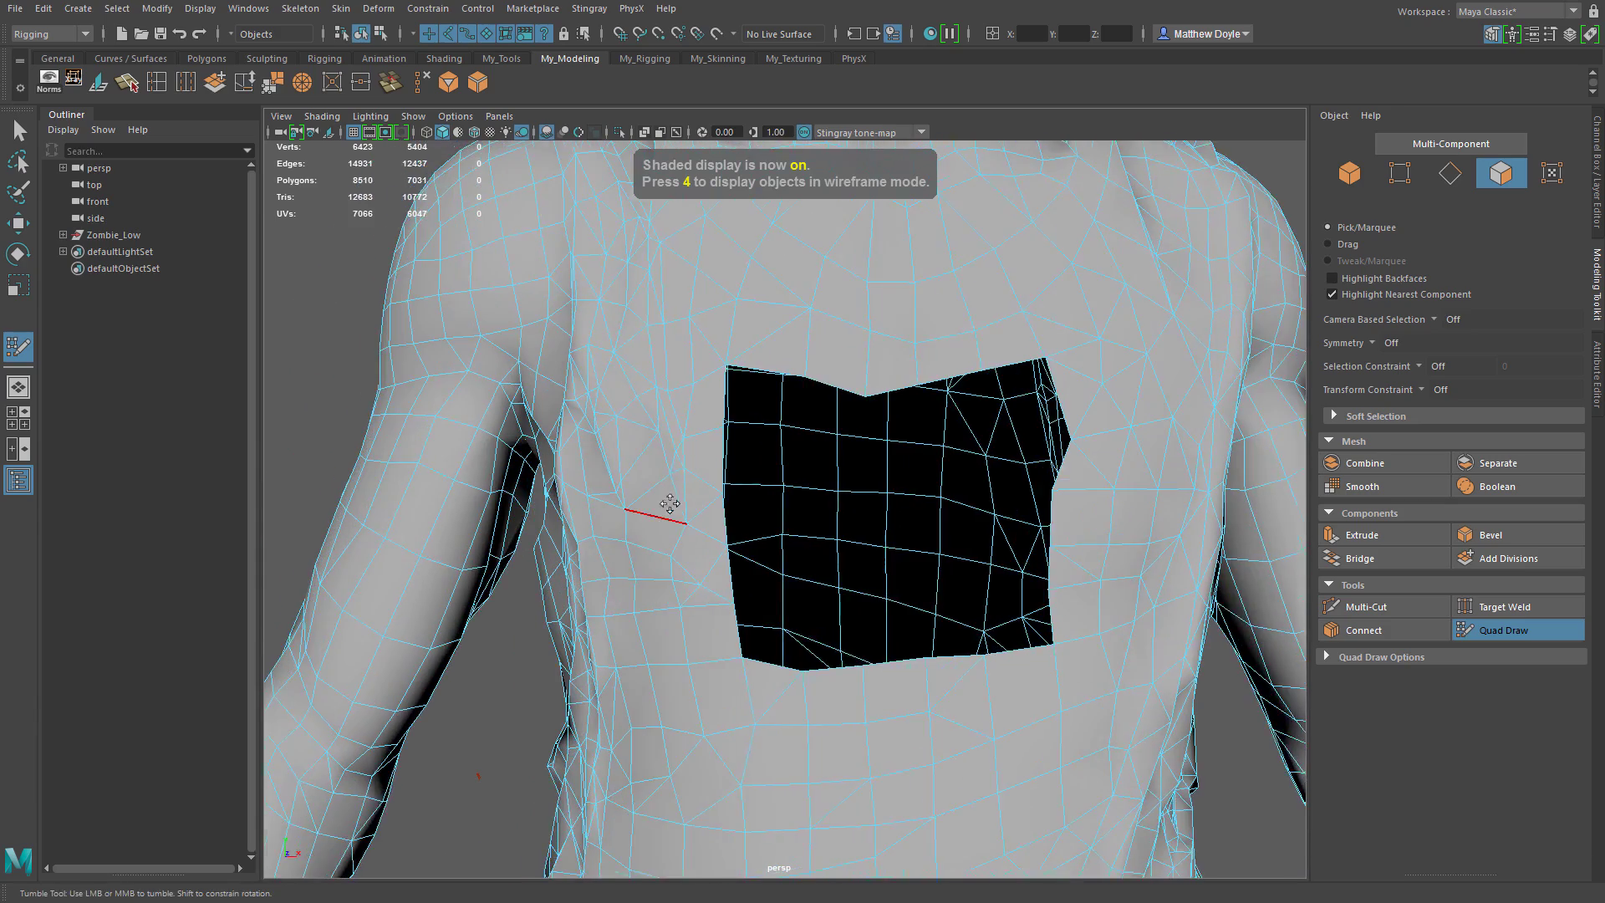
right_click_drag(696, 458, 706, 484, "alt")
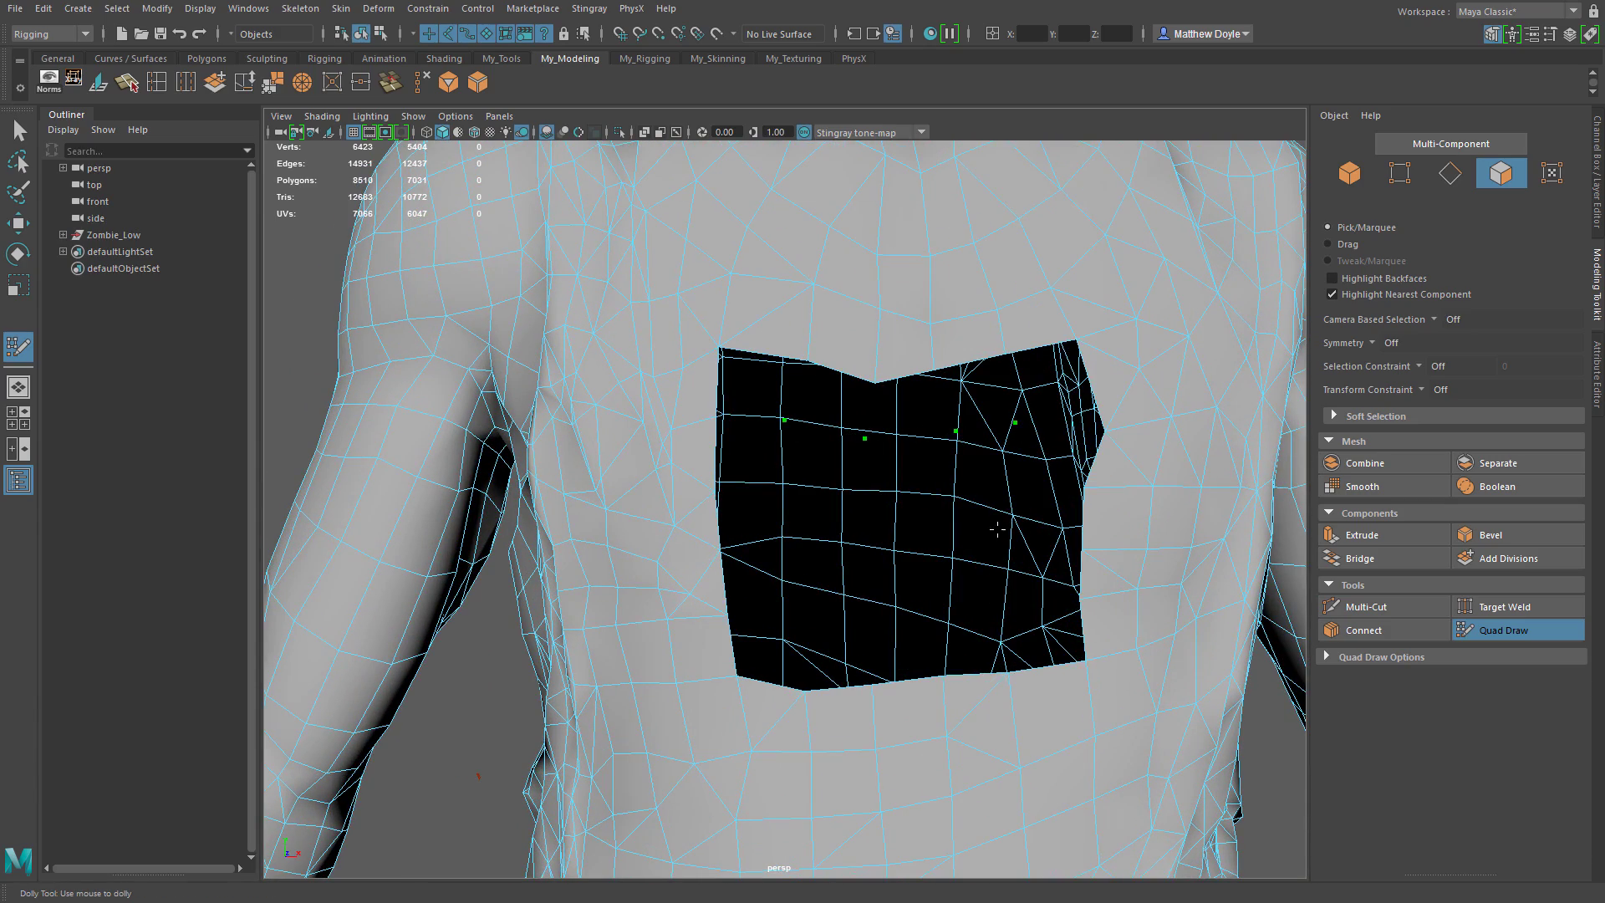
left_click_drag(998, 529, 927, 548, "alt")
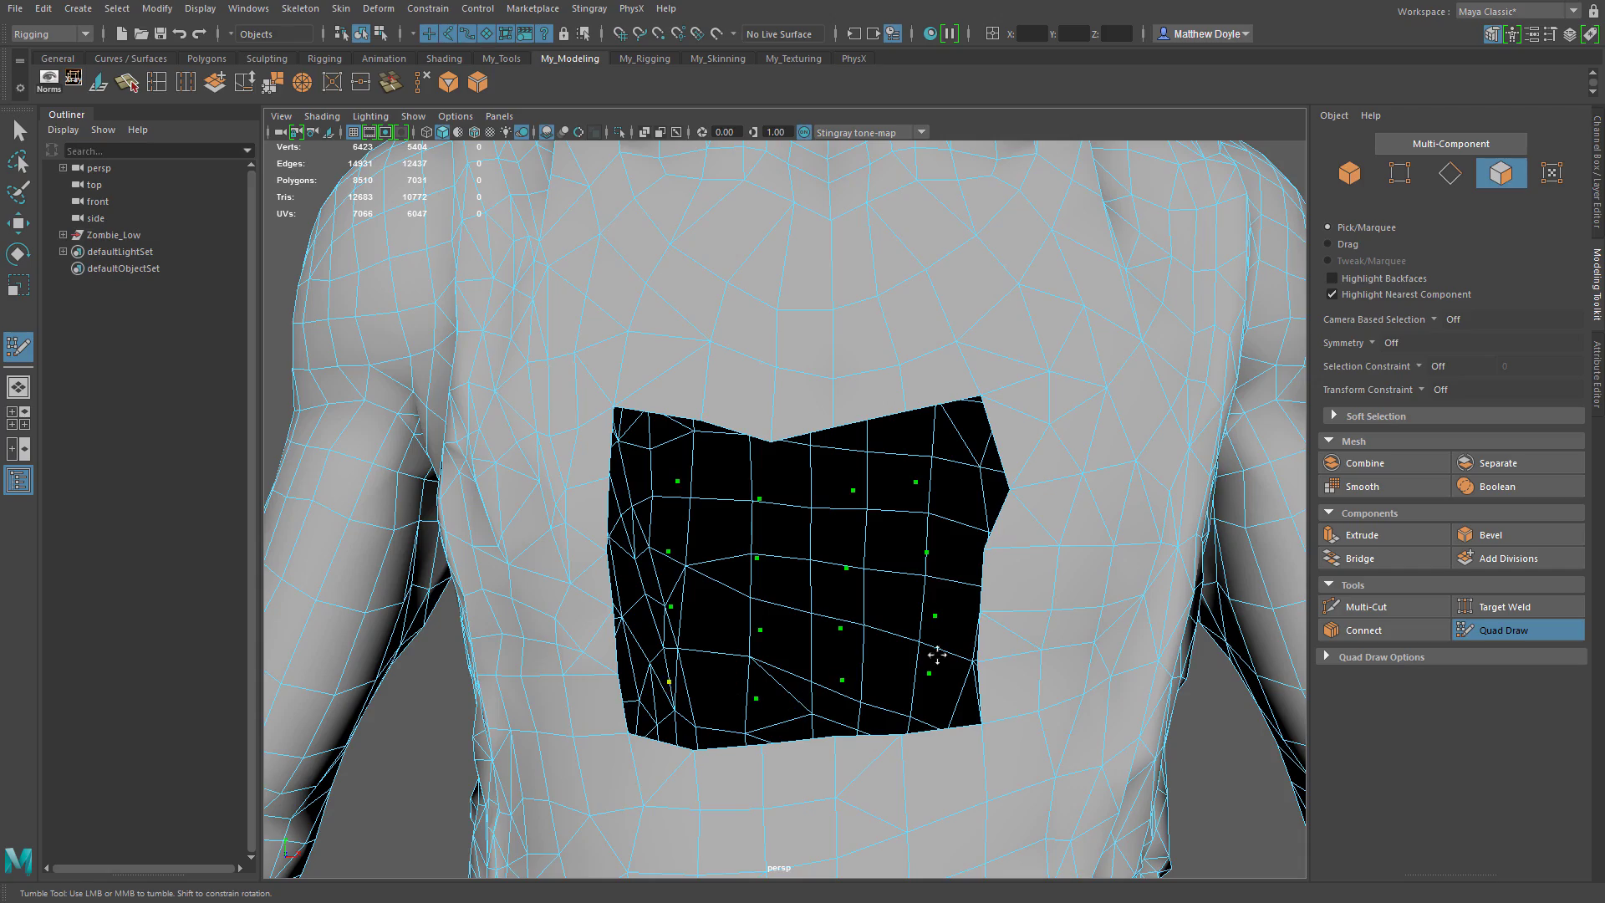
left_click_drag(936, 656, 722, 478, "alt")
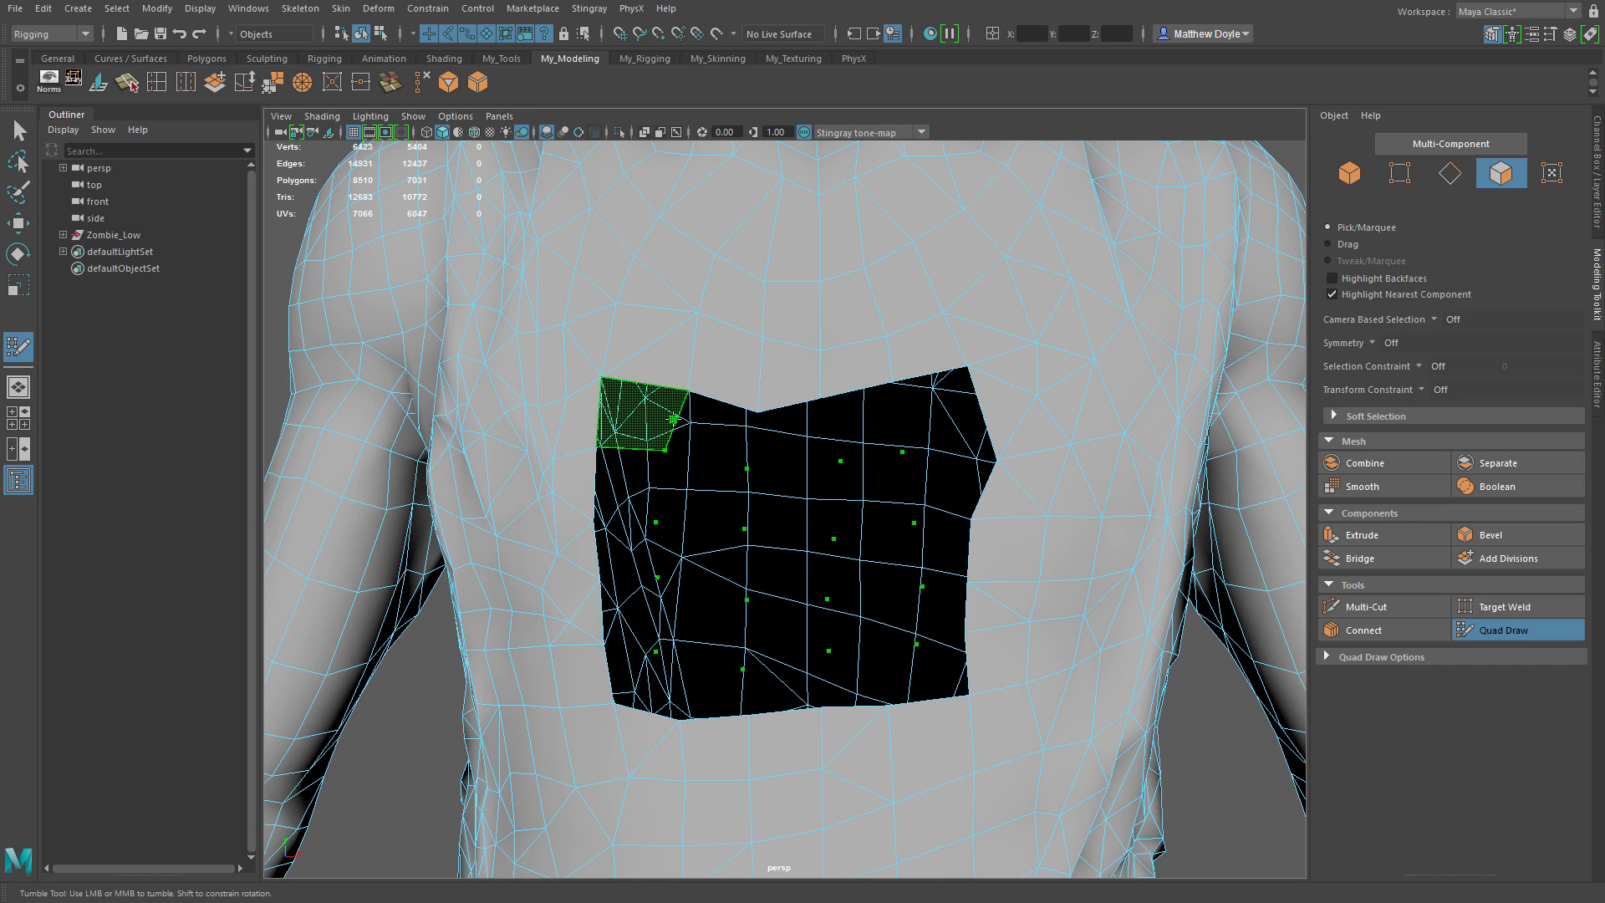
Fill the upper row of the chest hole with quads, from one side to the other, using Quad Draw
left_click(673, 419, "shift")
left_click(719, 434, "shift")
left_click(795, 434, "shift")
left_click(869, 422, "shift")
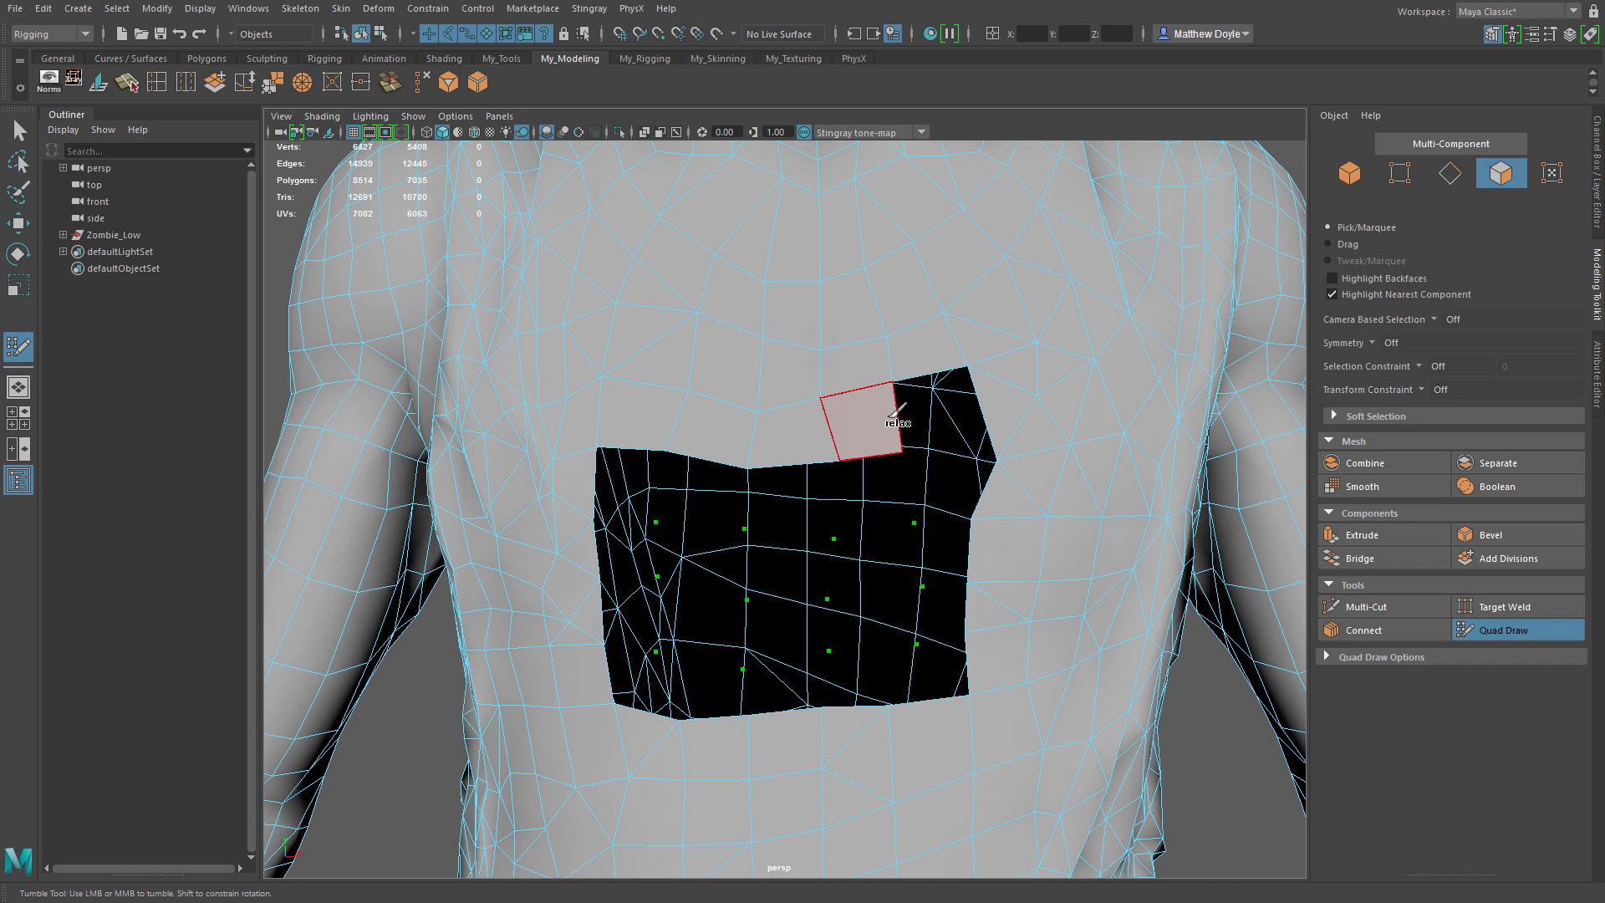
left_click(945, 412, "shift")
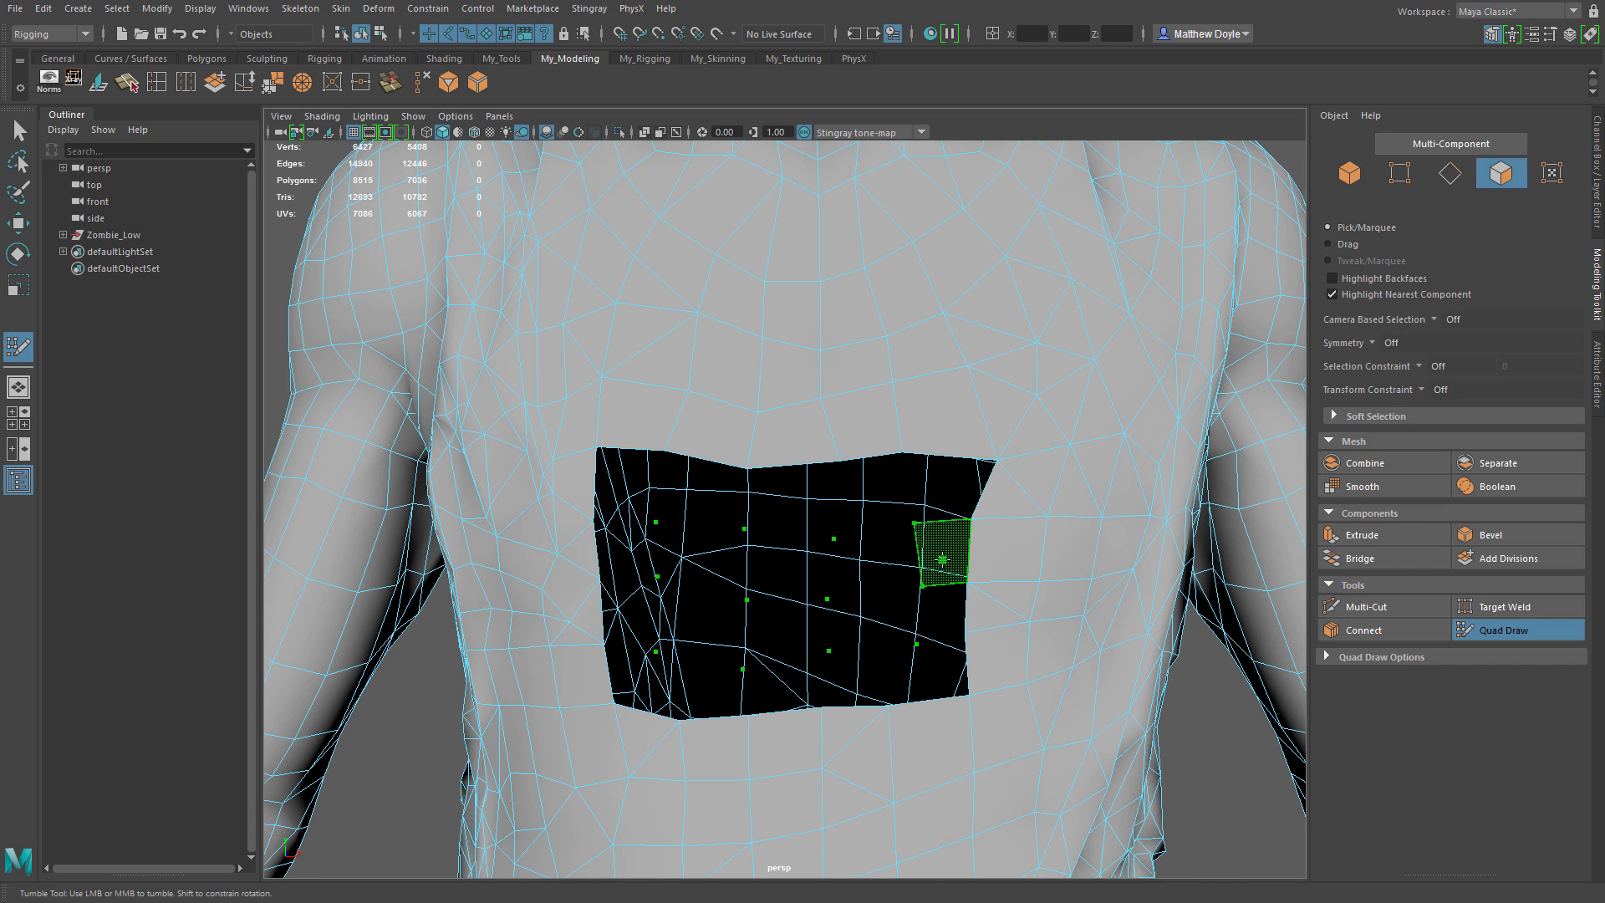
Continue filling the hole with quads down its side on the character's left and along the lower row to the opposite edge
left_click(942, 559, "shift")
left_click(945, 611, "shift")
left_click(934, 670, "shift")
left_click(875, 678, "shift")
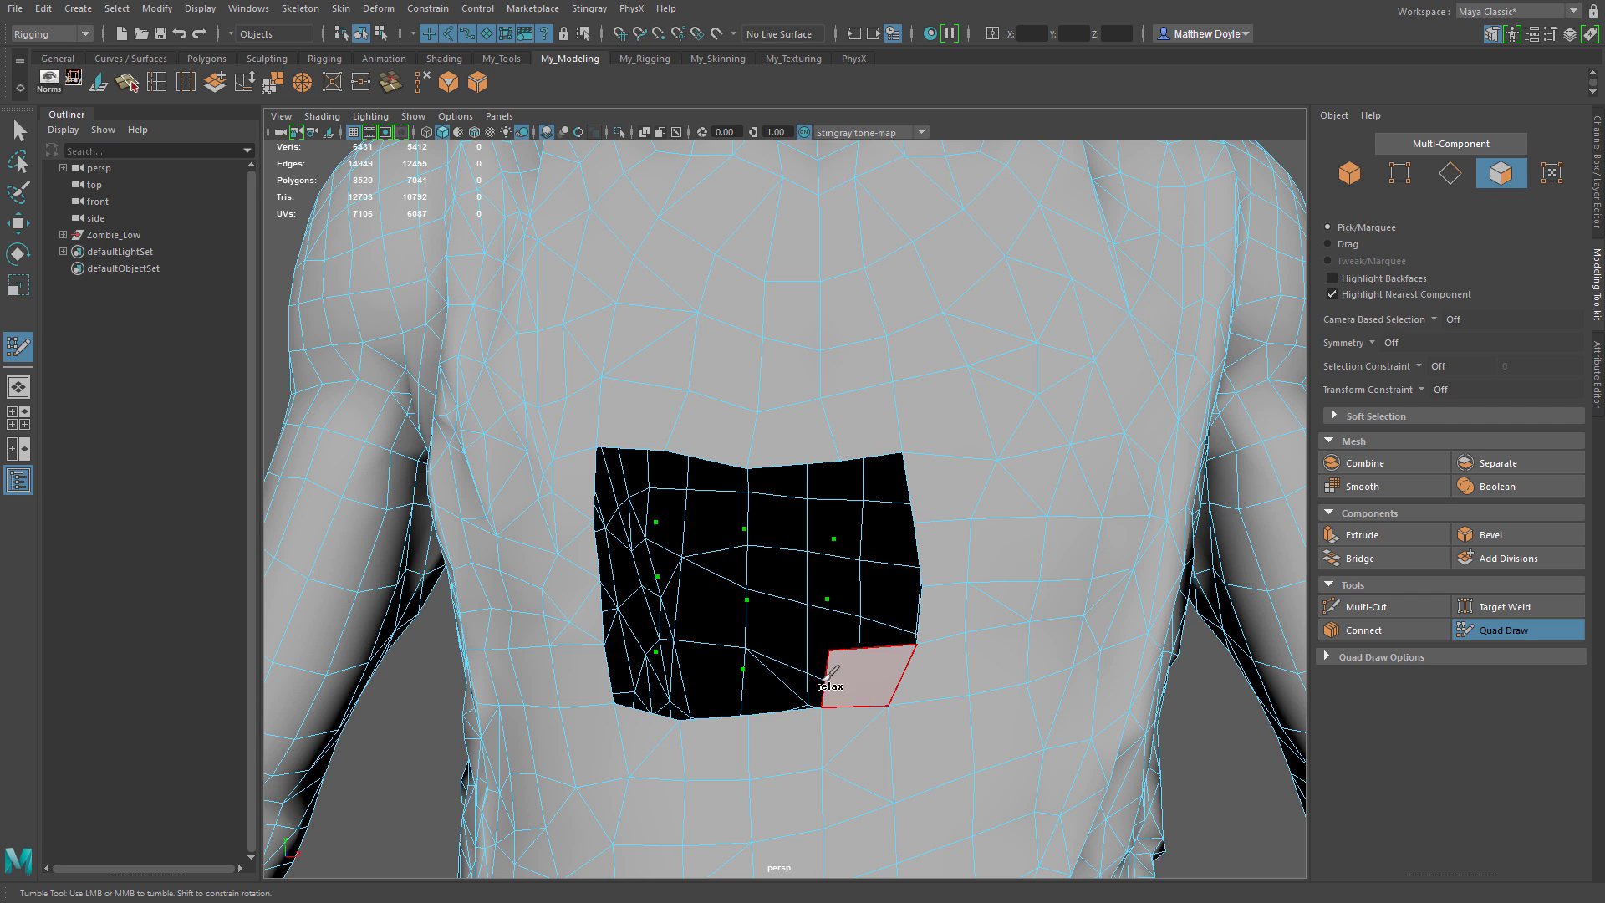
left_click(776, 681, "shift")
left_click(705, 681, "shift")
left_click(639, 674, "shift")
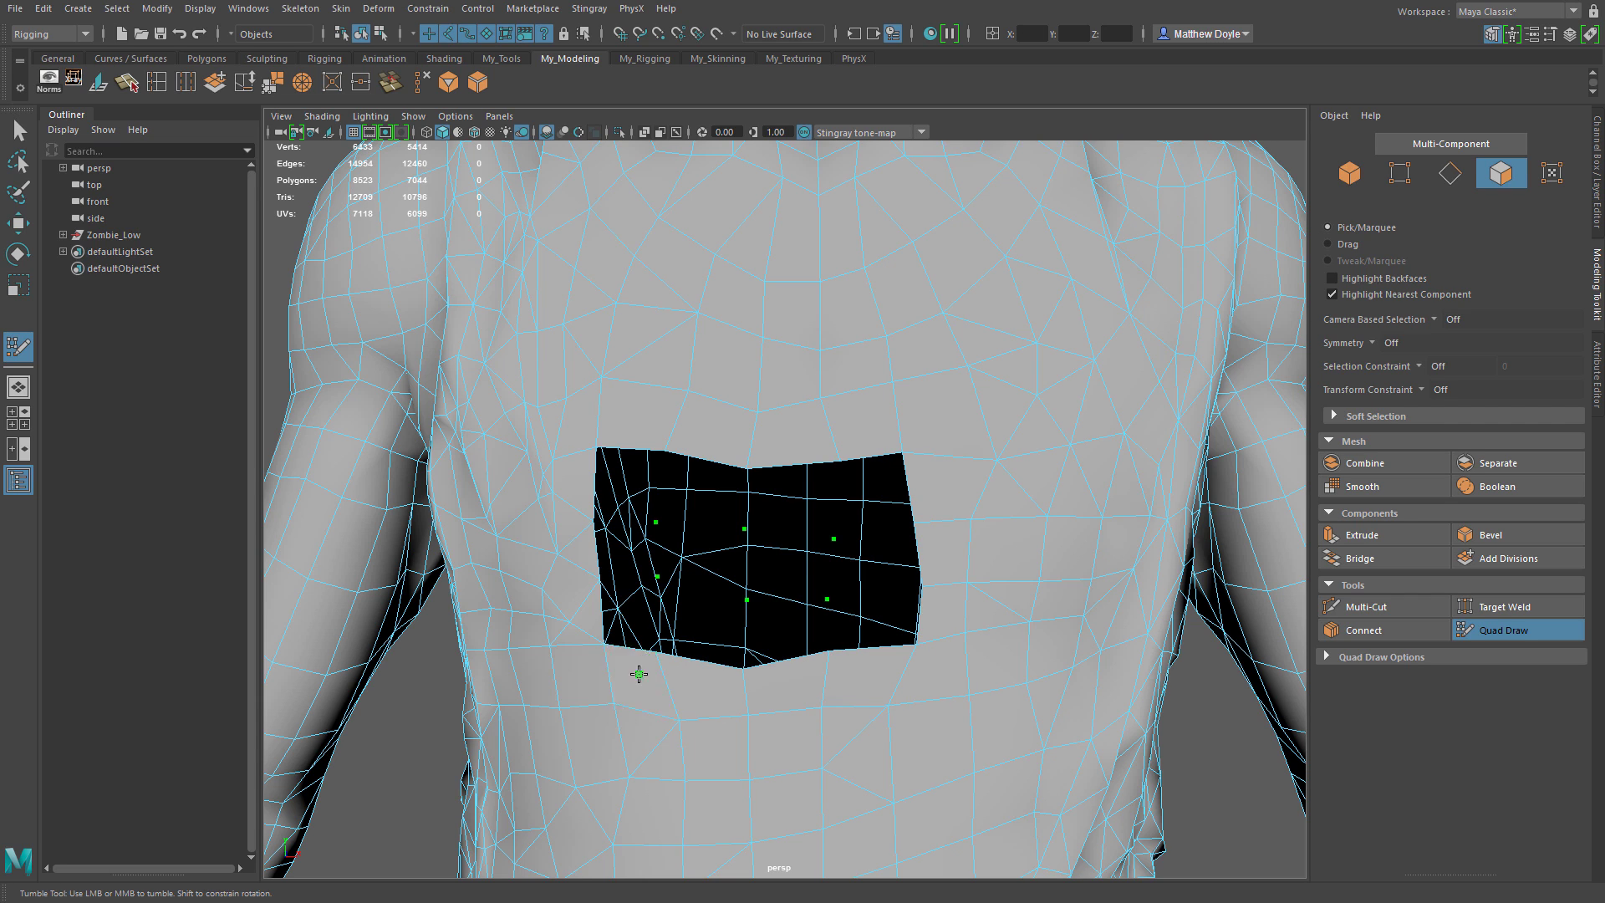
left_click(628, 611, "shift")
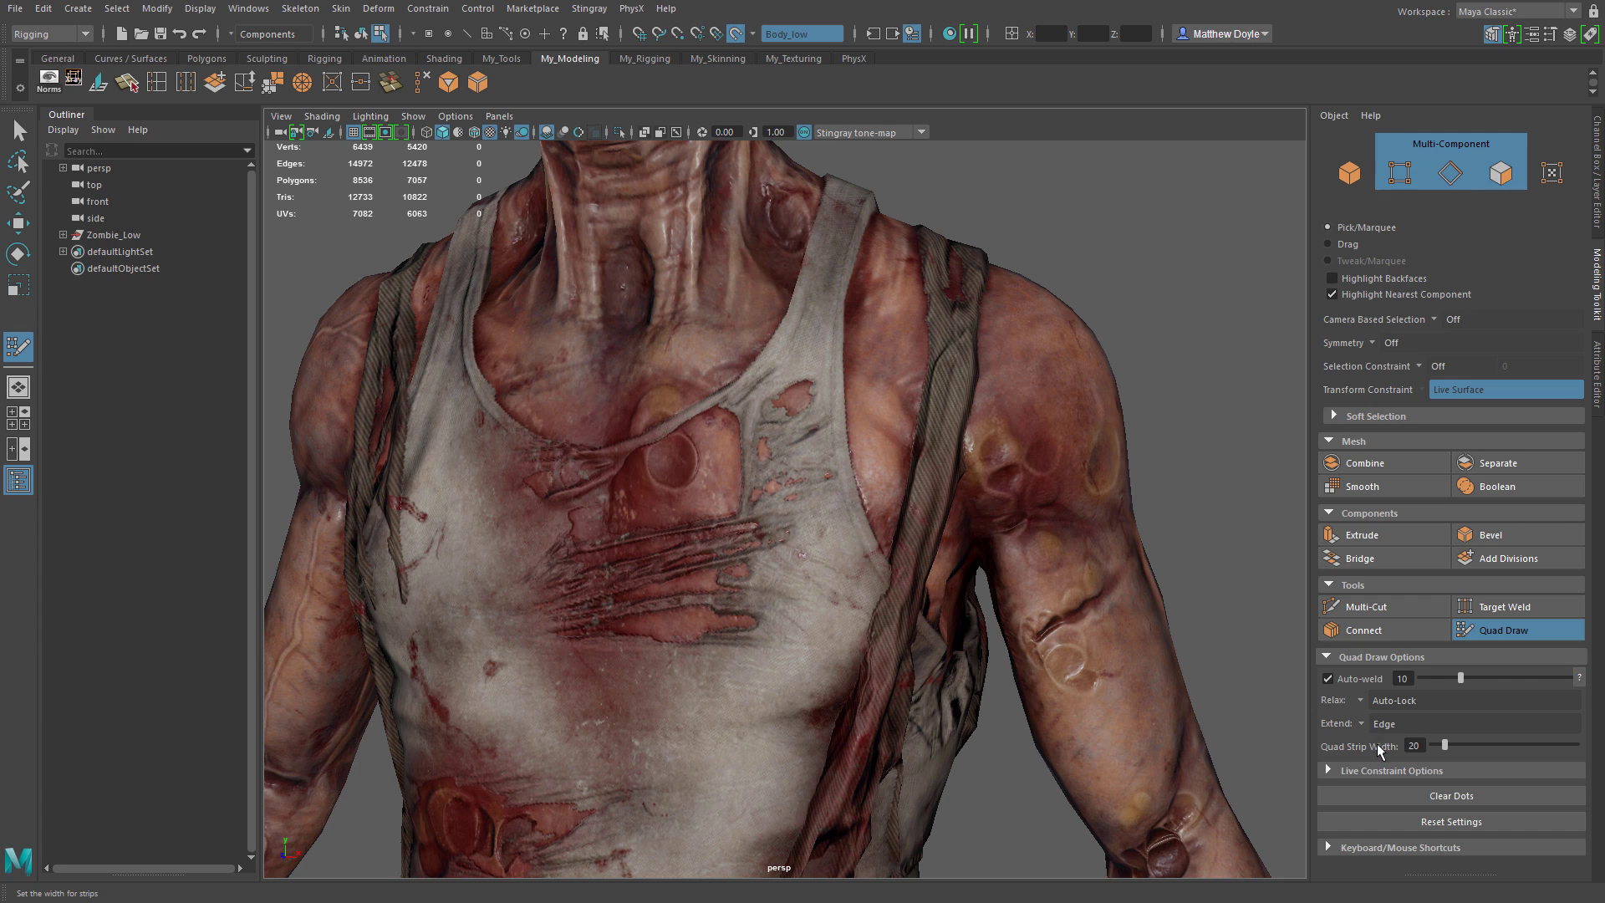
Quad Draw one large quad across the chest of the live body from four dots, and reposition its two corners on the character's right side
left_click(1366, 770)
scroll(1361, 756, "down", 2)
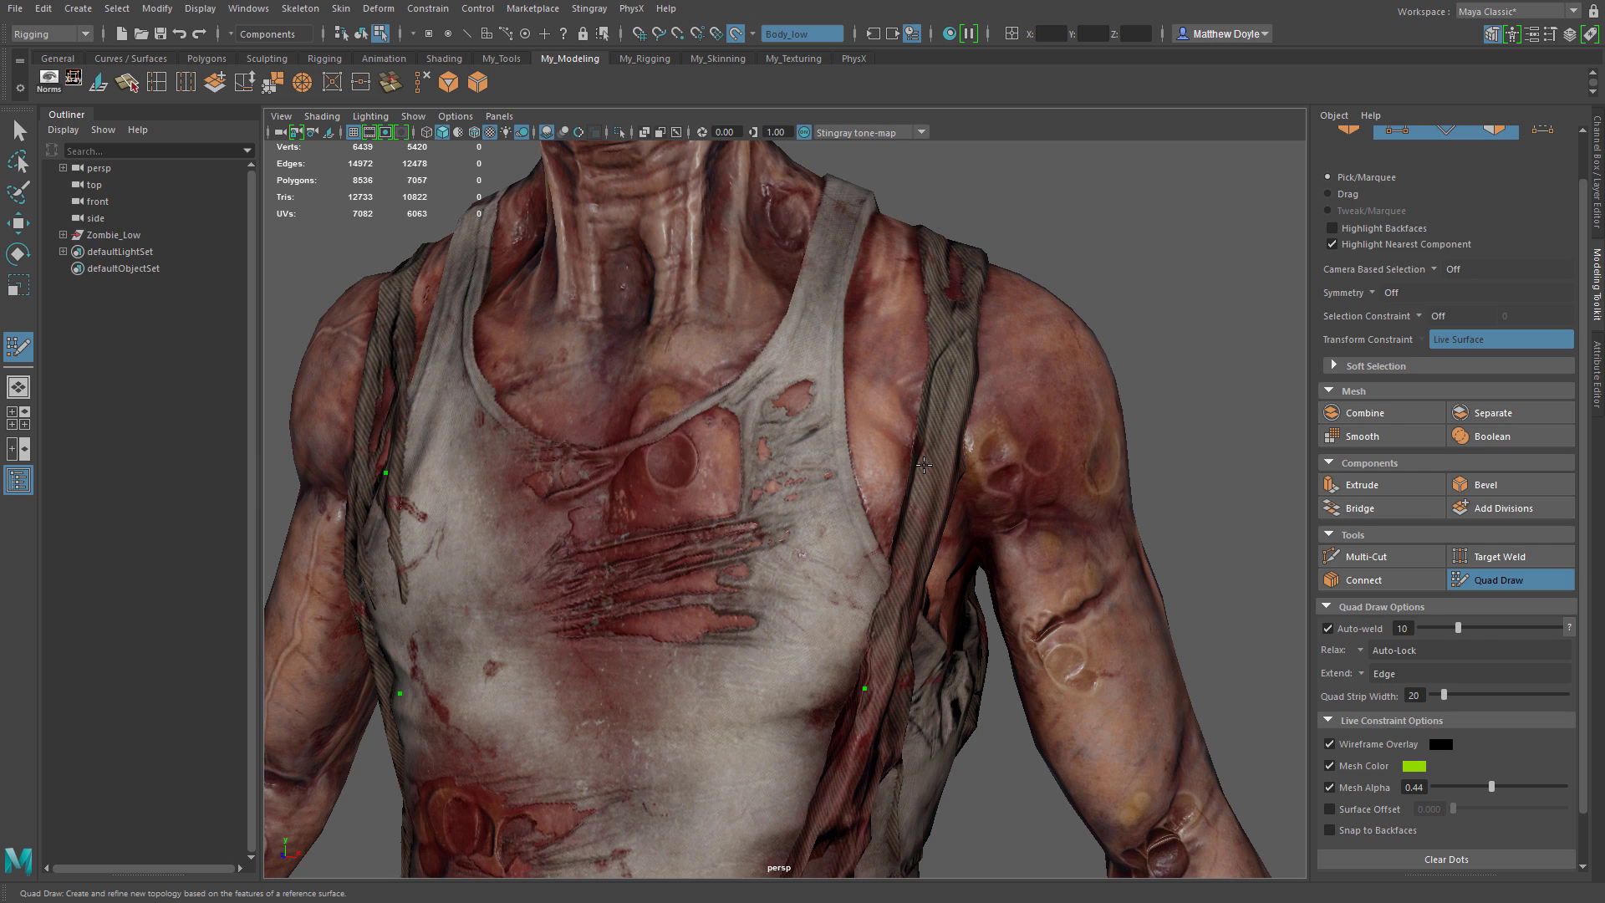
left_click(945, 451, "shift")
mouse_move(727, 635)
left_mouse_down("alt")
mouse_move(1046, 661)
mouse_move(823, 643)
left_mouse_up("alt")
middle_click_drag(823, 644, 948, 660, "alt")
right_click_drag(948, 661, 789, 622, "alt")
mouse_move(788, 622)
left_mouse_down("alt")
mouse_move(648, 627)
mouse_move(932, 619)
mouse_move(773, 622)
left_mouse_up("alt")
right_click_drag(773, 622, 878, 622, "alt")
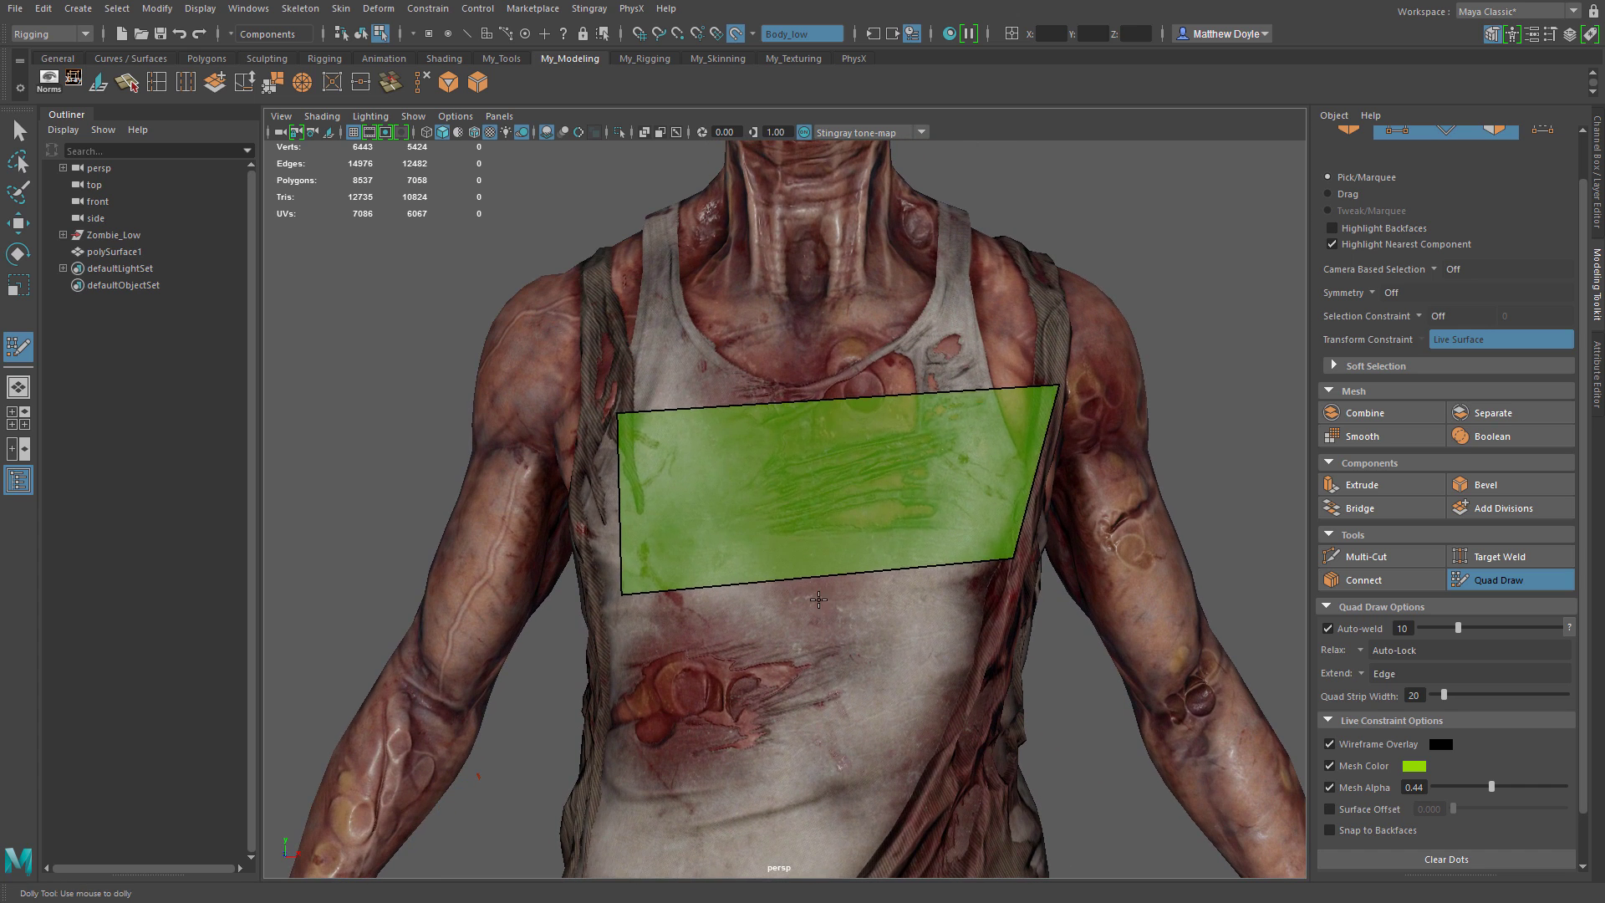
left_click_drag(617, 415, 578, 408)
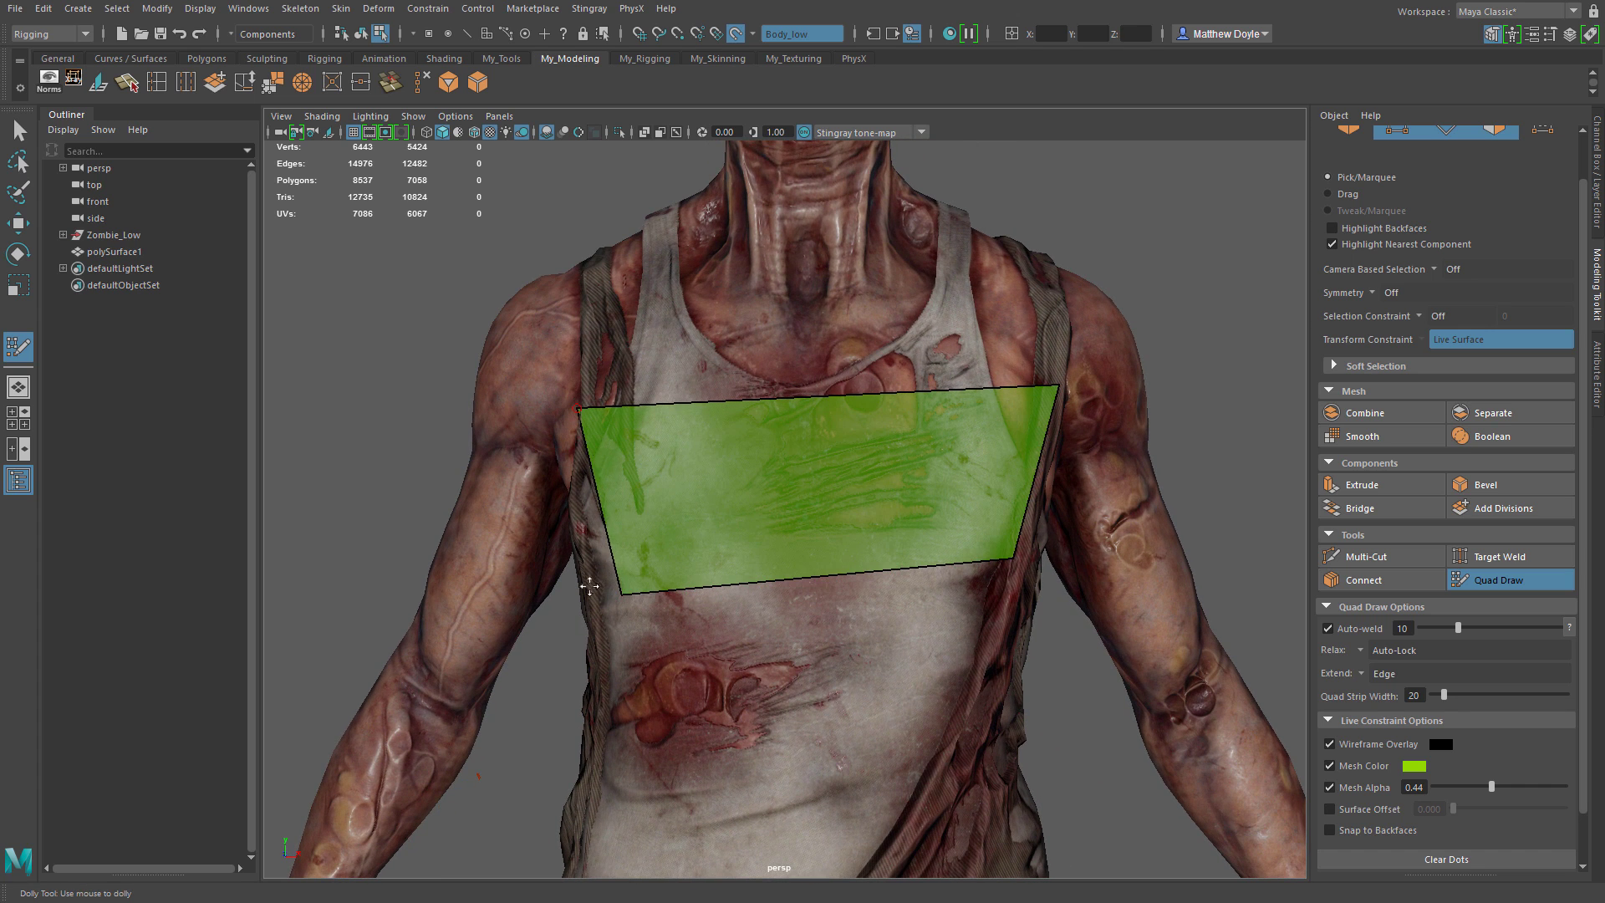
left_click_drag(614, 591, 600, 579)
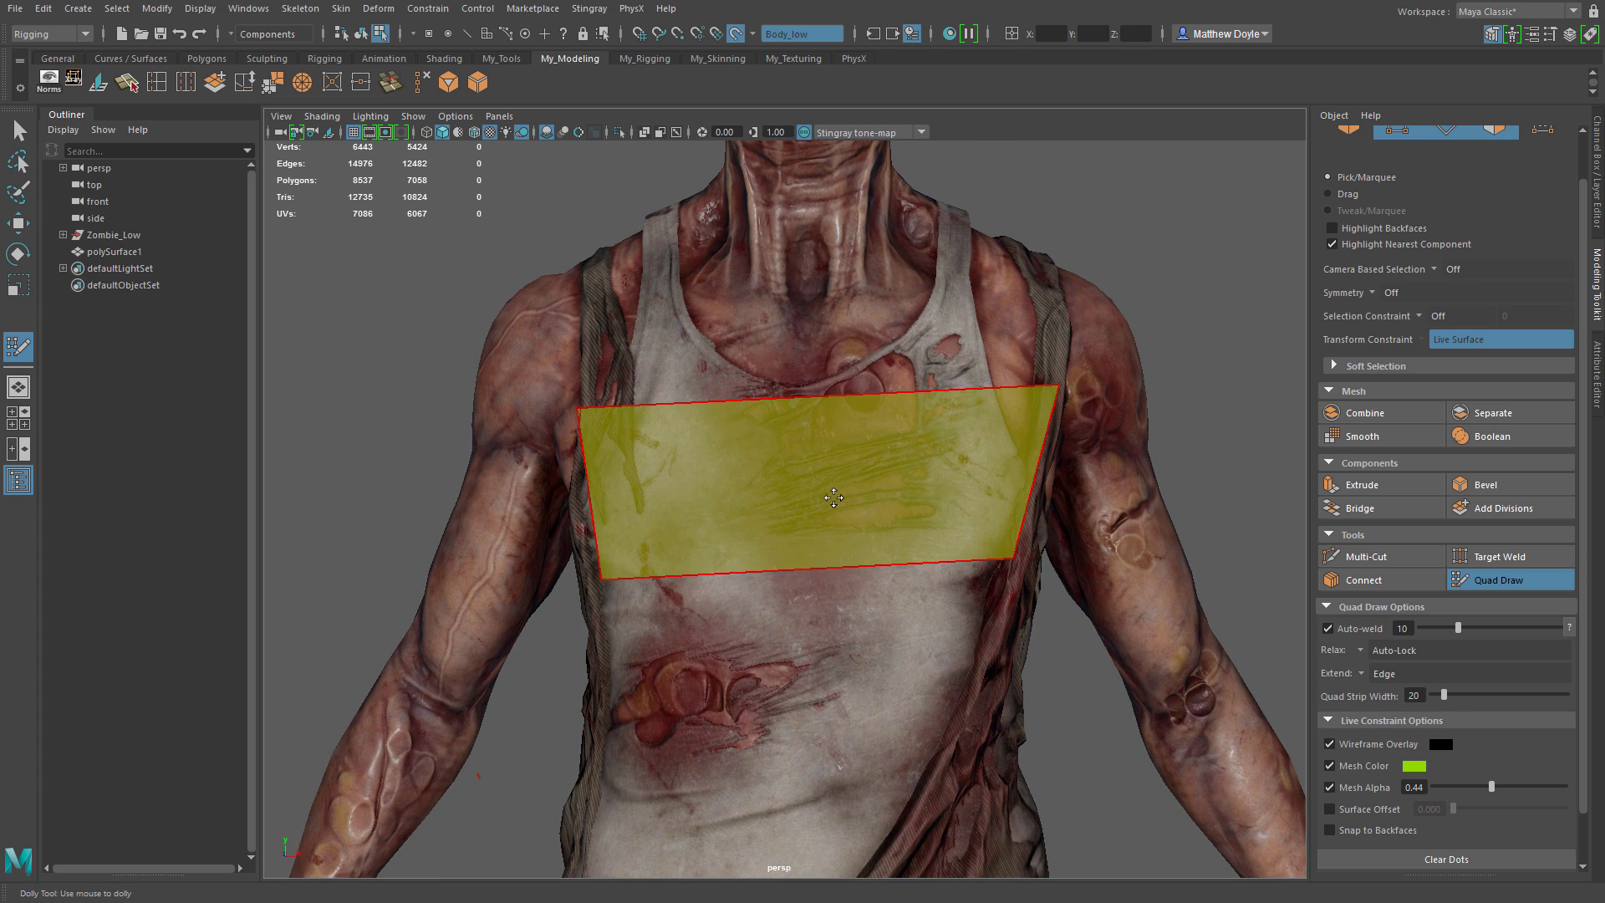
Insert three vertical edge loops and one horizontal edge loop in the chest quad to divide it into four columns and two rows
key("ctrl")
left_click(800, 499, "ctrl")
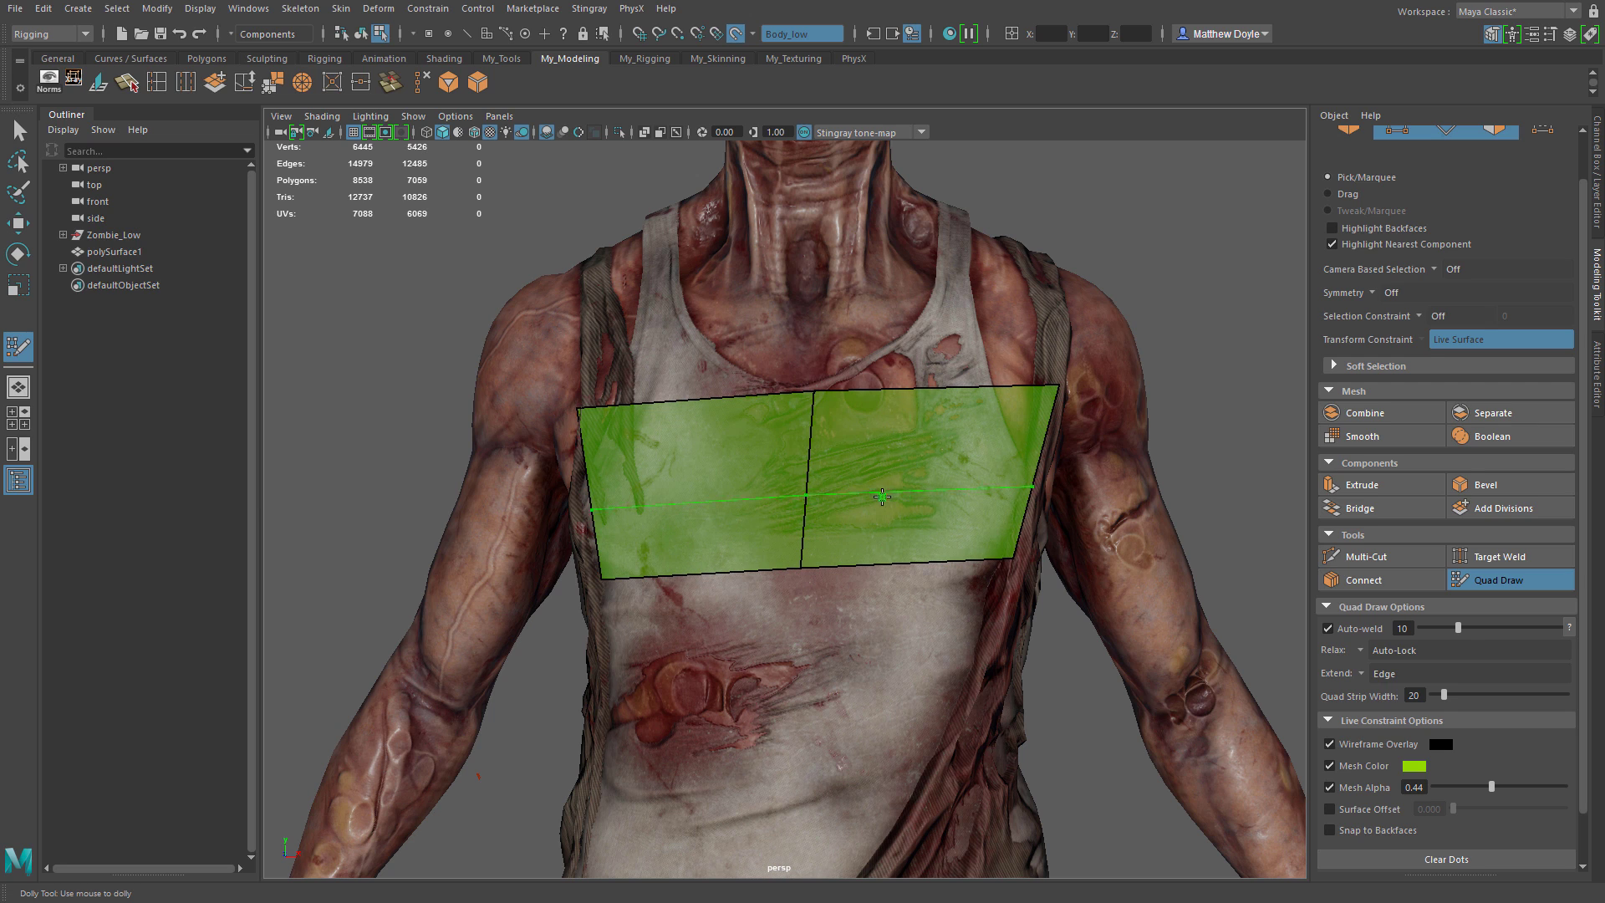
left_click(923, 506, "ctrl")
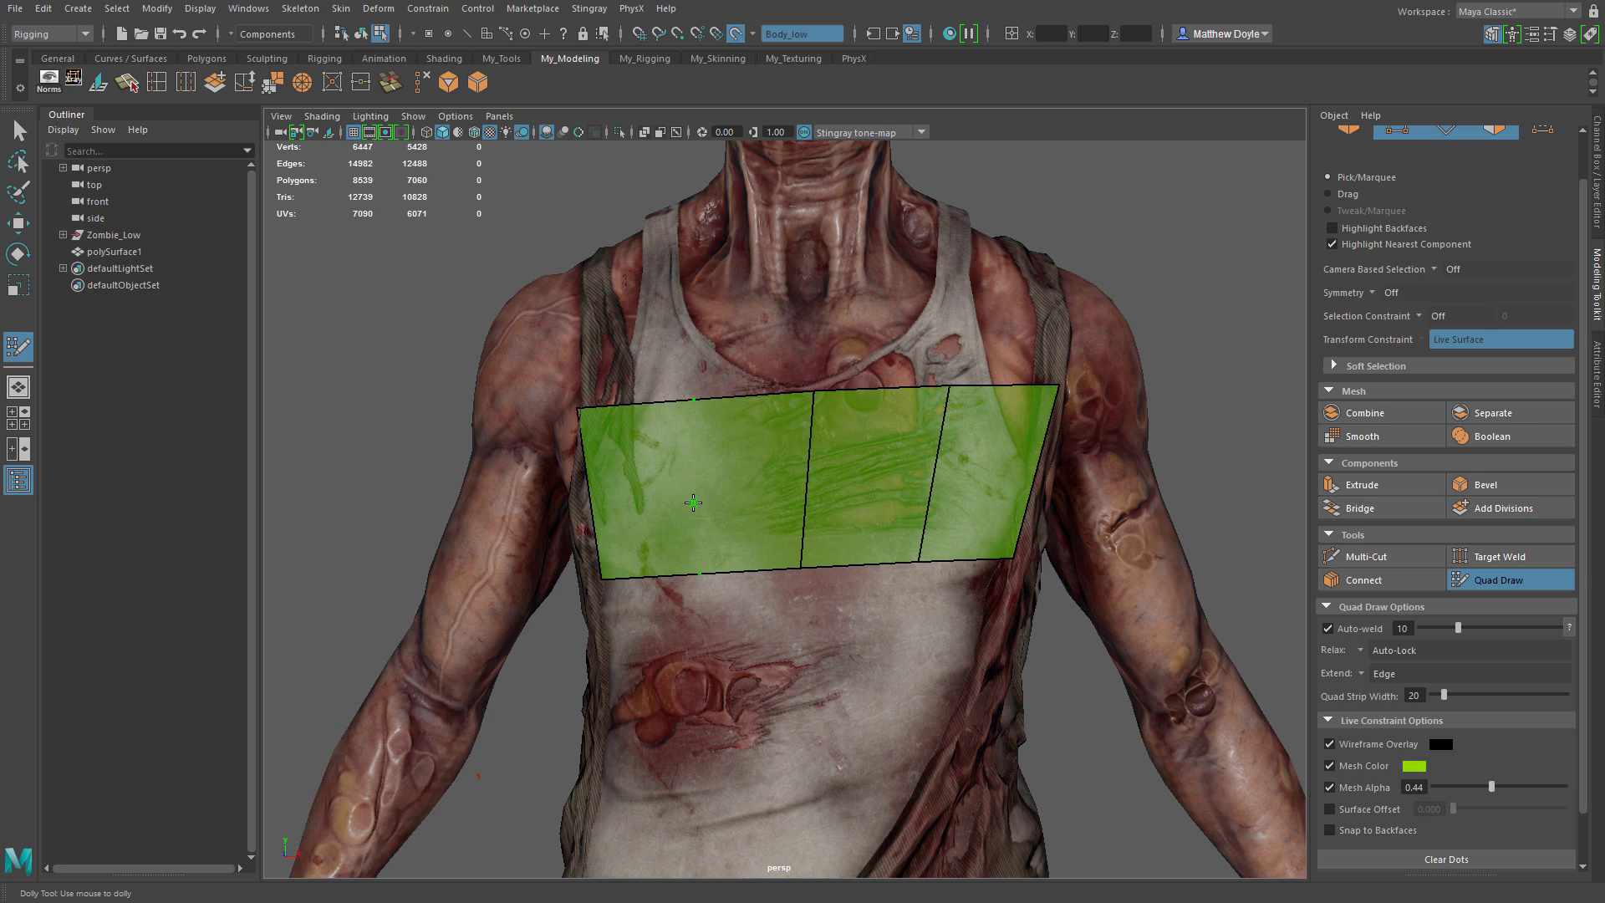
left_click(691, 502, "ctrl")
left_click(685, 504, "ctrl")
left_click_drag(685, 504, 971, 594, "alt")
right_click_drag(750, 539, 801, 523, "alt")
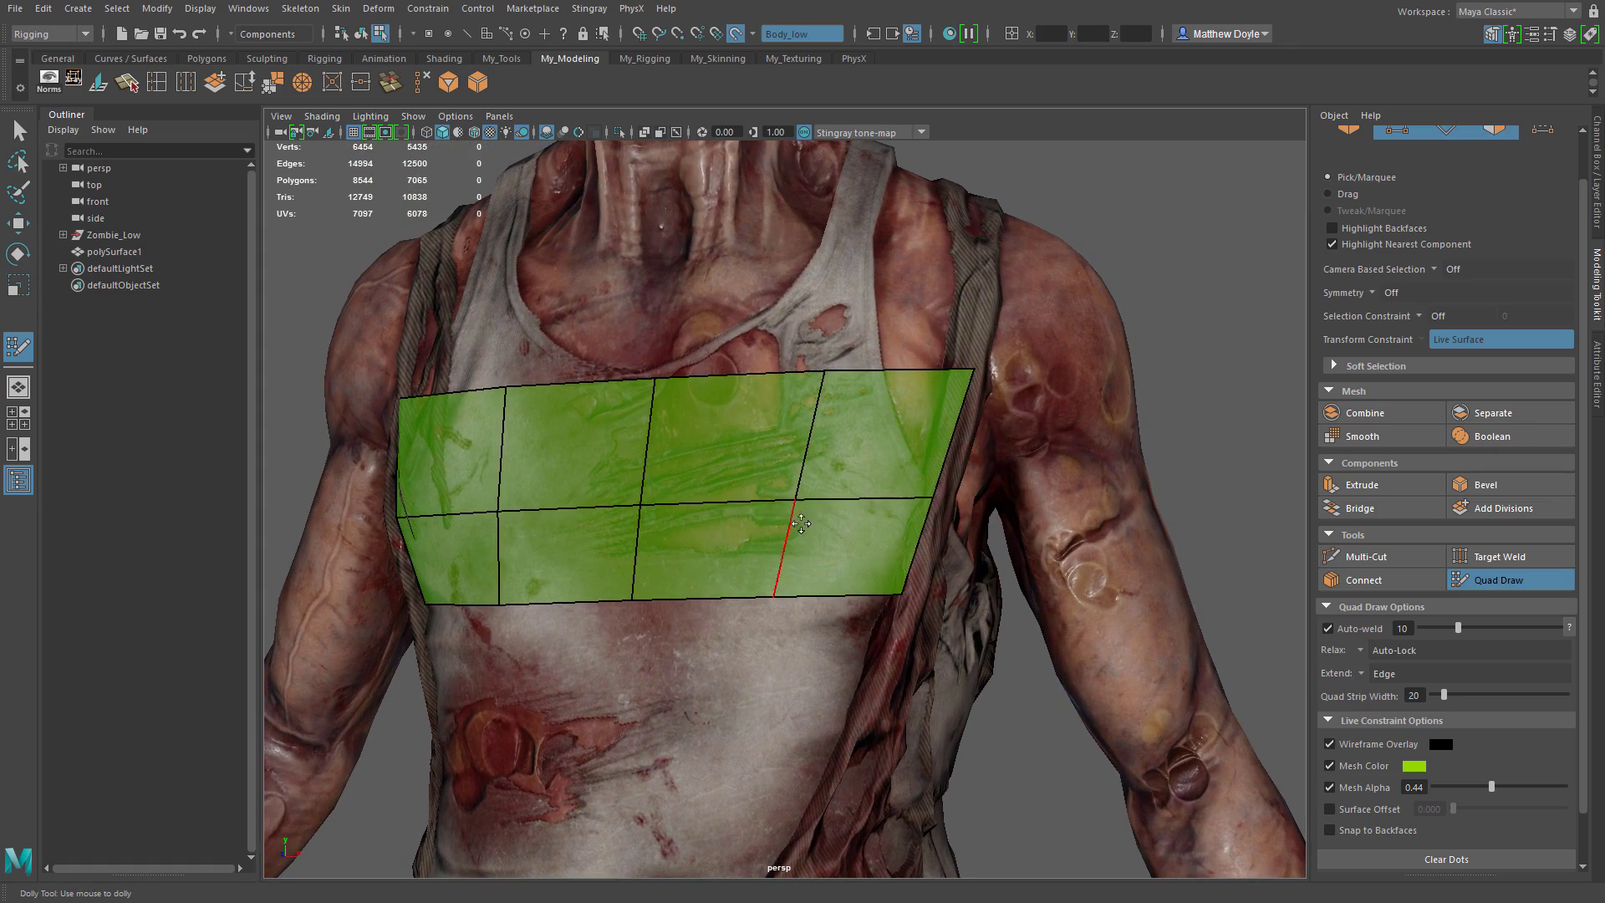
Relax the horizontal edge loop in the chest grid, and try extending a single lower border edge downward into a new quad
mouse_move(796, 498)
left_mouse_down("shift")
mouse_move(771, 518)
mouse_move(469, 498)
left_mouse_up("shift")
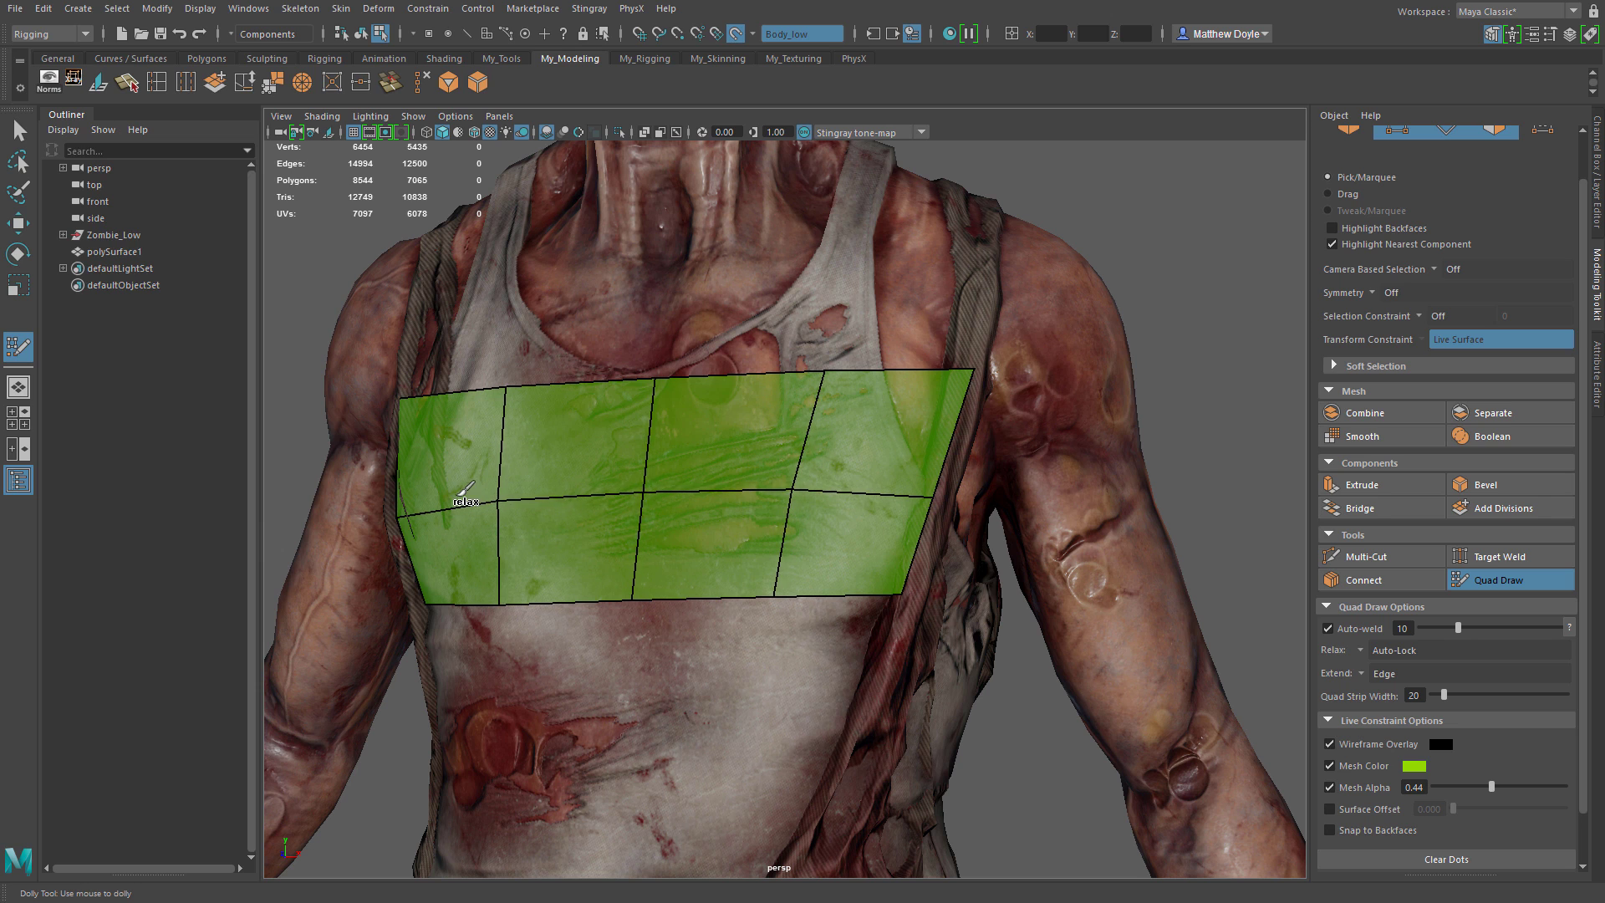
middle_click_drag(719, 622, 799, 569, "alt")
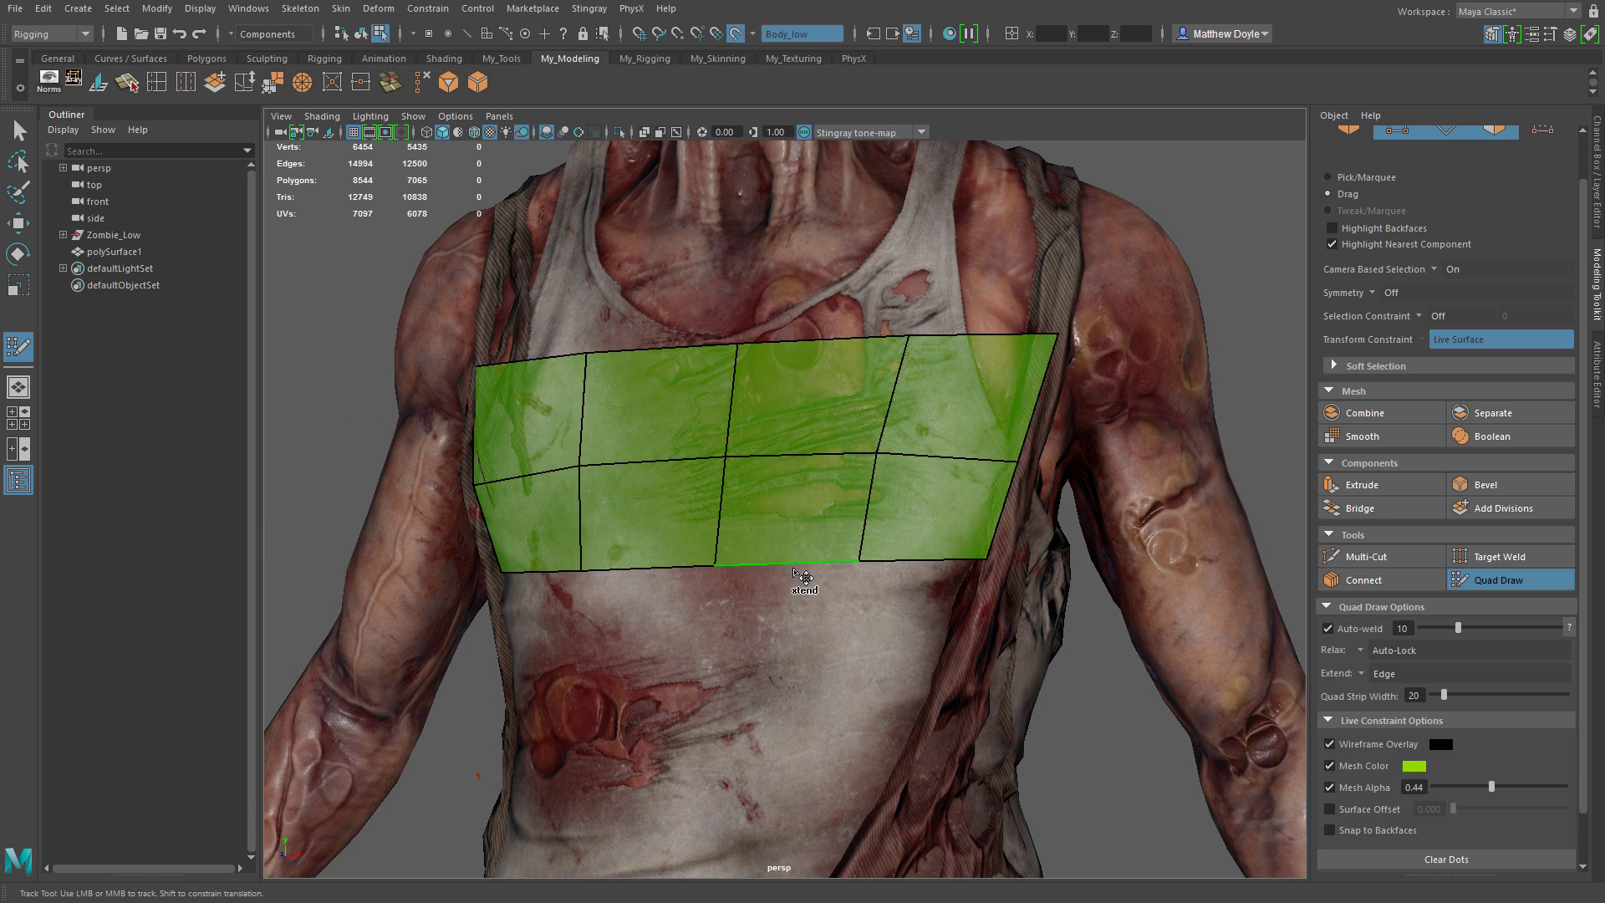
left_click_drag(800, 569, 792, 709)
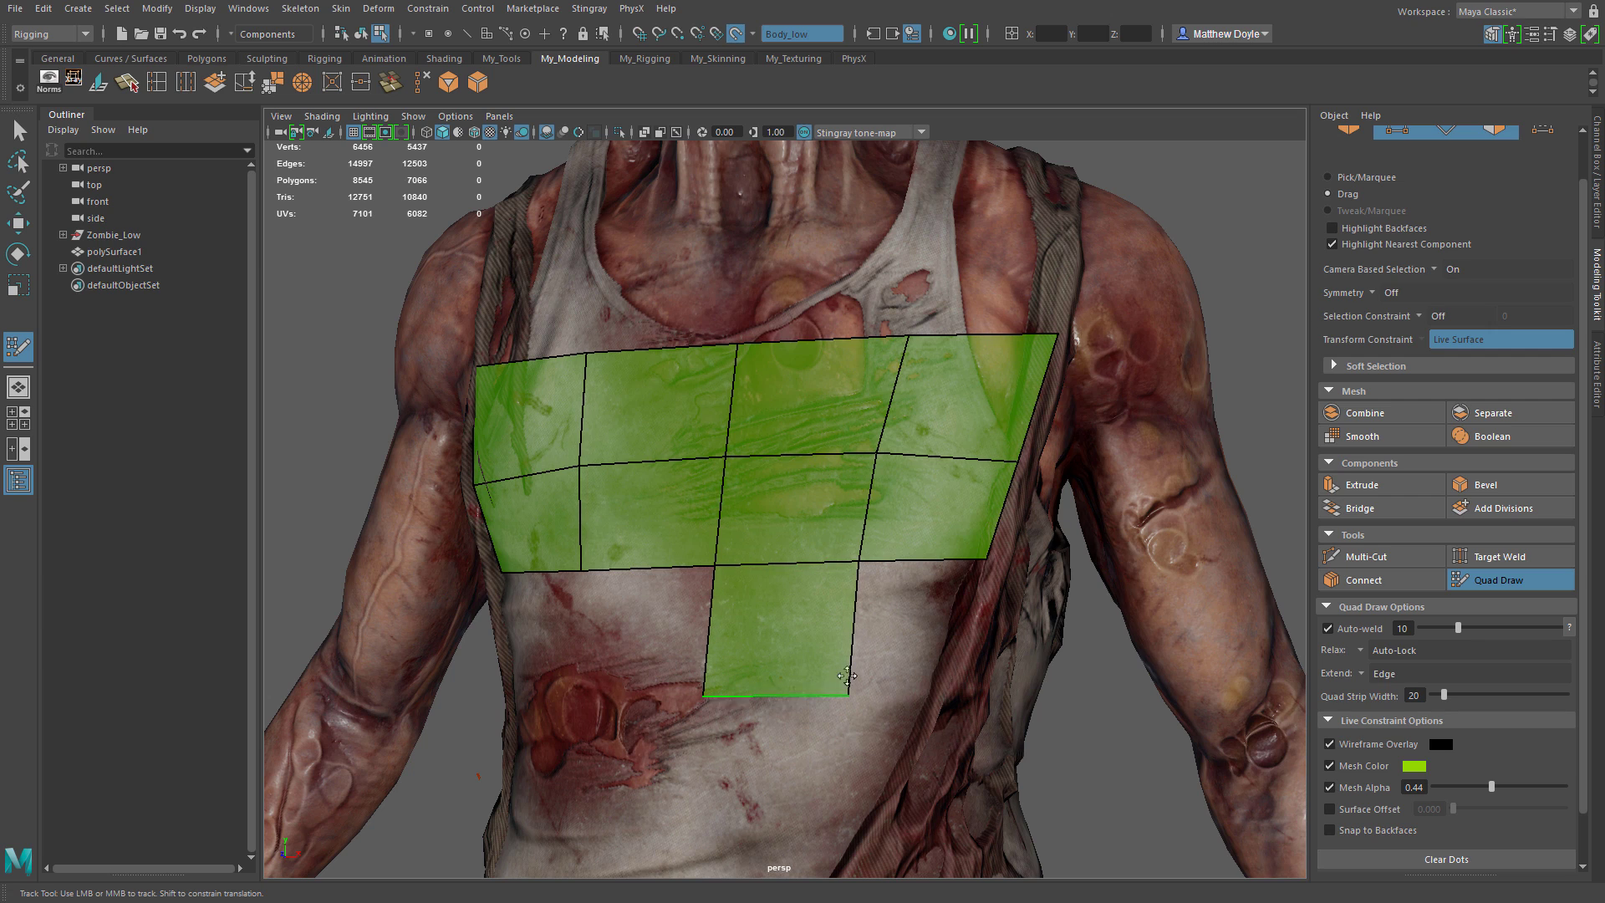
key("ctrl+z")
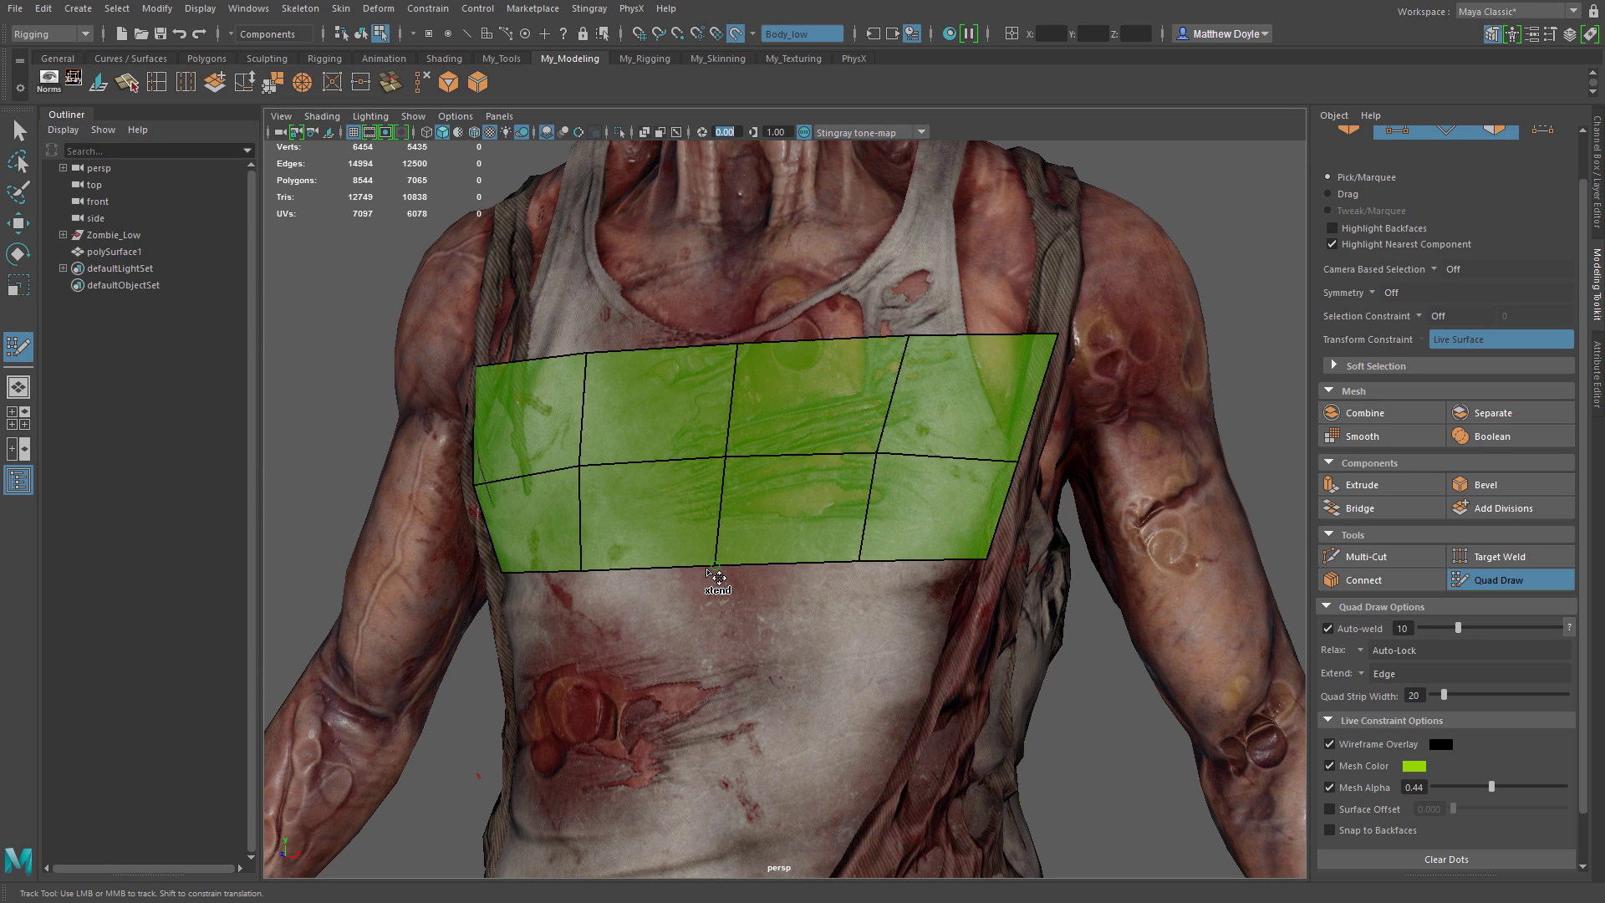
Extend the chest grid's whole lower border down the abdomen by three rows of quads, and relax the mesh
left_click_drag(703, 574, 662, 710)
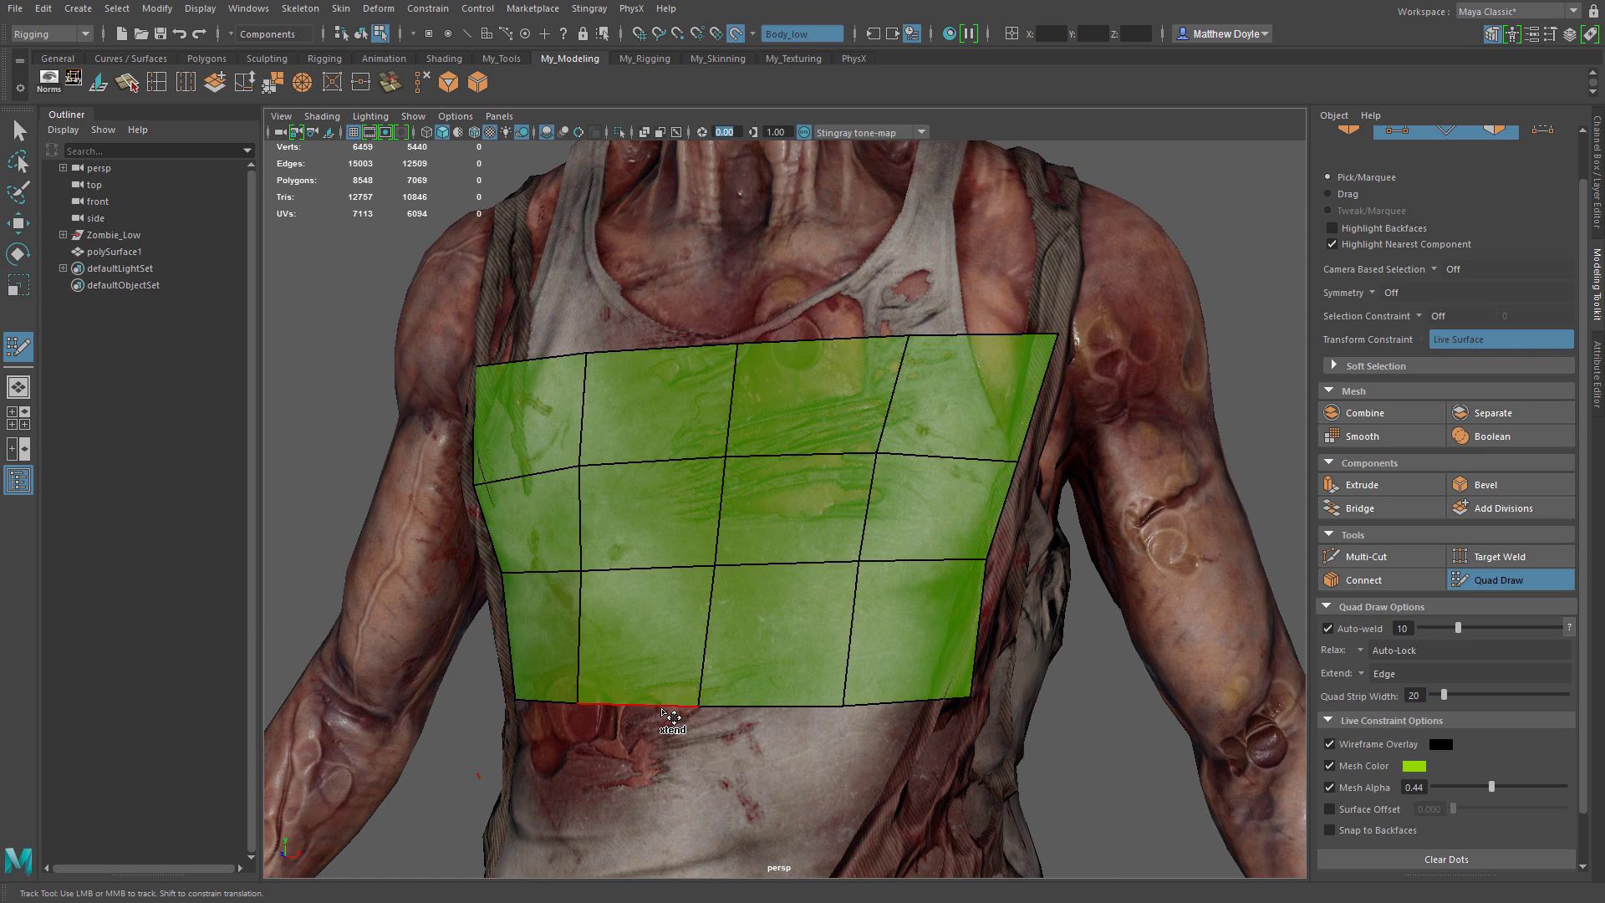
middle_click_drag(865, 720, 856, 460, "alt")
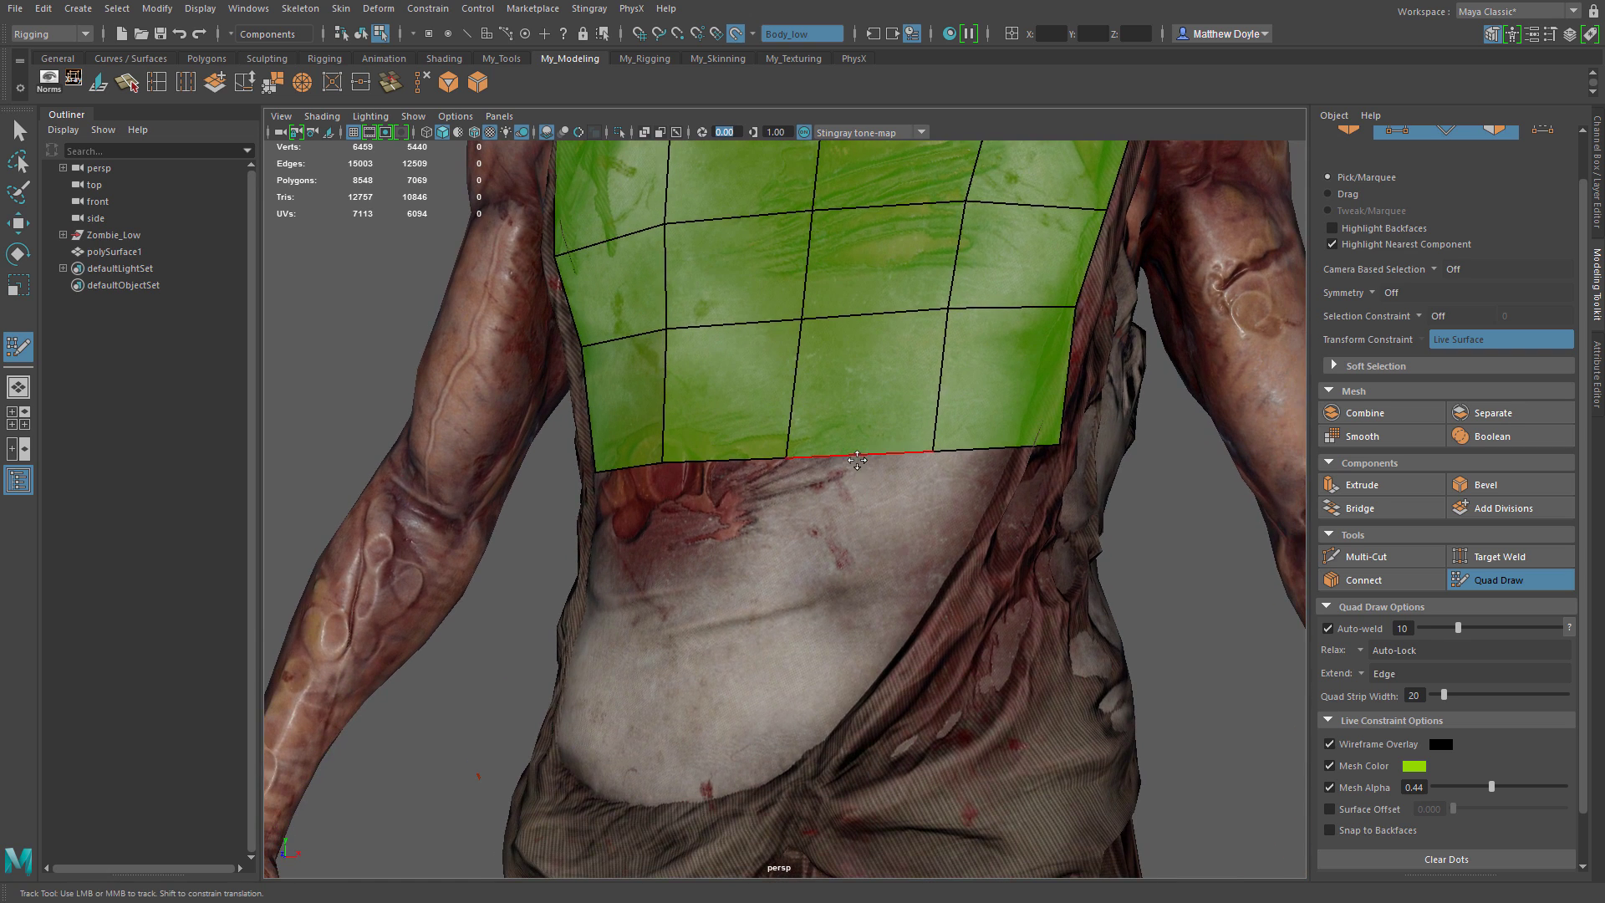
left_click_drag(849, 465, 838, 734)
left_click_drag(938, 634, 959, 580, "shift")
mouse_move(1066, 460)
left_mouse_down("shift")
mouse_move(802, 443)
mouse_move(669, 469)
mouse_move(838, 329)
mouse_move(712, 234)
left_mouse_up("shift")
Insert four vertical edge loops in the torso grid, splitting each of its four columns in two
right_click_drag(823, 502, 773, 500, "alt")
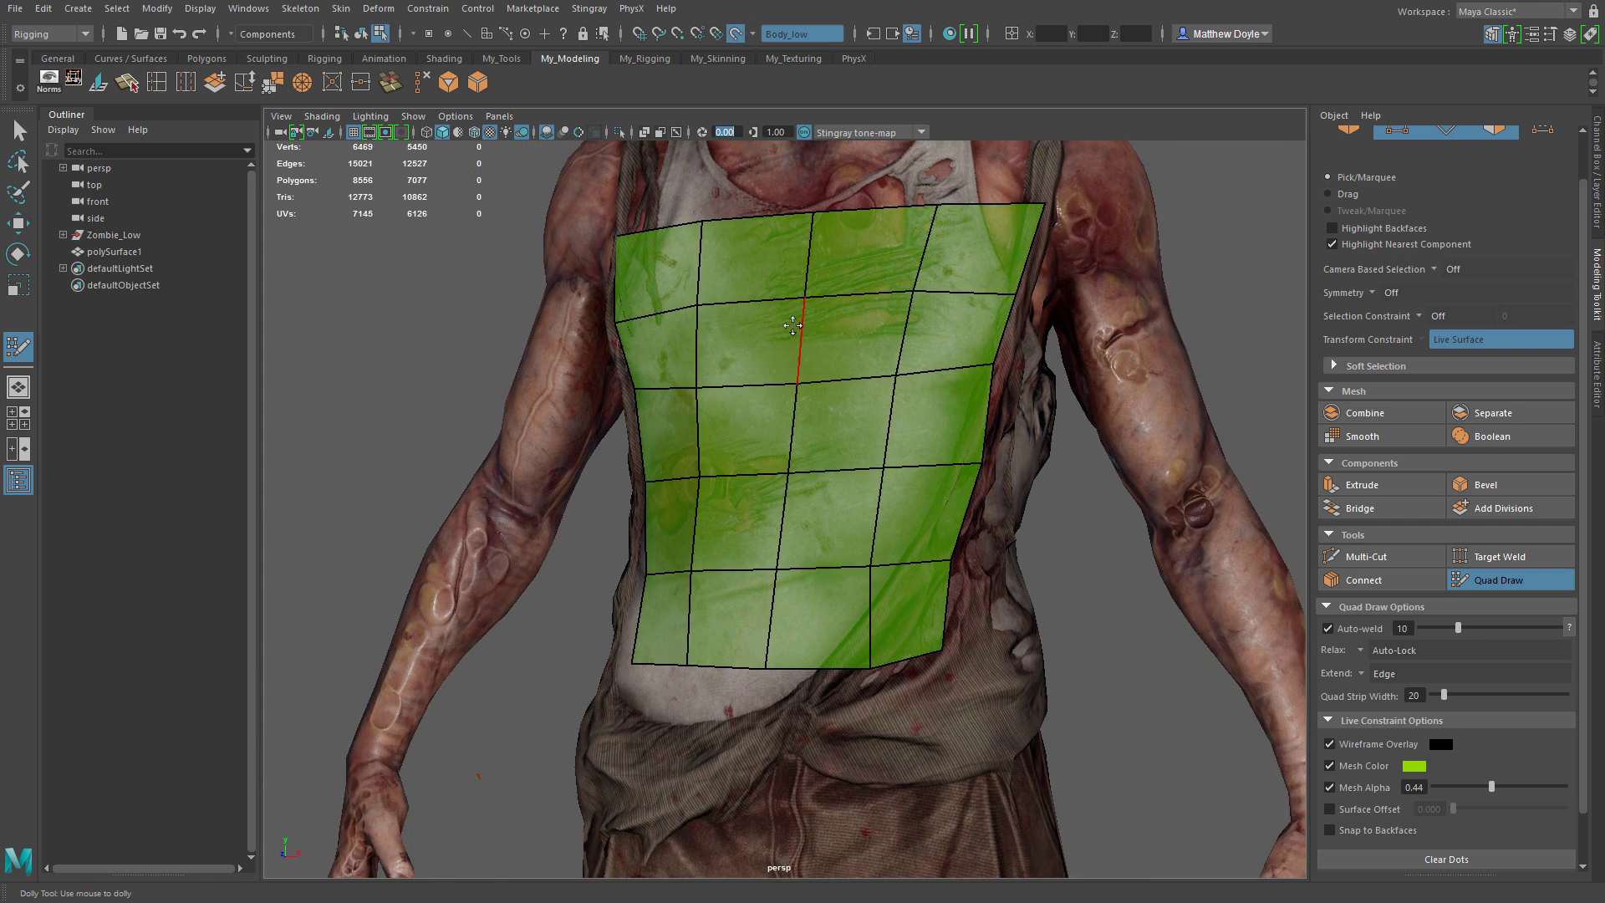
middle_click_drag(735, 367, 732, 409, "alt")
left_click_drag(694, 420, 840, 467, "alt")
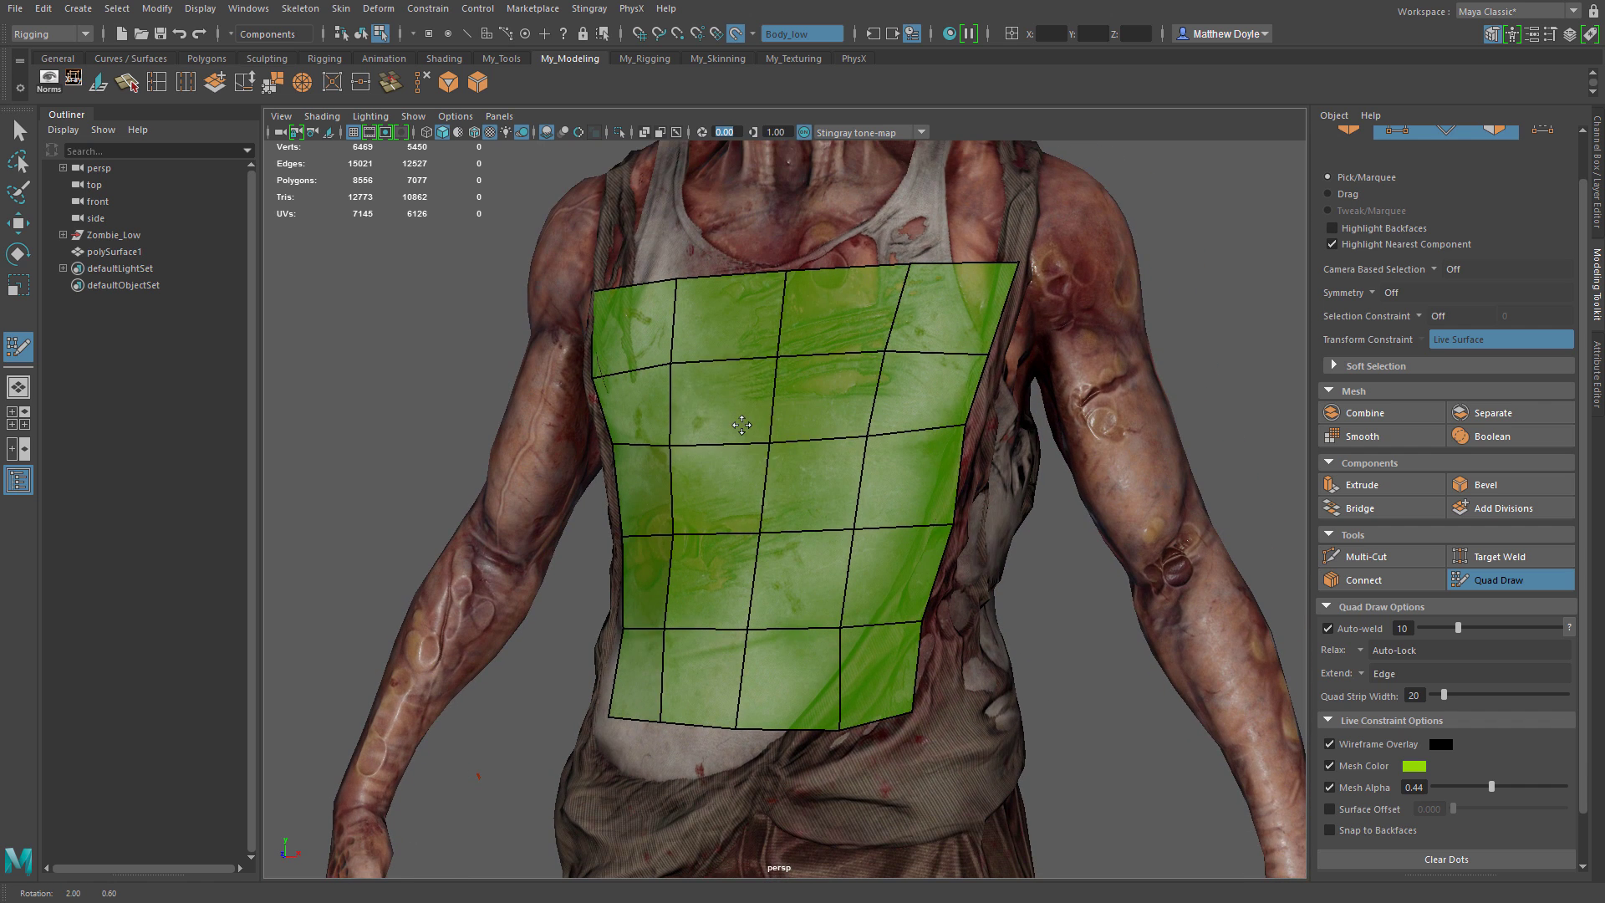
left_click(828, 356, "ctrl")
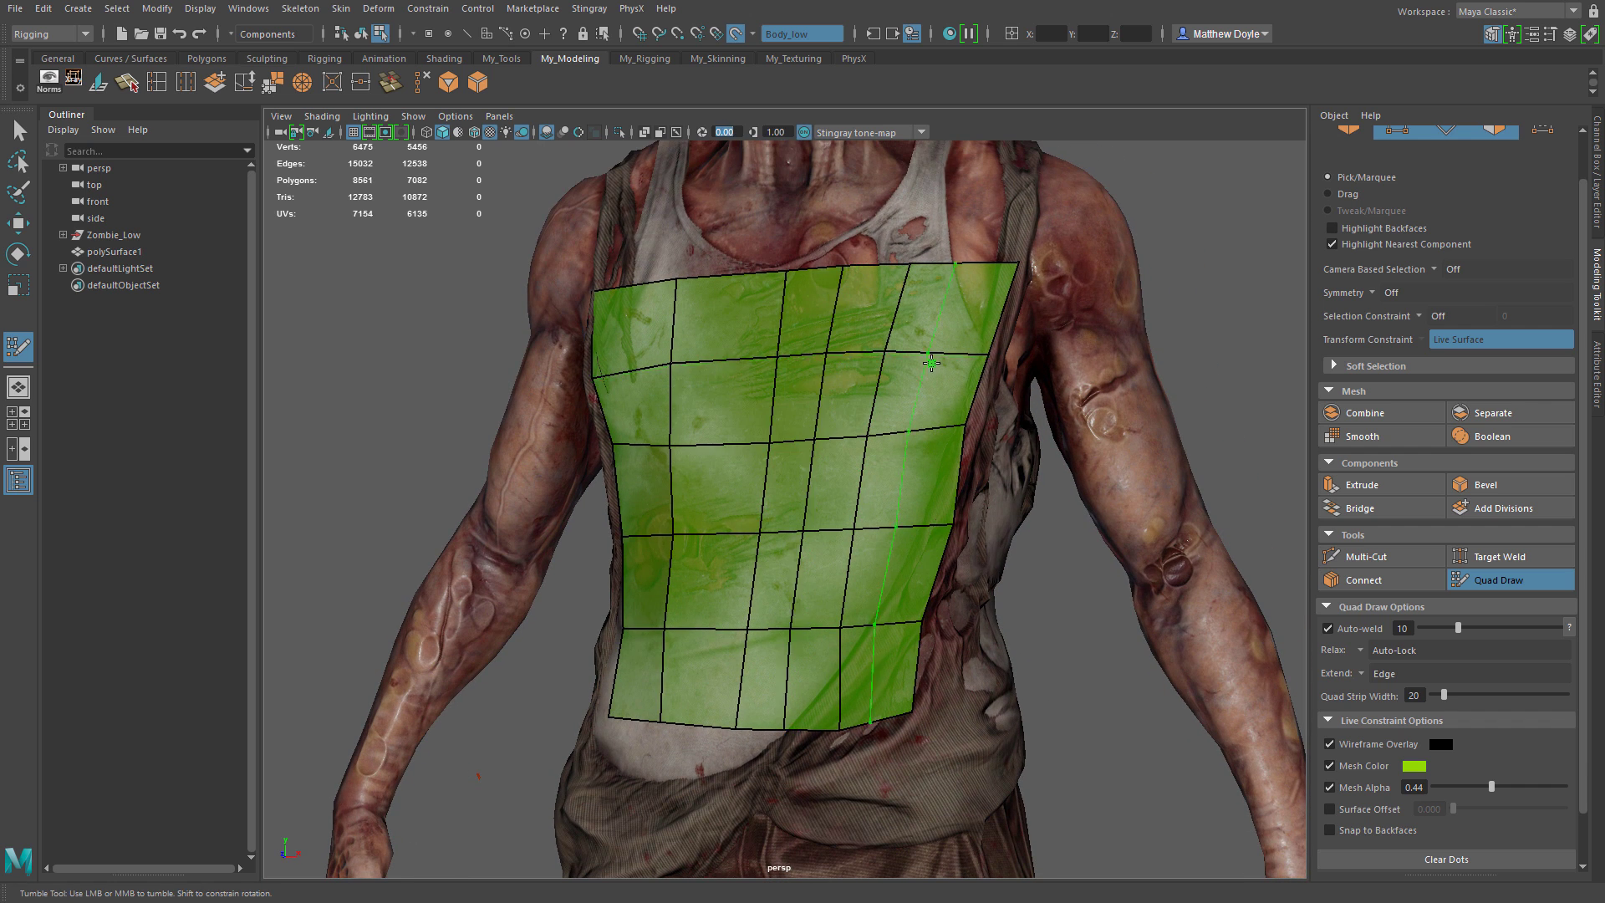
left_click(937, 365, "ctrl")
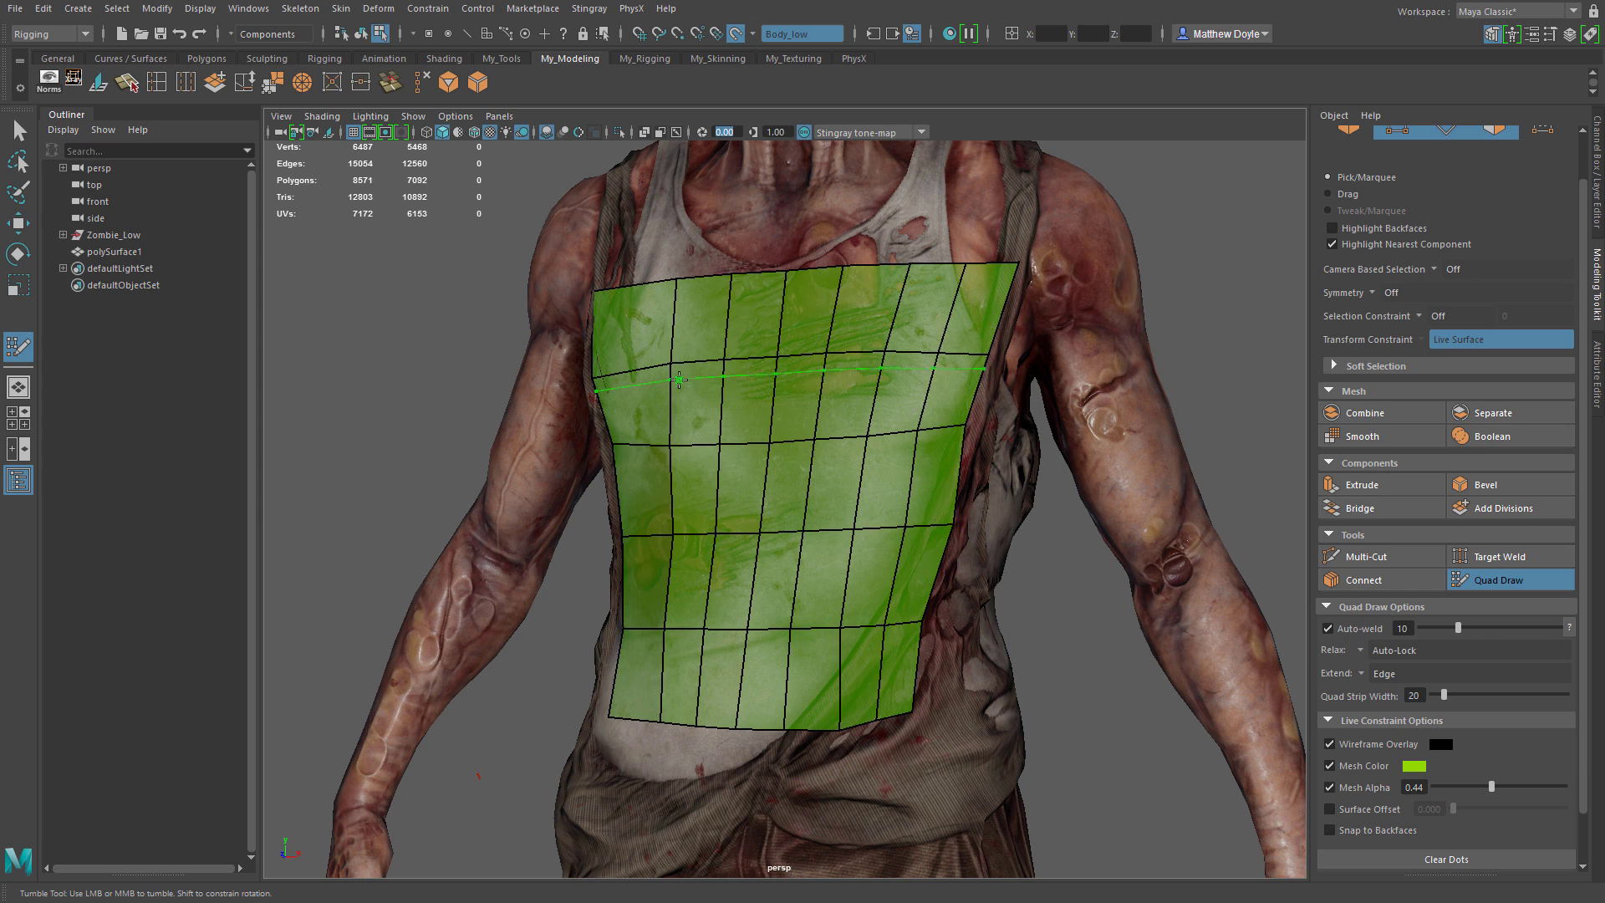
left_click(631, 392, "ctrl")
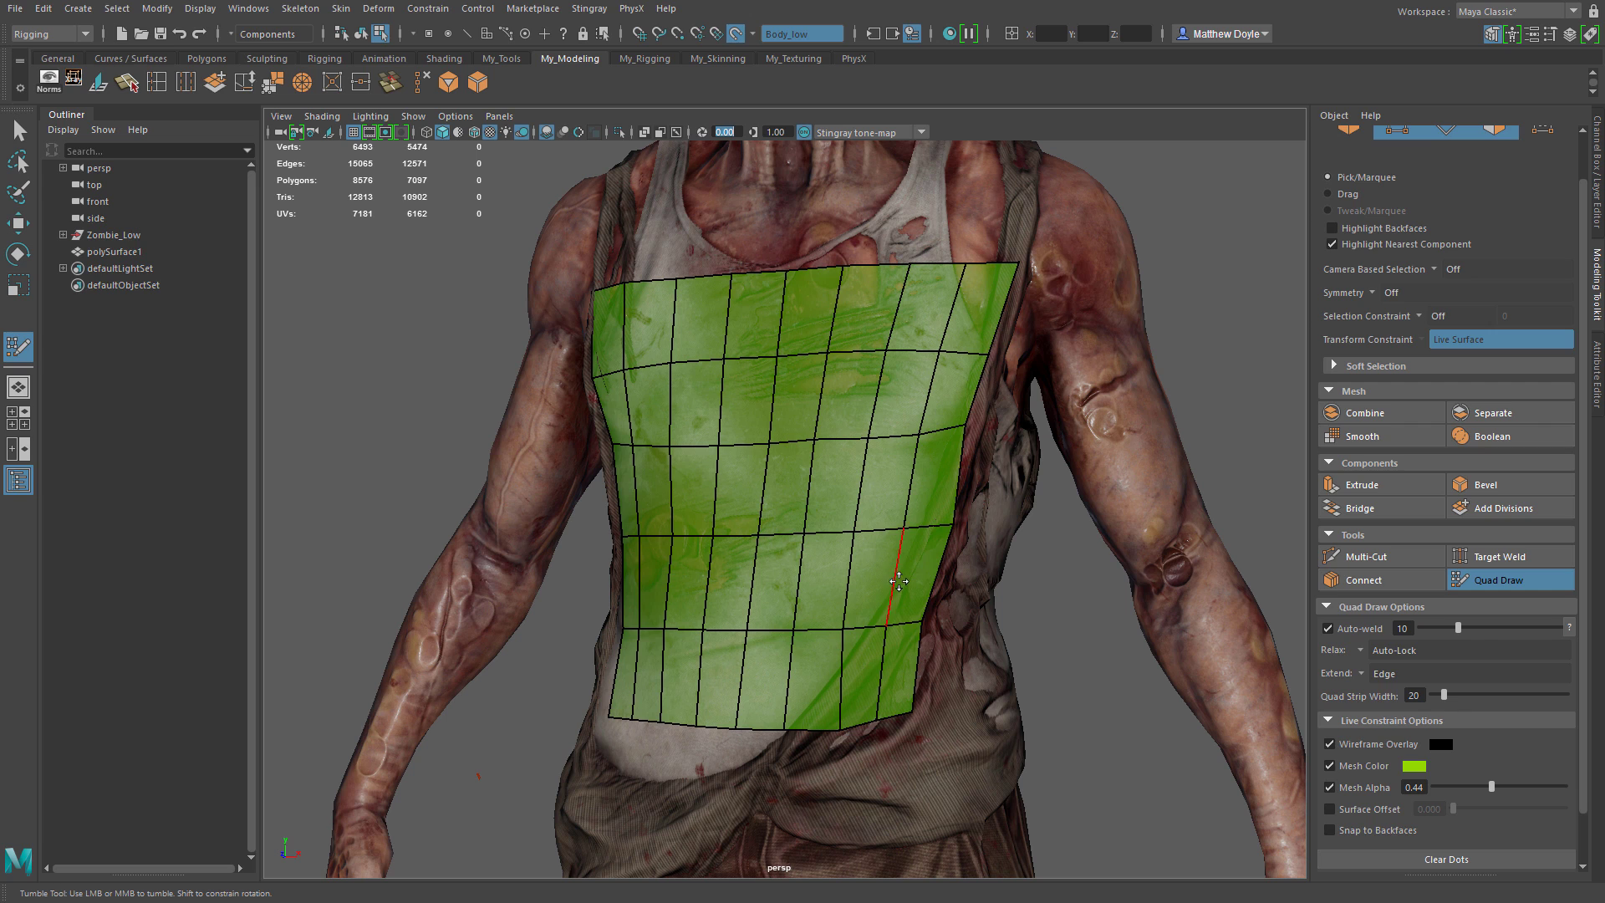
Try a Mesh Alpha of 0.81 on the retopology grid, and return it to 0.44
left_click(1344, 765)
mouse_move(1493, 786)
left_mouse_down()
mouse_move(1567, 788)
mouse_move(1502, 787)
mouse_move(1539, 787)
left_mouse_up()
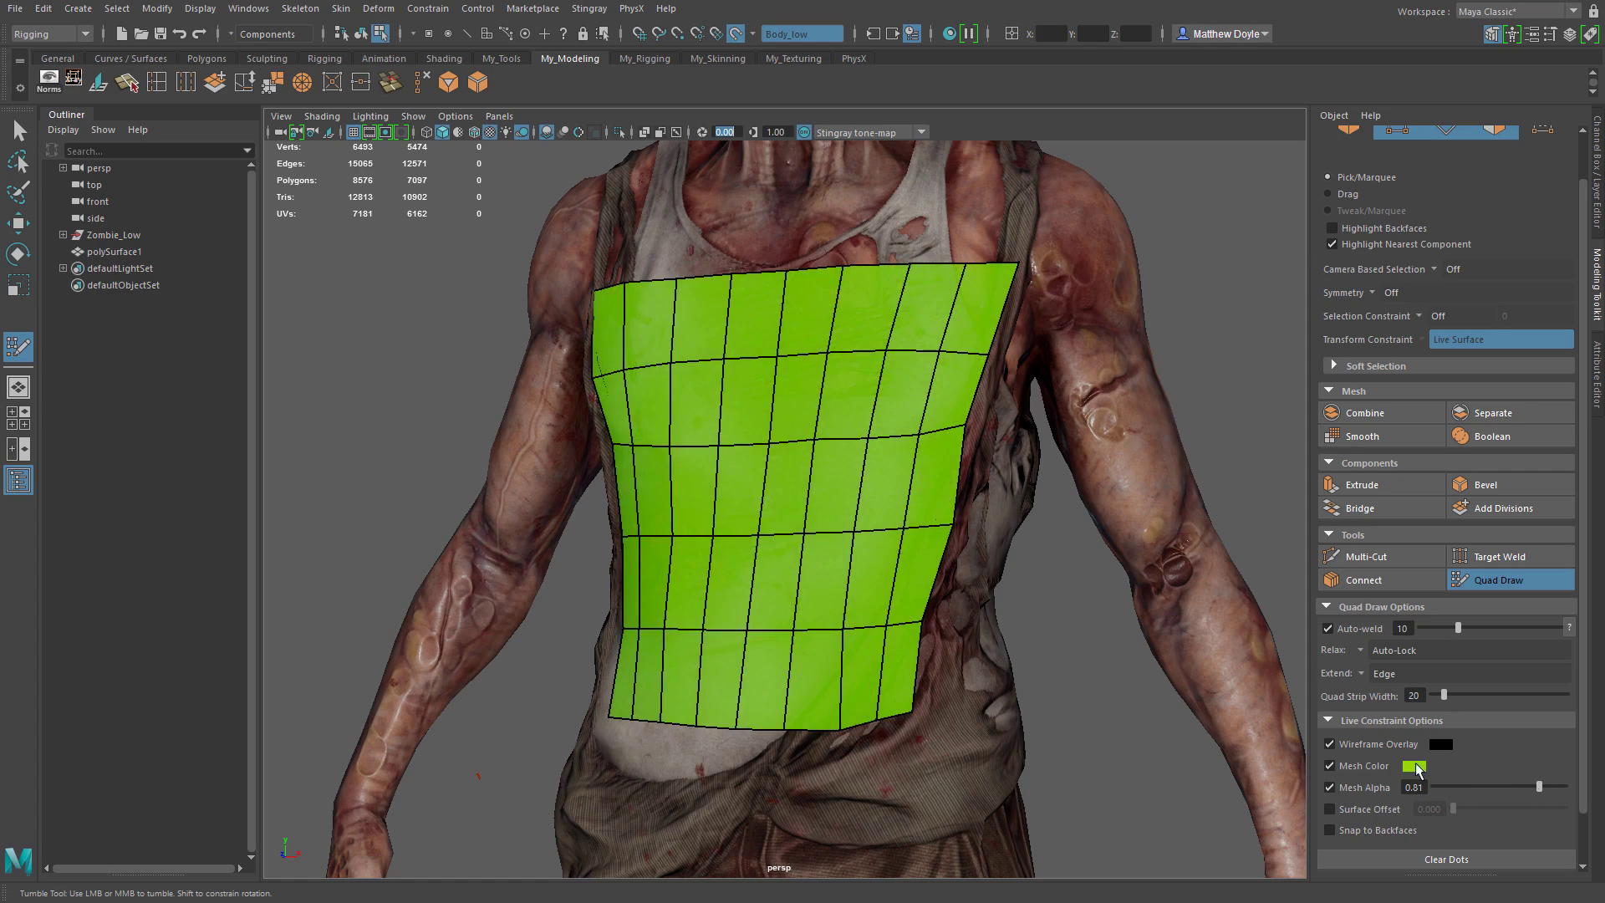
mouse_move(911, 629)
left_mouse_down("alt")
mouse_move(865, 627)
mouse_move(952, 629)
left_mouse_up("alt")
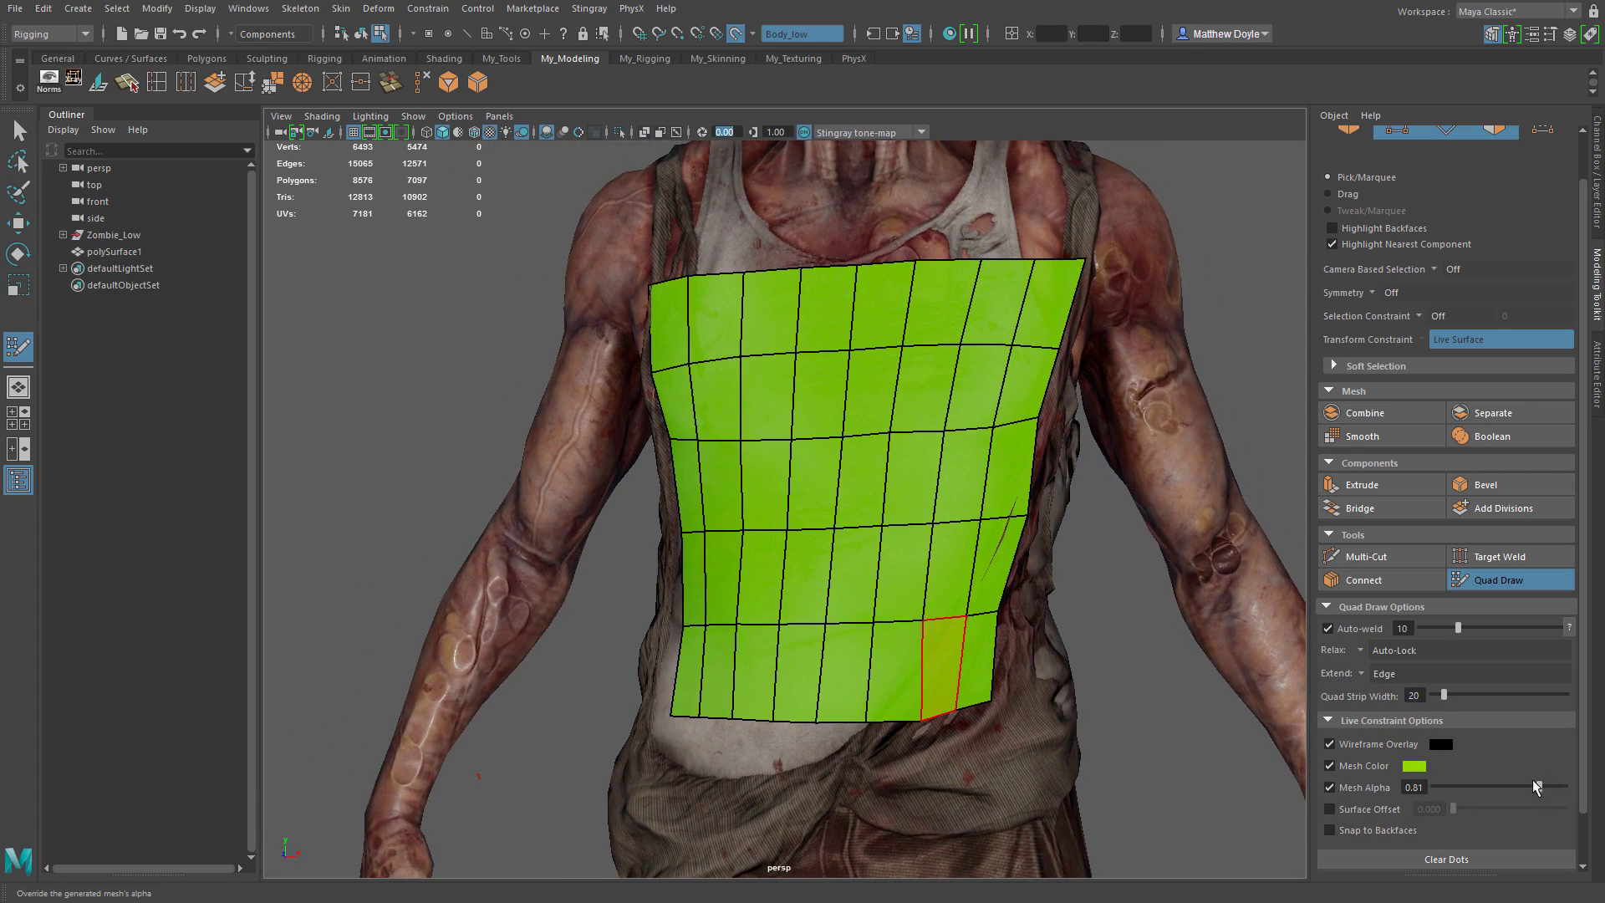
left_click_drag(1536, 786, 1490, 786)
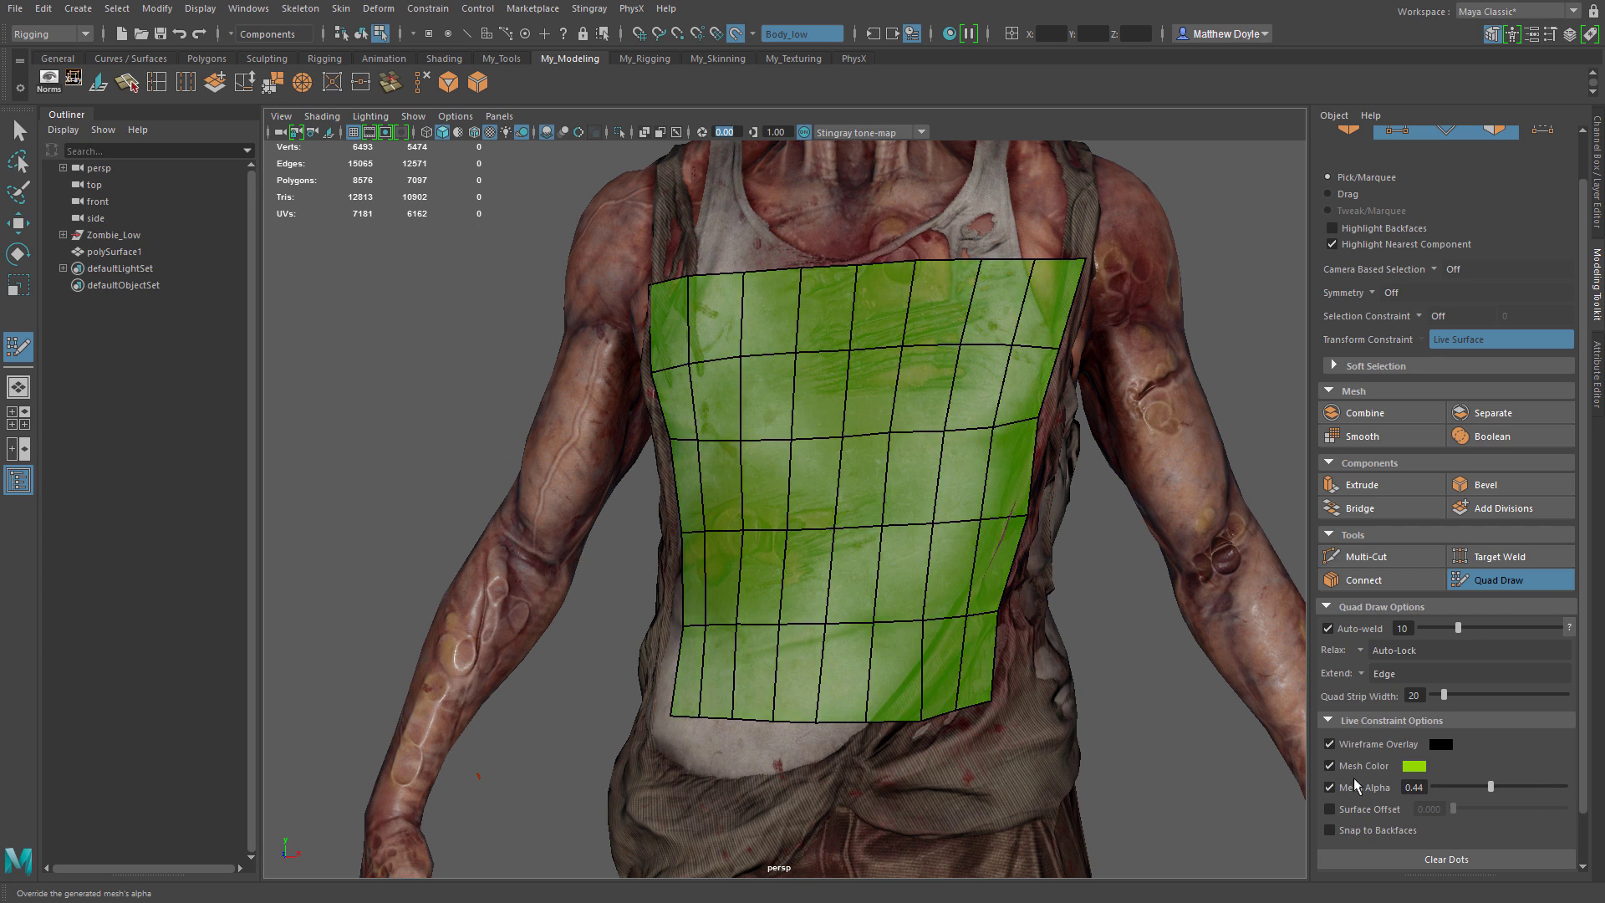
Change the overlay's Mesh Color to magenta and finally to blue
left_click(1412, 766)
left_click(1558, 809)
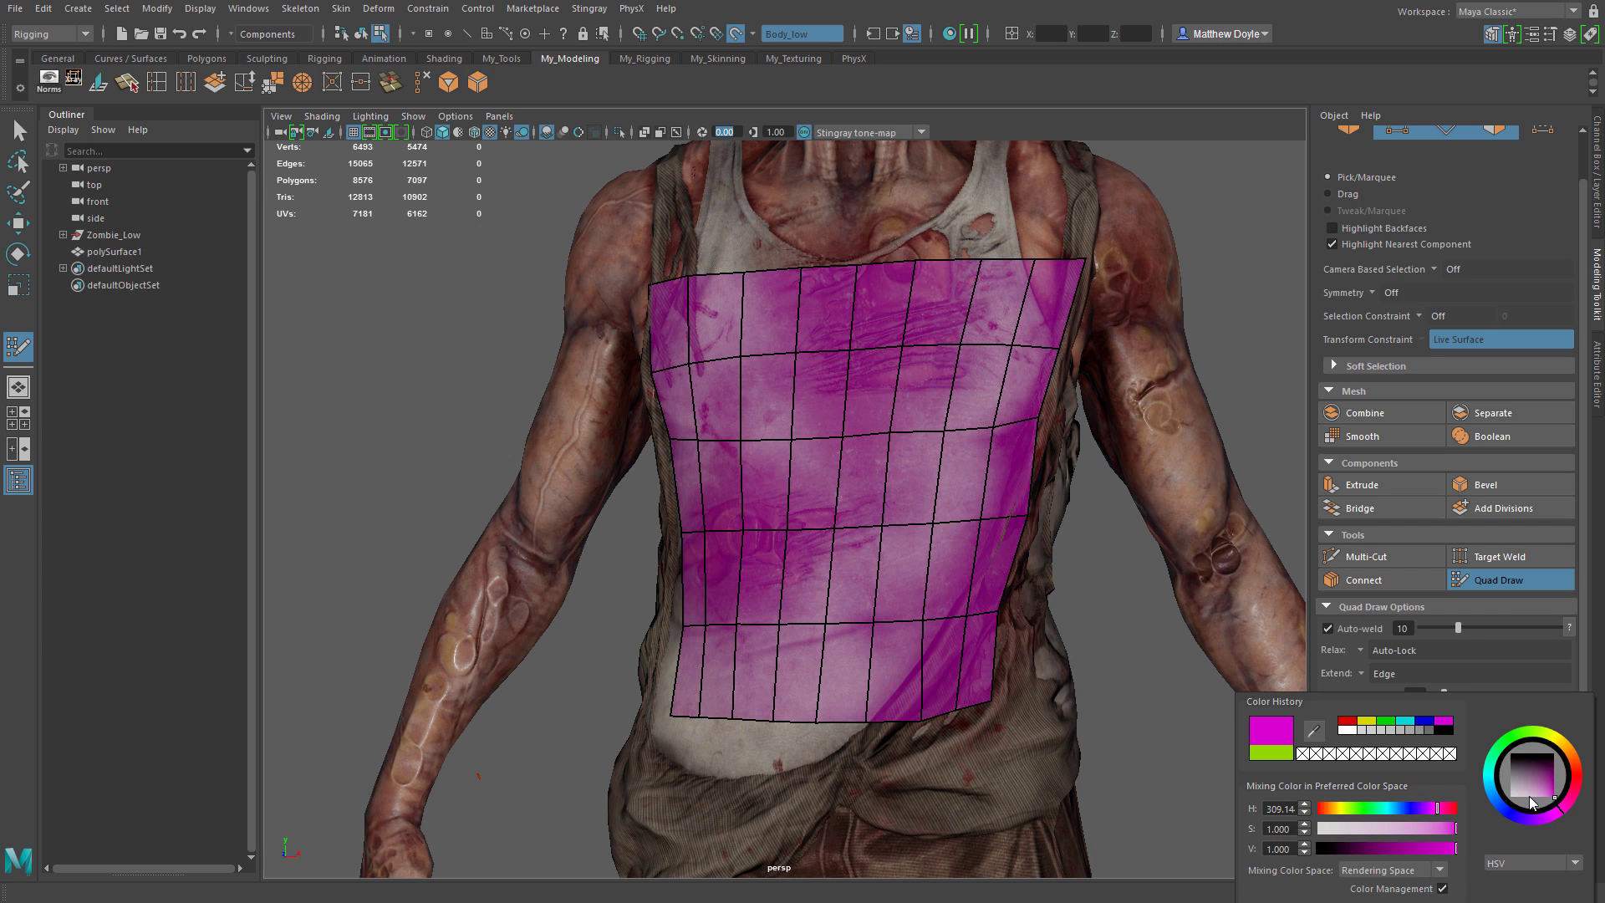
mouse_move(1078, 575)
left_mouse_down("alt")
mouse_move(1045, 570)
mouse_move(1107, 573)
mouse_move(1082, 573)
left_mouse_up("alt")
Enable Surface Offset for the live constraint and set it to 1
left_click(1379, 815)
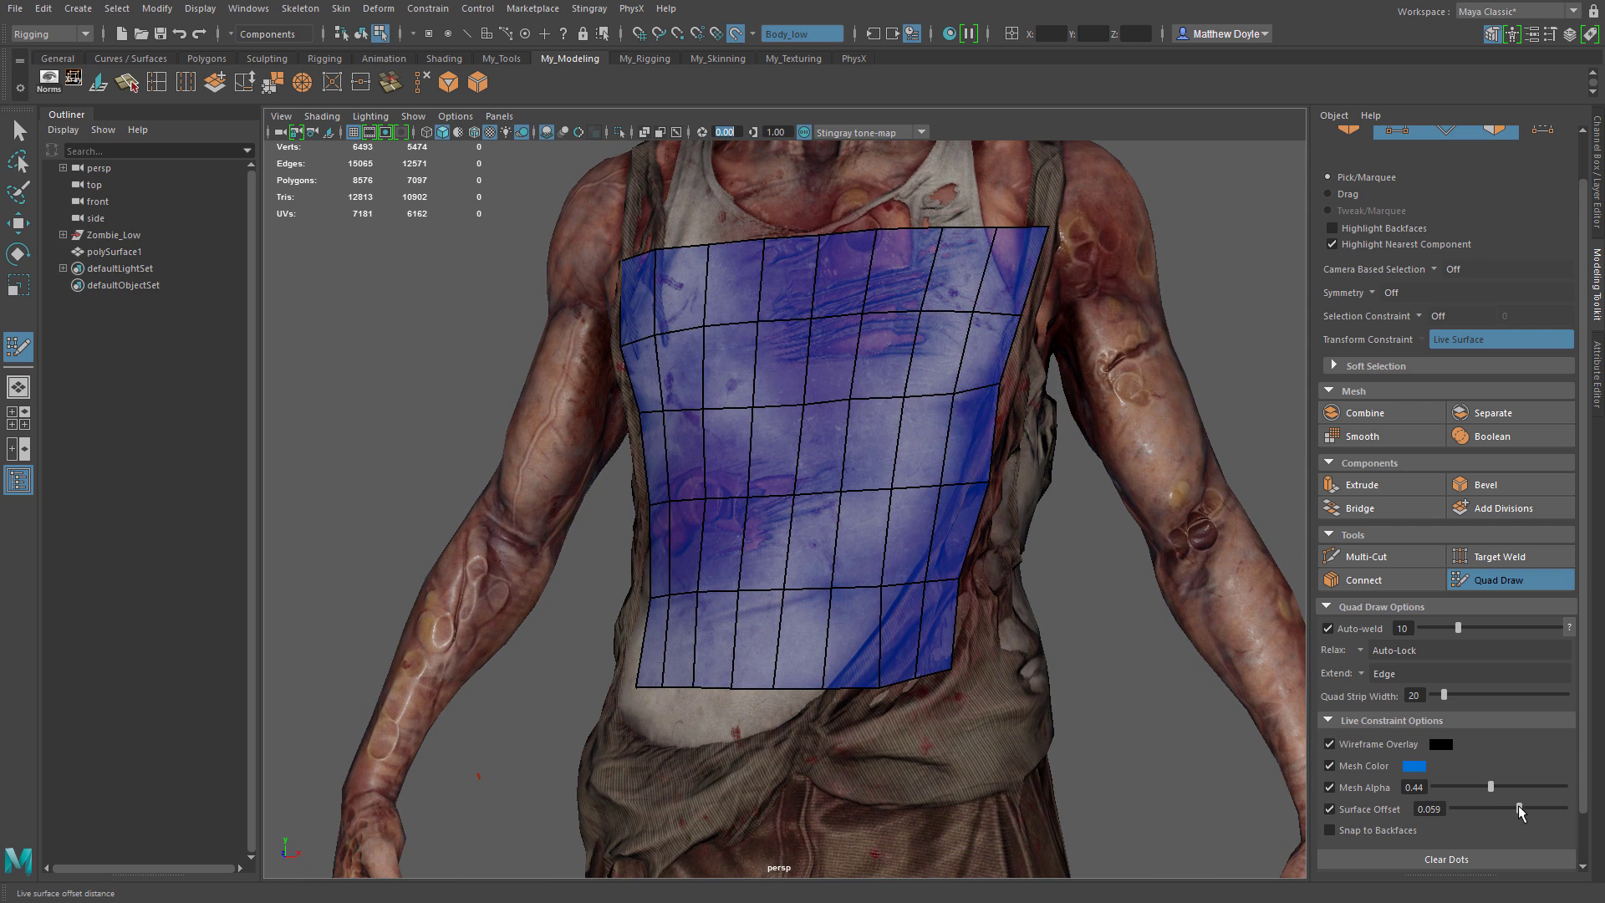
left_click_drag(1440, 808, 1389, 810)
type("1")
key("Return")
Quad Draw a two-column strip from the grid's upper border over the character's left shoulder strap
middle_click_drag(925, 299, 904, 471, "alt")
right_click_drag(905, 471, 1001, 394, "alt")
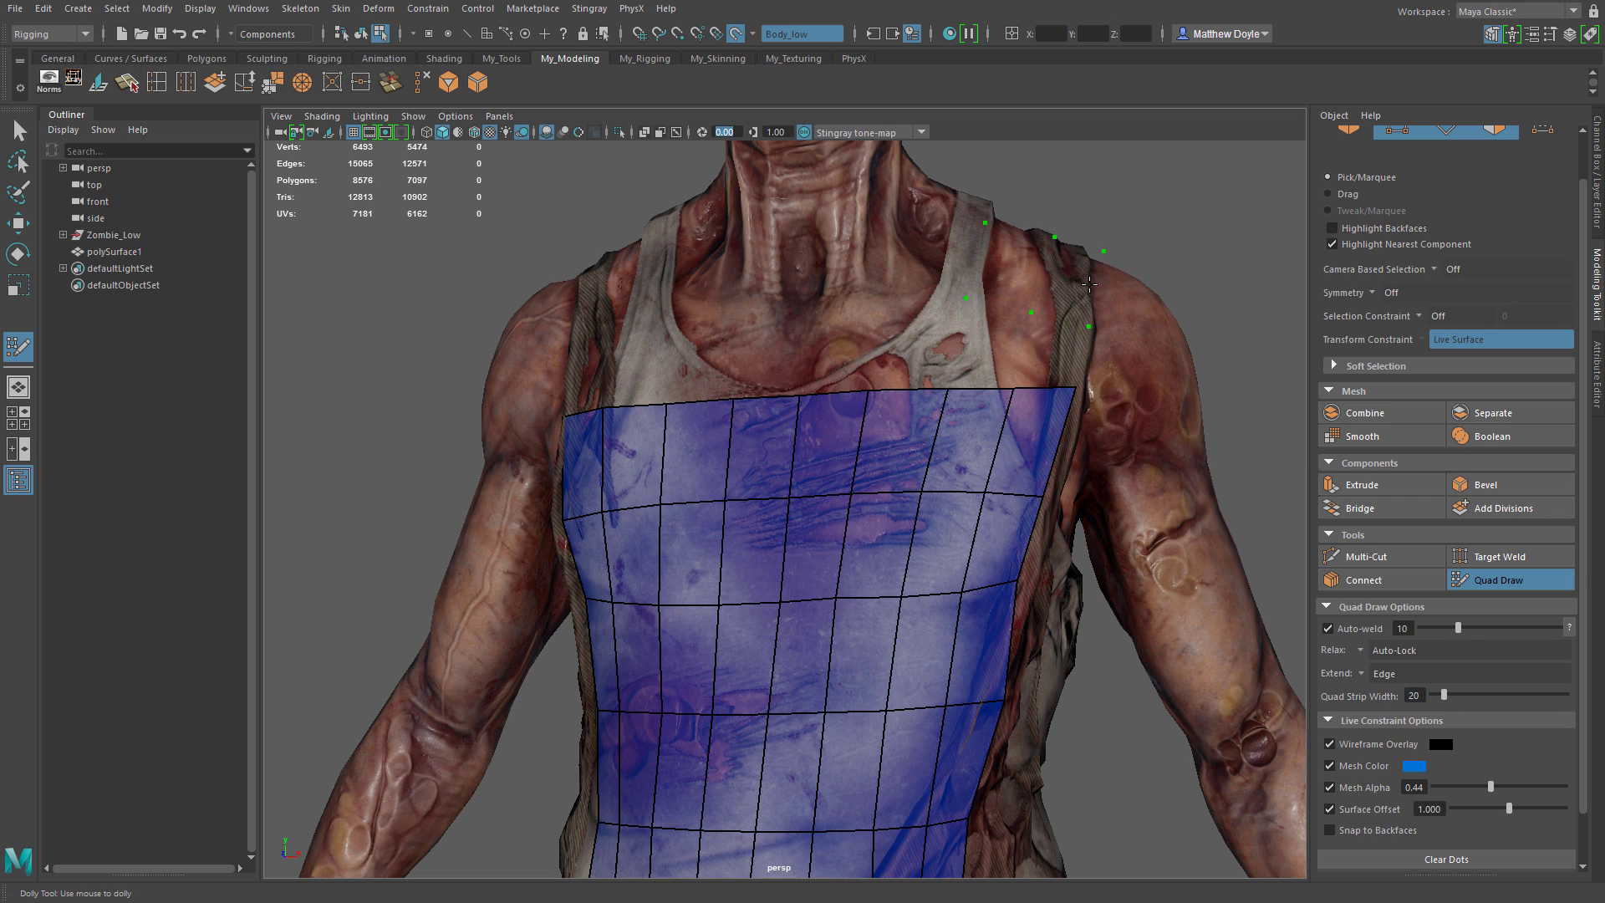
left_click(1051, 351, "shift")
left_click(1069, 280, "shift")
left_click(1000, 266, "shift")
left_click(987, 342, "shift")
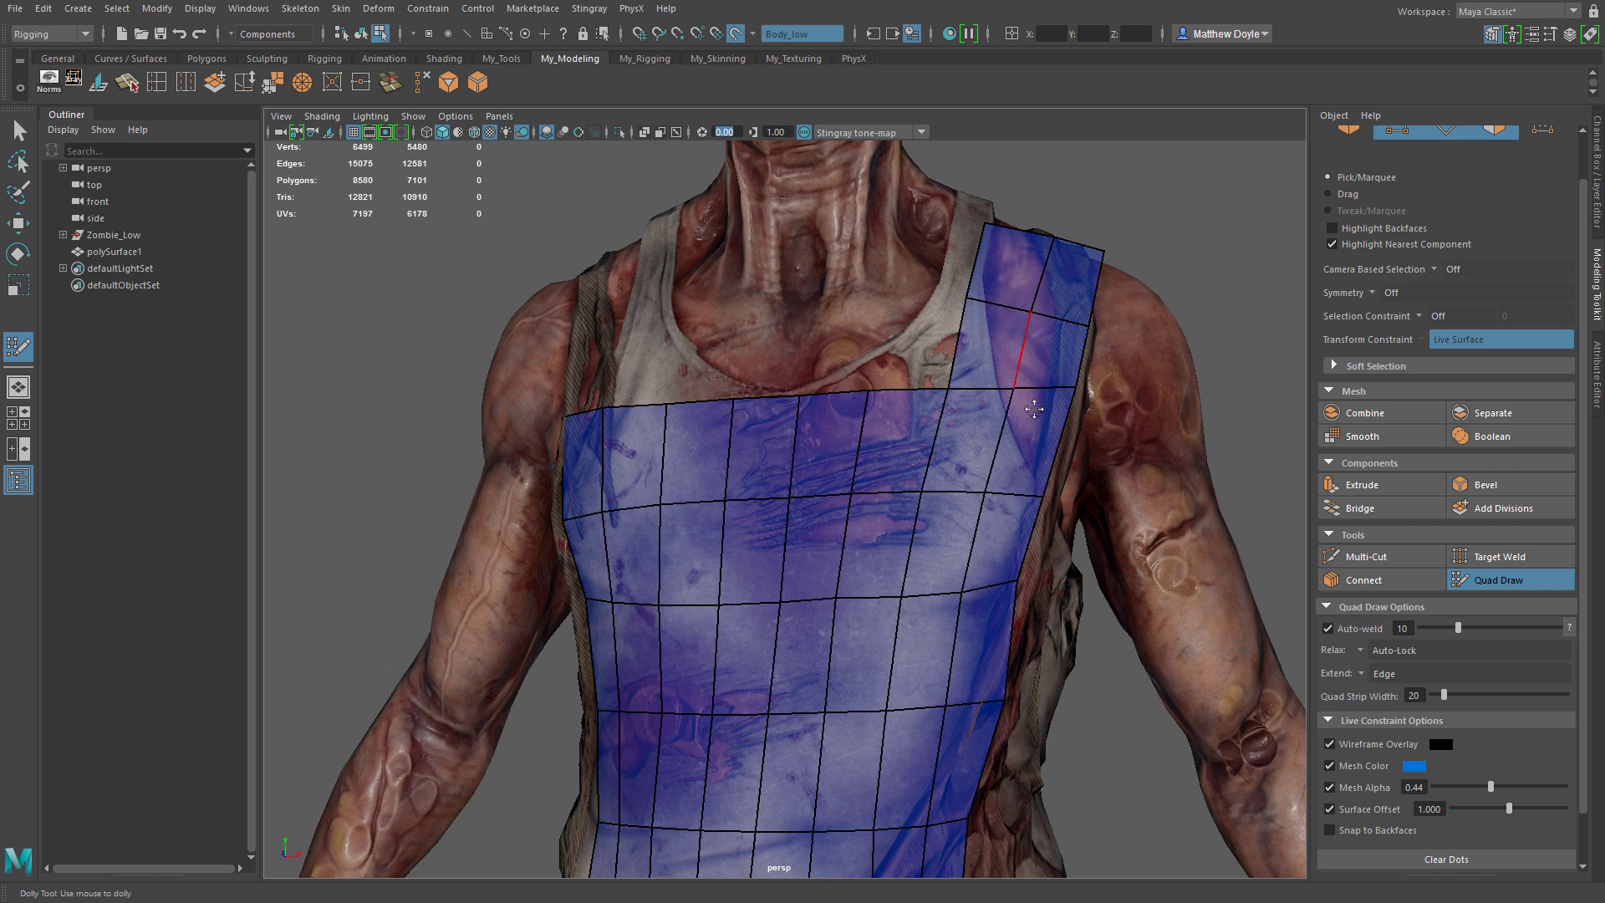
mouse_move(988, 343)
left_mouse_down("alt")
mouse_move(809, 468)
mouse_move(652, 441)
mouse_move(752, 501)
mouse_move(726, 531)
left_mouse_up("alt")
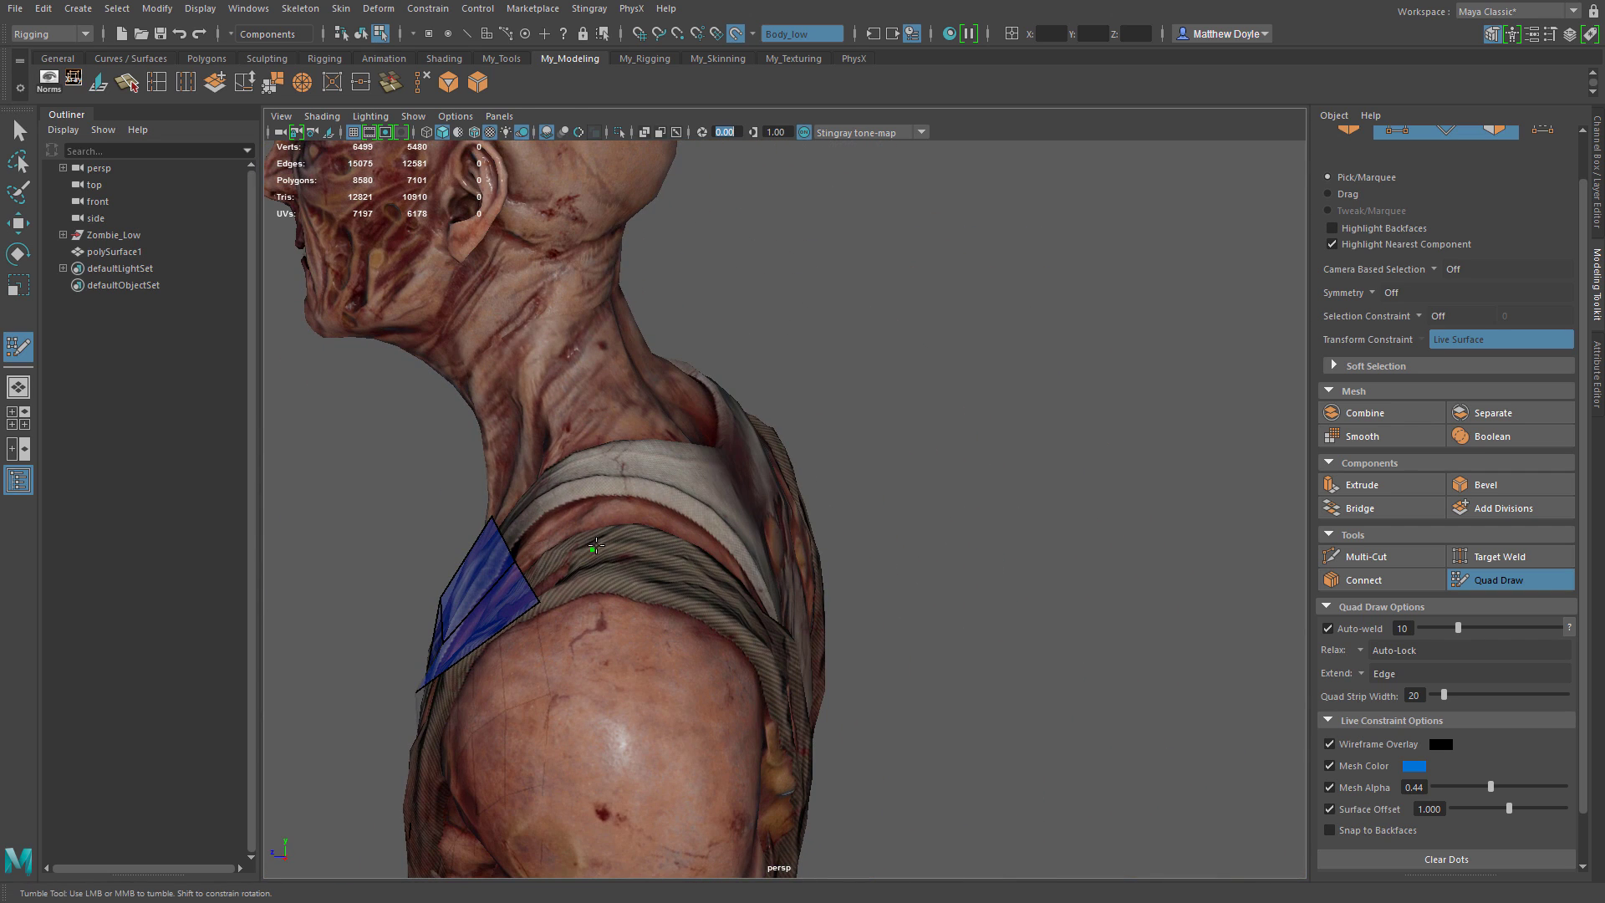
left_click(539, 497, "shift")
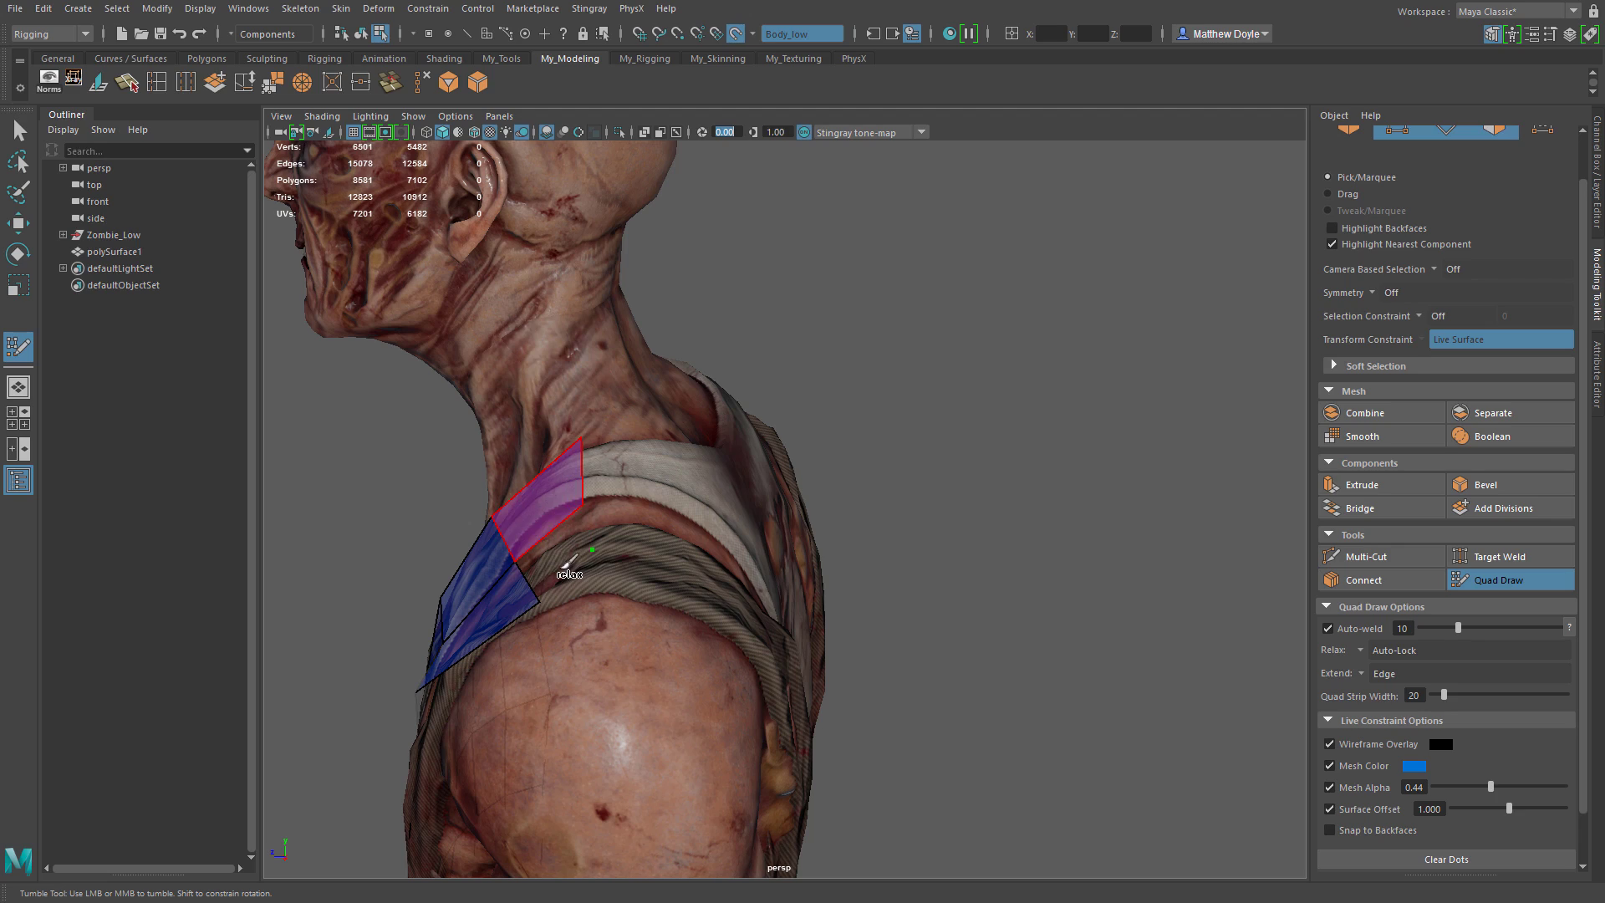
left_click(565, 549, "shift")
left_click_drag(566, 549, 857, 717, "alt")
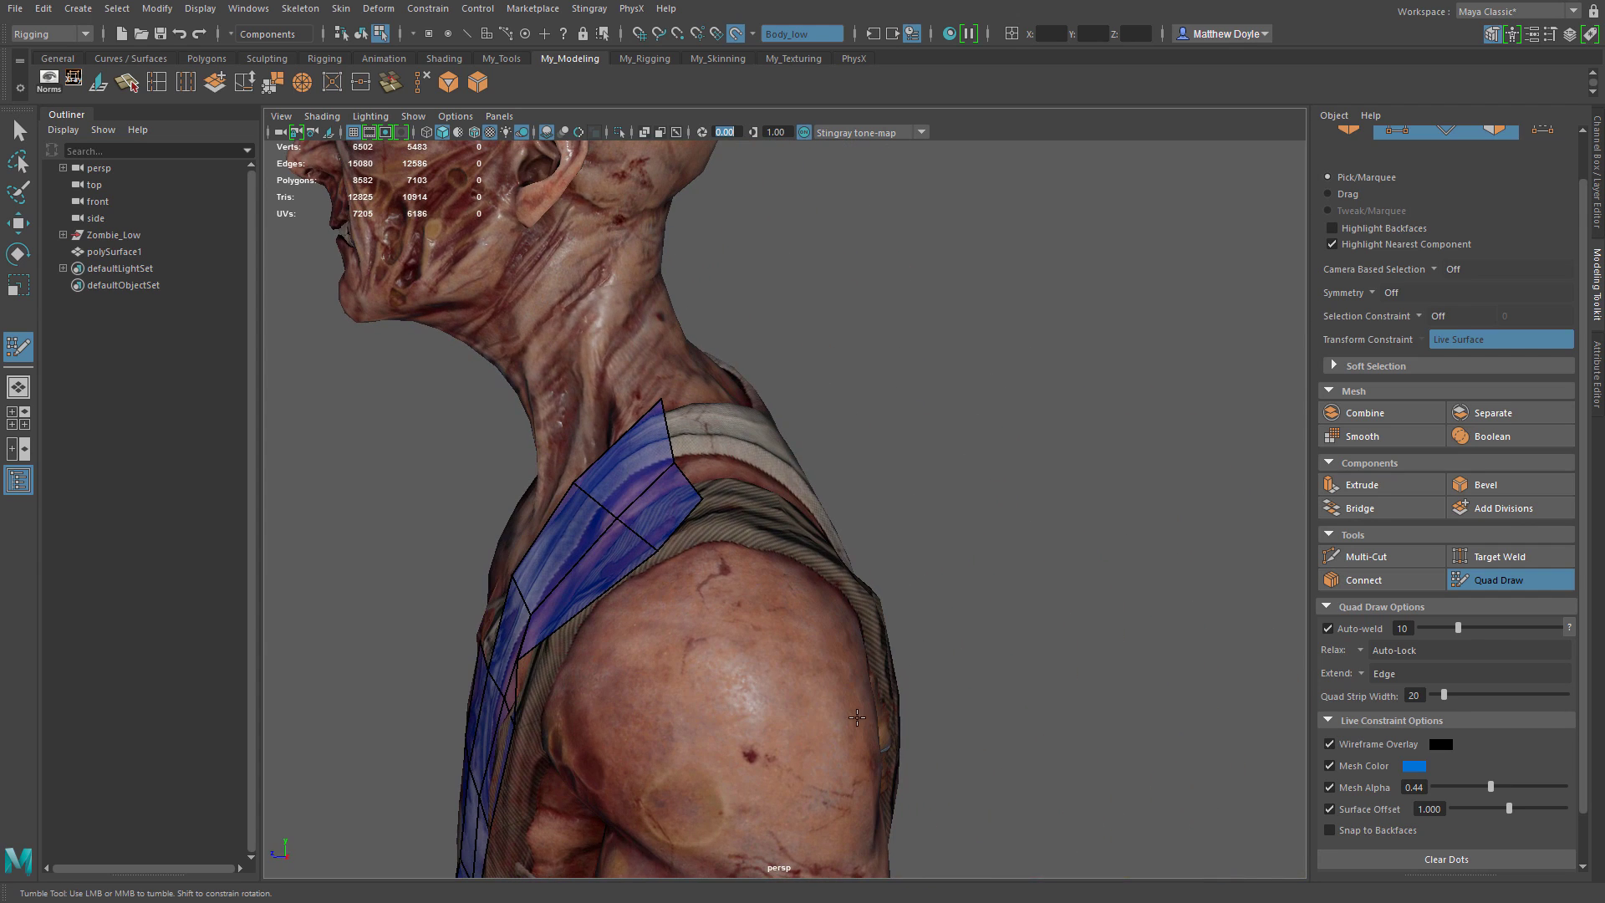
Set the live constraint's Surface Offset to 10
left_click(1447, 809)
type("10")
key("Return")
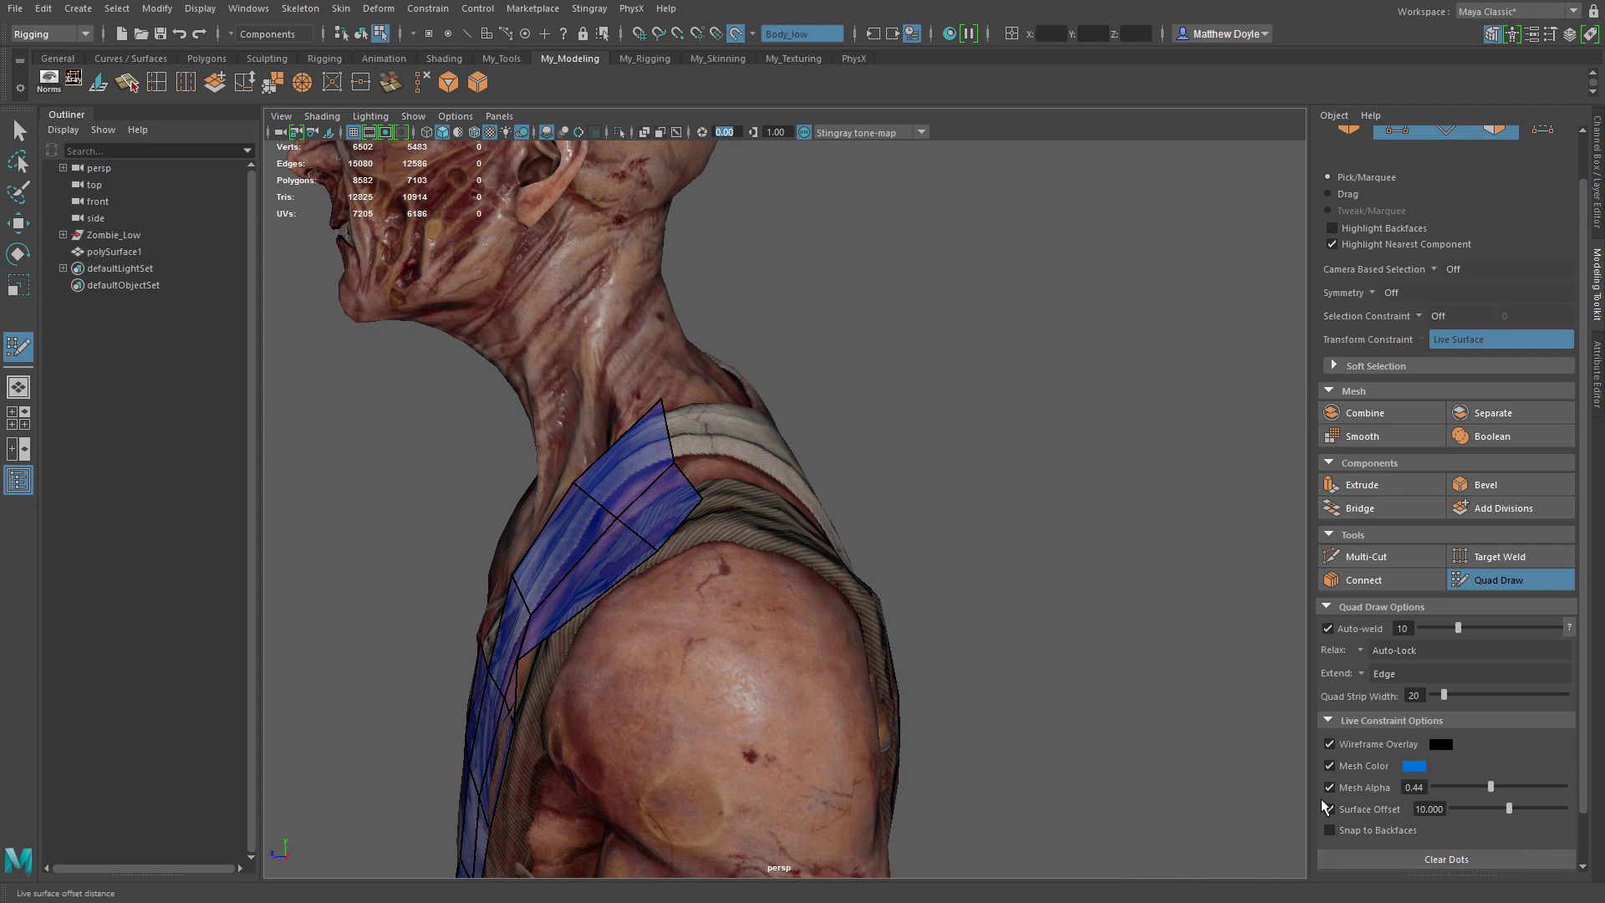
Try placing dots for further quads across the back of the character's left shoulder, and undo the dots and the shoulder strip
left_click_drag(836, 619, 650, 631, "alt")
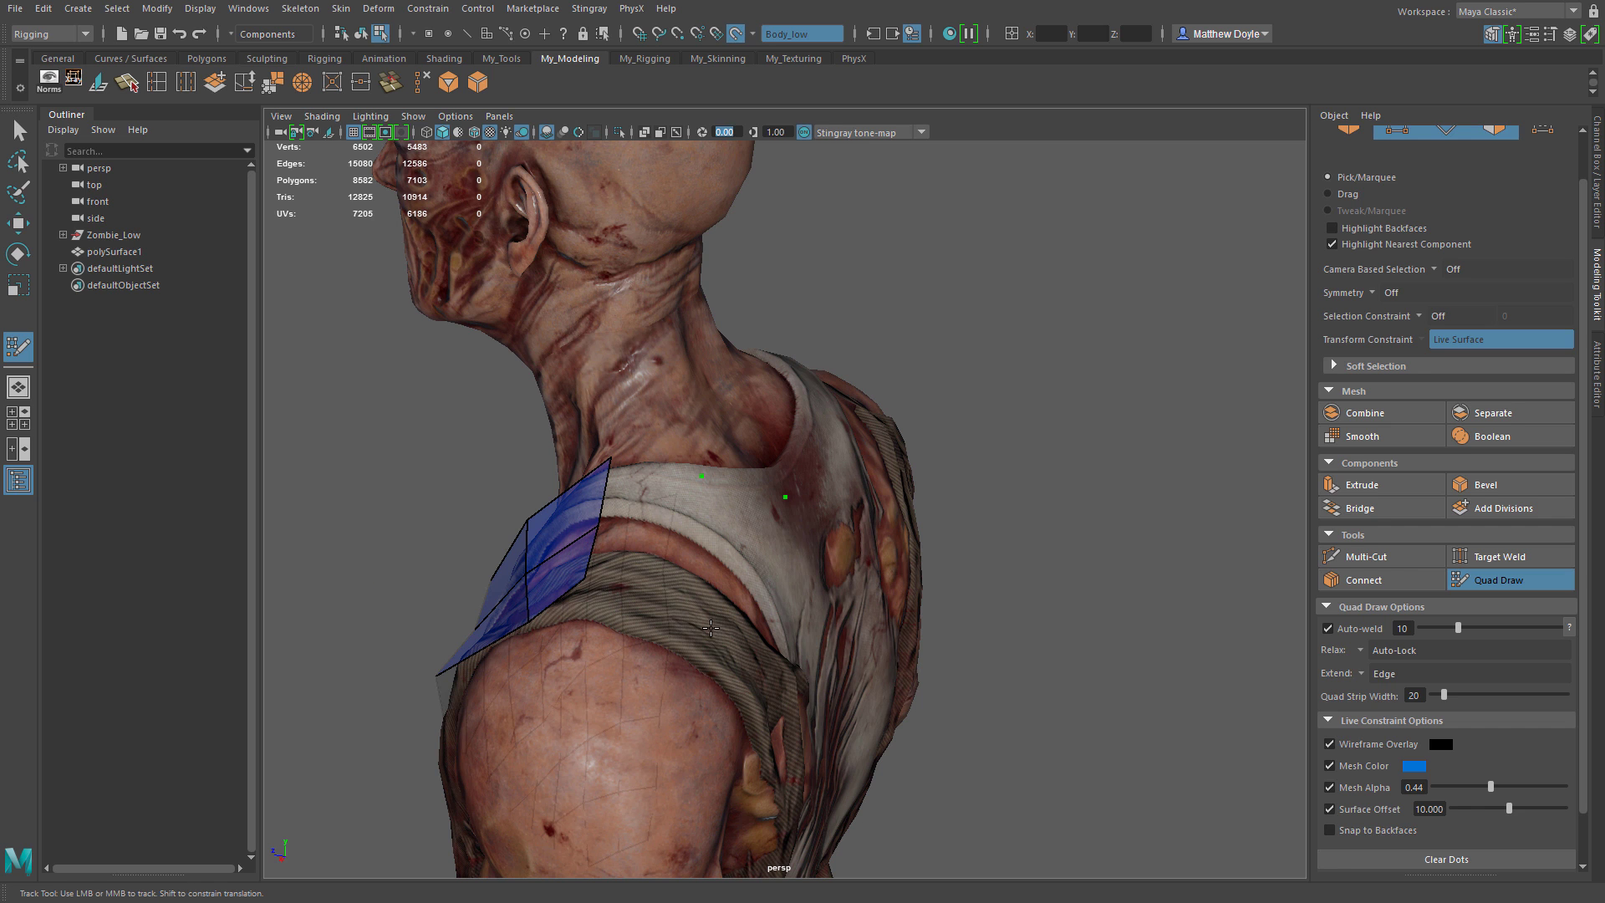
left_click_drag(710, 626, 635, 443, "alt")
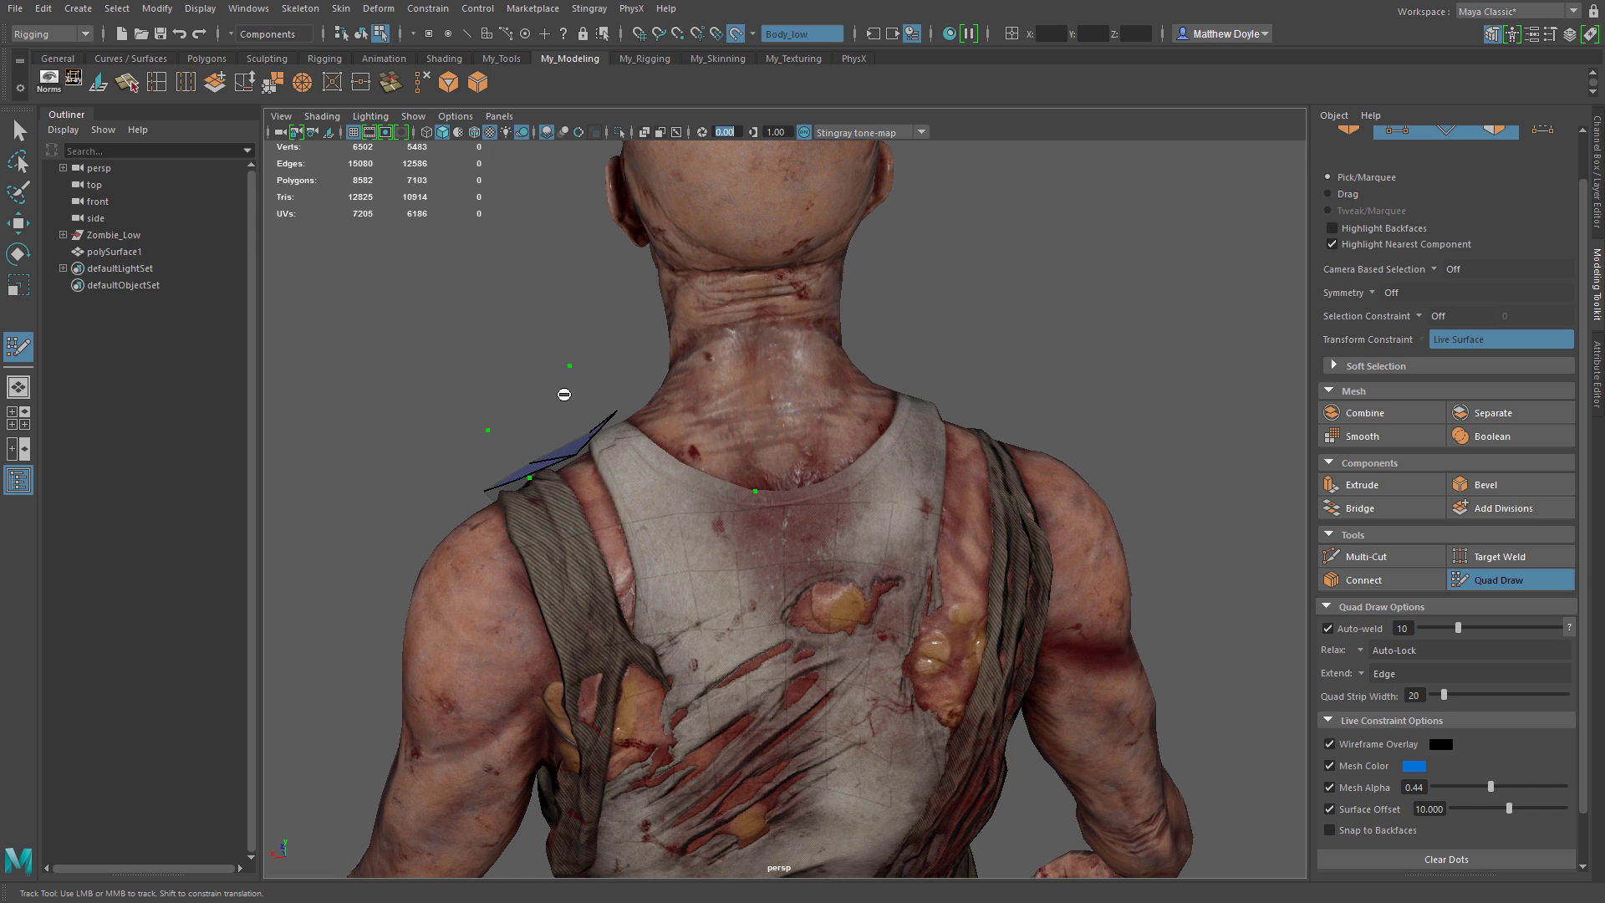
left_click_drag(564, 394, 681, 533, "alt")
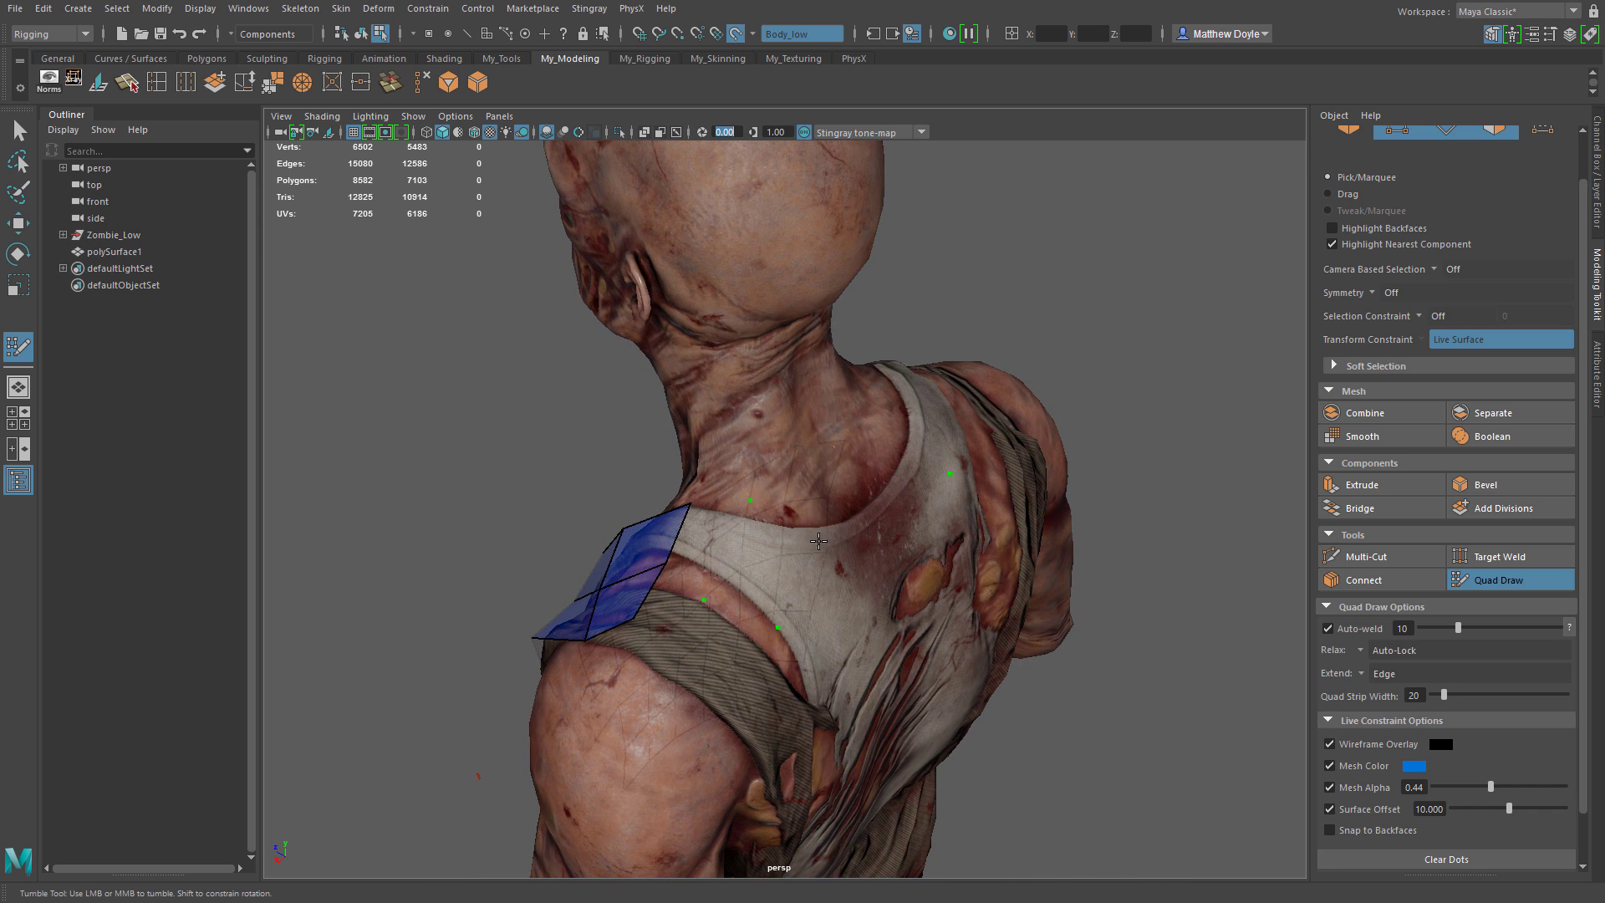
left_click(818, 541, "shift")
mouse_move(819, 541)
left_mouse_down("alt")
mouse_move(898, 583)
mouse_move(825, 628)
left_mouse_up("alt")
key("ctrl+z")
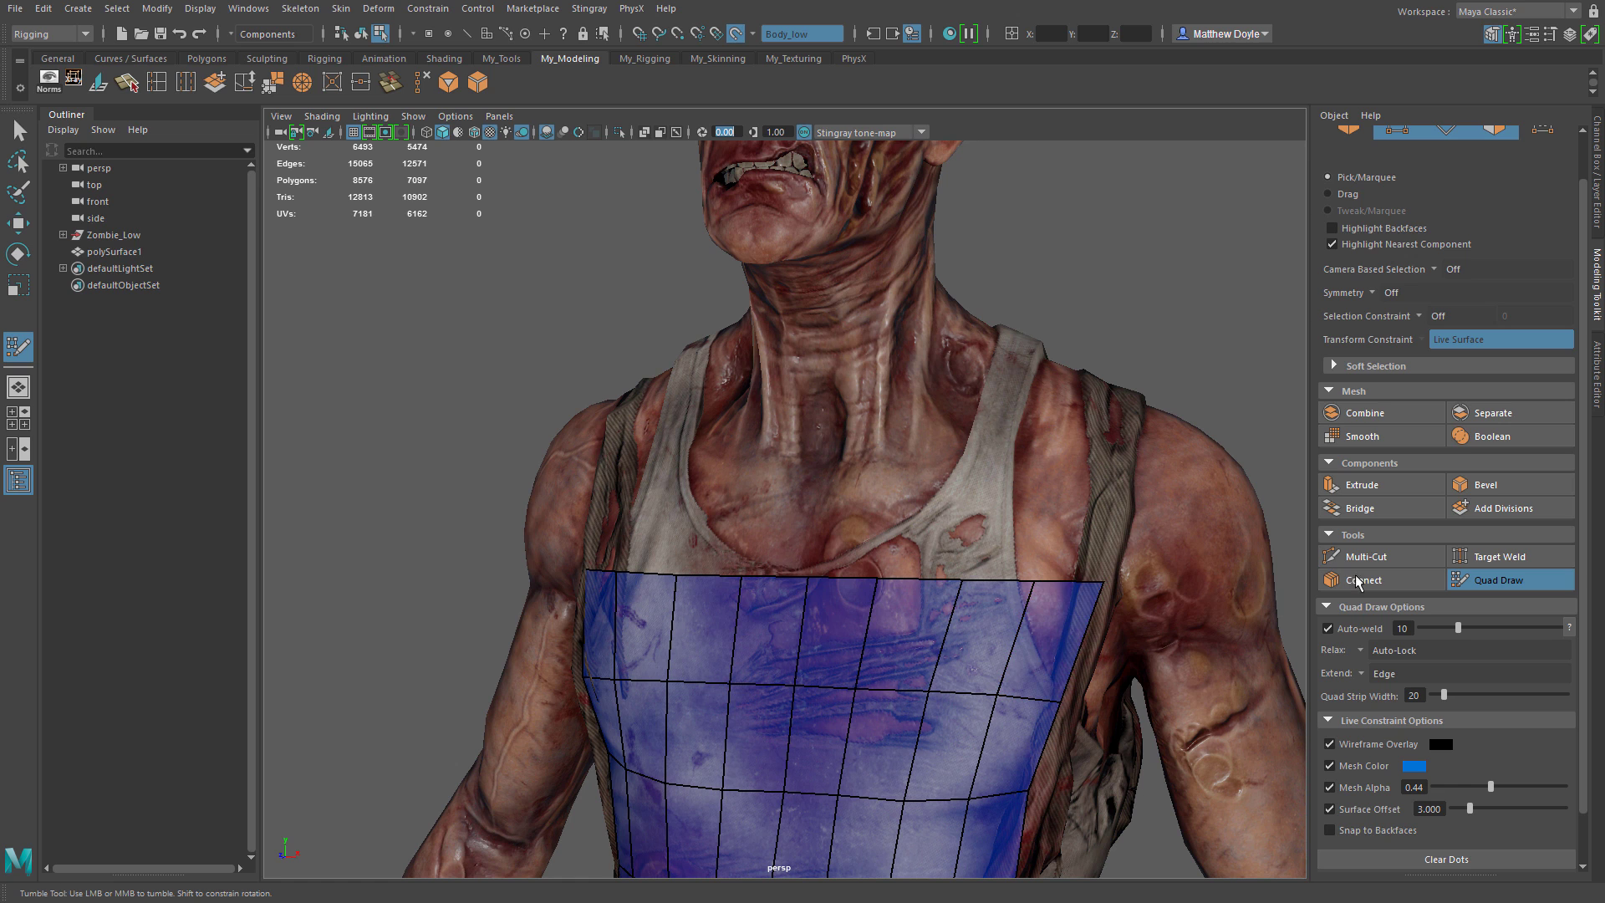
Try inserting a horizontal edge loop in the torso grid's top row with Multi-Cut, and undo it
left_click(1378, 561)
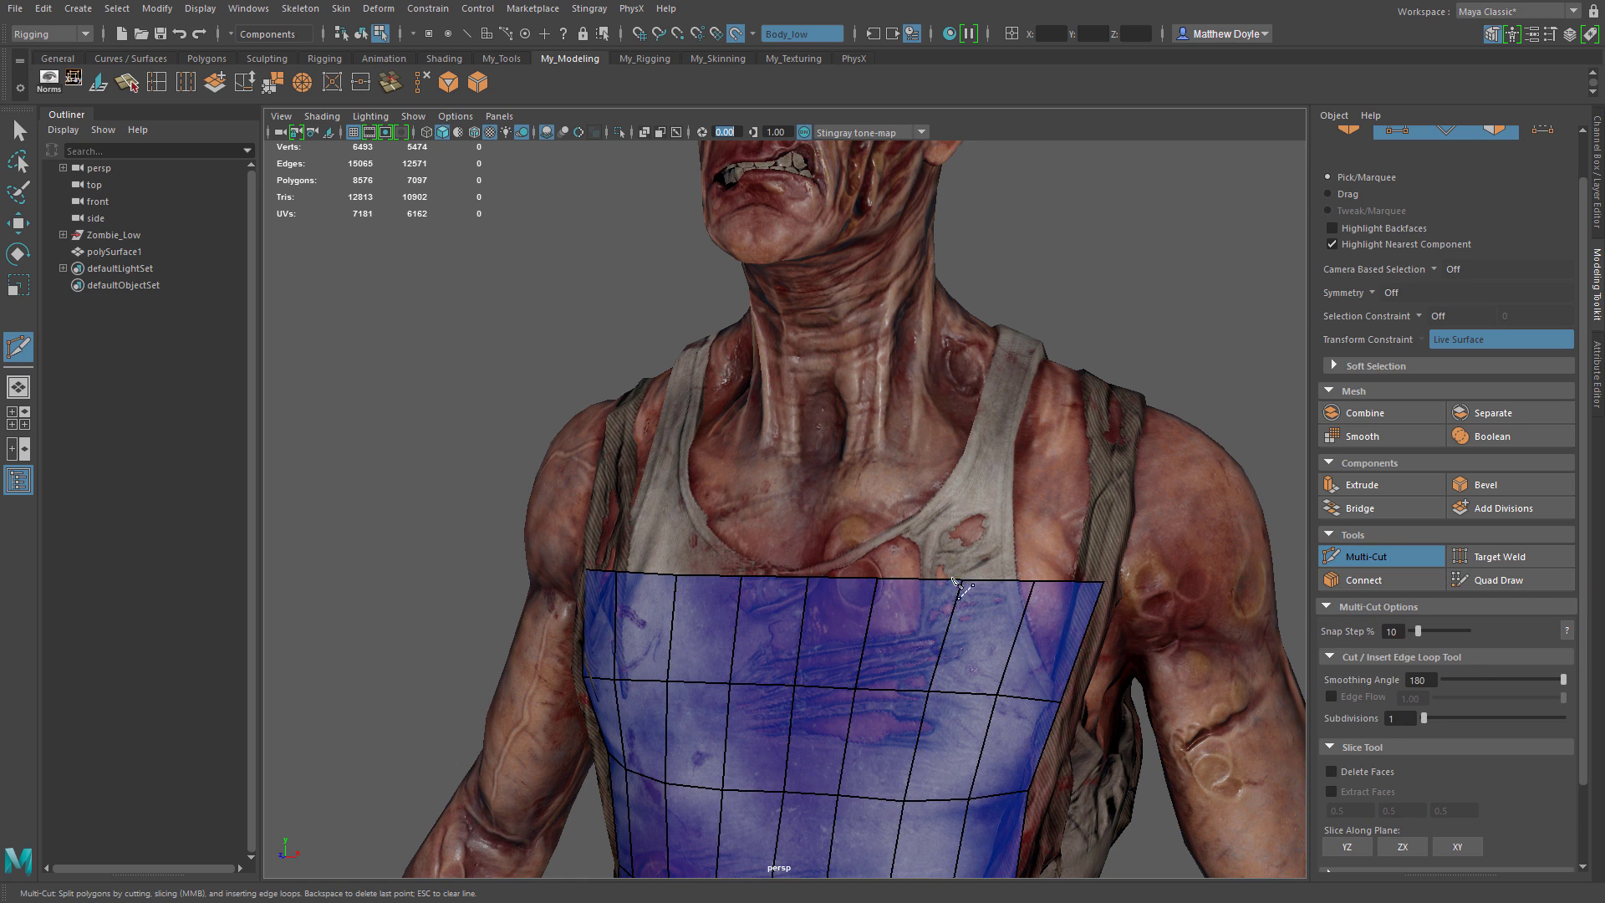
middle_click_drag(952, 614, 950, 456, "alt")
left_click(951, 454, "ctrl")
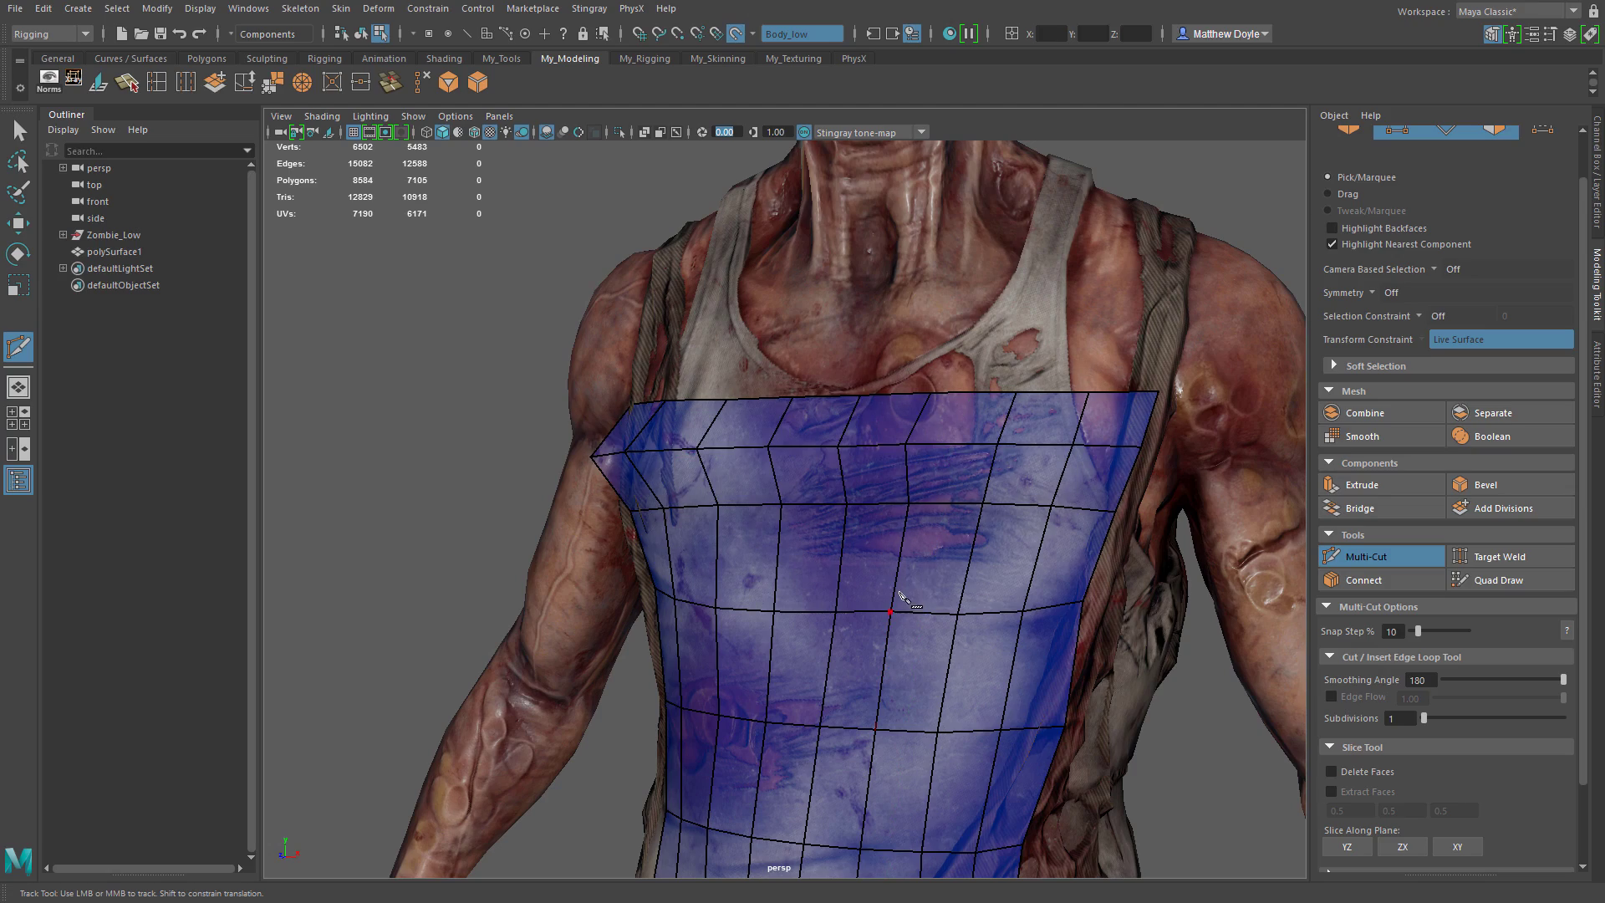
left_click(928, 555, "ctrl")
left_click_drag(927, 554, 934, 648, "alt")
key("ctrl+z")
key("ctrl+z")
left_click(920, 581)
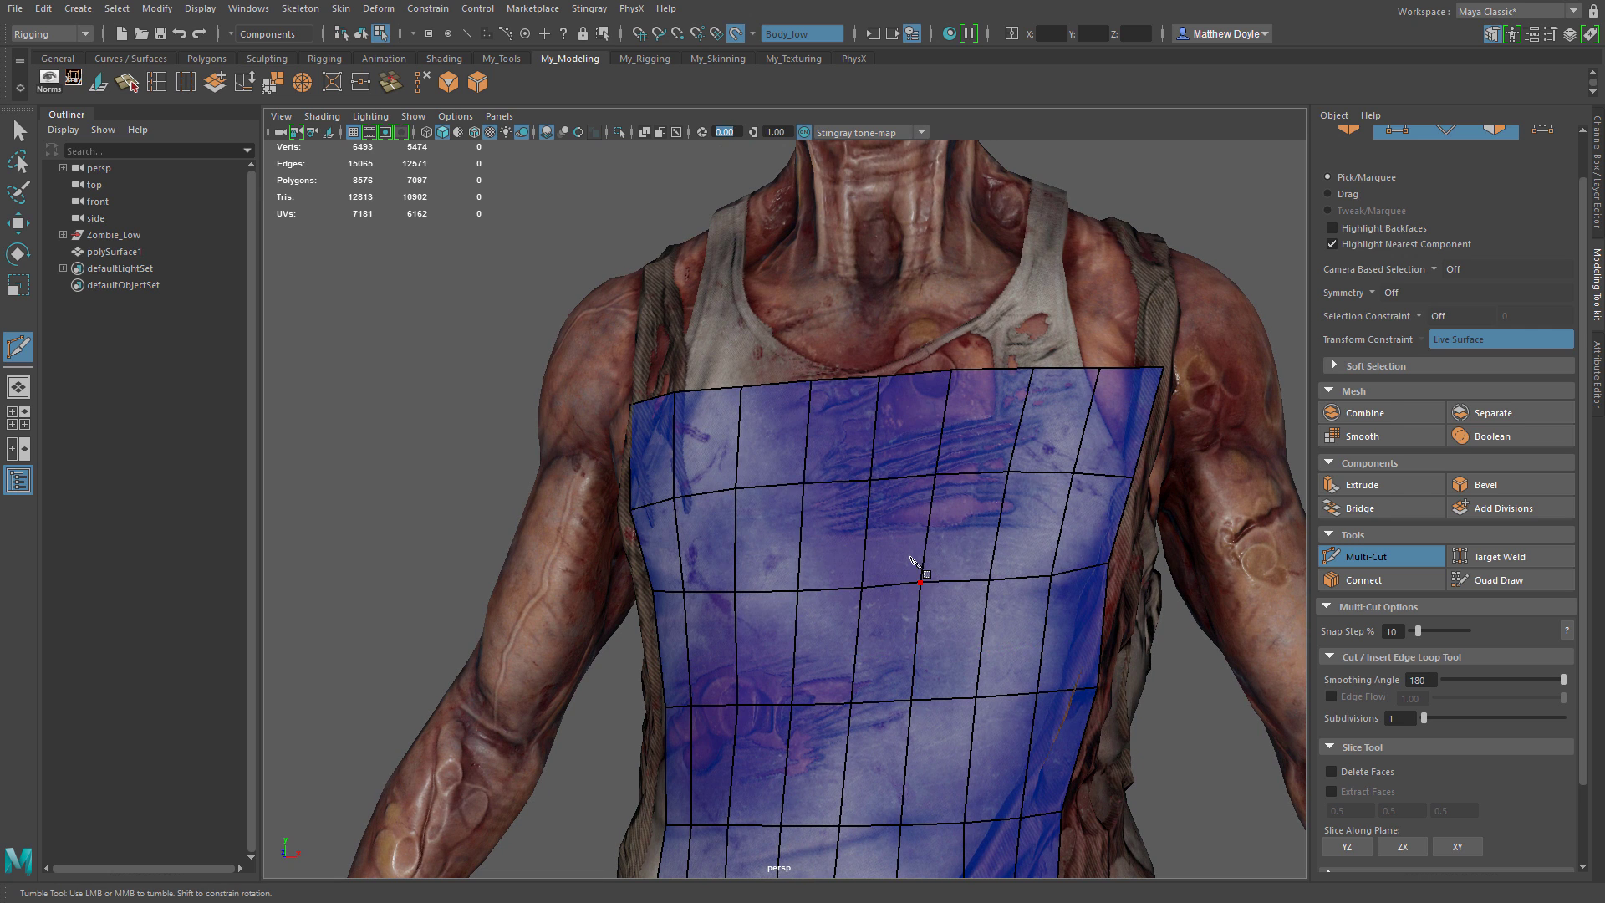
Return to Quad Draw and turn off Surface Offset in the live constraint options
middle_click_drag(984, 604, 915, 607, "alt")
right_click_drag(914, 607, 887, 621, "alt")
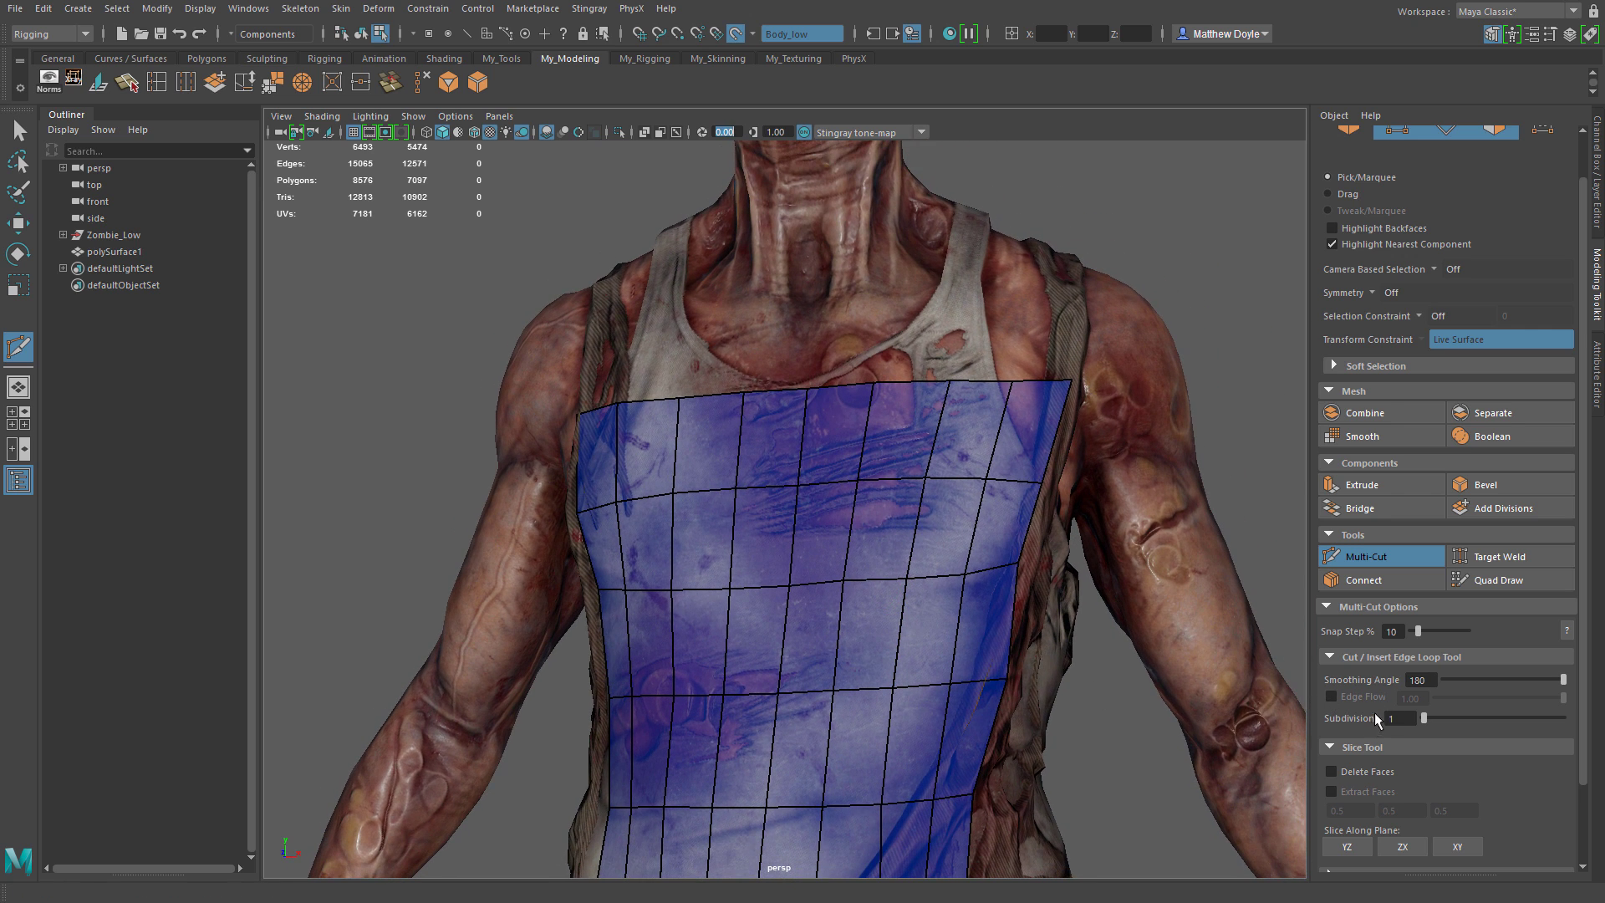
left_click(1473, 584)
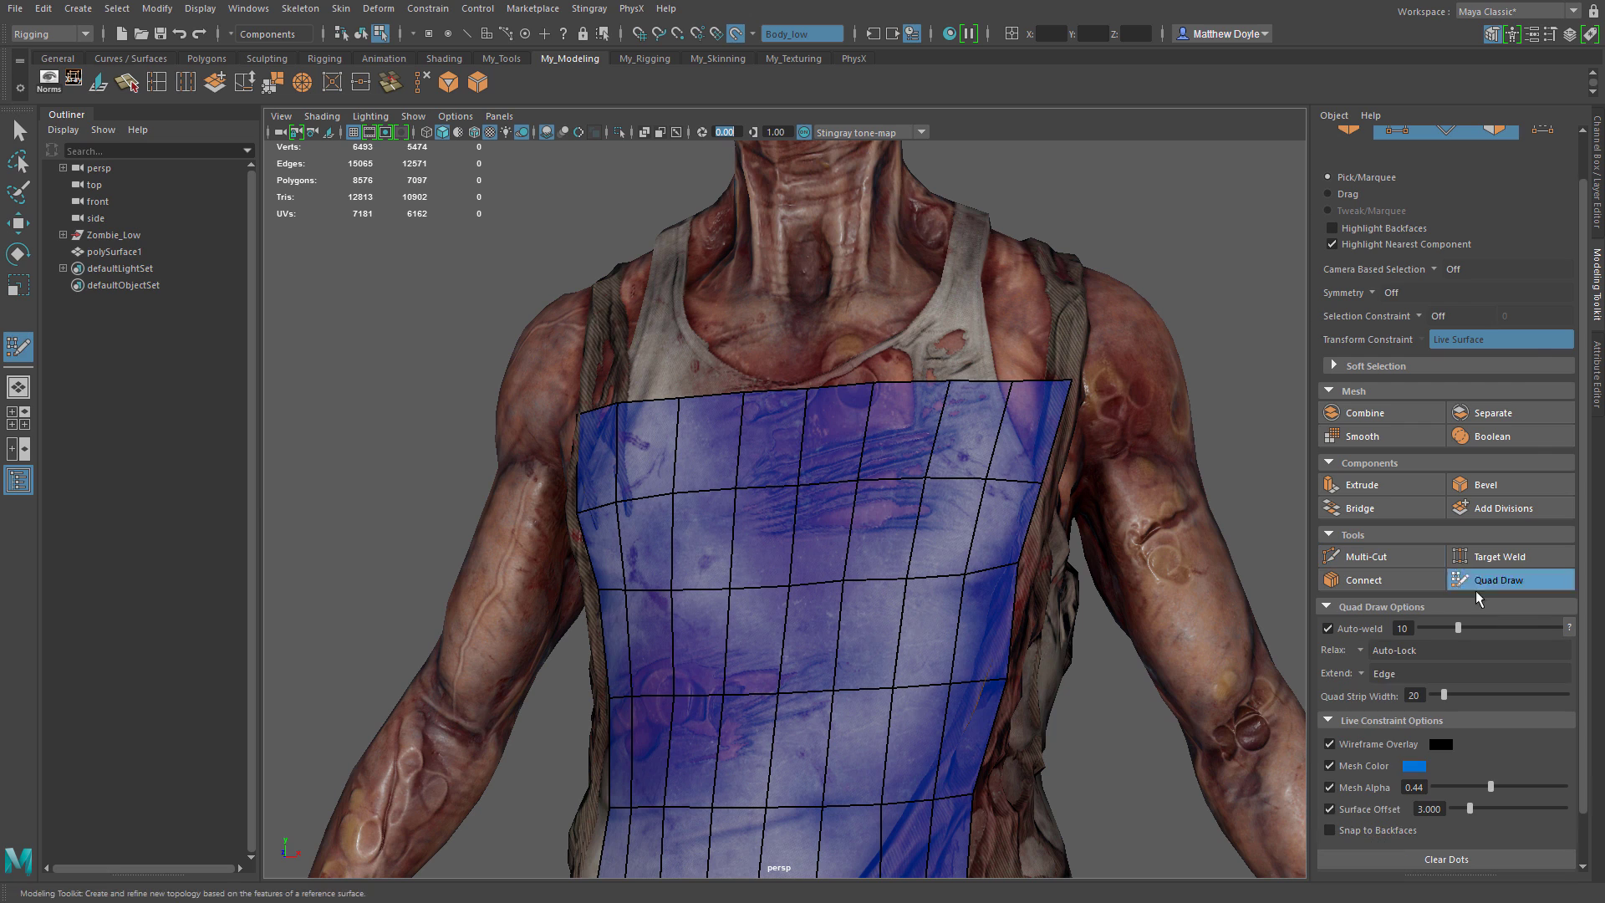
left_click(1357, 810)
Insert two horizontal edge loops with Multi-Cut, one through each of the torso grid's upper two rows
left_click(1375, 565)
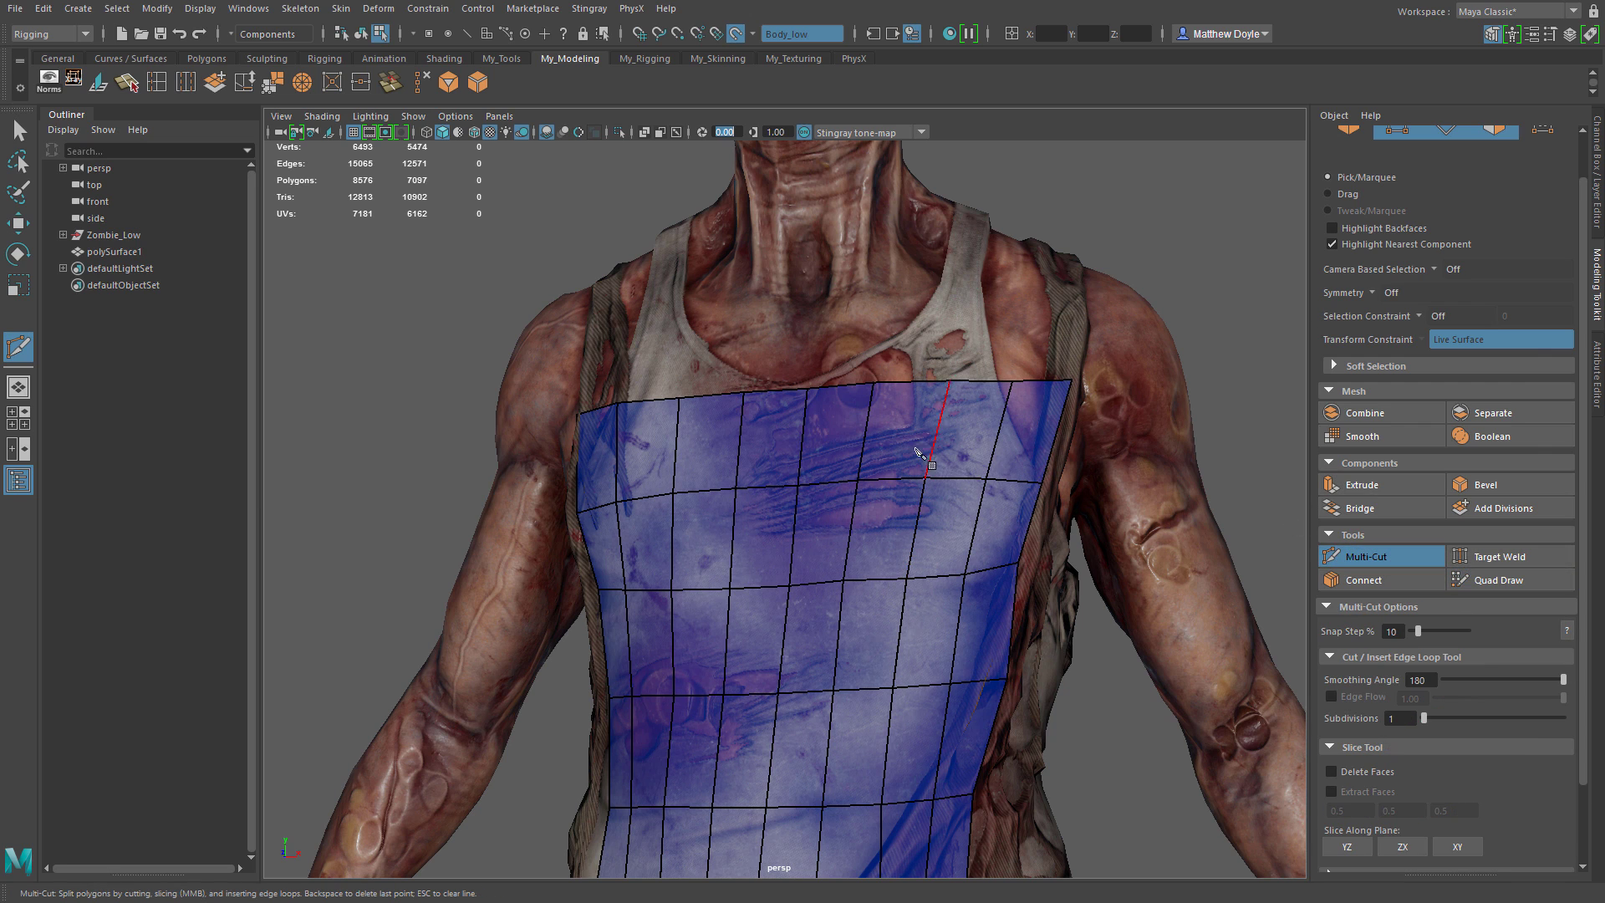
left_click(926, 438, "ctrl")
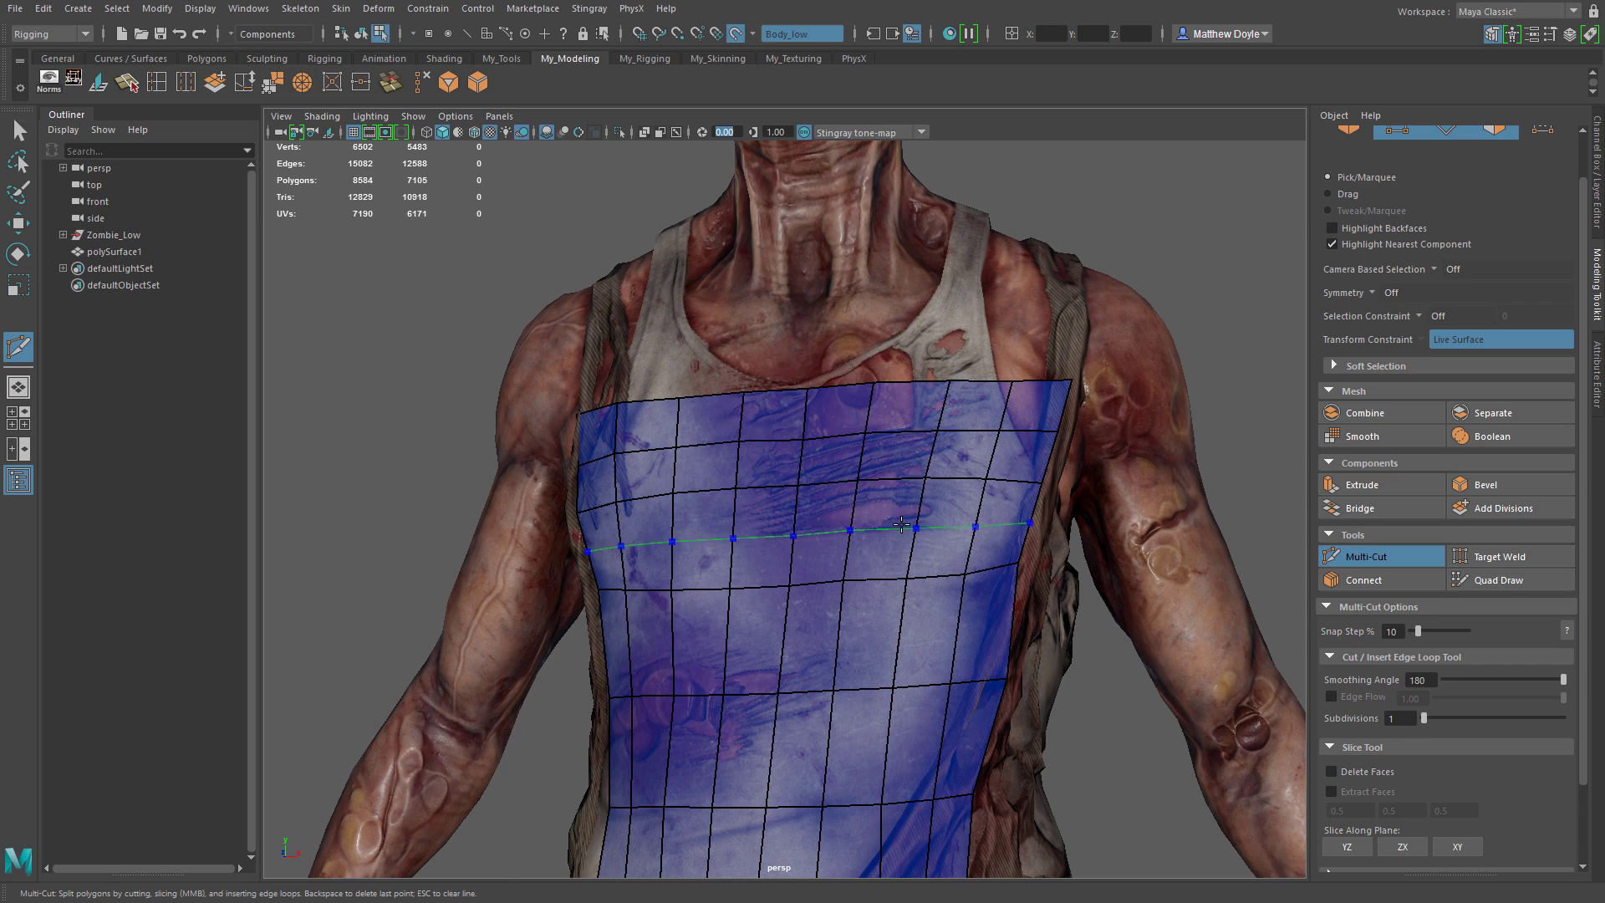
left_click(897, 532, "ctrl")
mouse_move(869, 648)
left_mouse_down("alt")
mouse_move(756, 662)
mouse_move(926, 656)
mouse_move(886, 642)
left_mouse_up("alt")
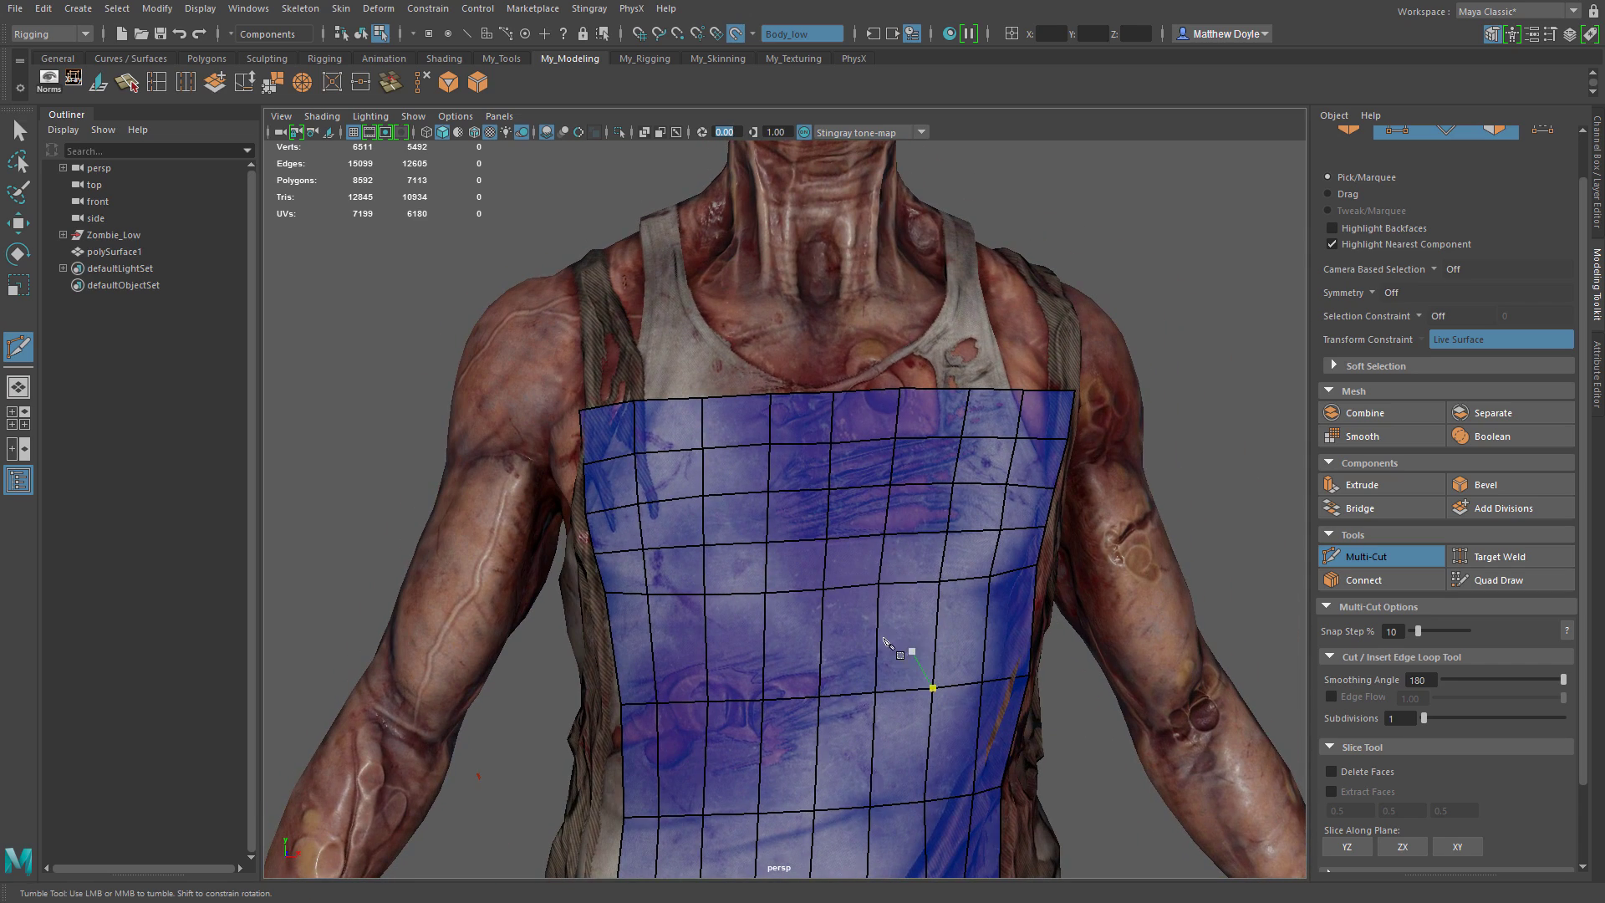
right_click_drag(911, 587, 612, 627, "alt")
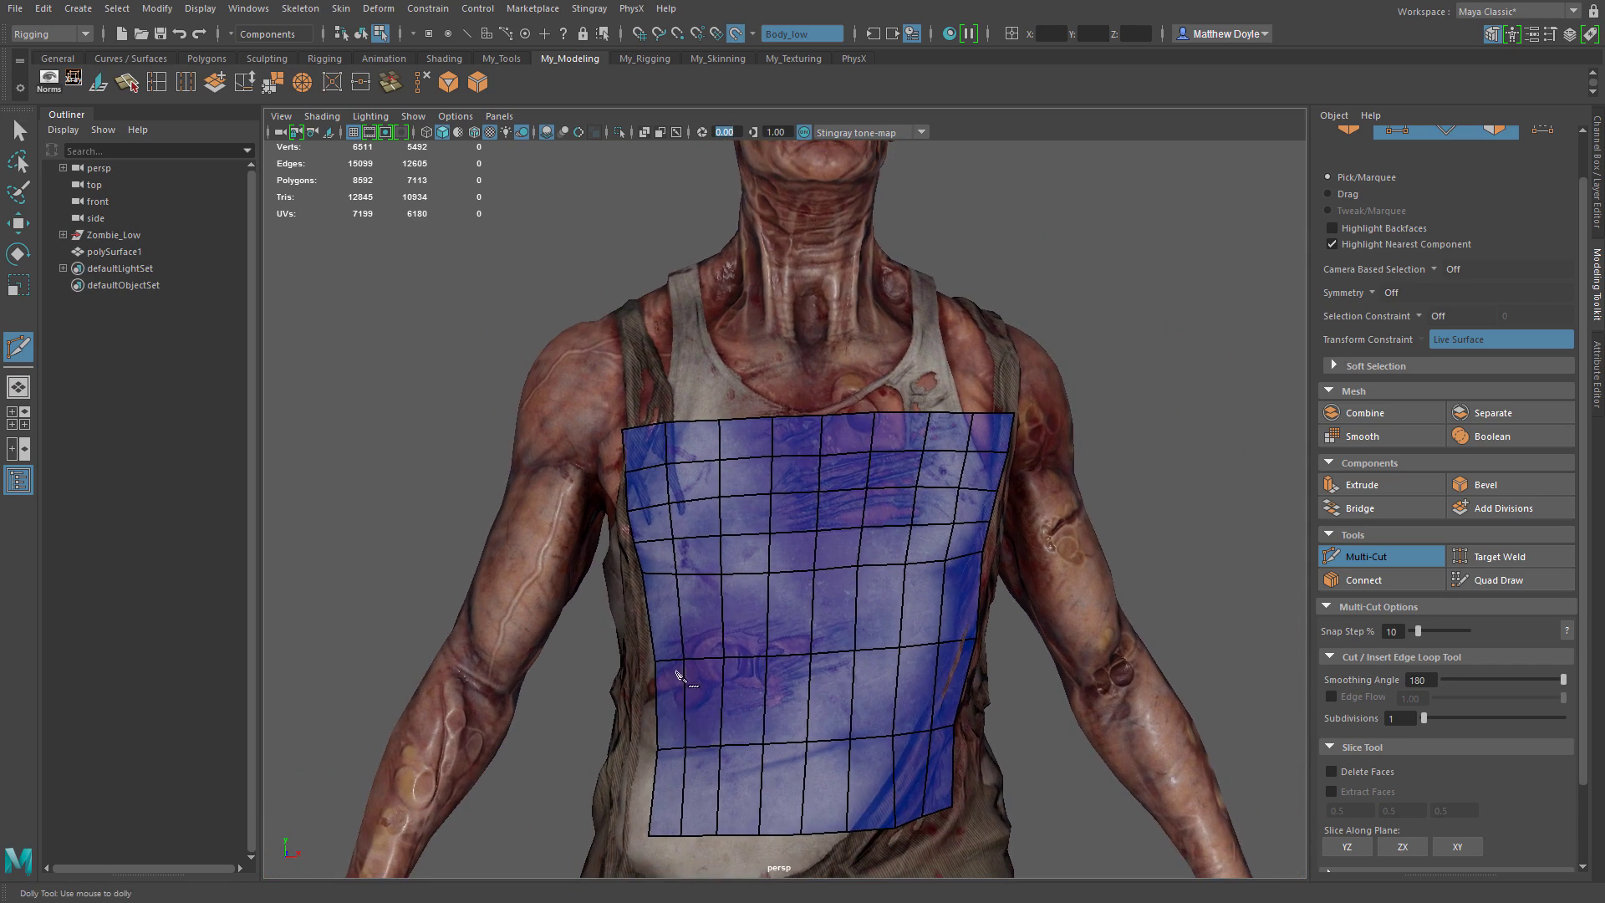
Slice a straight horizontal cut across the torso grid's third row from the bottom with Multi-Cut, and return to Quad Draw
middle_click_drag(694, 726, 710, 591, "alt")
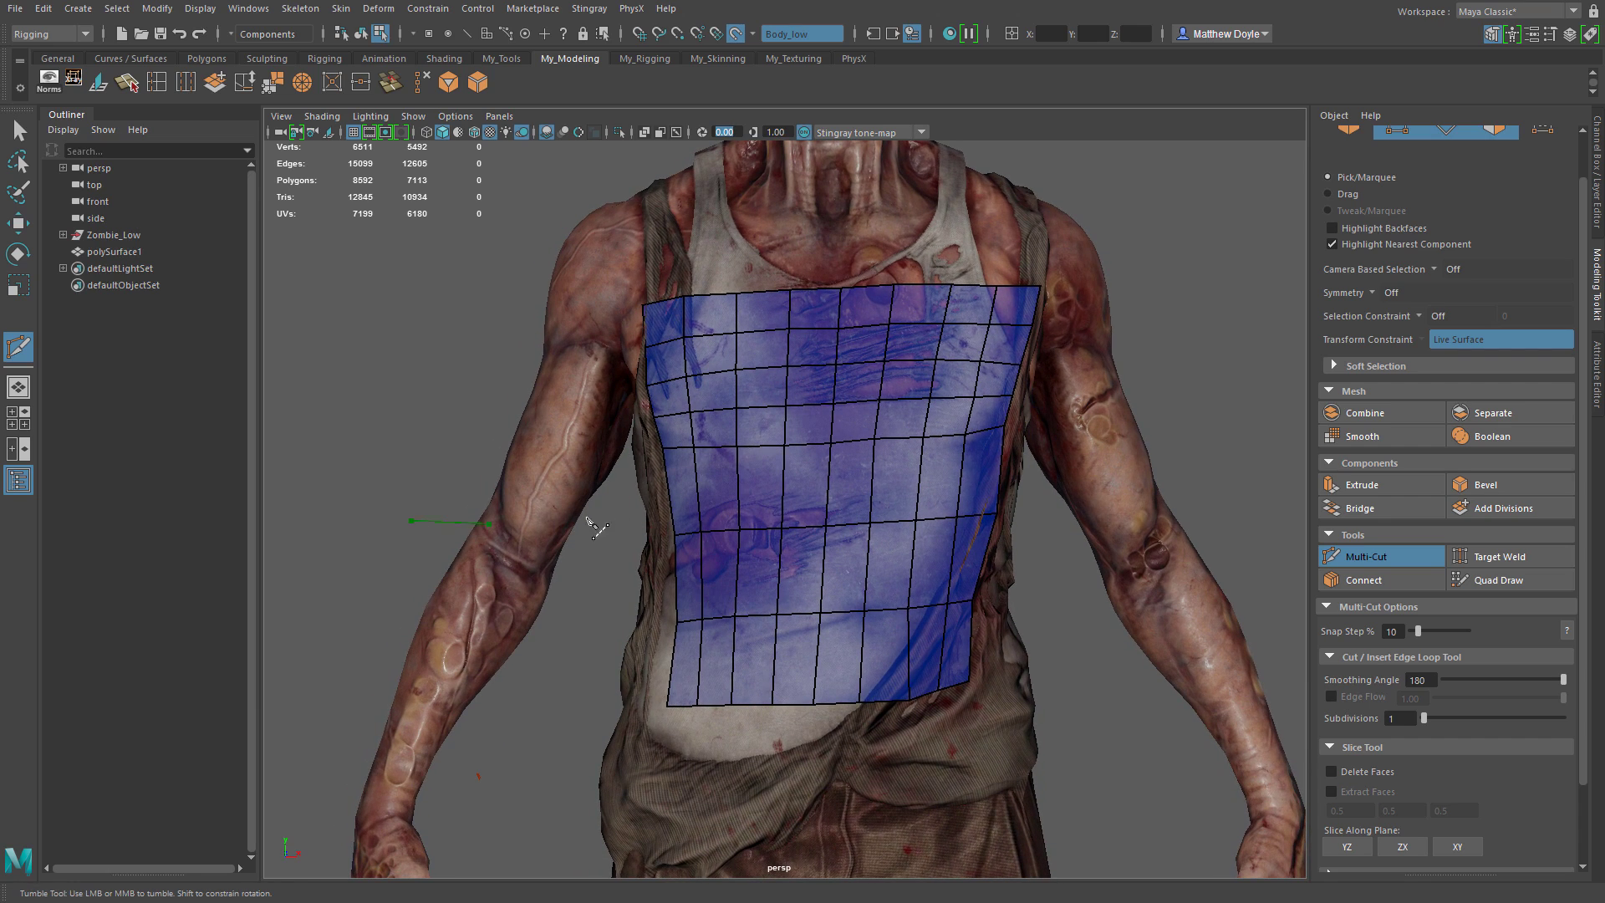
left_click_drag(586, 519, 1225, 456)
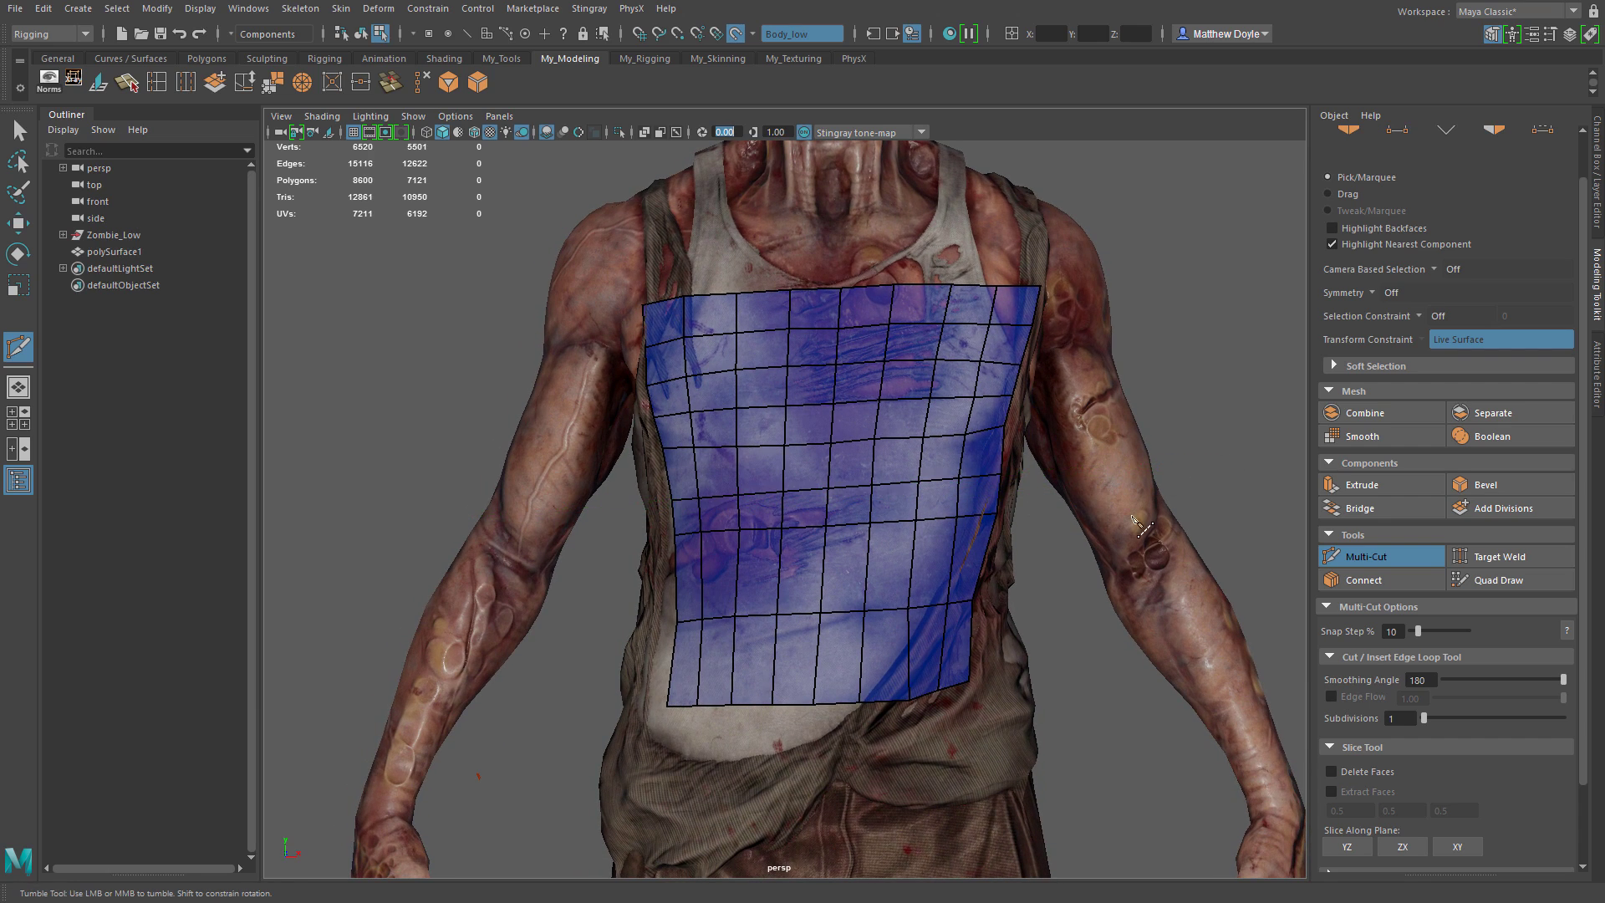
left_click_drag(905, 637, 928, 663, "alt")
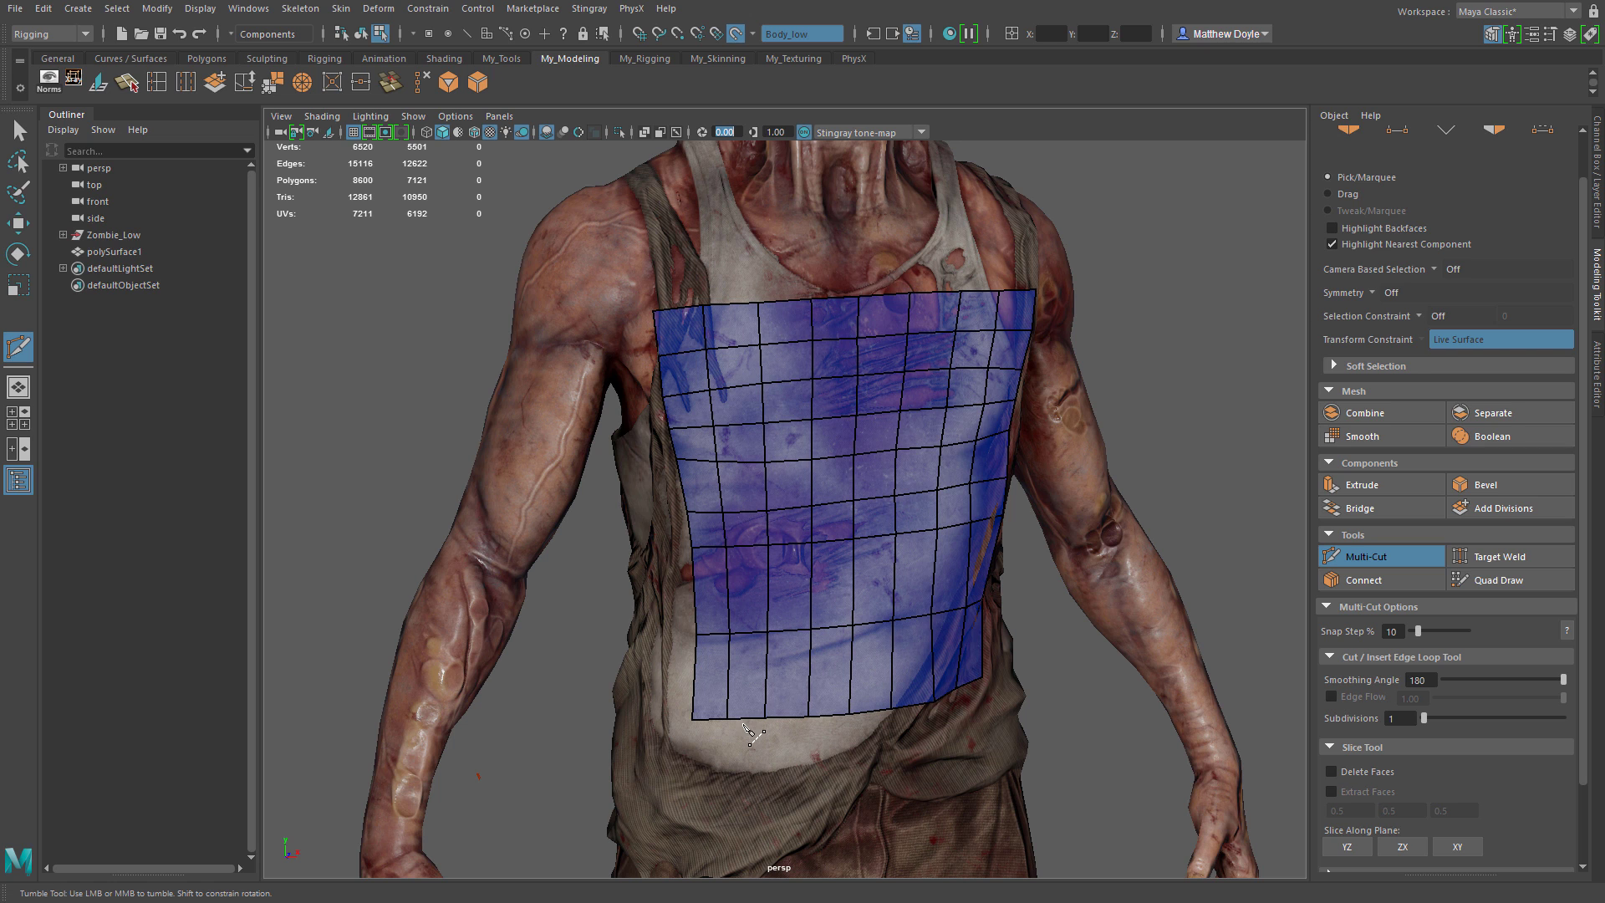
left_click(1498, 580)
scroll(1301, 774, "up", 3)
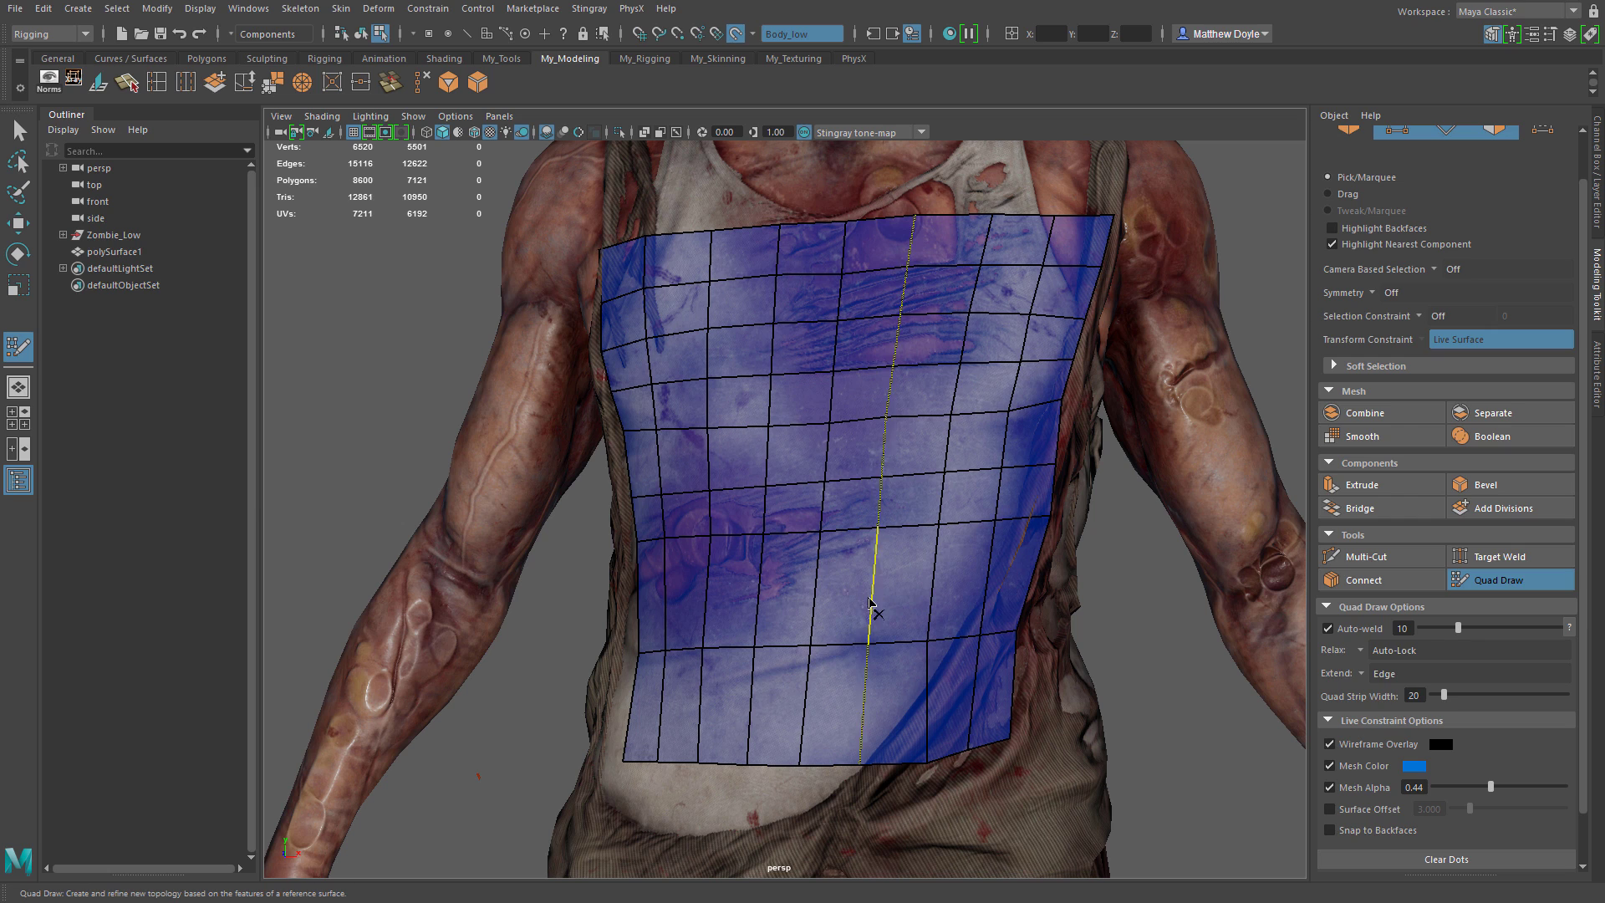
Cut a closed, roughly circular outline across the faces of the torso grid's lowest two rows with Multi-Cut
key("ctrl+shift+x")
left_click(911, 591)
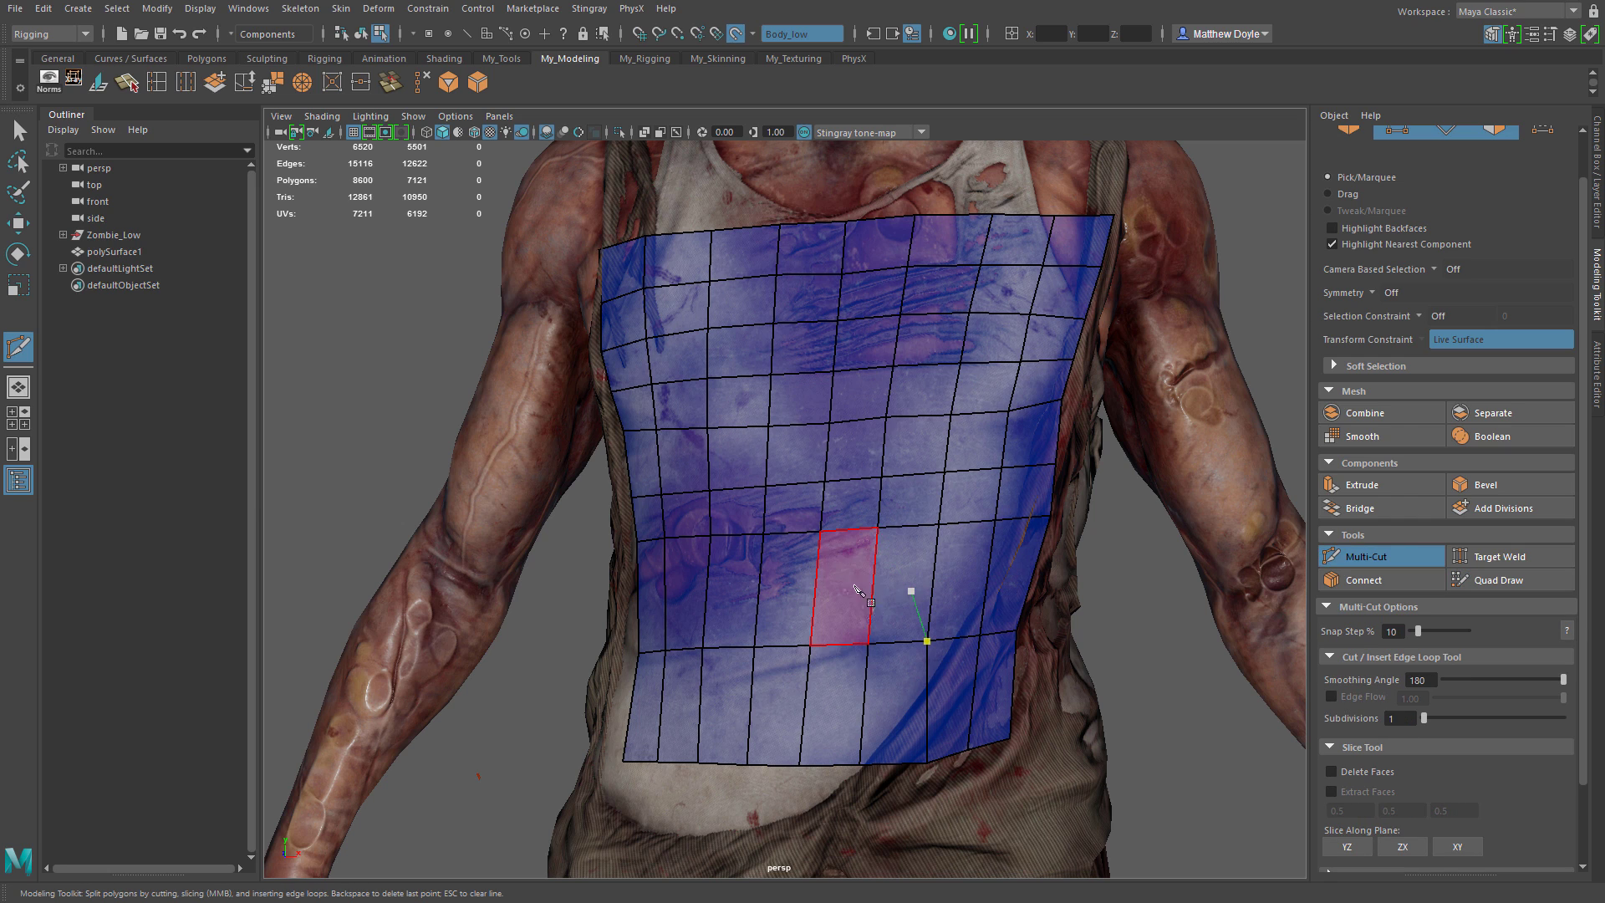
left_click(873, 575)
left_click(838, 577)
left_click(774, 584)
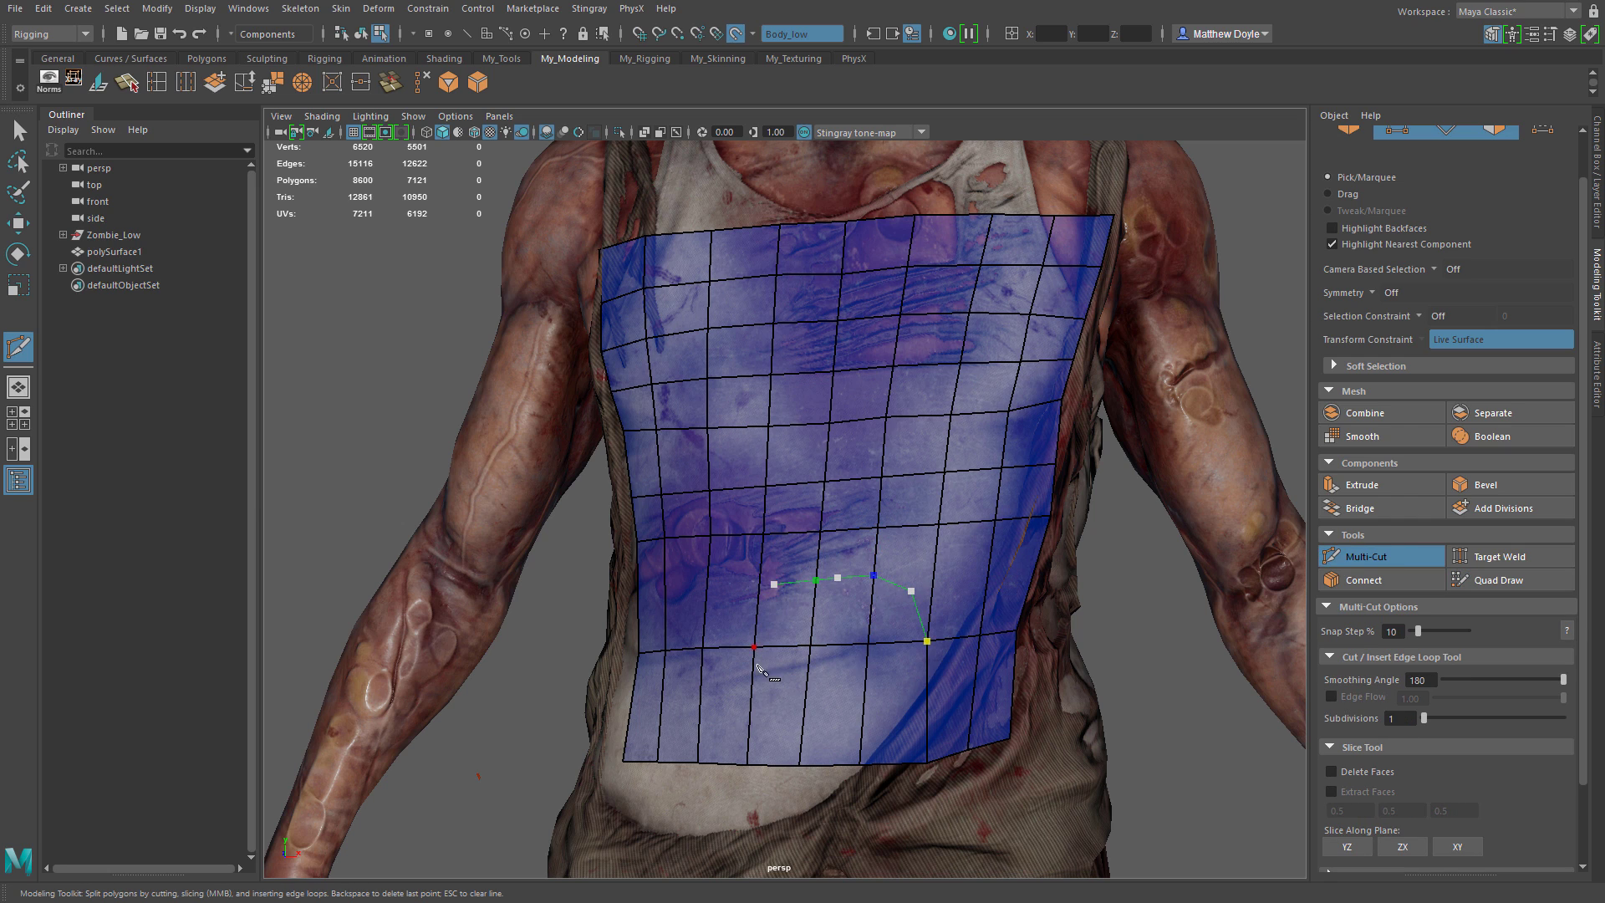
left_click(727, 631)
left_click(725, 678)
left_click(765, 725)
left_click(840, 727)
left_click(899, 695)
left_click(926, 642)
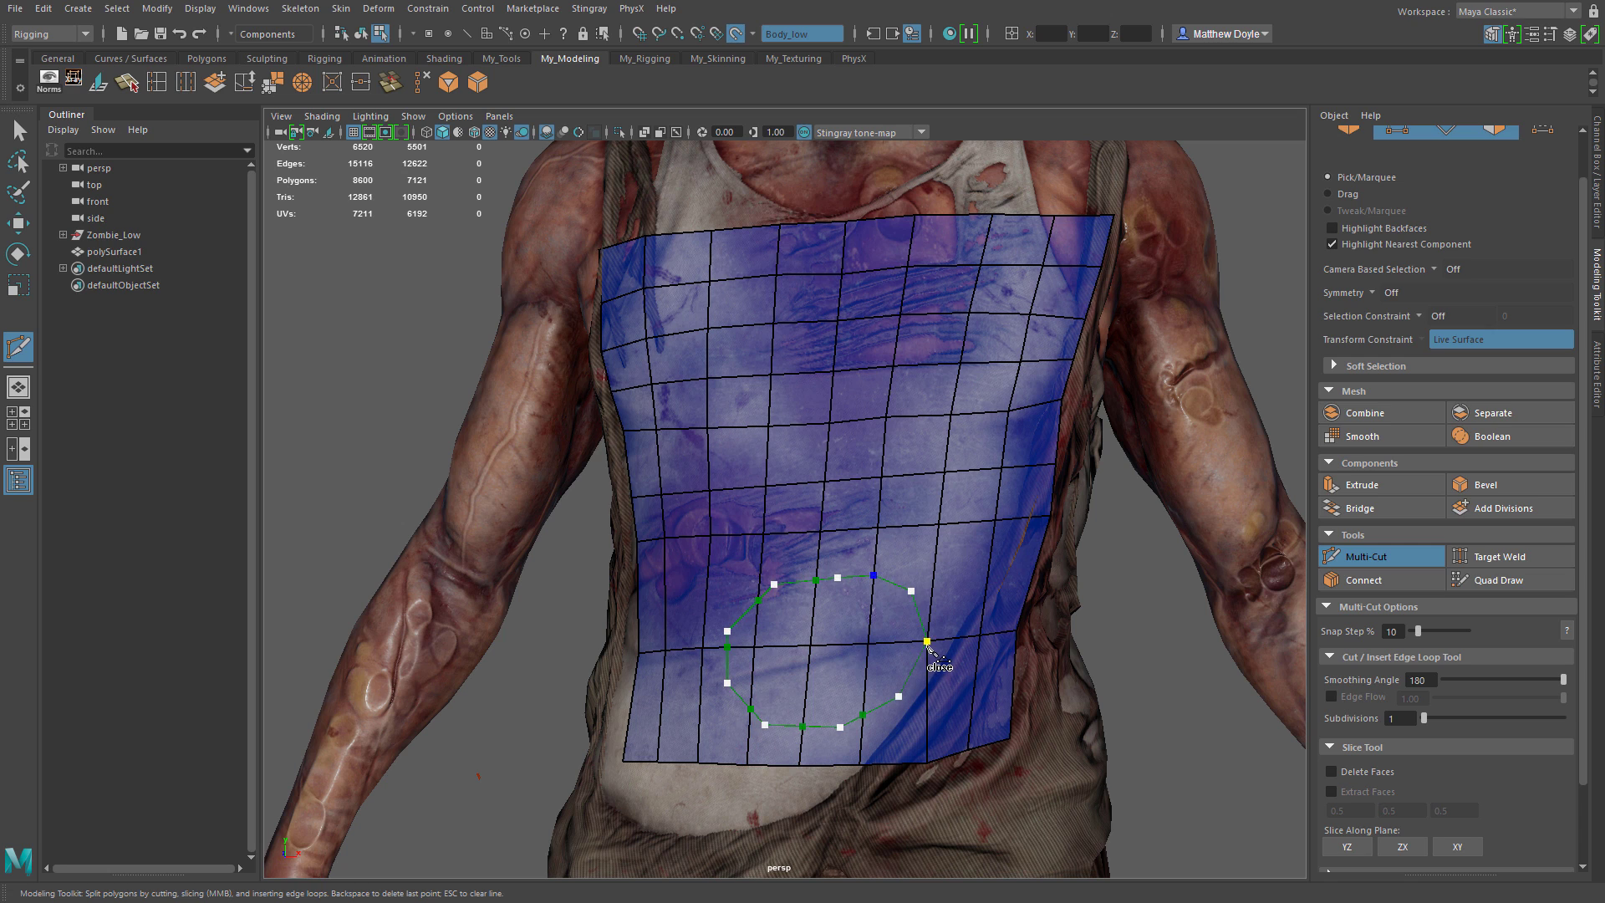
key("Return")
left_click_drag(924, 644, 930, 706, "alt")
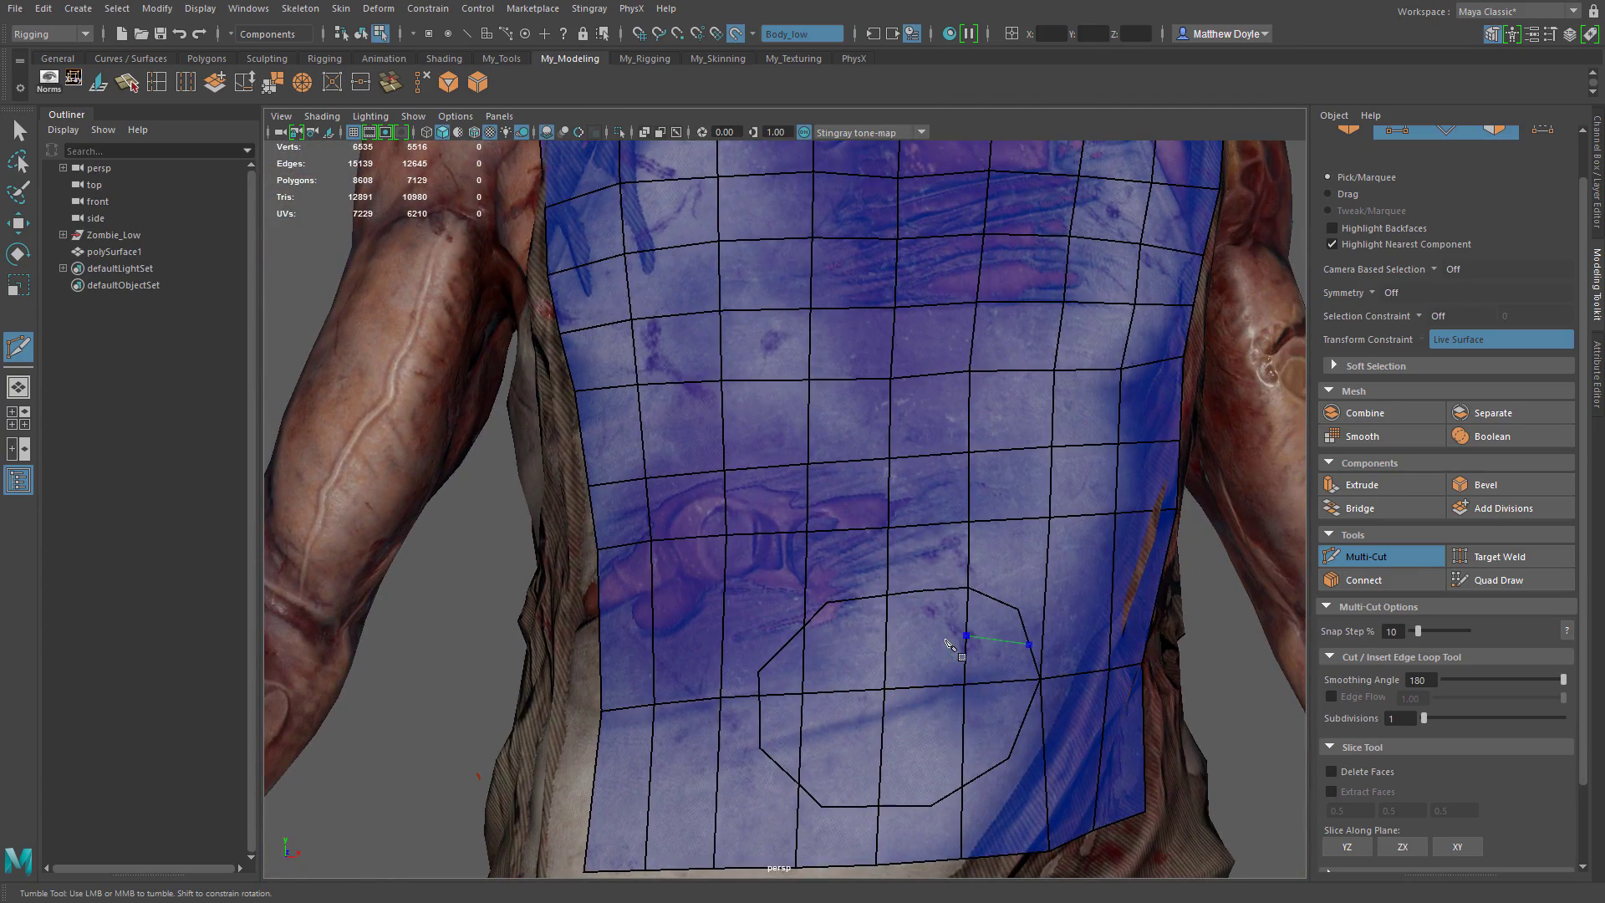